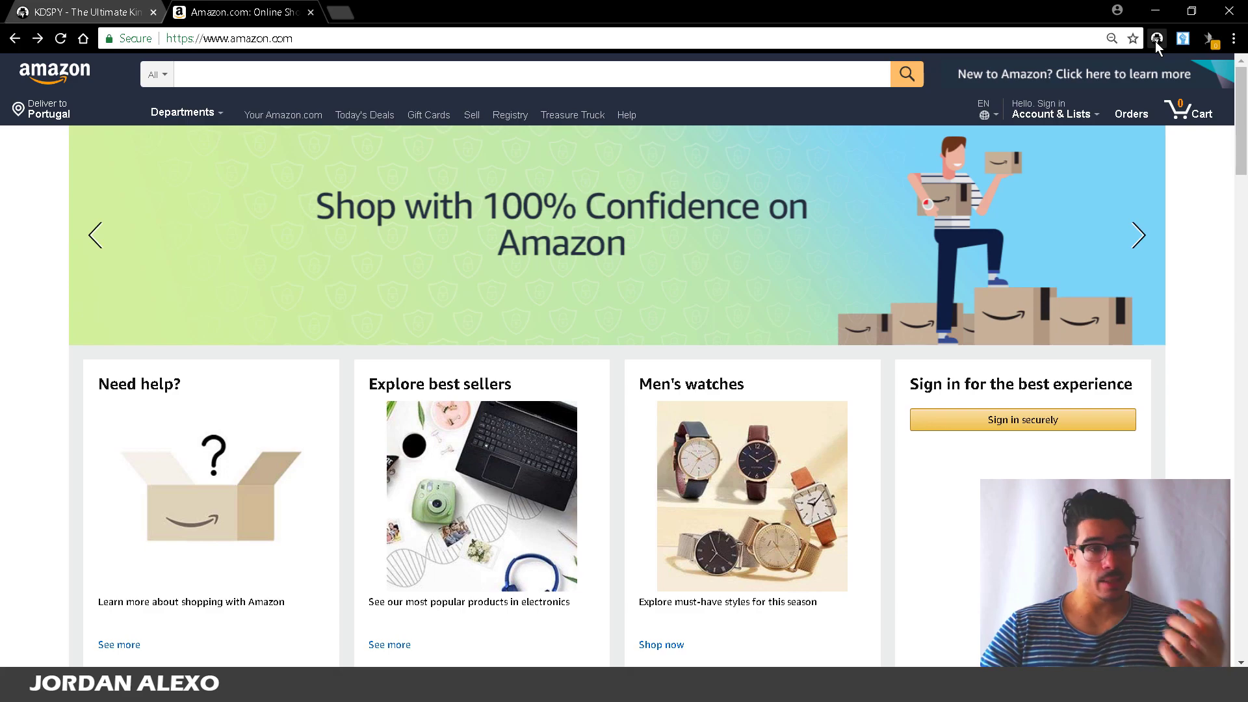
Switch to the KDSPY website and go back to the headline at the start of its sales page.
{"action": "left_click", "coordinate": [130, 13]}
{"action": "scroll", "coordinate": [699, 272], "scroll_direction": "up", "scroll_amount": 5}
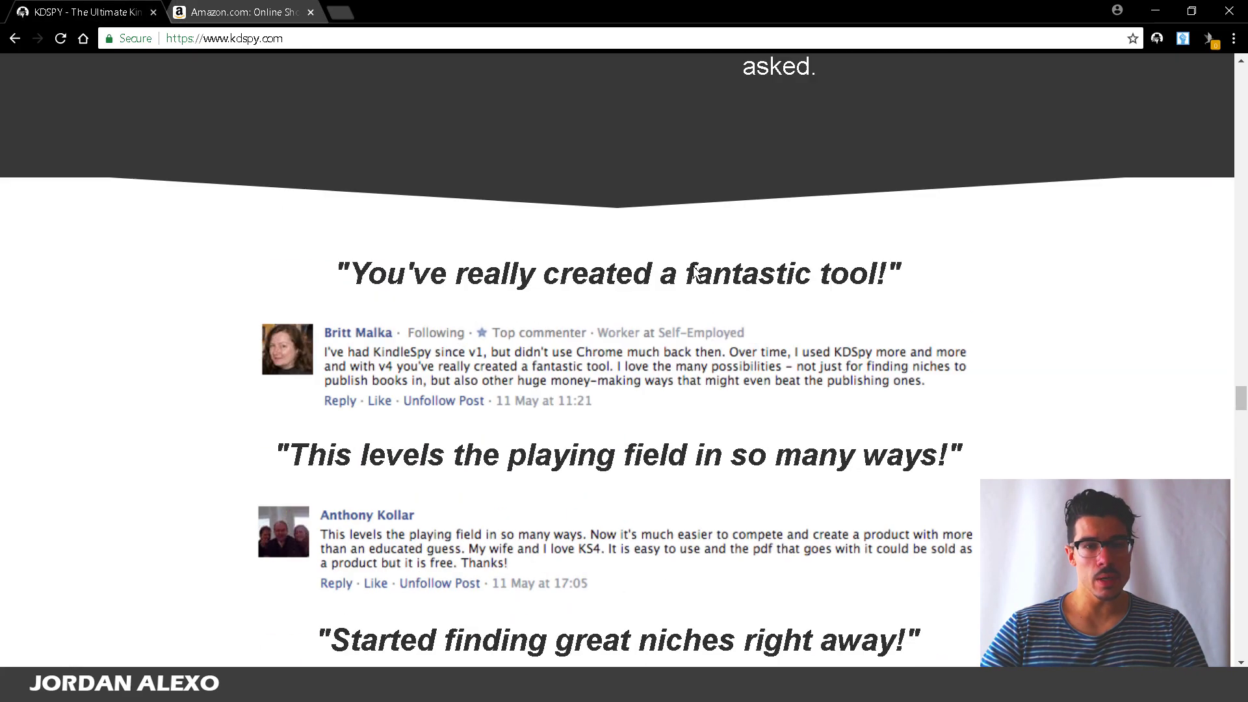
{"action": "scroll", "coordinate": [694, 274], "scroll_direction": "up", "scroll_amount": 20}
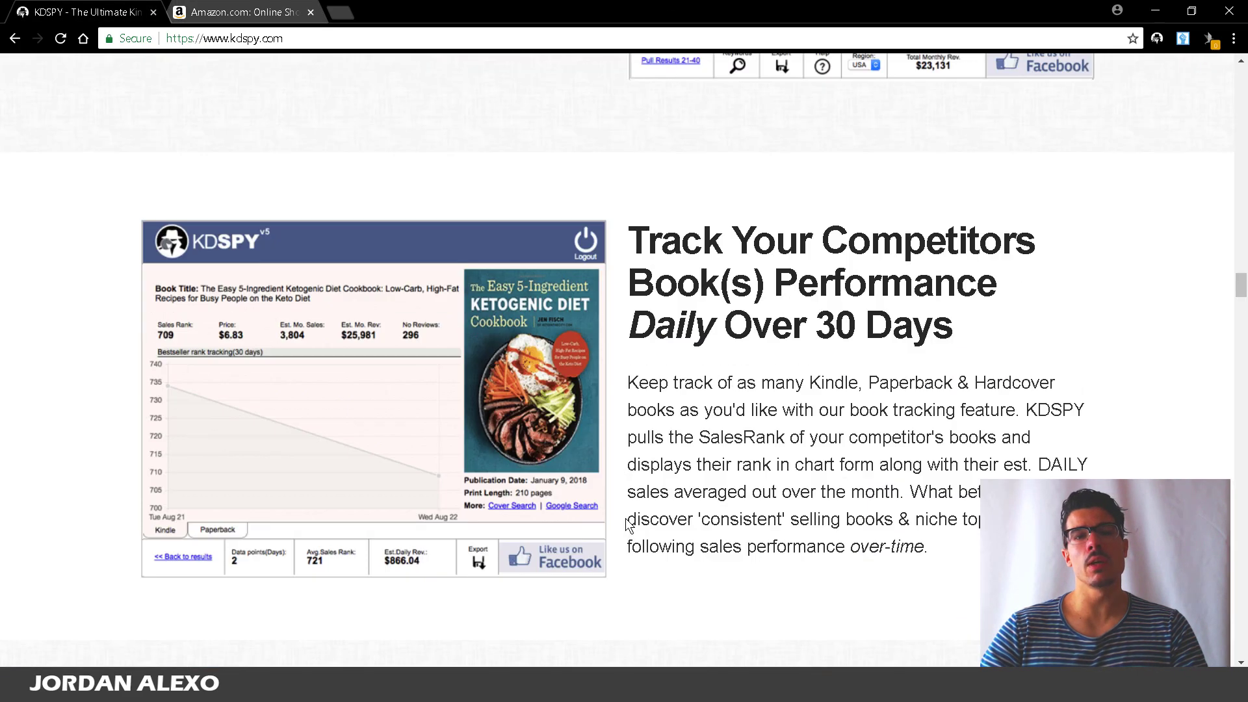
{"action": "scroll", "coordinate": [599, 536], "scroll_direction": "up", "scroll_amount": 20}
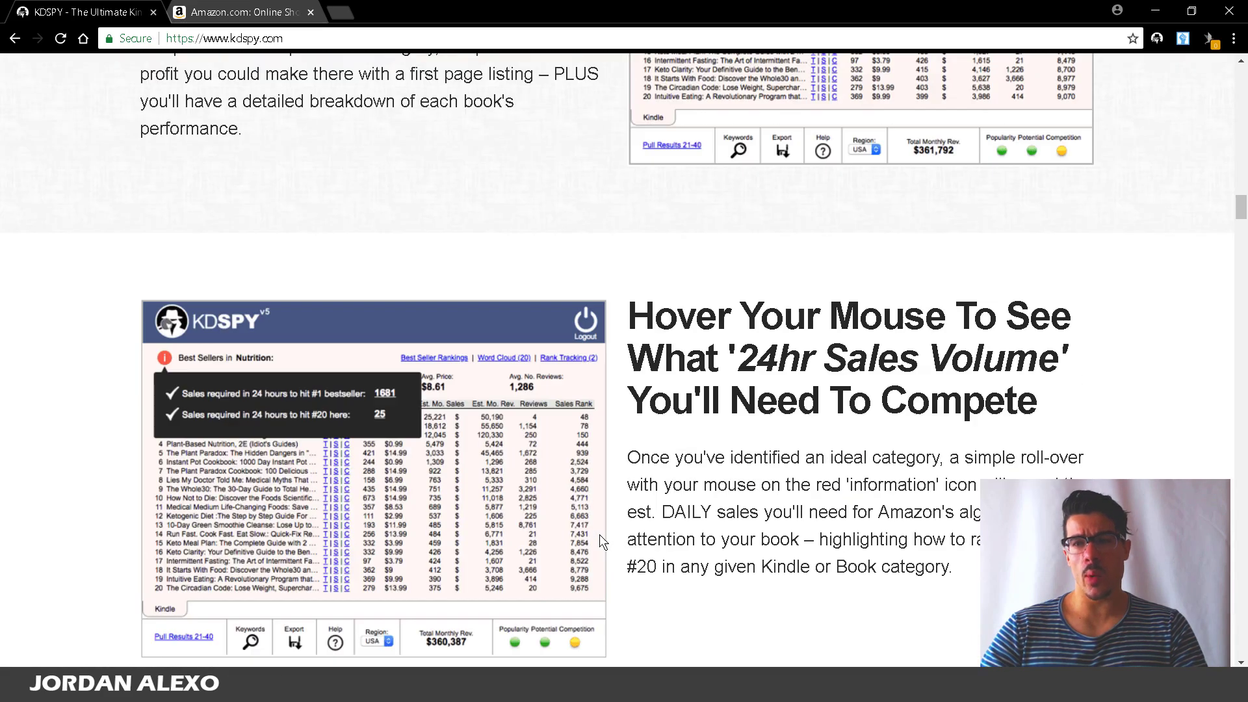
{"action": "scroll", "coordinate": [599, 535], "scroll_direction": "up", "scroll_amount": 20}
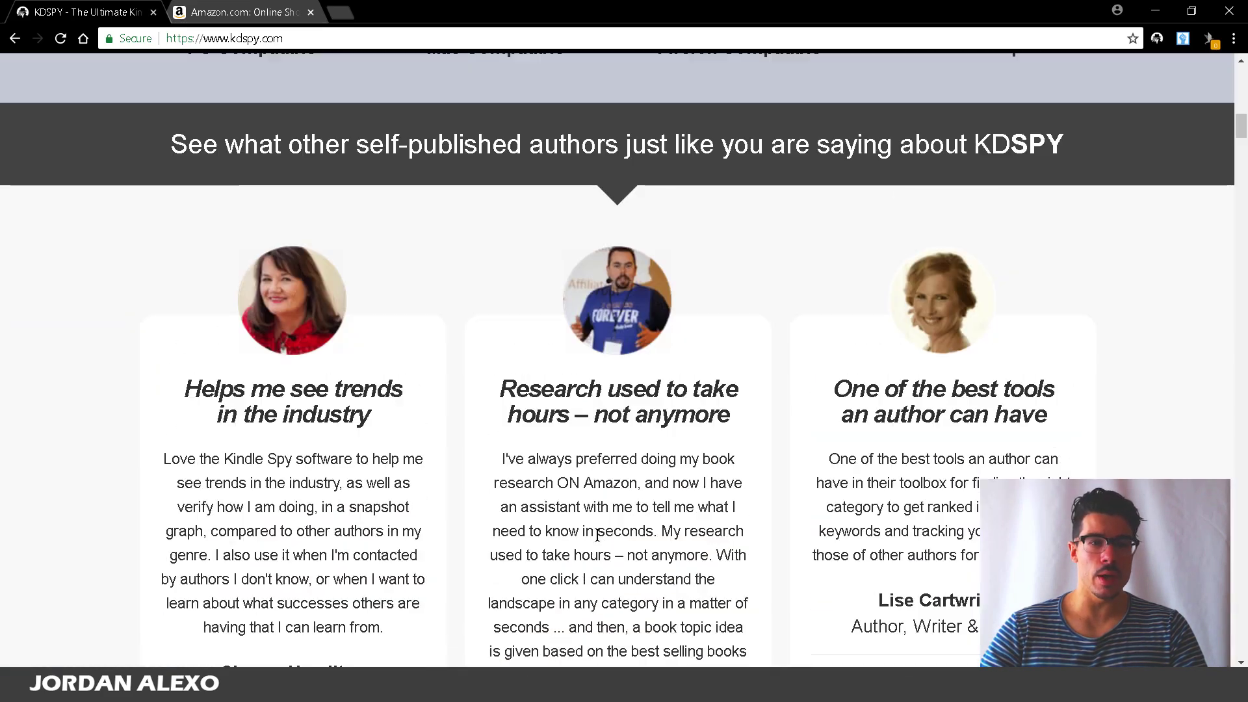
{"action": "scroll", "coordinate": [598, 534], "scroll_direction": "up", "scroll_amount": 20}
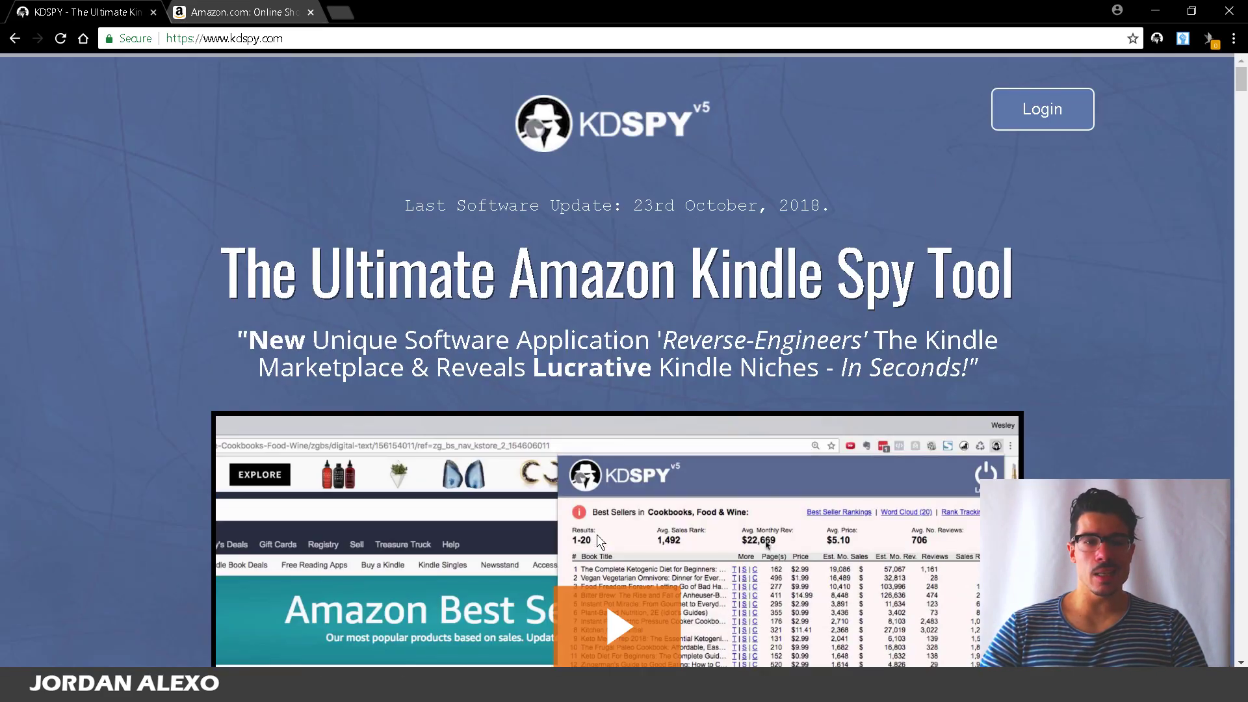
Look through the KDSPY page's platform compatibility, author testimonials and version 5 introduction sections.
{"action": "scroll", "coordinate": [564, 478], "scroll_direction": "down", "scroll_amount": 9}
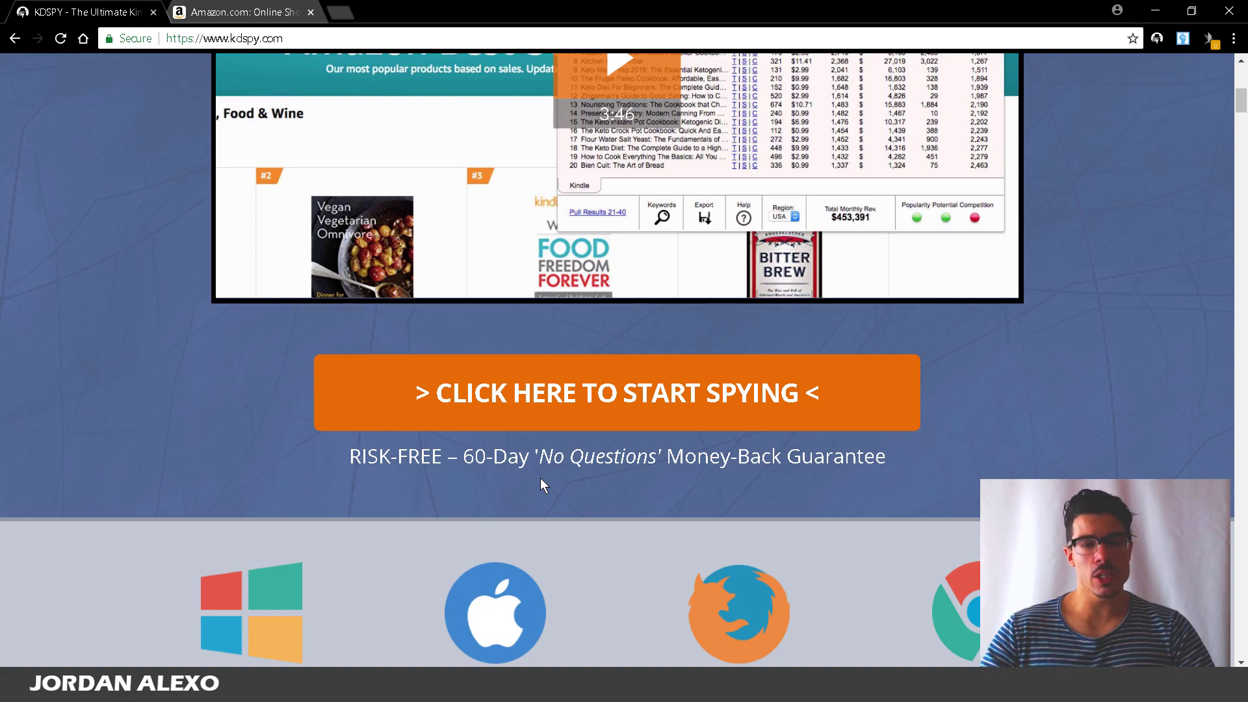
{"action": "scroll", "coordinate": [673, 506], "scroll_direction": "down", "scroll_amount": 8}
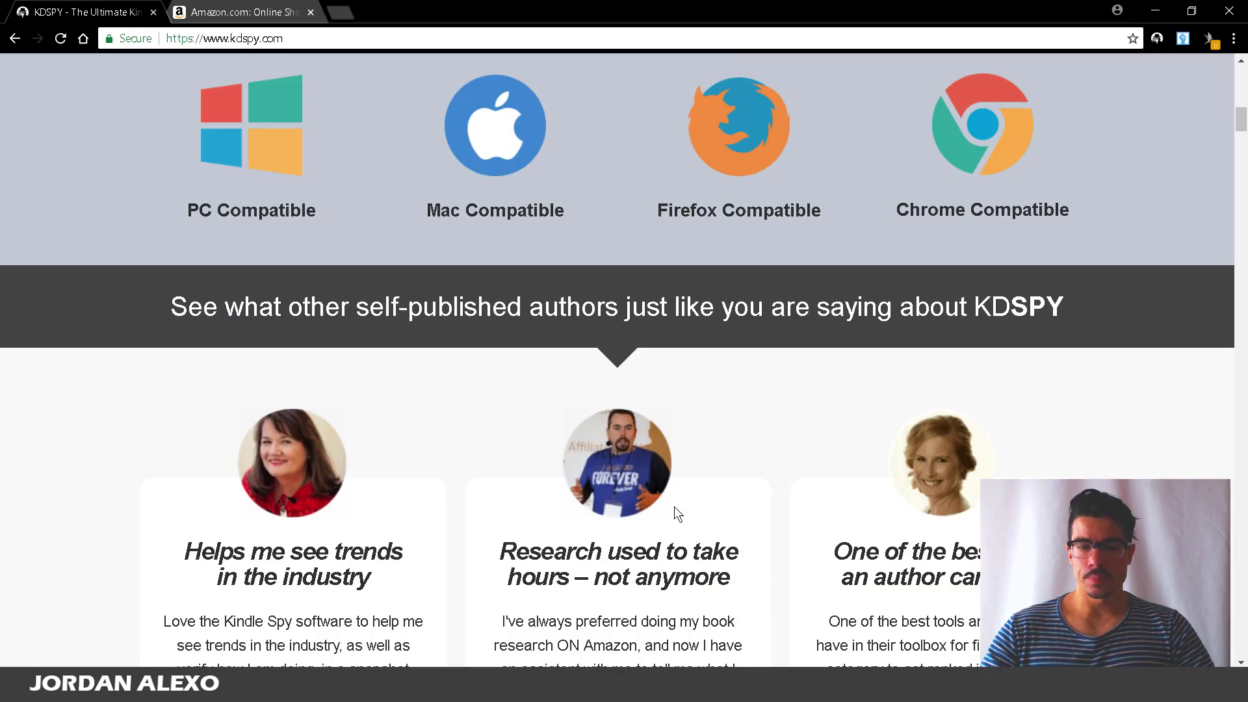
{"action": "scroll", "coordinate": [674, 508], "scroll_direction": "down", "scroll_amount": 9}
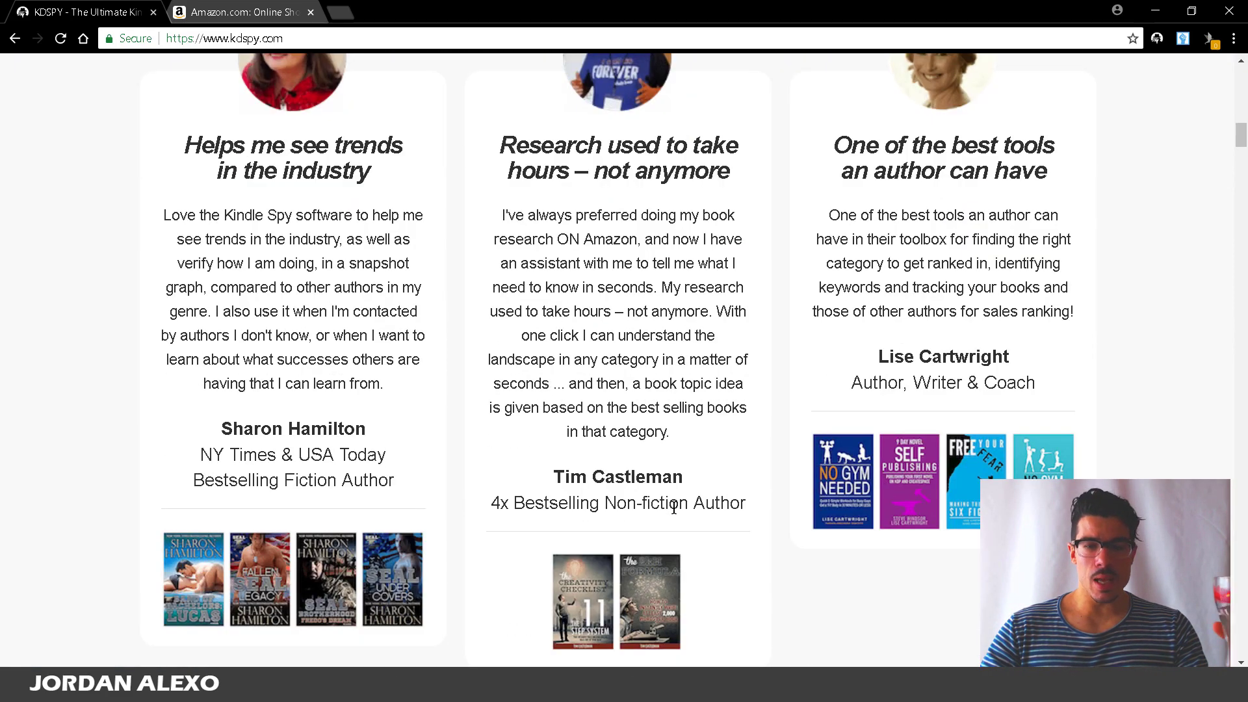
{"action": "scroll", "coordinate": [673, 507], "scroll_direction": "down", "scroll_amount": 12}
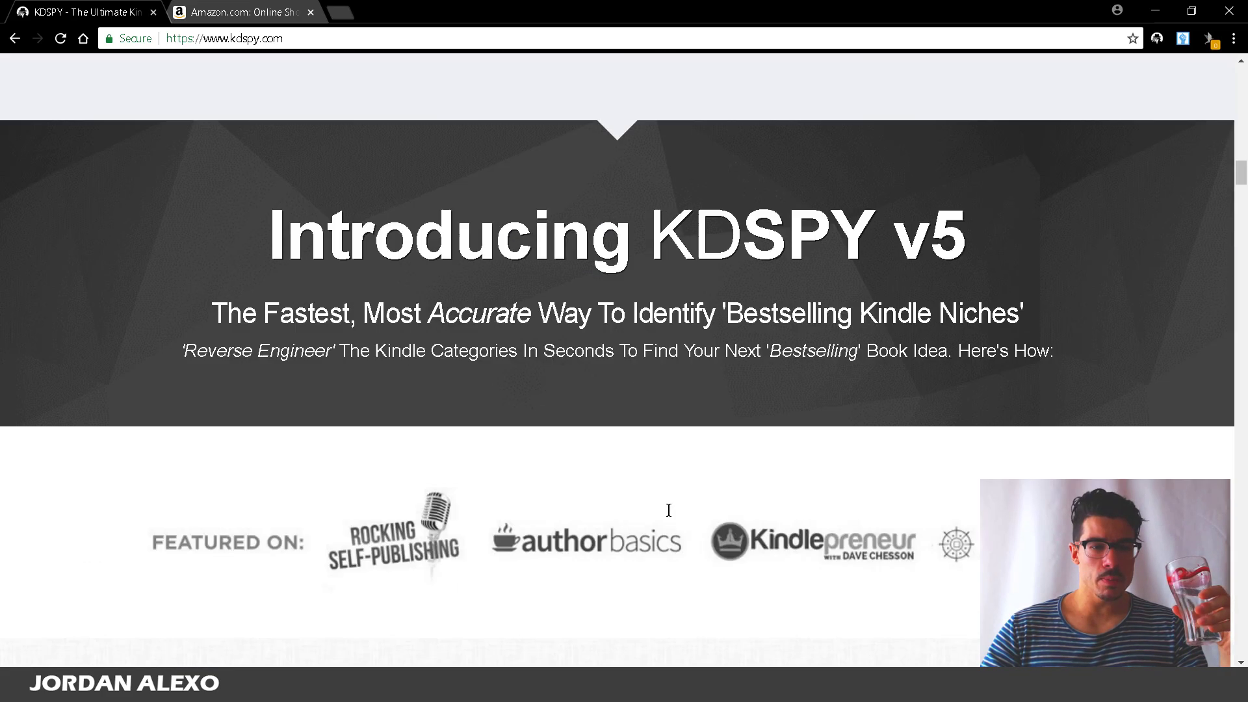
{"action": "scroll", "coordinate": [669, 510], "scroll_direction": "down", "scroll_amount": 5}
{"action": "scroll", "coordinate": [669, 510], "scroll_direction": "up", "scroll_amount": 20}
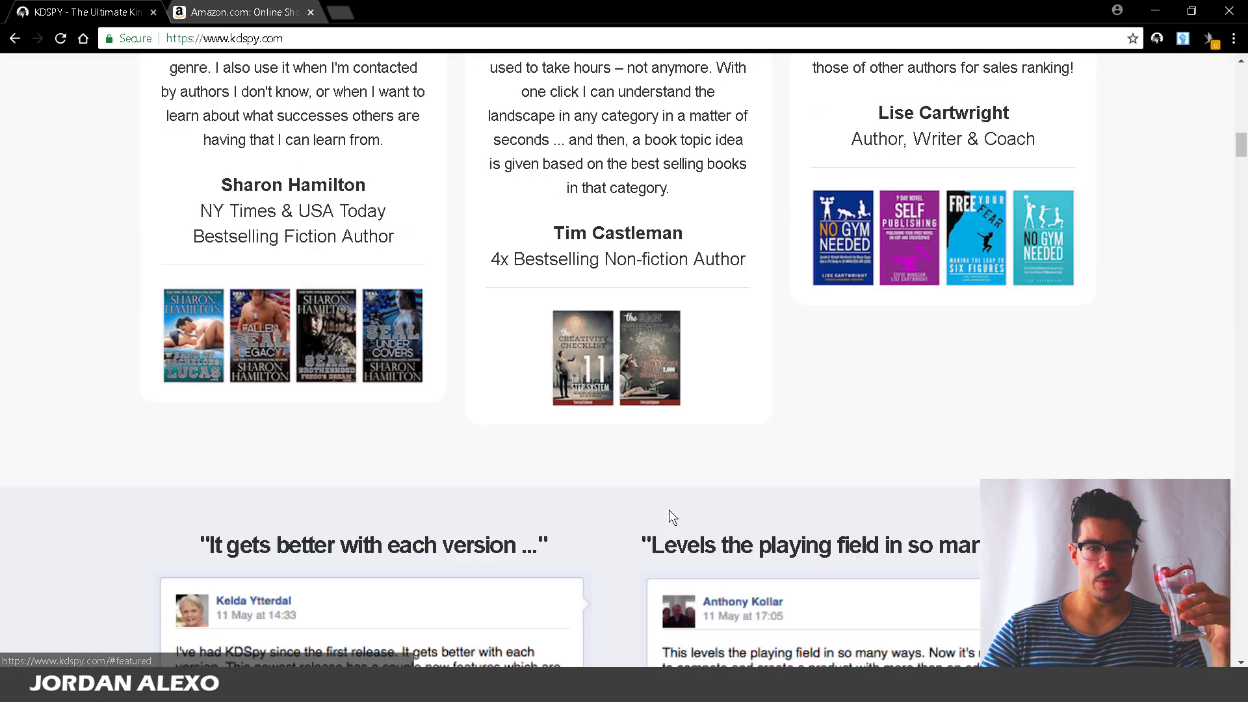
{"action": "scroll", "coordinate": [669, 510], "scroll_direction": "up", "scroll_amount": 10}
{"action": "scroll", "coordinate": [665, 509], "scroll_direction": "down", "scroll_amount": 4}
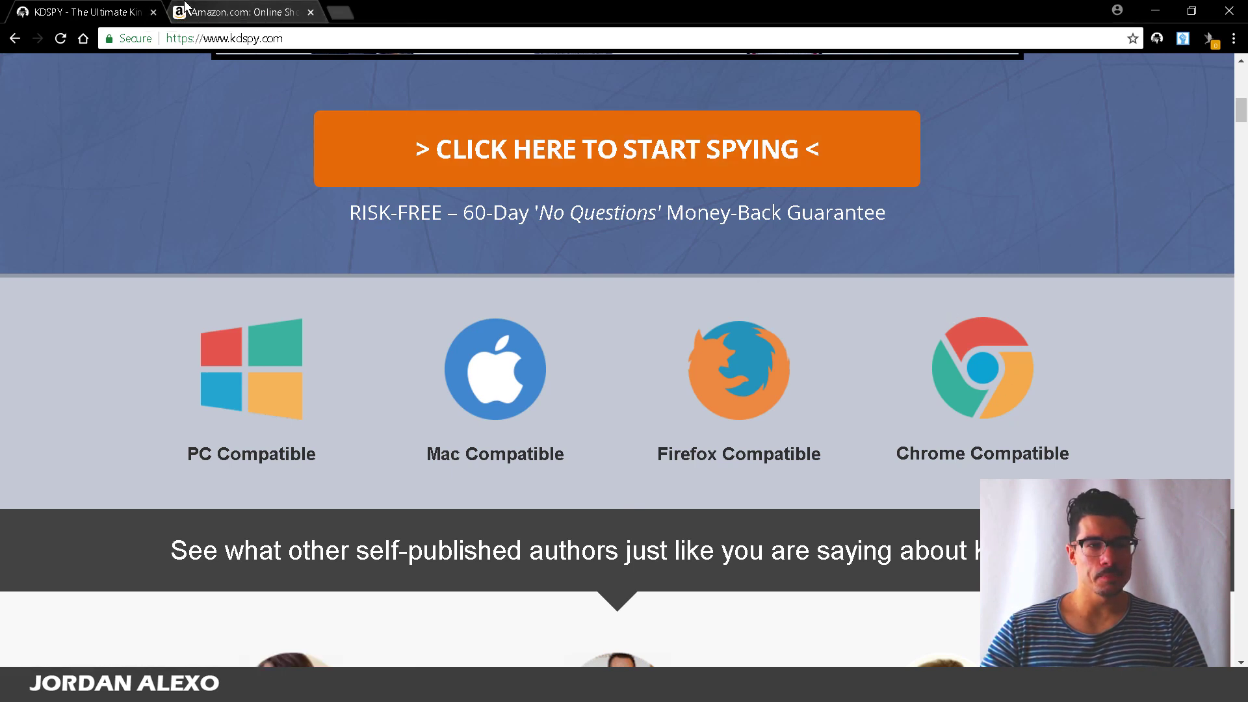
Return to the Amazon home page and restrict the product search to the Kindle Store department.
{"action": "left_click", "coordinate": [185, 7]}
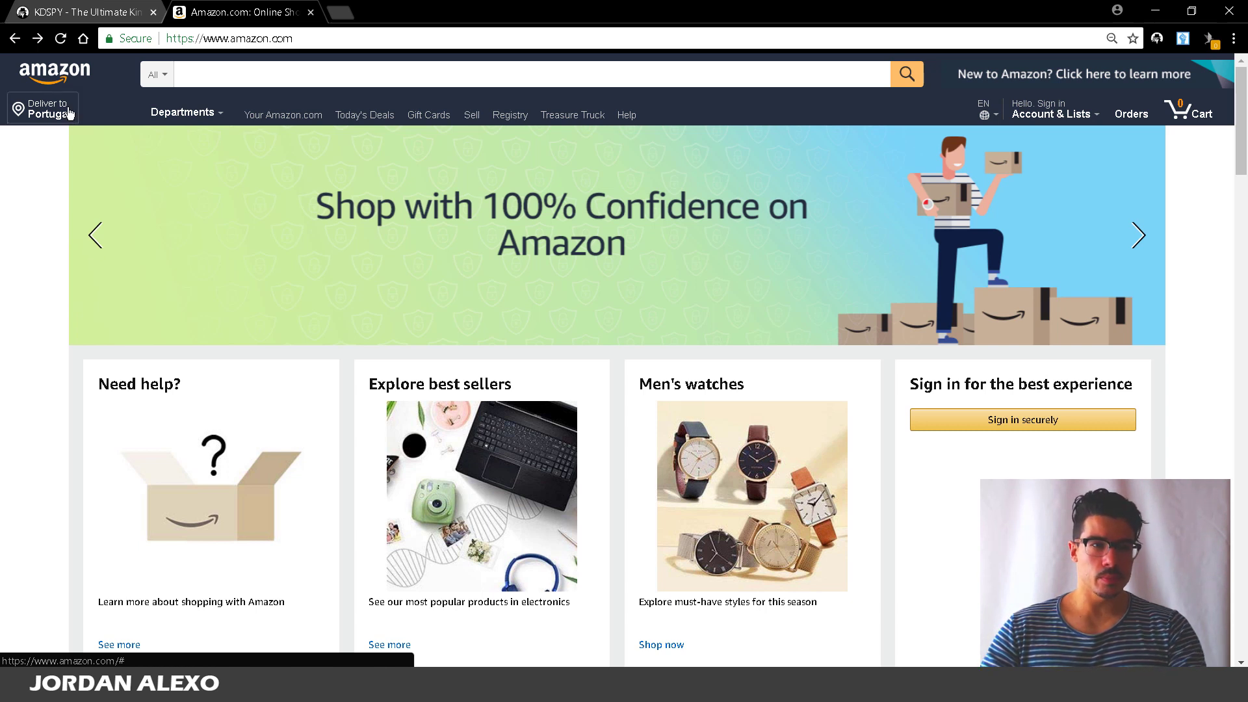
{"action": "left_click", "coordinate": [156, 74]}
{"action": "scroll", "coordinate": [198, 163], "scroll_direction": "down", "scroll_amount": 3}
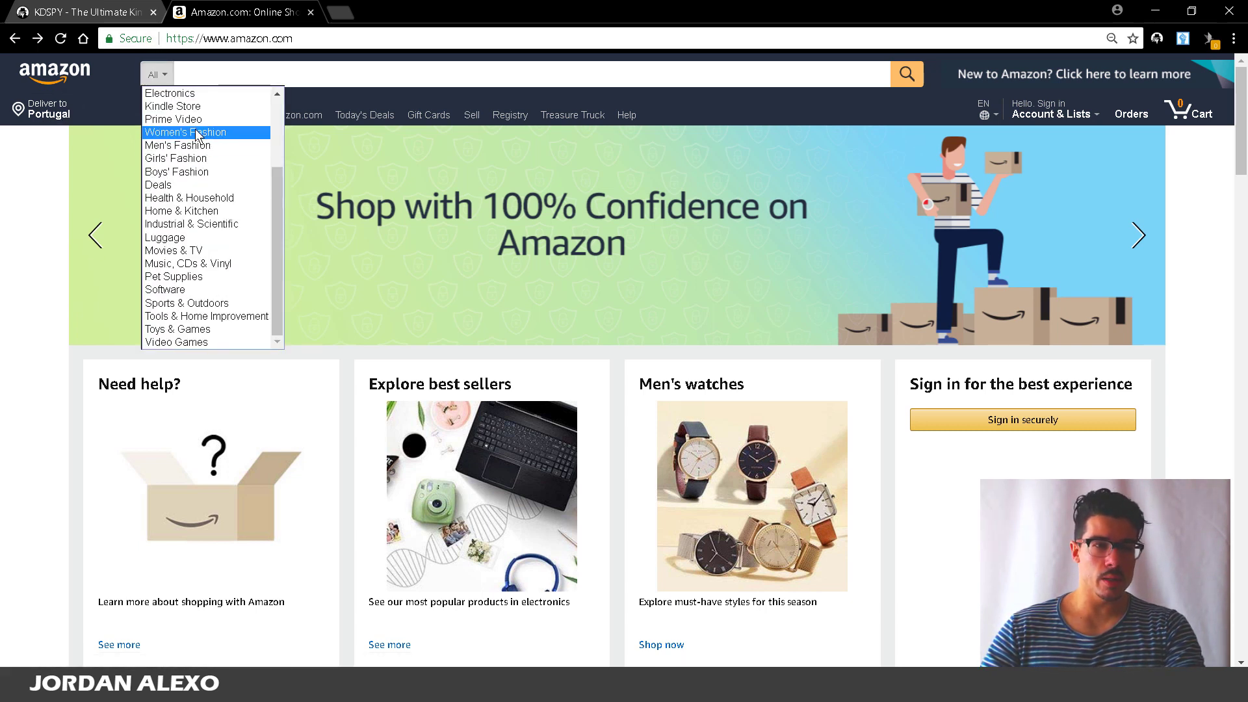
{"action": "left_click", "coordinate": [199, 107]}
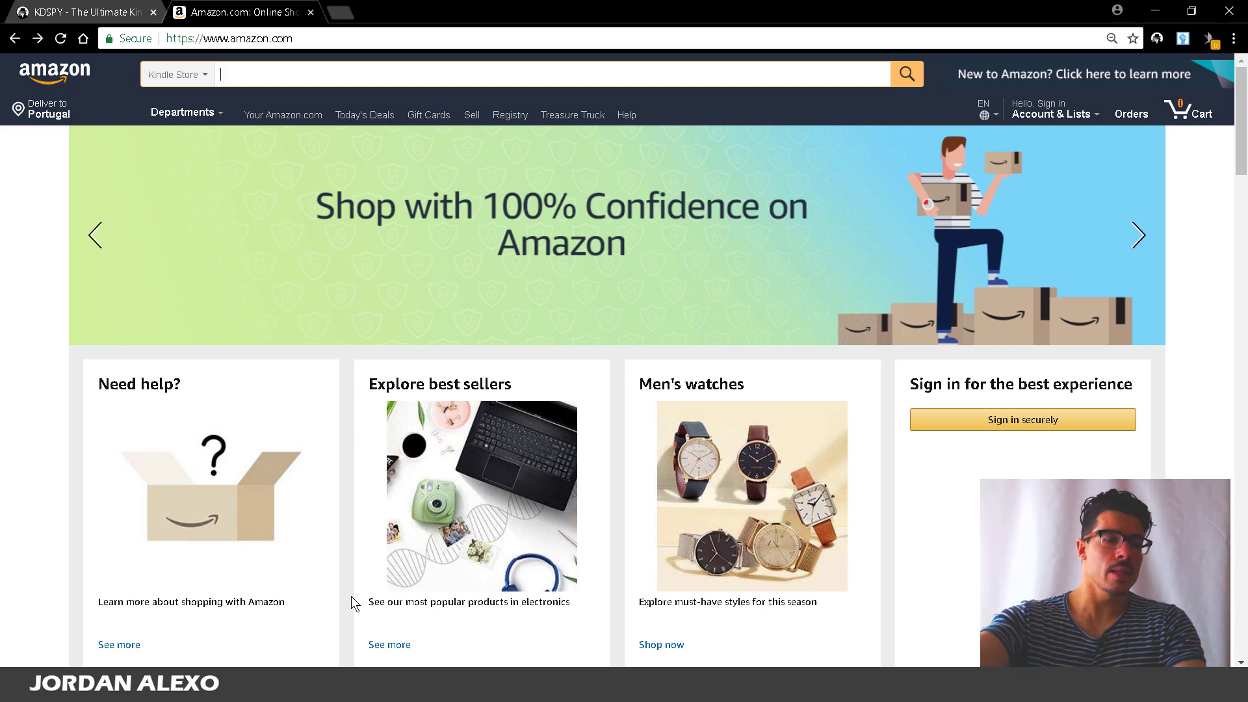
Search the Kindle Store for "yoga for beginners".
{"action": "type", "text": "yo"}
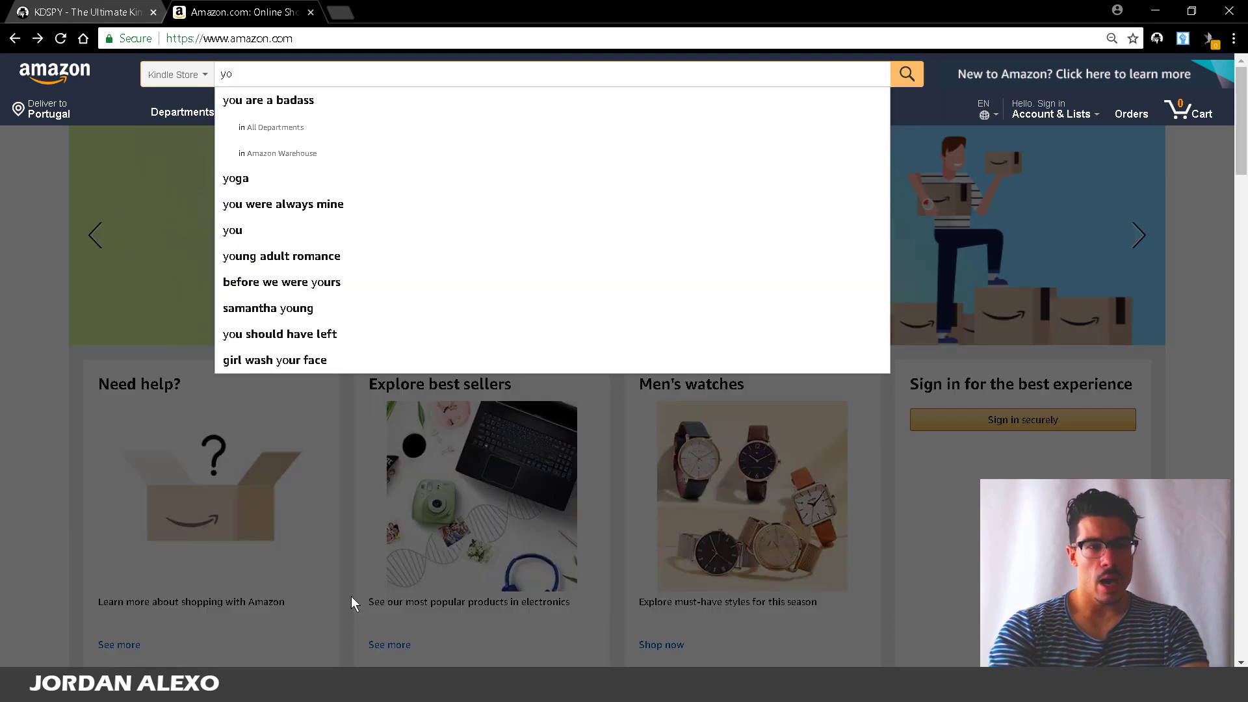
{"action": "type", "text": "ga"}
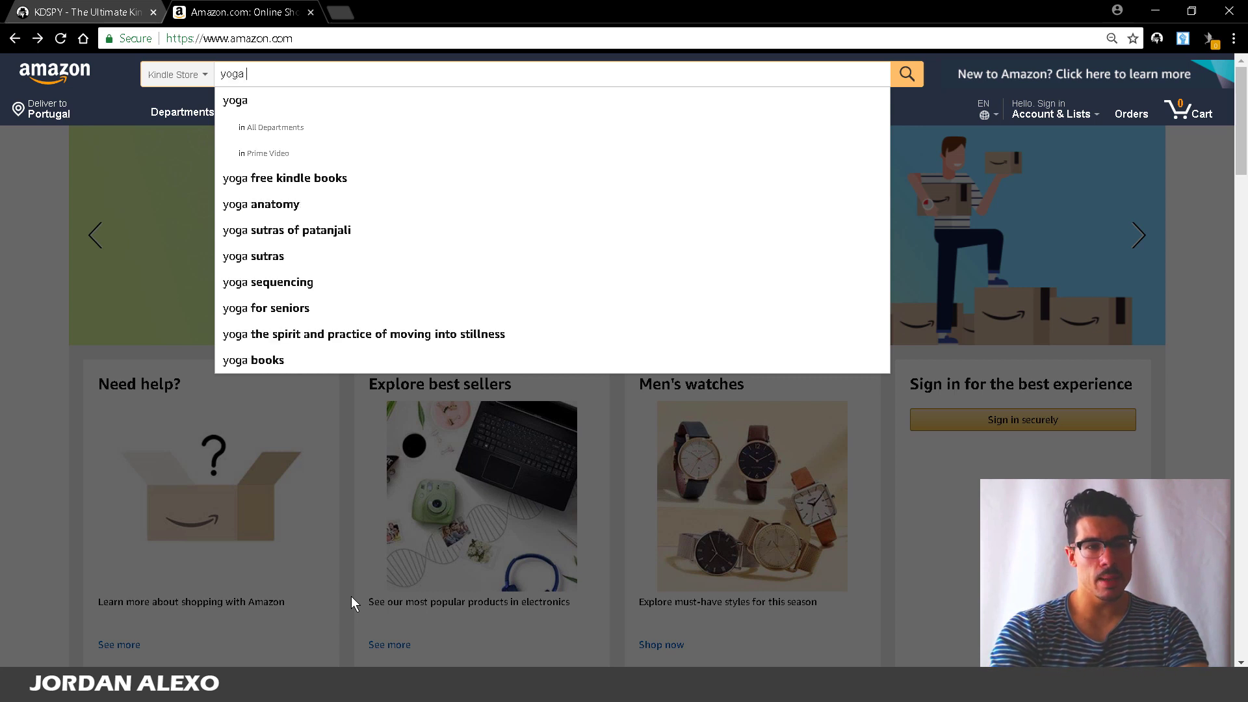
{"action": "type", "text": " for b"}
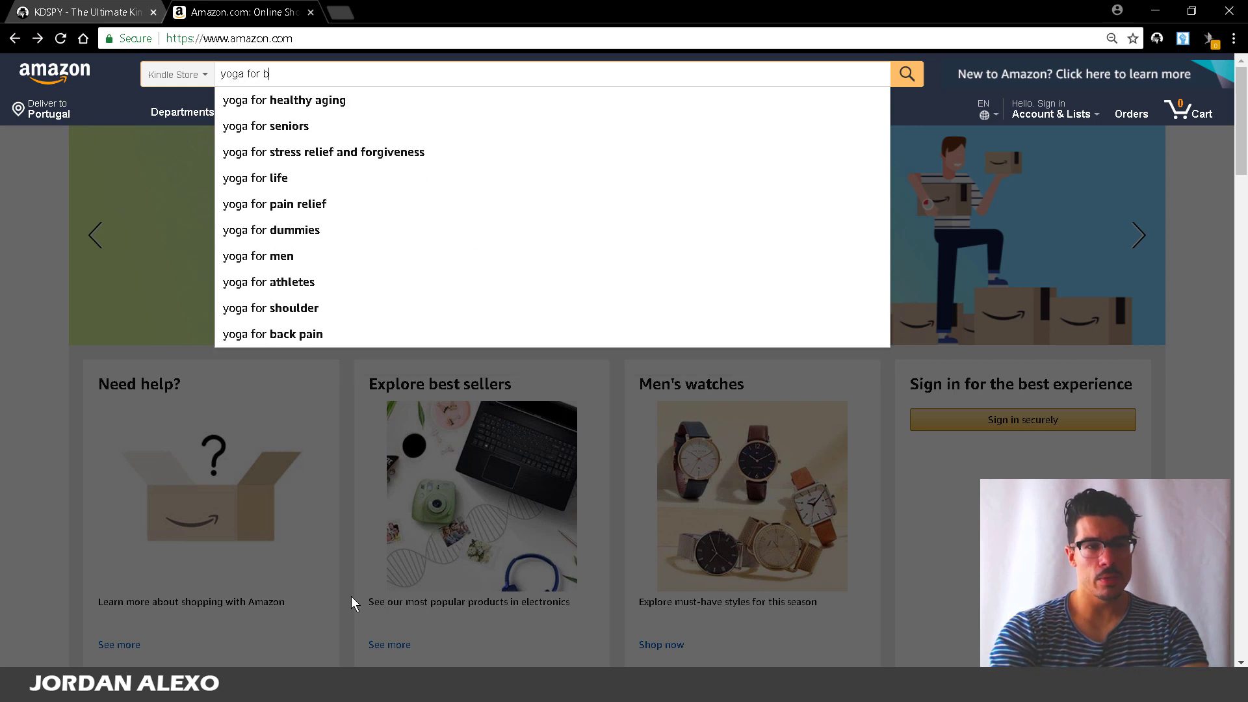
{"action": "type", "text": "eginners"}
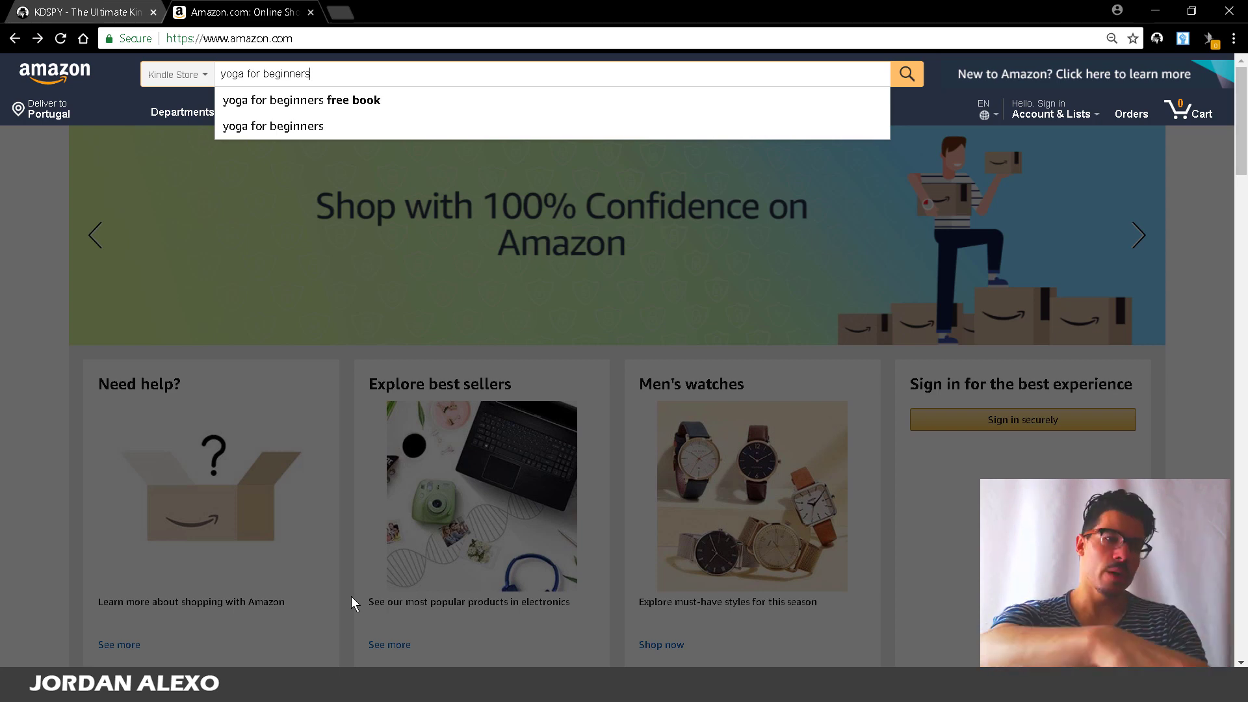
{"action": "key", "text": "Return"}
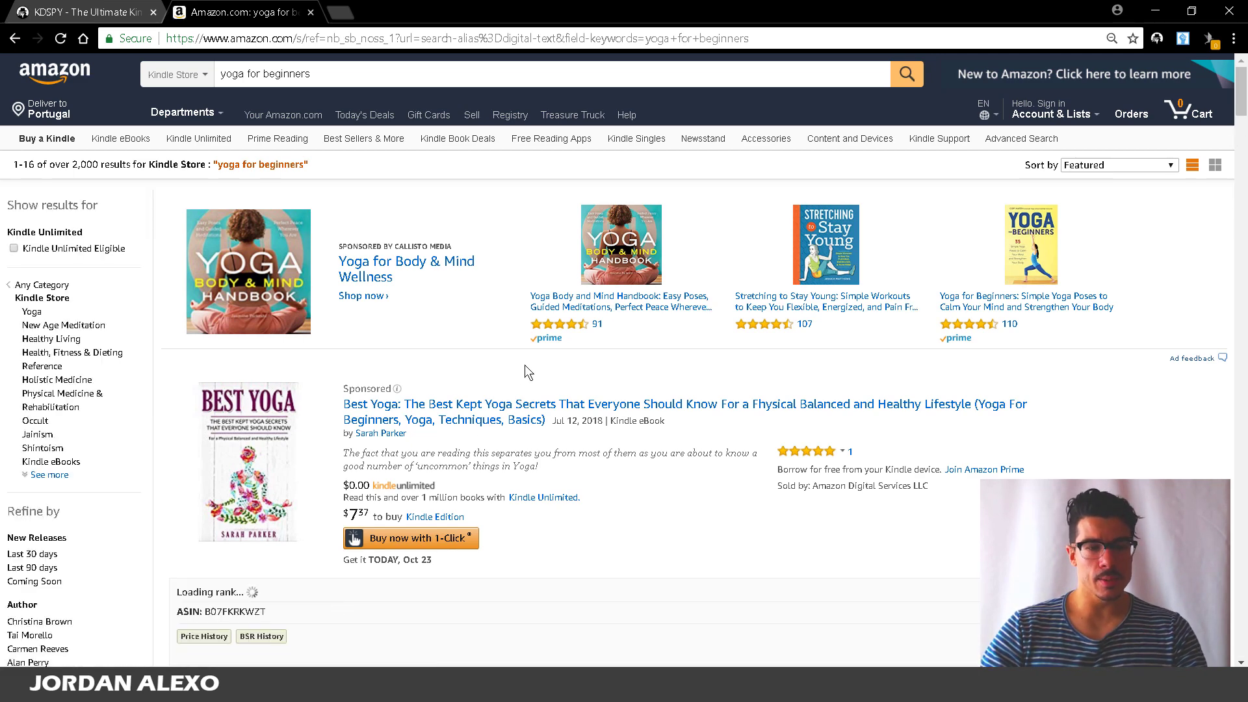
Look over the first yoga book listings, including their sales ranks, and return to the start of the results.
{"action": "scroll", "coordinate": [546, 318], "scroll_direction": "down", "scroll_amount": 2}
{"action": "scroll", "coordinate": [615, 375], "scroll_direction": "down", "scroll_amount": 8}
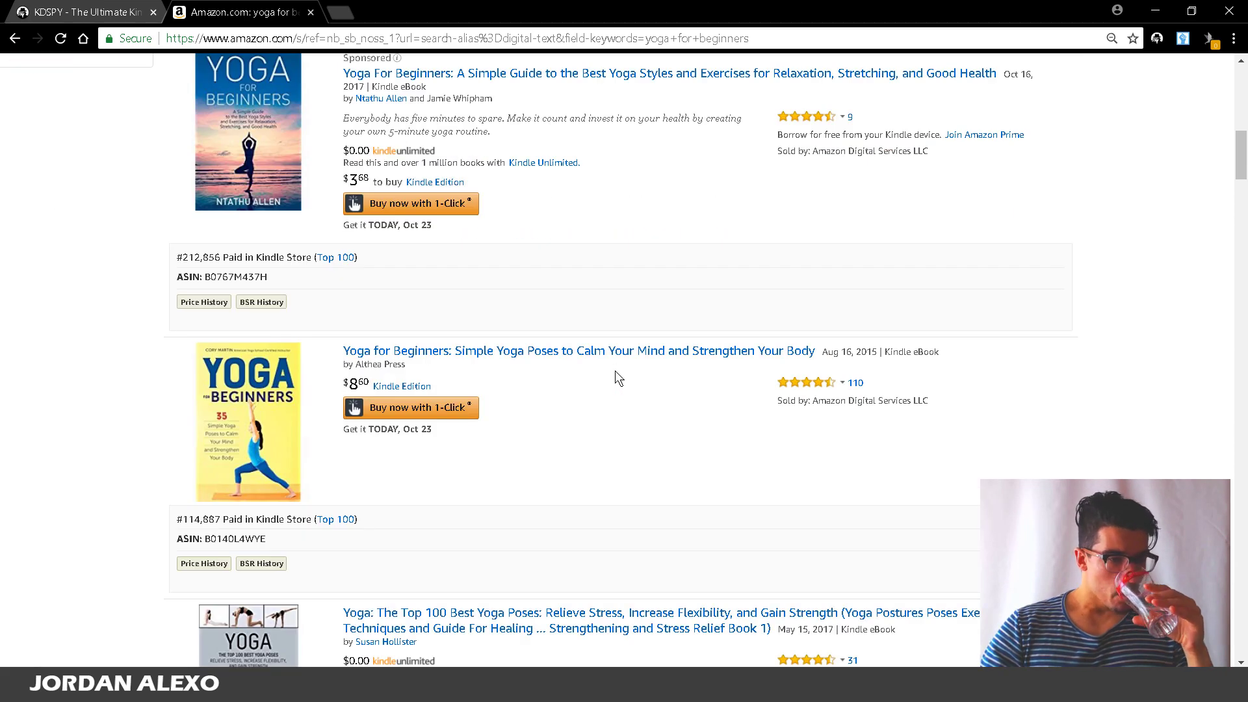
{"action": "scroll", "coordinate": [616, 372], "scroll_direction": "down", "scroll_amount": 4}
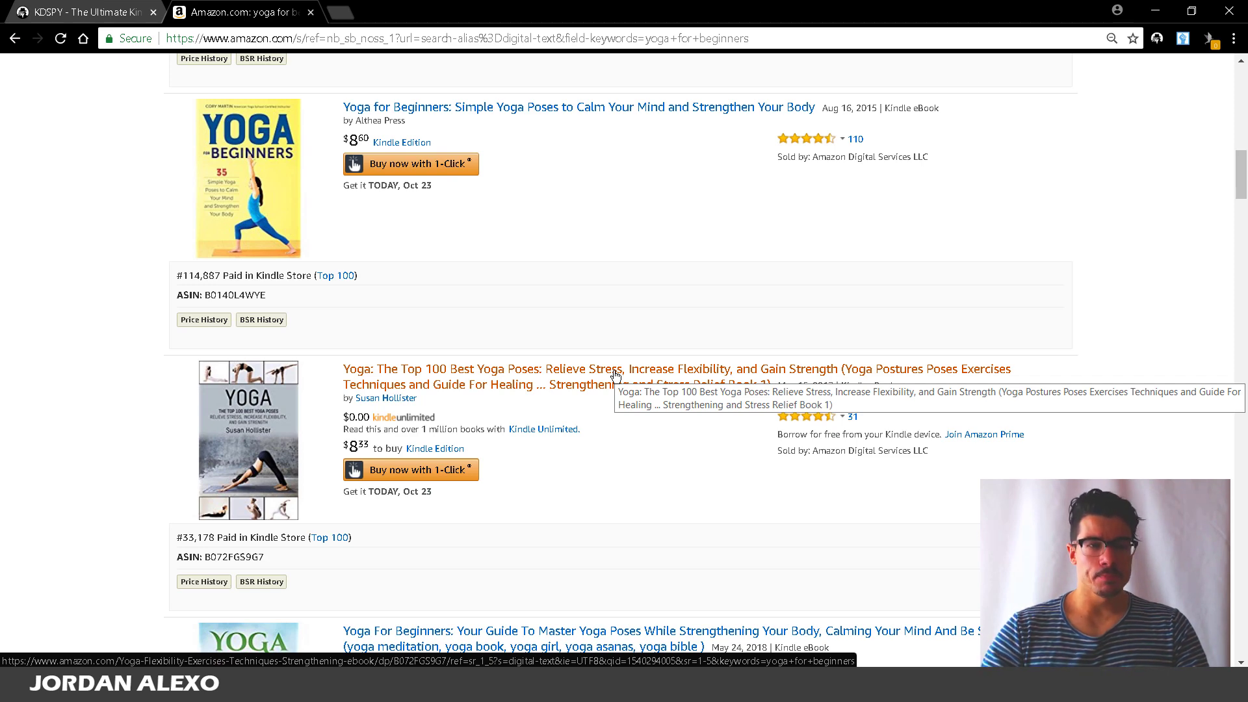
{"action": "scroll", "coordinate": [615, 375], "scroll_direction": "up", "scroll_amount": 6}
{"action": "scroll", "coordinate": [575, 406], "scroll_direction": "up", "scroll_amount": 9}
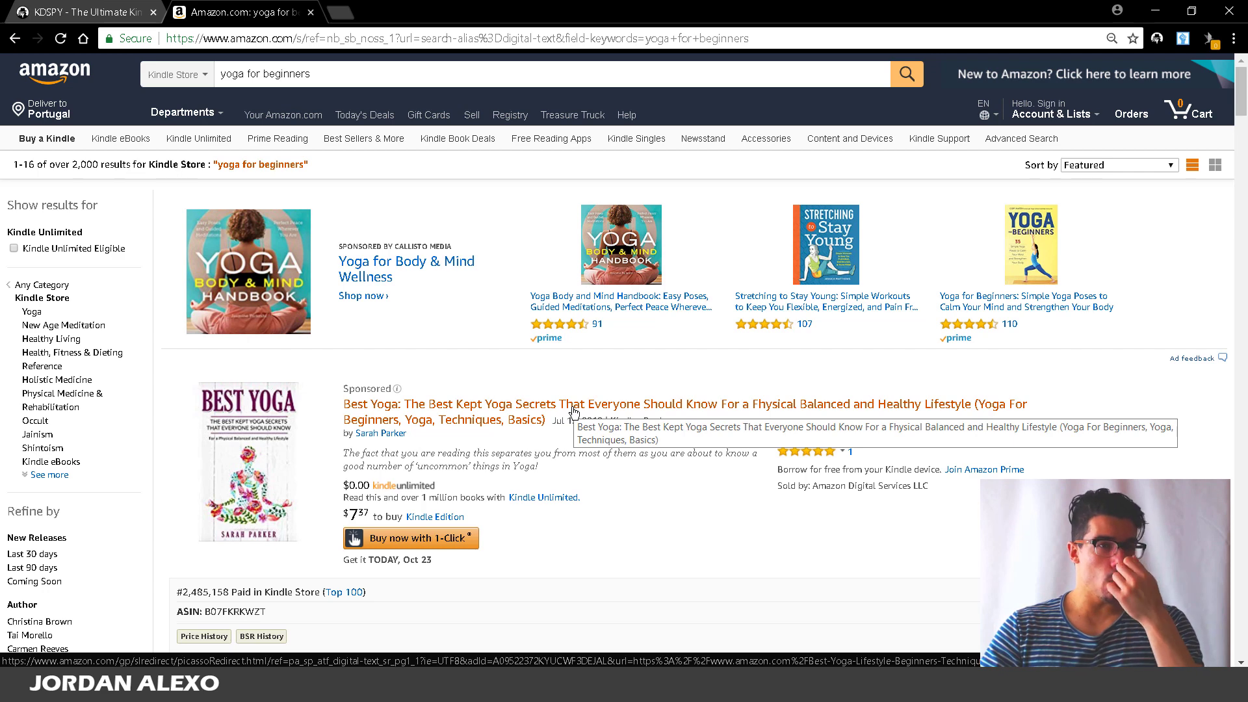
{"action": "right_click", "coordinate": [358, 416]}
{"action": "left_click", "coordinate": [661, 581]}
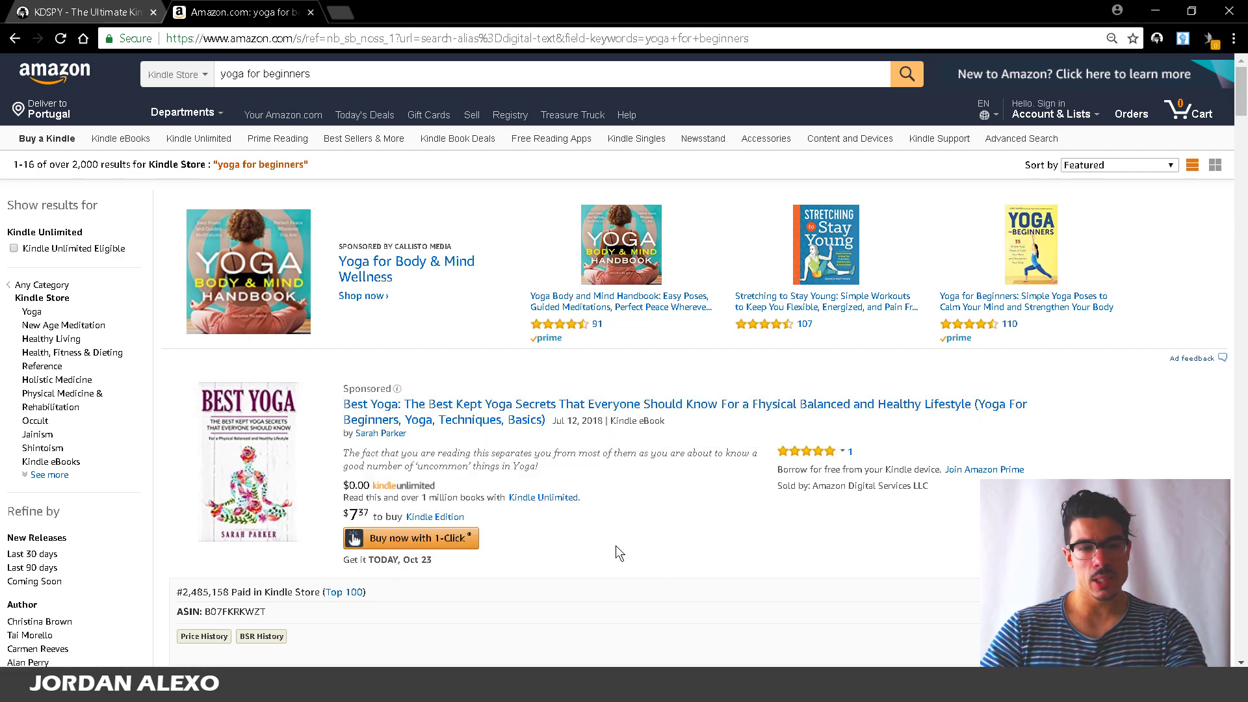
Open the non-sponsored results "Yoga for Beginners: Simple Yoga Poses" and "Yoga: The Top 100 Best Yoga Poses" in new tabs.
{"action": "scroll", "coordinate": [418, 576], "scroll_direction": "down", "scroll_amount": 6}
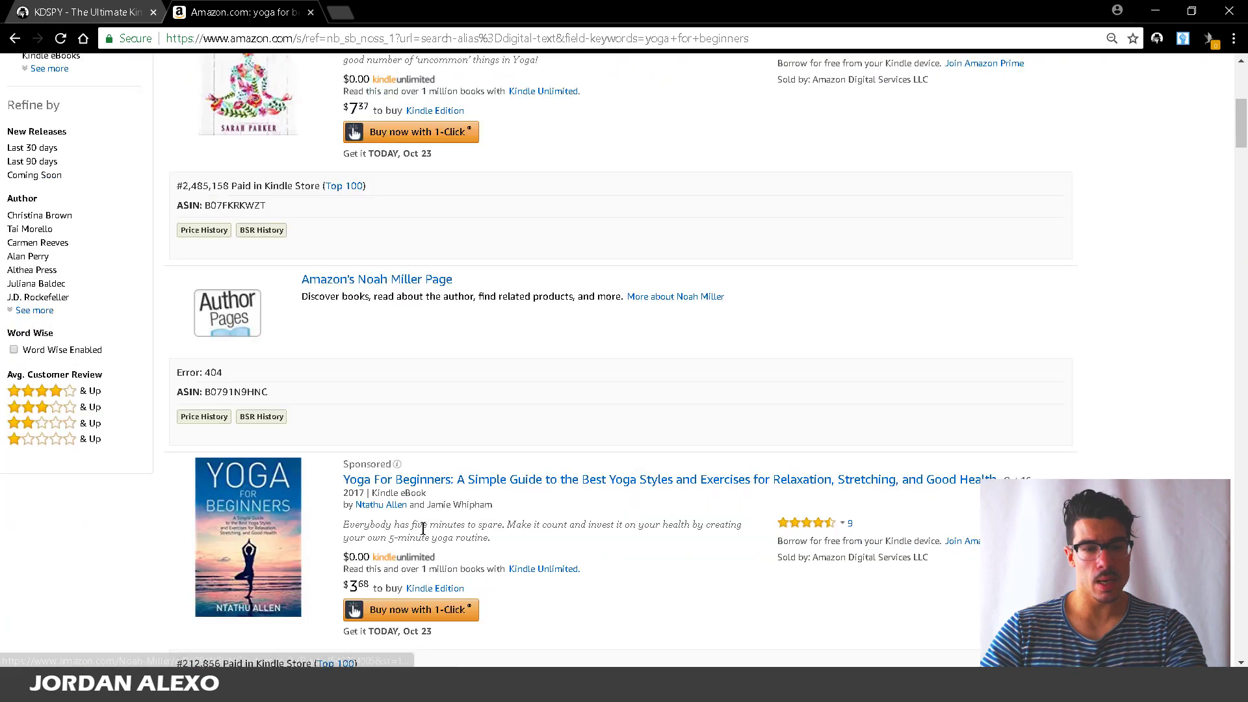
{"action": "scroll", "coordinate": [422, 526], "scroll_direction": "down", "scroll_amount": 9}
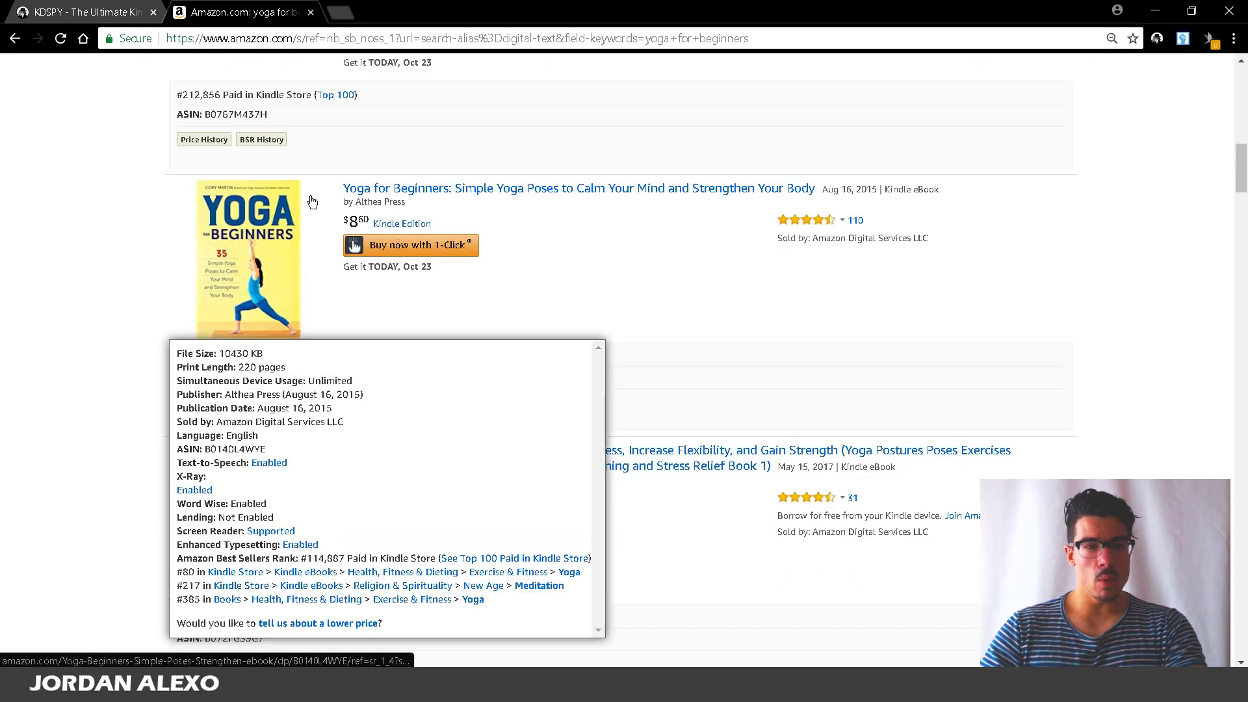
{"action": "right_click", "coordinate": [392, 188]}
{"action": "left_click", "coordinate": [466, 195]}
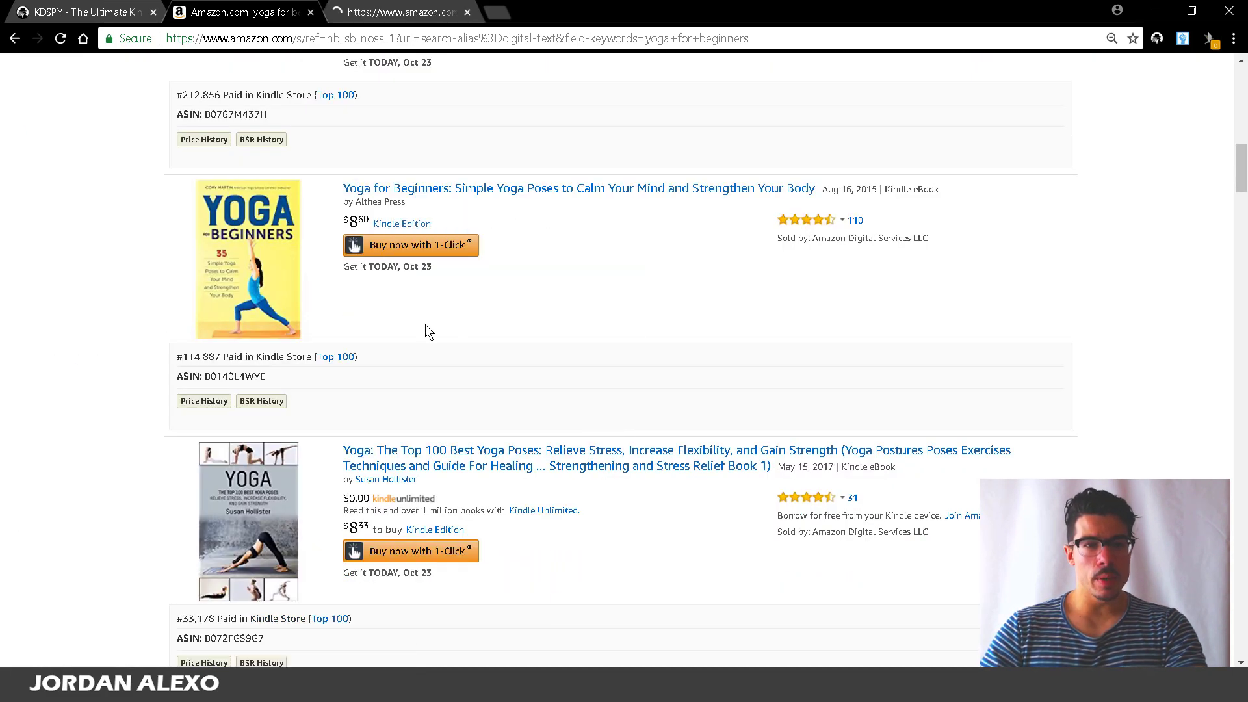
{"action": "scroll", "coordinate": [426, 327], "scroll_direction": "down", "scroll_amount": 3}
{"action": "right_click", "coordinate": [453, 297]}
{"action": "left_click", "coordinate": [456, 300]}
{"action": "scroll", "coordinate": [454, 346], "scroll_direction": "down", "scroll_amount": 3}
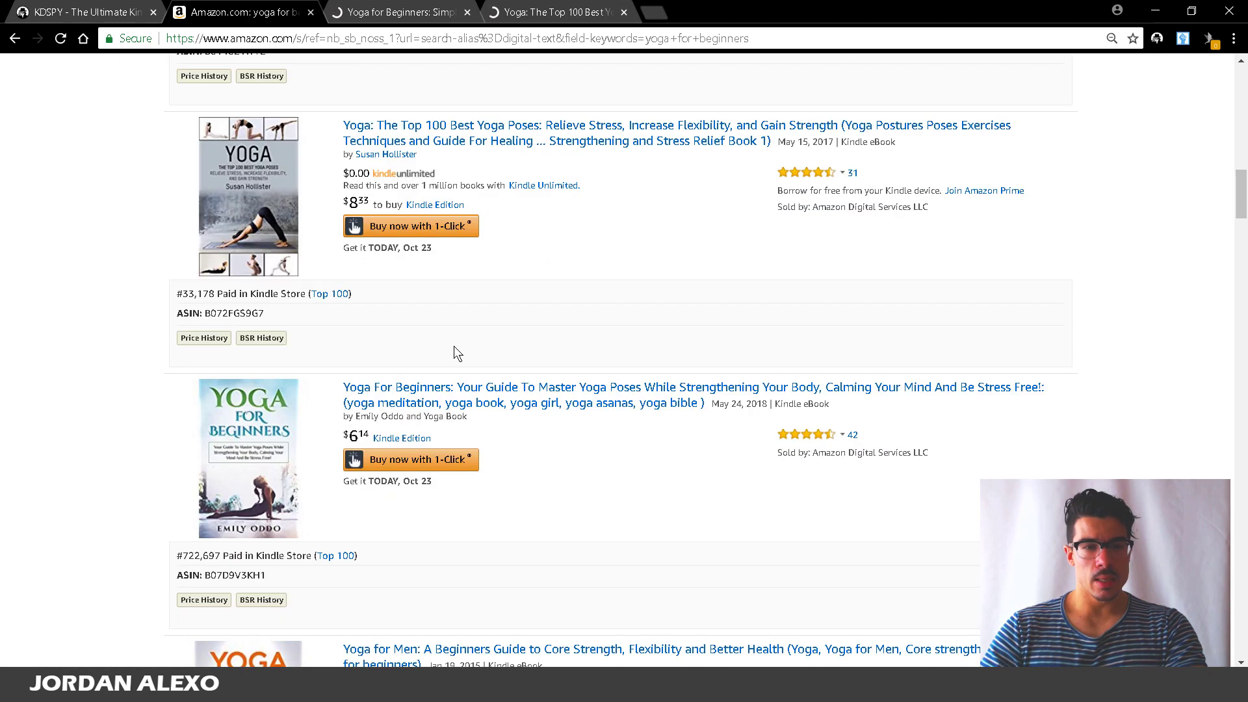
{"action": "right_click", "coordinate": [451, 385]}
{"action": "left_click", "coordinate": [467, 399]}
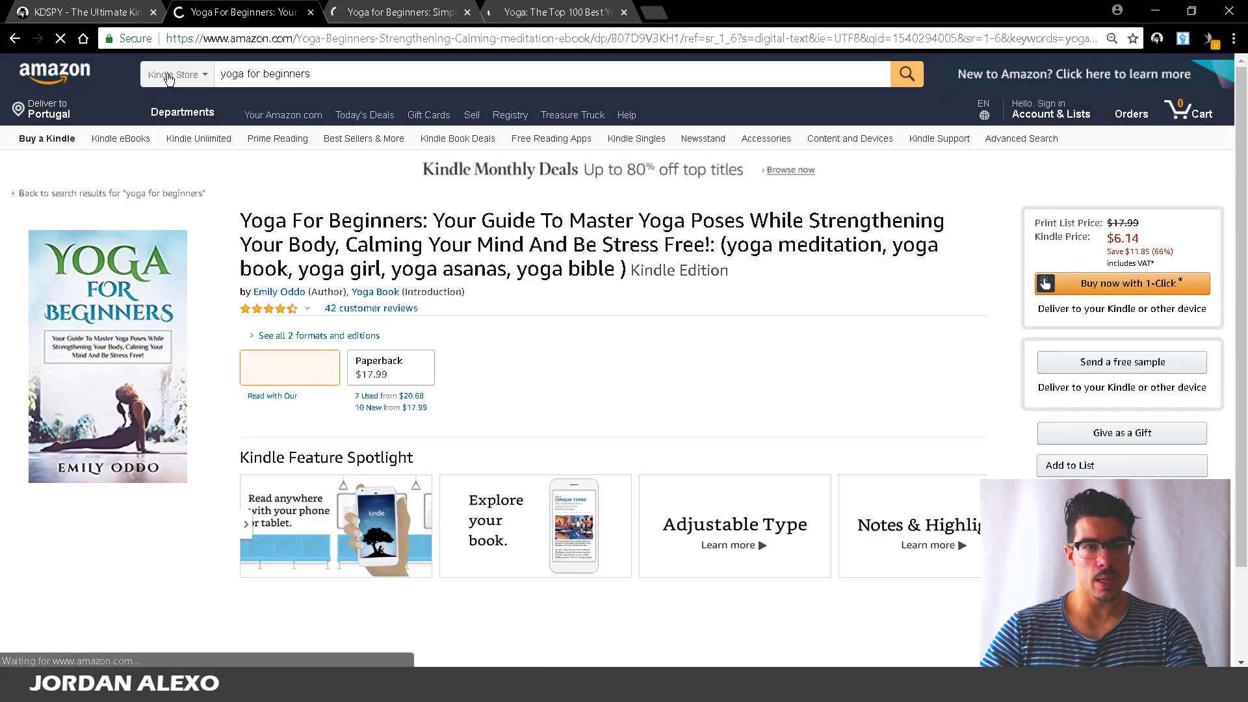
{"action": "key", "text": "alt+Left"}
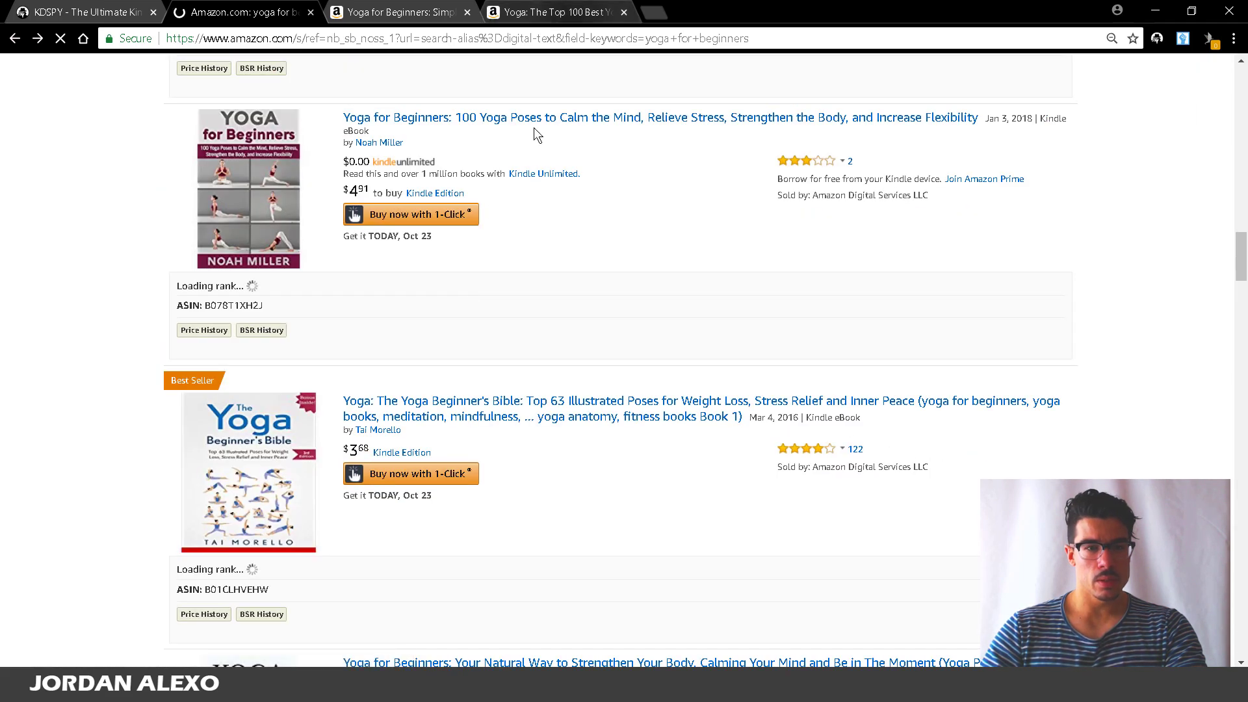
Open "Yoga For Beginners: Your Guide To Master Yoga Poses" and "Yoga for Men" from the results in new tabs.
{"action": "scroll", "coordinate": [511, 220], "scroll_direction": "up", "scroll_amount": 18}
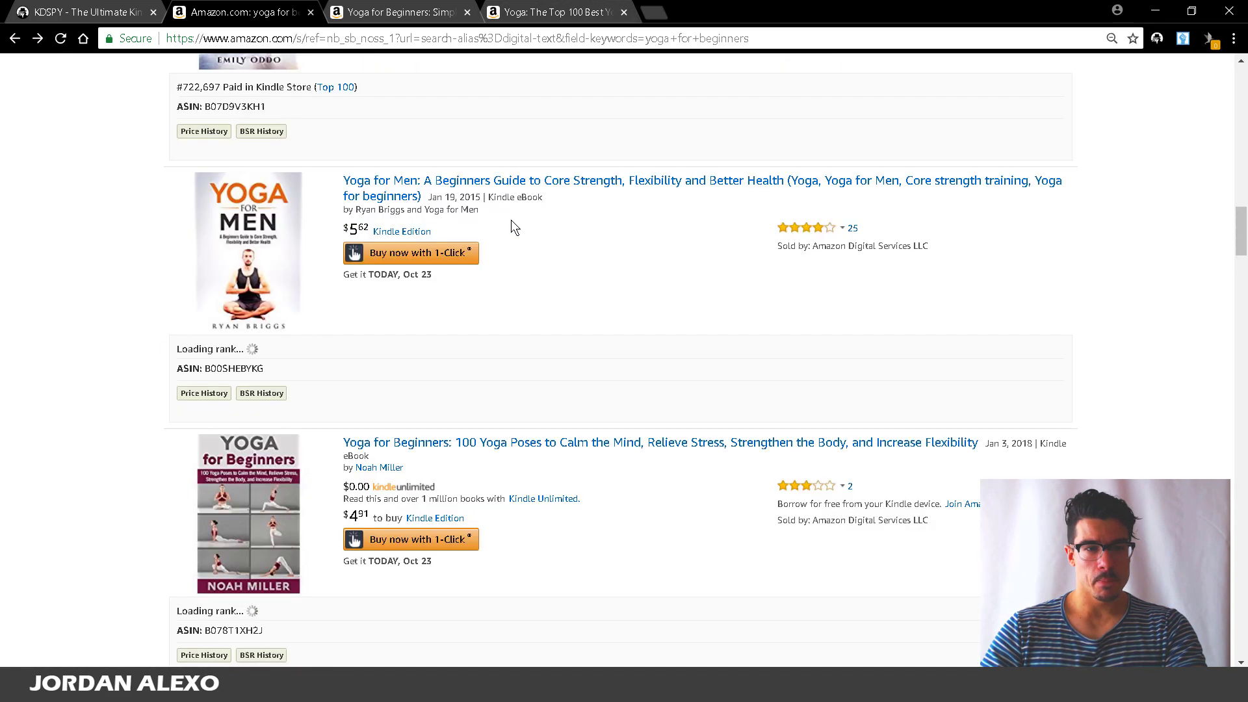
{"action": "scroll", "coordinate": [507, 234], "scroll_direction": "down", "scroll_amount": 8}
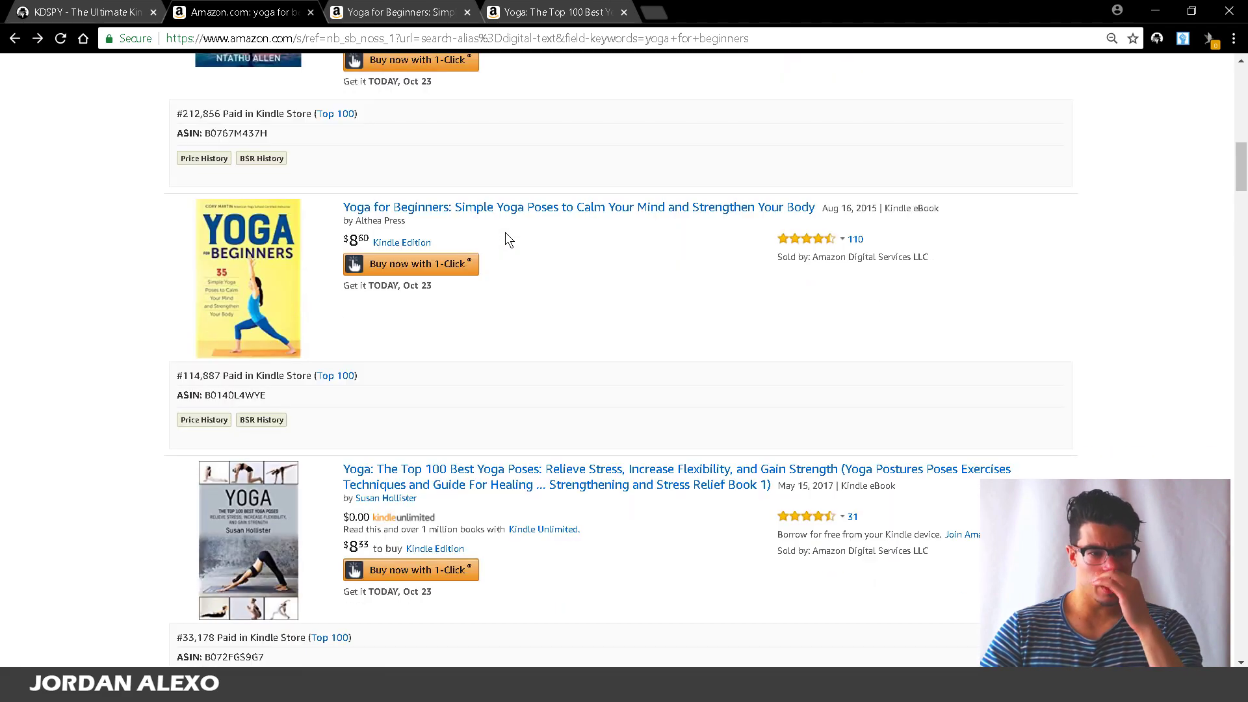
{"action": "right_click", "coordinate": [487, 347]}
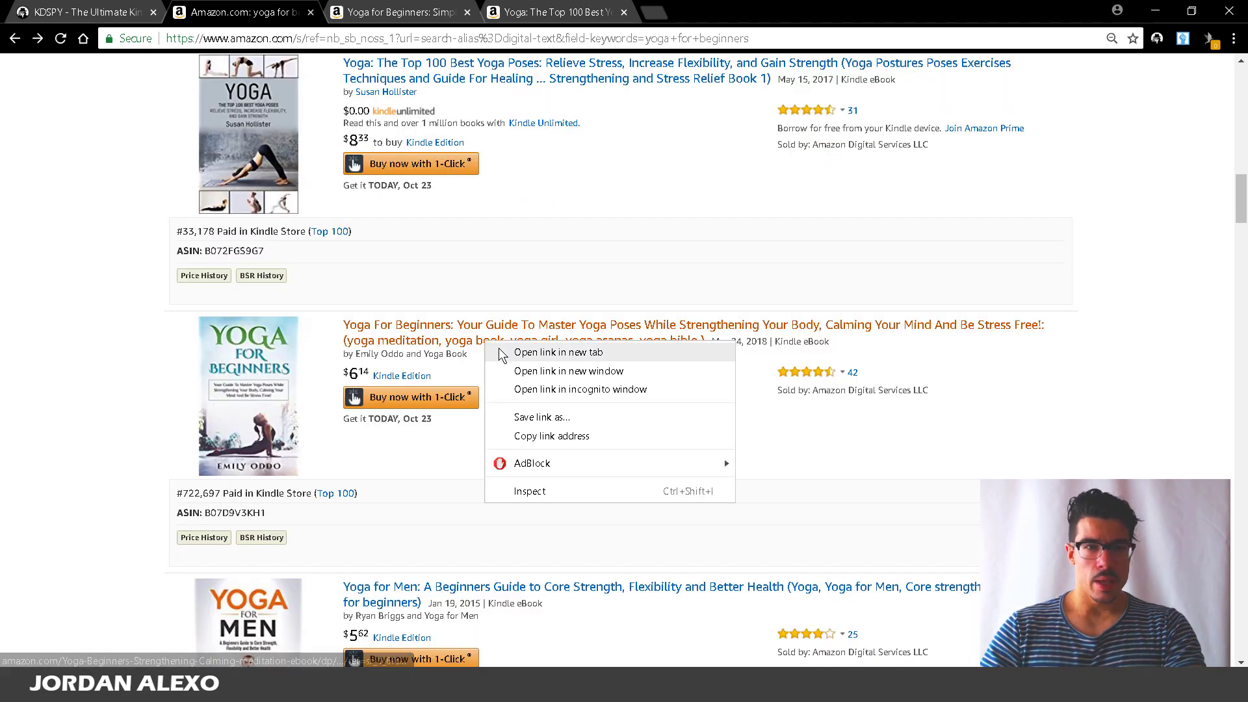
{"action": "left_click", "coordinate": [527, 357]}
{"action": "scroll", "coordinate": [501, 390], "scroll_direction": "down", "scroll_amount": 3}
{"action": "right_click", "coordinate": [499, 351]}
{"action": "left_click", "coordinate": [501, 356]}
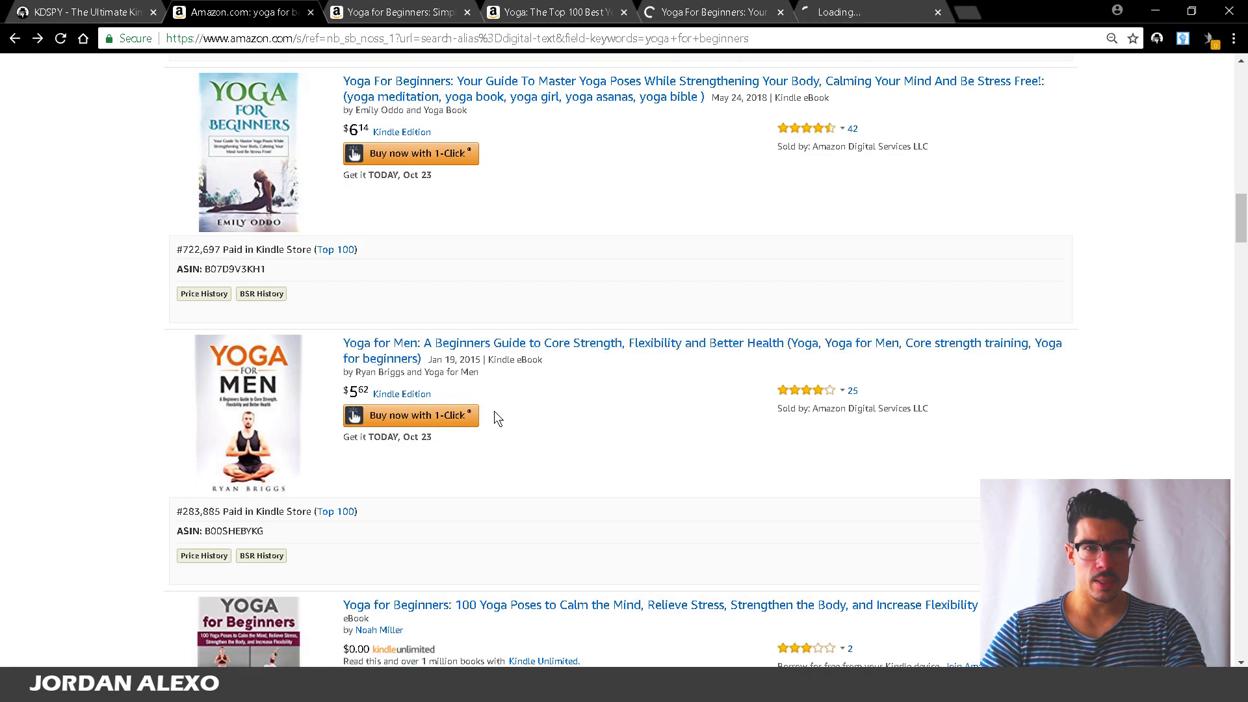
Open "Yoga for Beginners: 100 Yoga Poses" and the best seller "The Yoga Beginner's Bible" in new tabs.
{"action": "scroll", "coordinate": [494, 406], "scroll_direction": "down", "scroll_amount": 3}
{"action": "right_click", "coordinate": [514, 366]}
{"action": "left_click", "coordinate": [517, 373]}
{"action": "scroll", "coordinate": [514, 376], "scroll_direction": "down", "scroll_amount": 3}
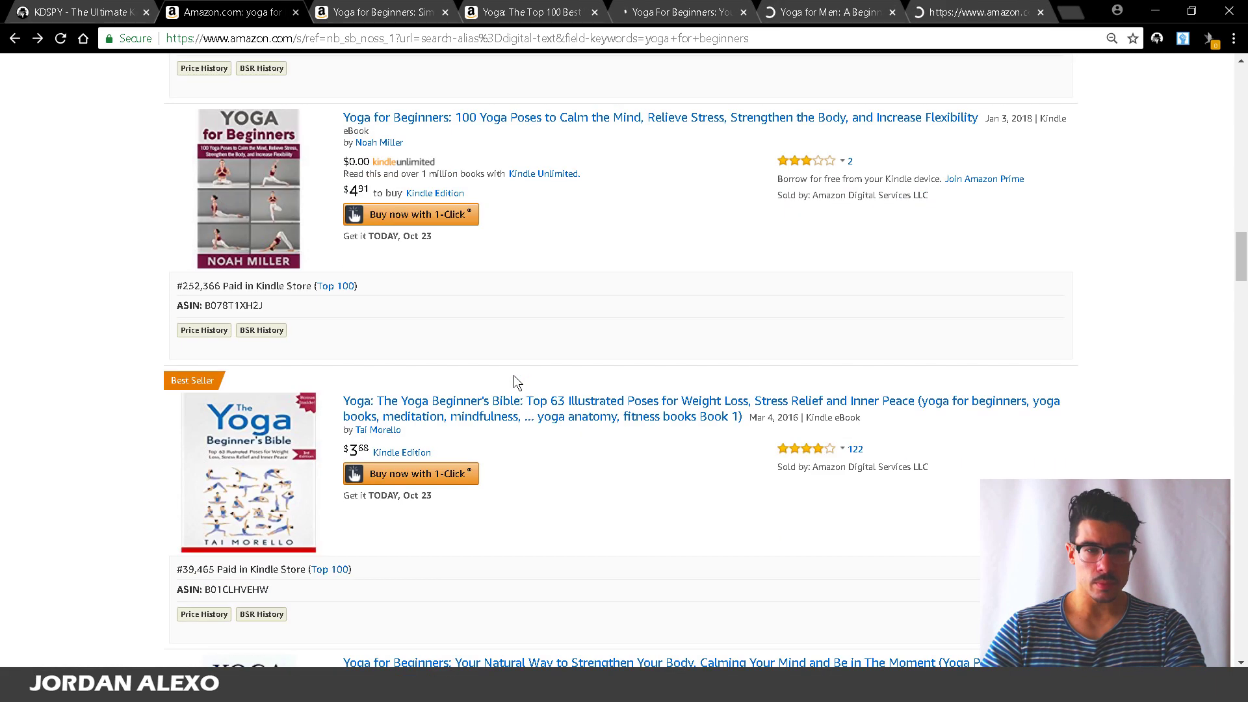
{"action": "right_click", "coordinate": [510, 399]}
{"action": "left_click", "coordinate": [524, 410]}
{"action": "scroll", "coordinate": [523, 419], "scroll_direction": "down", "scroll_amount": 2}
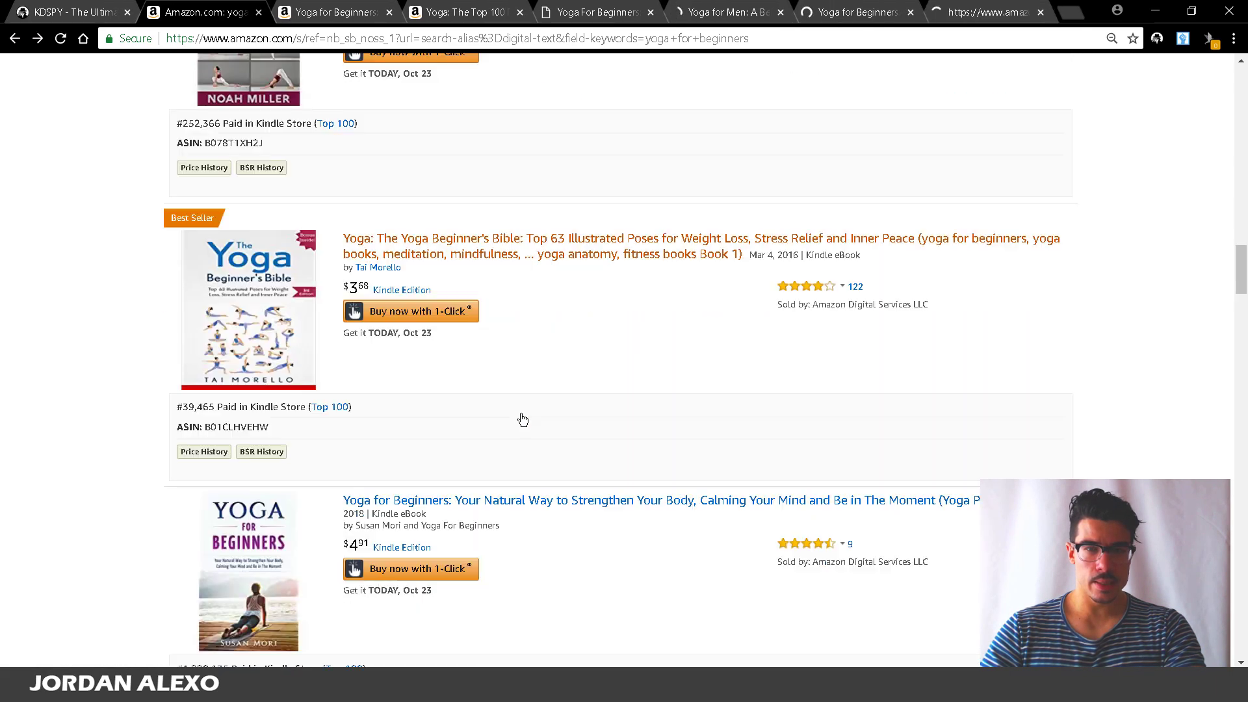
Open "Yoga for Beginners: Your Natural Way to Strengthen Your Body" in a new tab and switch to the "Simple Yoga Poses" book page.
{"action": "right_click", "coordinate": [489, 501]}
{"action": "left_click", "coordinate": [521, 511]}
{"action": "left_click", "coordinate": [368, 7]}
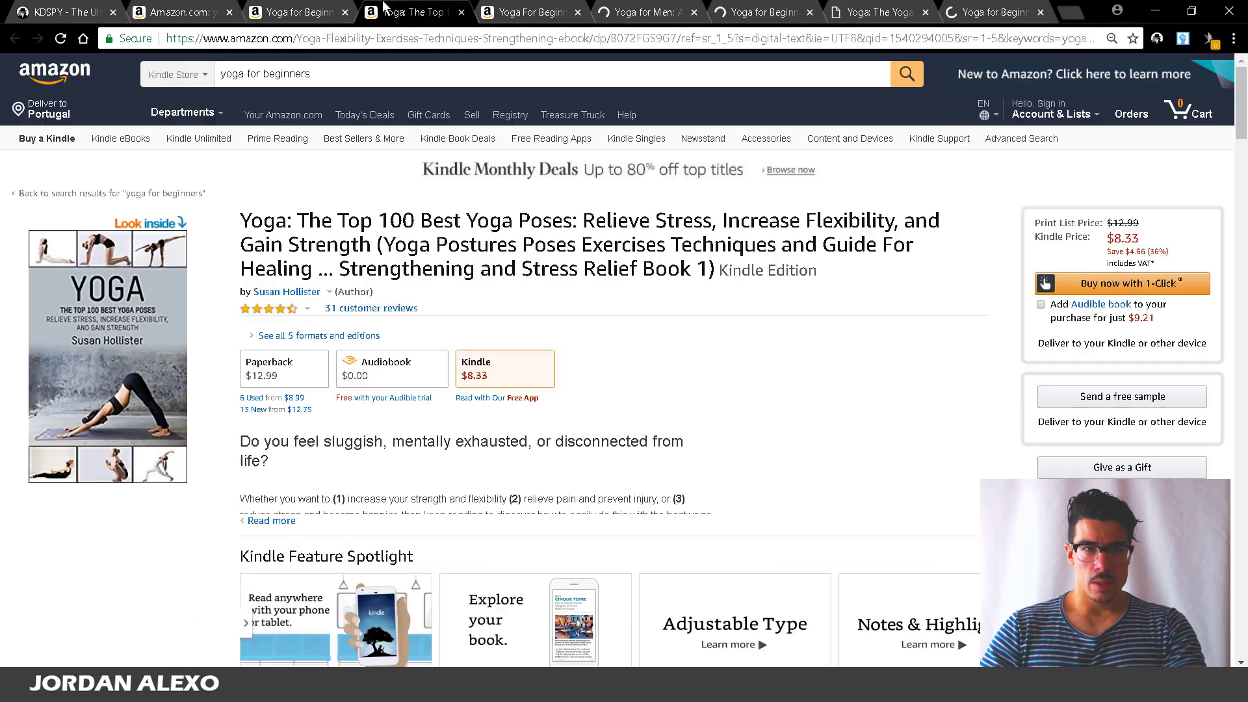
{"action": "left_click", "coordinate": [308, 10]}
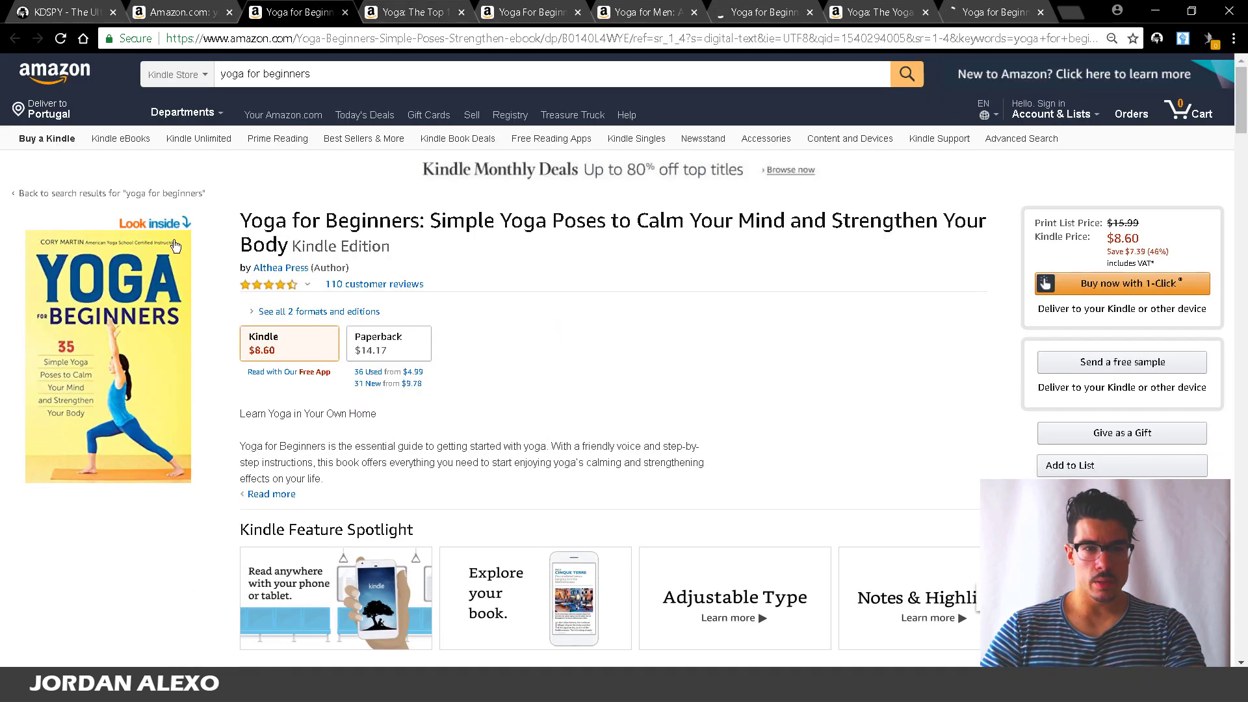
Examine the title keyword "Yoga for Beginners" and the Amazon Best Sellers Rank on the "Simple Yoga Poses" page.
{"action": "left_click_drag", "start_coordinate": [240, 221], "coordinate": [417, 228]}
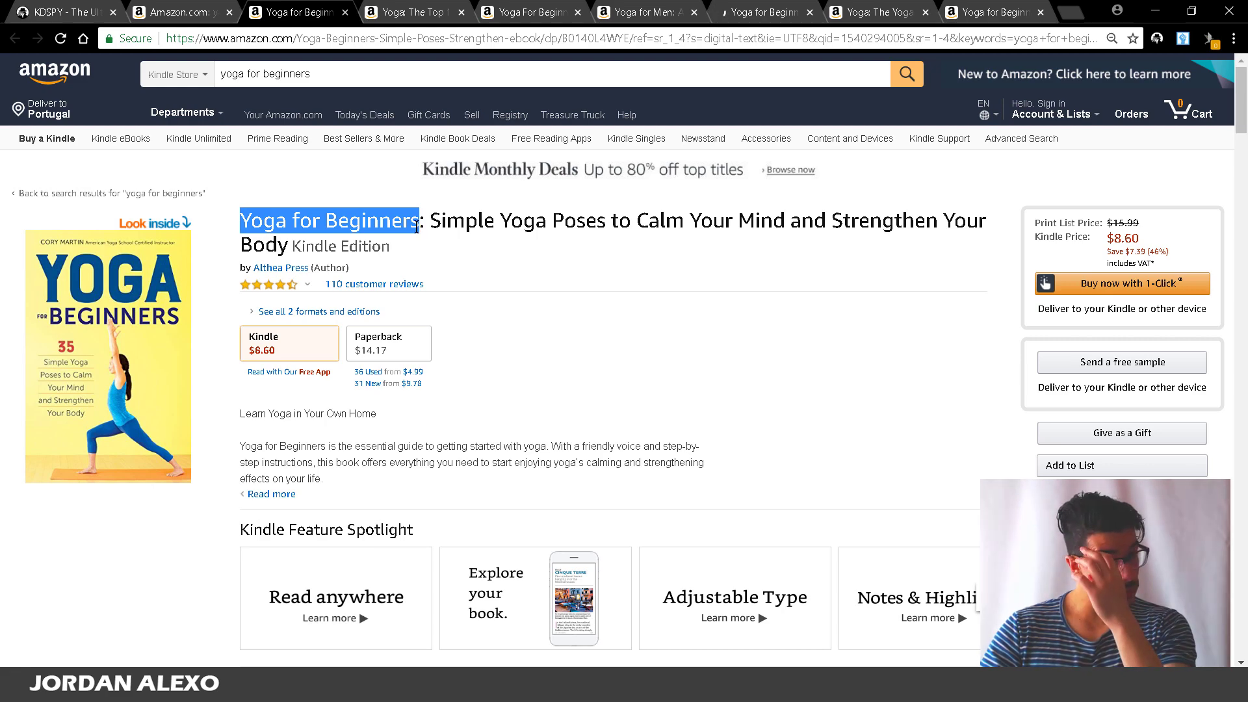
{"action": "scroll", "coordinate": [416, 241], "scroll_direction": "down", "scroll_amount": 1}
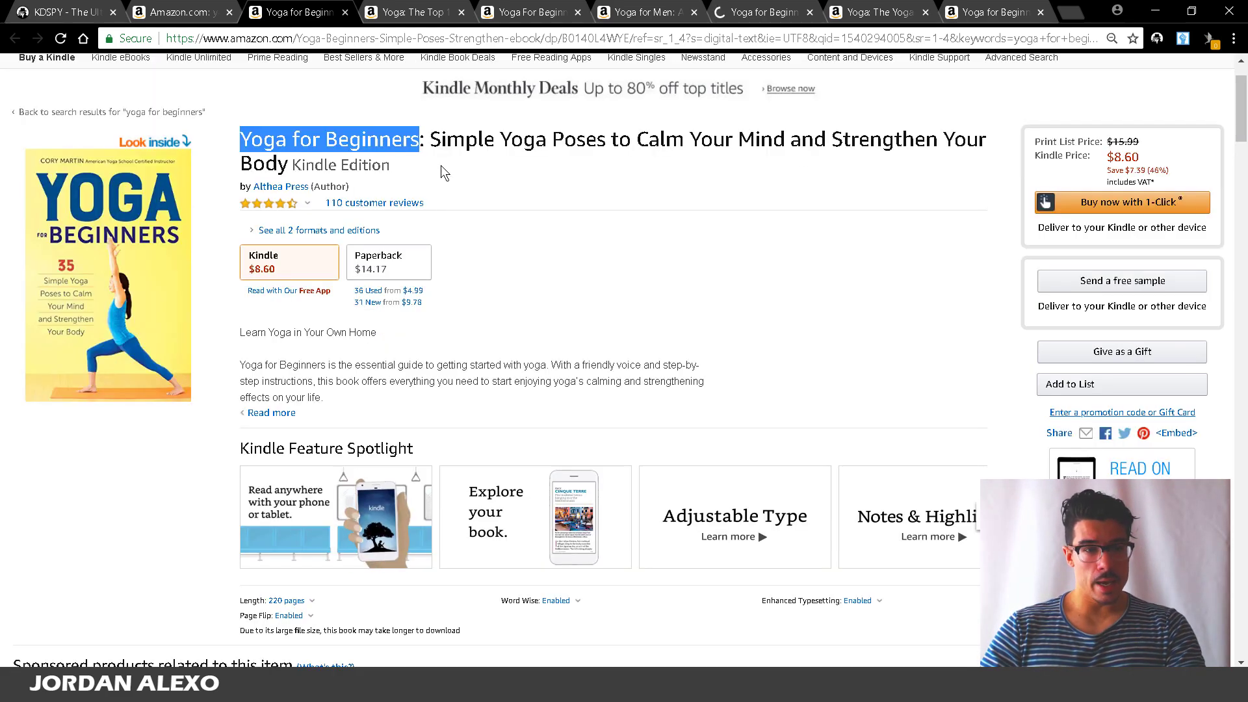
{"action": "scroll", "coordinate": [442, 167], "scroll_direction": "down", "scroll_amount": 5}
{"action": "scroll", "coordinate": [442, 176], "scroll_direction": "down", "scroll_amount": 10}
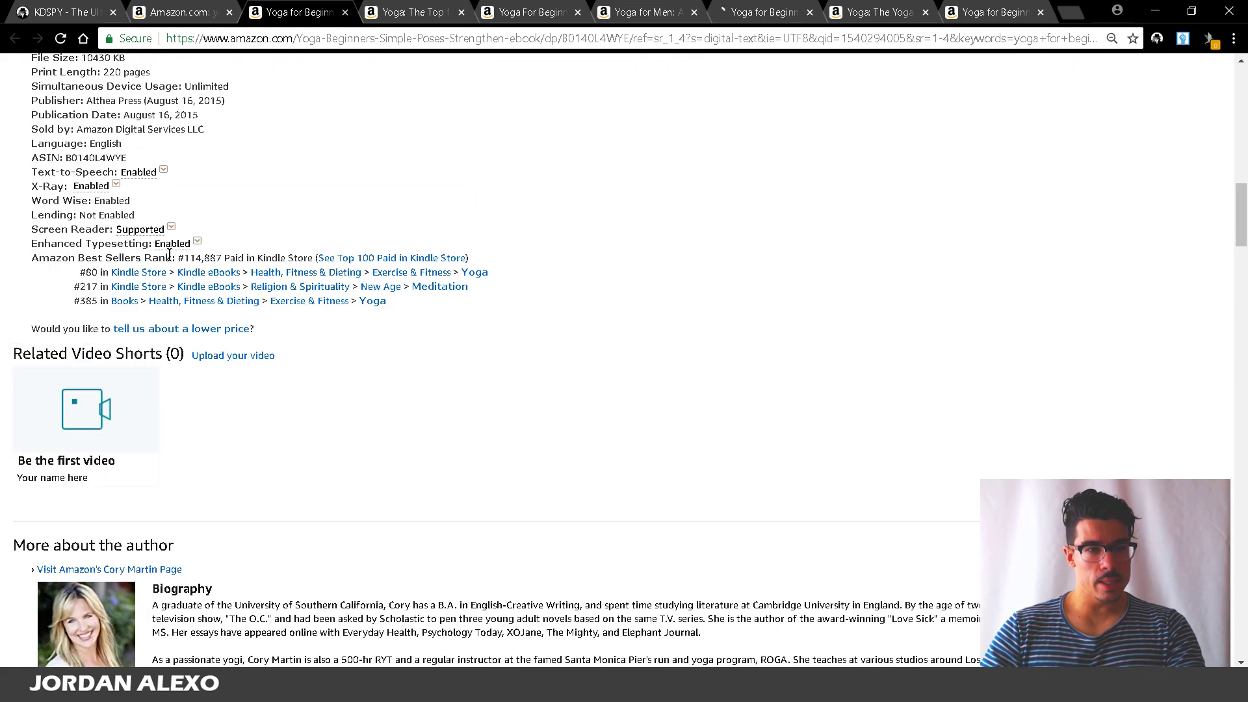
{"action": "left_click_drag", "start_coordinate": [172, 256], "coordinate": [234, 260]}
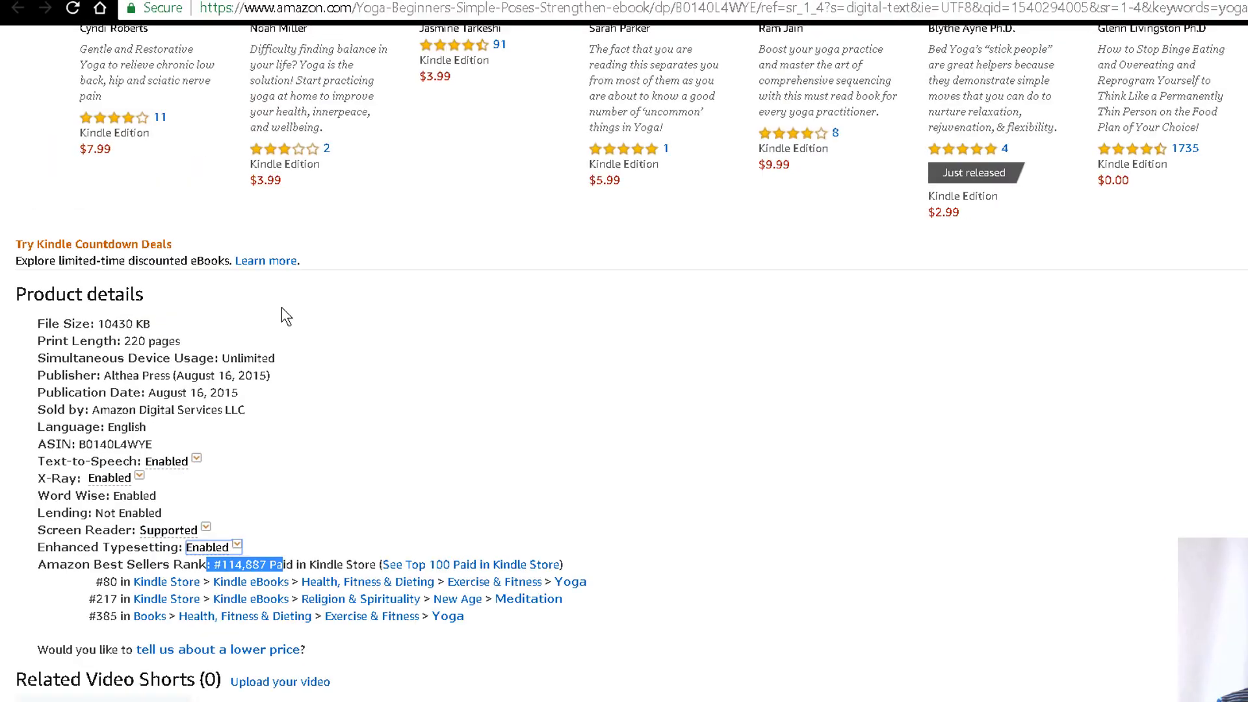
{"action": "scroll", "coordinate": [238, 288], "scroll_direction": "up", "scroll_amount": 15}
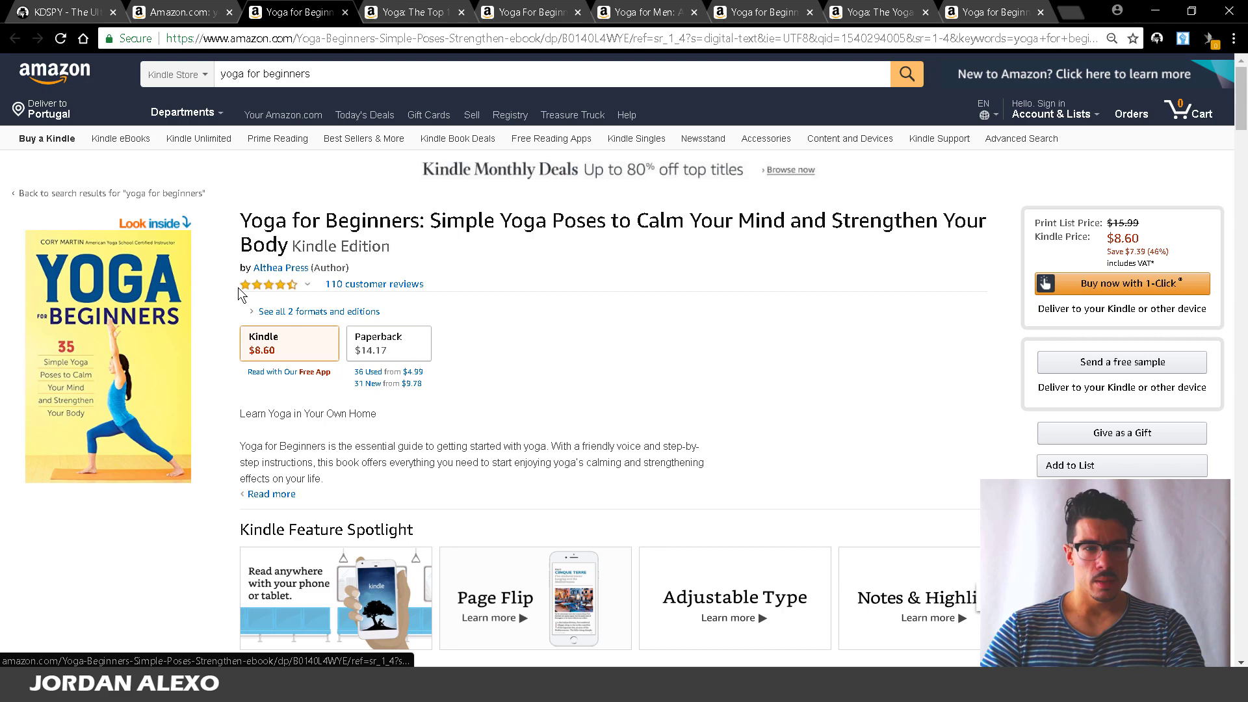
{"action": "scroll", "coordinate": [420, 250], "scroll_direction": "down", "scroll_amount": 18}
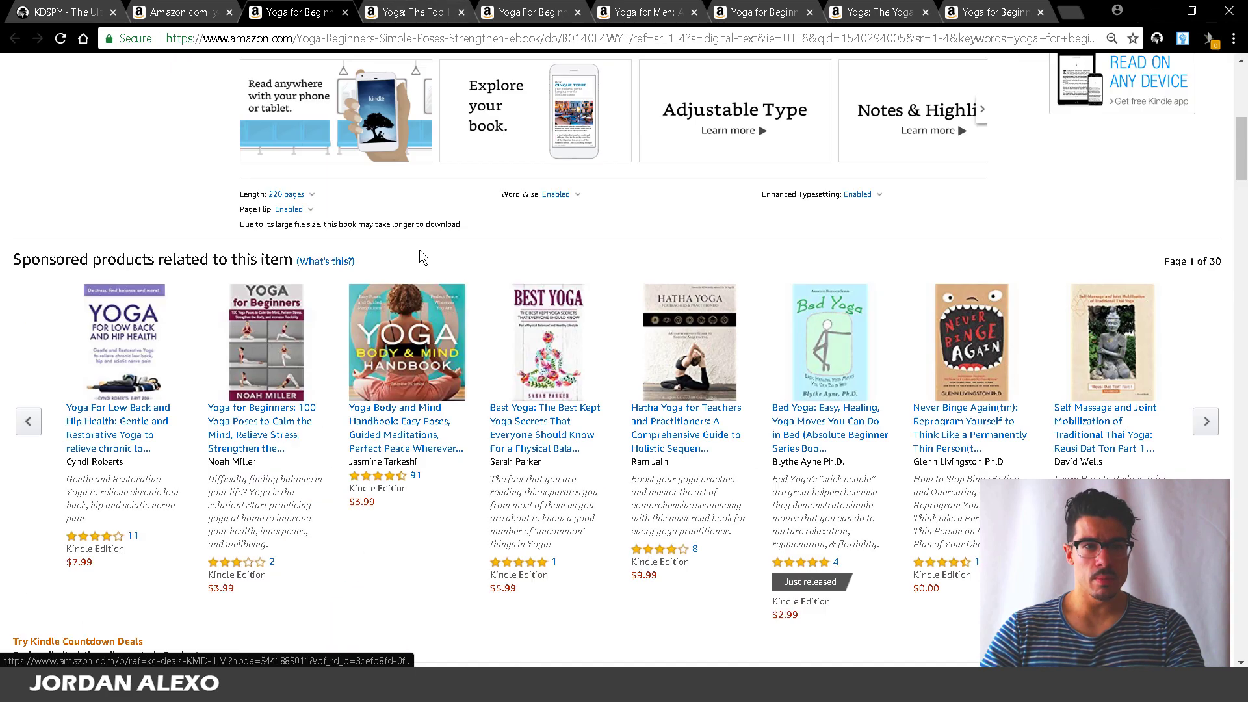
{"action": "scroll", "coordinate": [411, 251], "scroll_direction": "up", "scroll_amount": 2}
Check the product details and Best Sellers Rank of "Yoga: The Top 100 Best Yoga Poses".
{"action": "left_click", "coordinate": [367, 13]}
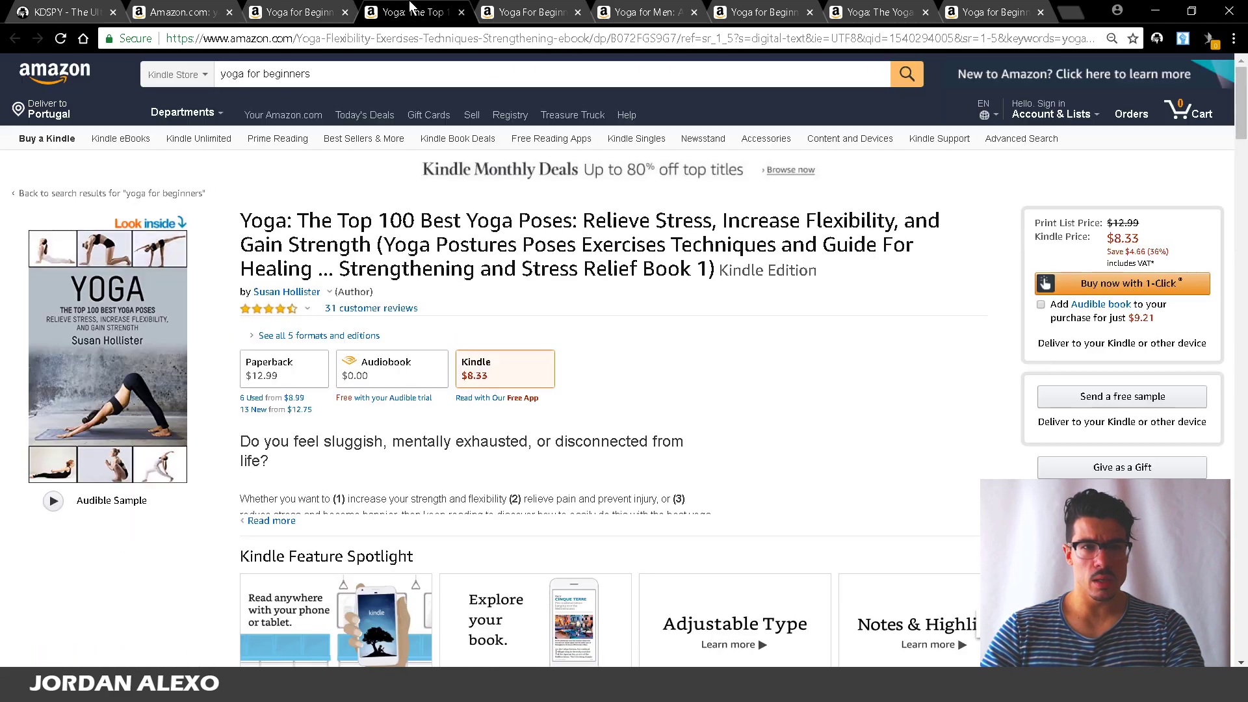
{"action": "scroll", "coordinate": [341, 252], "scroll_direction": "down", "scroll_amount": 5}
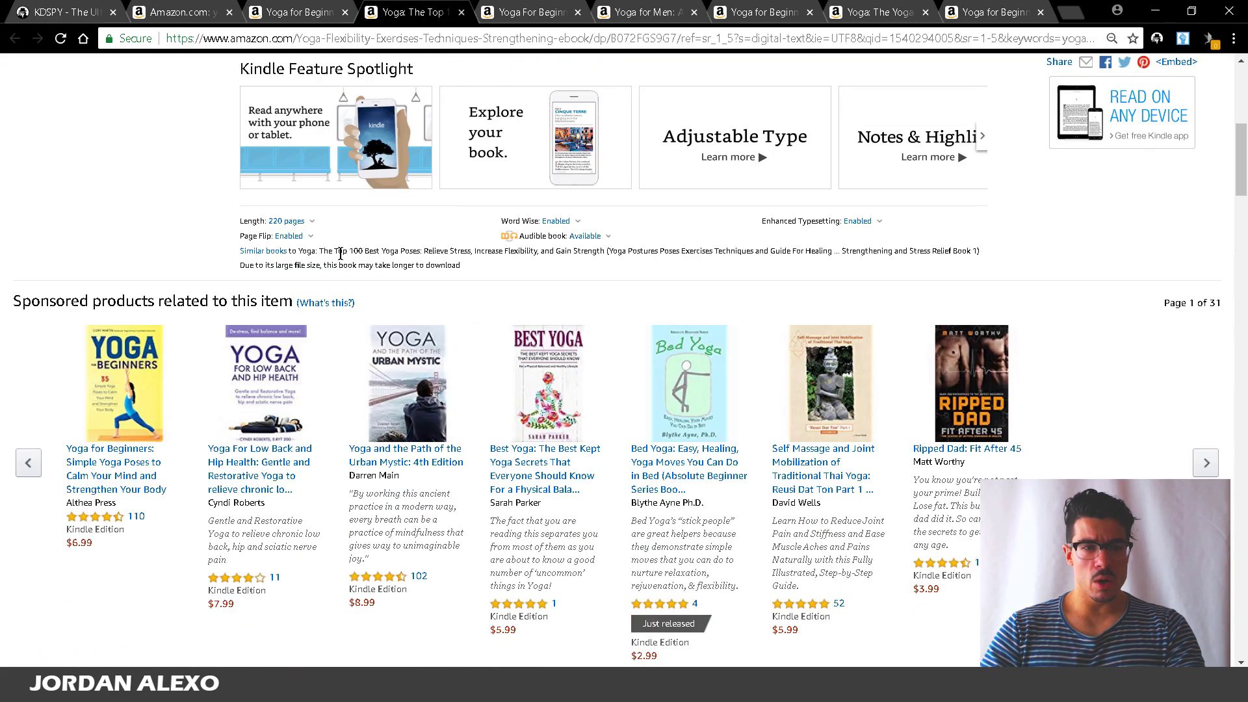
{"action": "scroll", "coordinate": [341, 253], "scroll_direction": "up", "scroll_amount": 4}
{"action": "scroll", "coordinate": [187, 301], "scroll_direction": "down", "scroll_amount": 10}
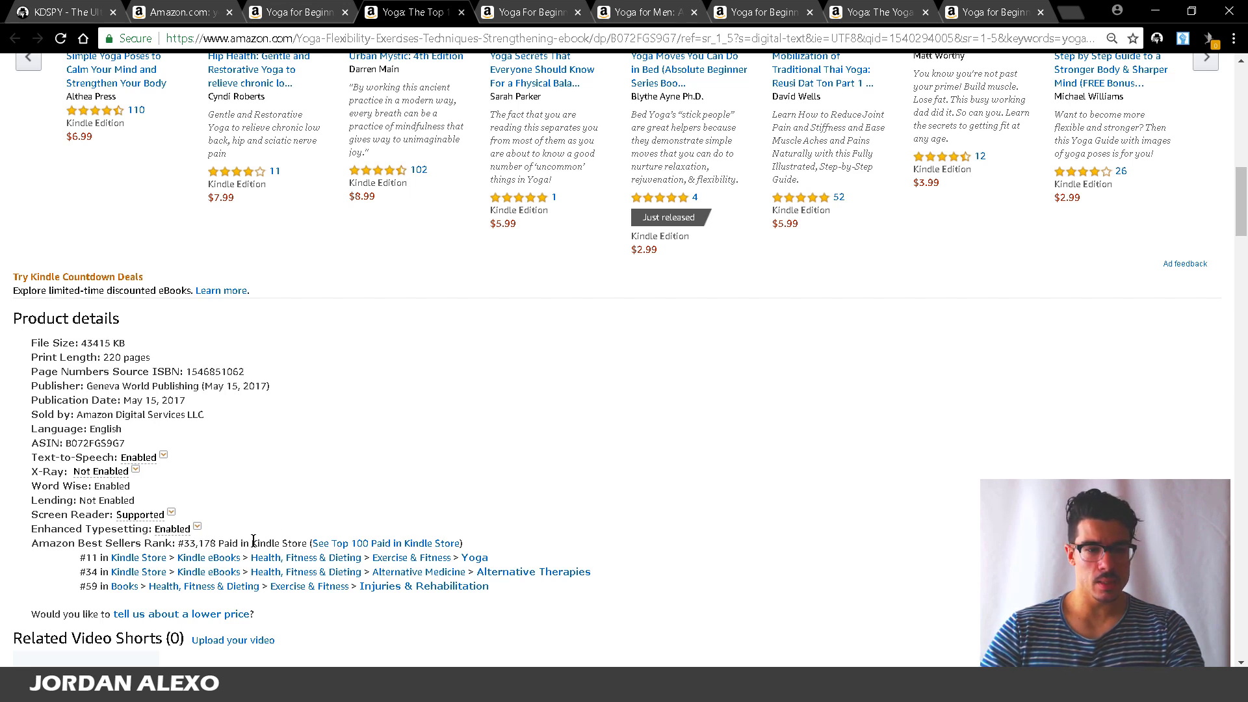
Examine the cover, title and Best Sellers Rank of "Yoga For Beginners: Your Guide To Master Yoga Poses".
{"action": "left_click", "coordinate": [540, 12]}
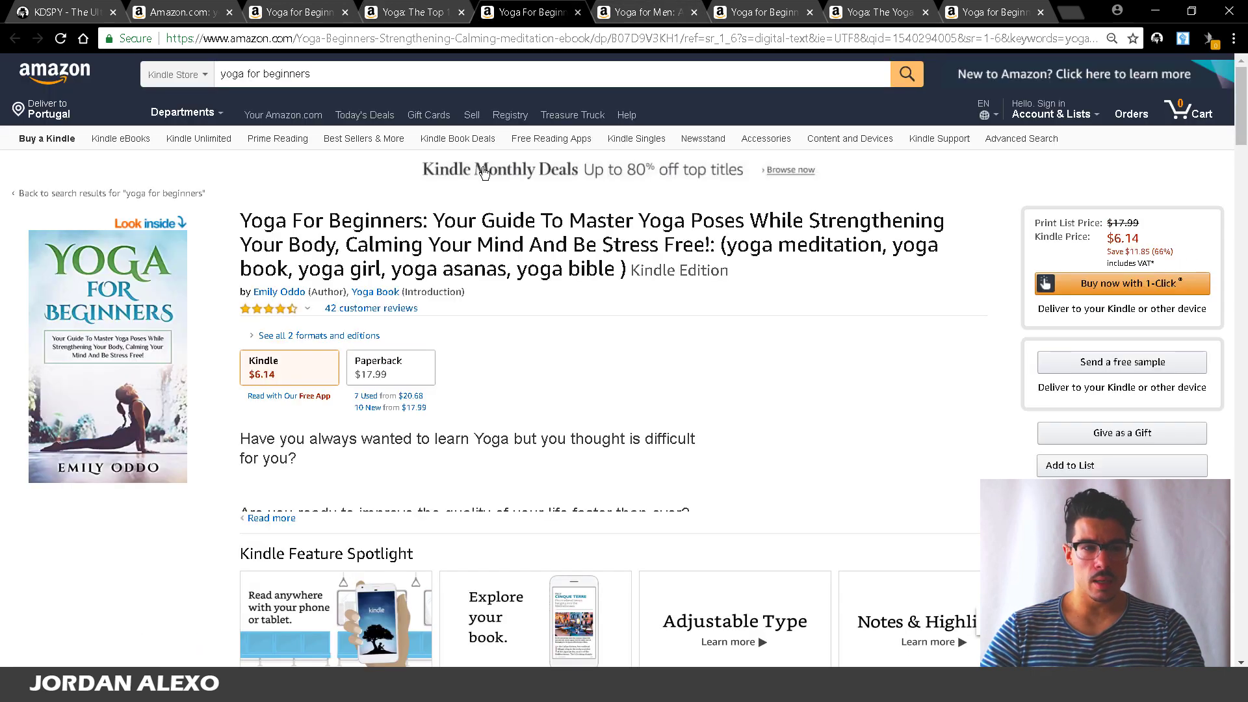
{"action": "scroll", "coordinate": [343, 376], "scroll_direction": "down", "scroll_amount": 15}
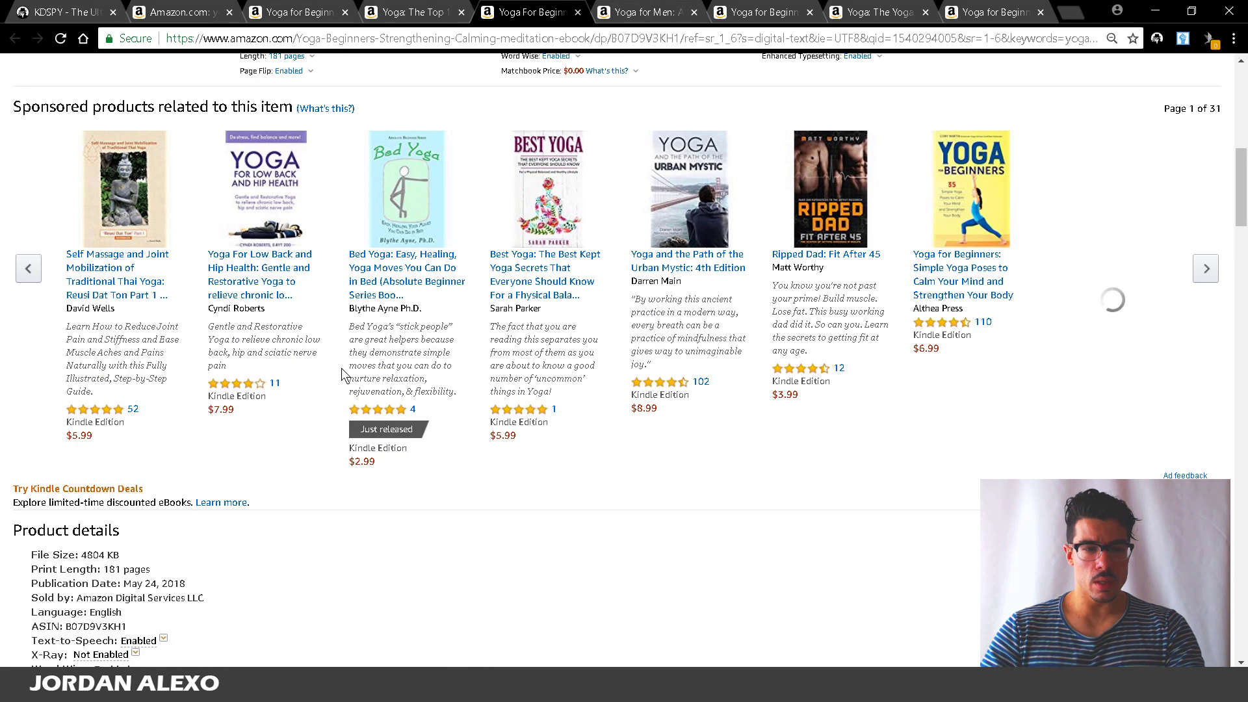
{"action": "scroll", "coordinate": [343, 376], "scroll_direction": "down", "scroll_amount": 5}
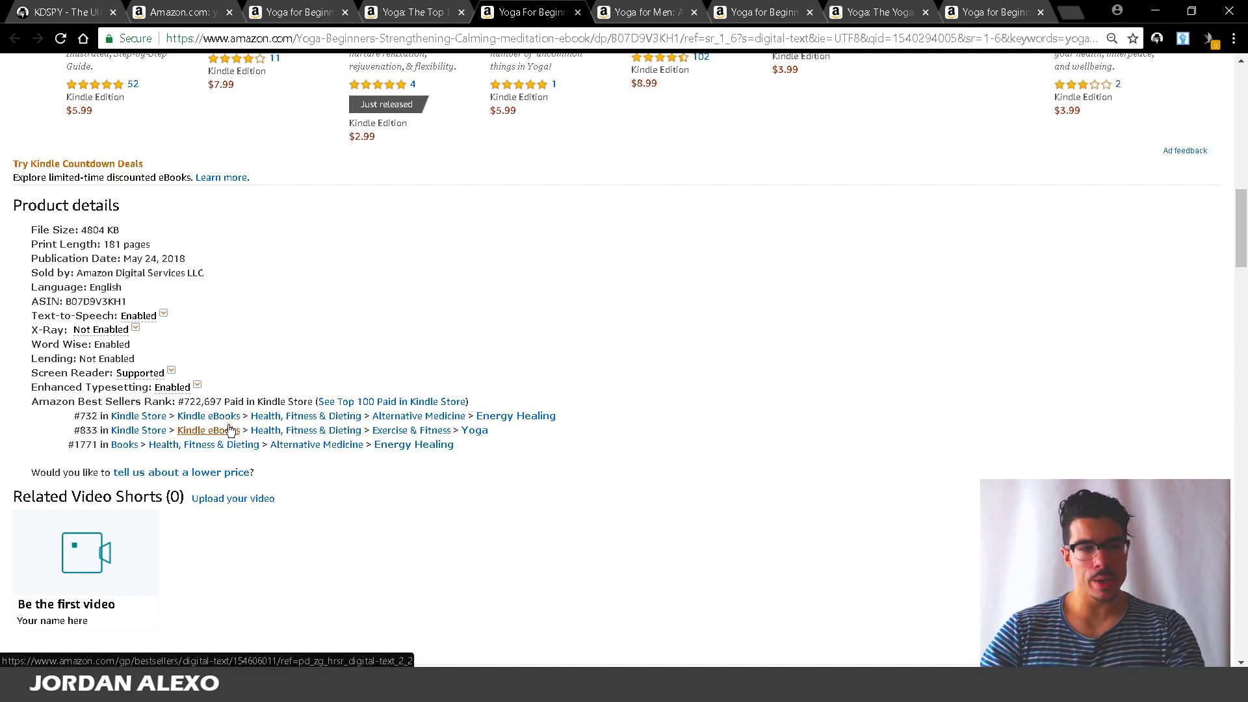
{"action": "scroll", "coordinate": [298, 354], "scroll_direction": "up", "scroll_amount": 20}
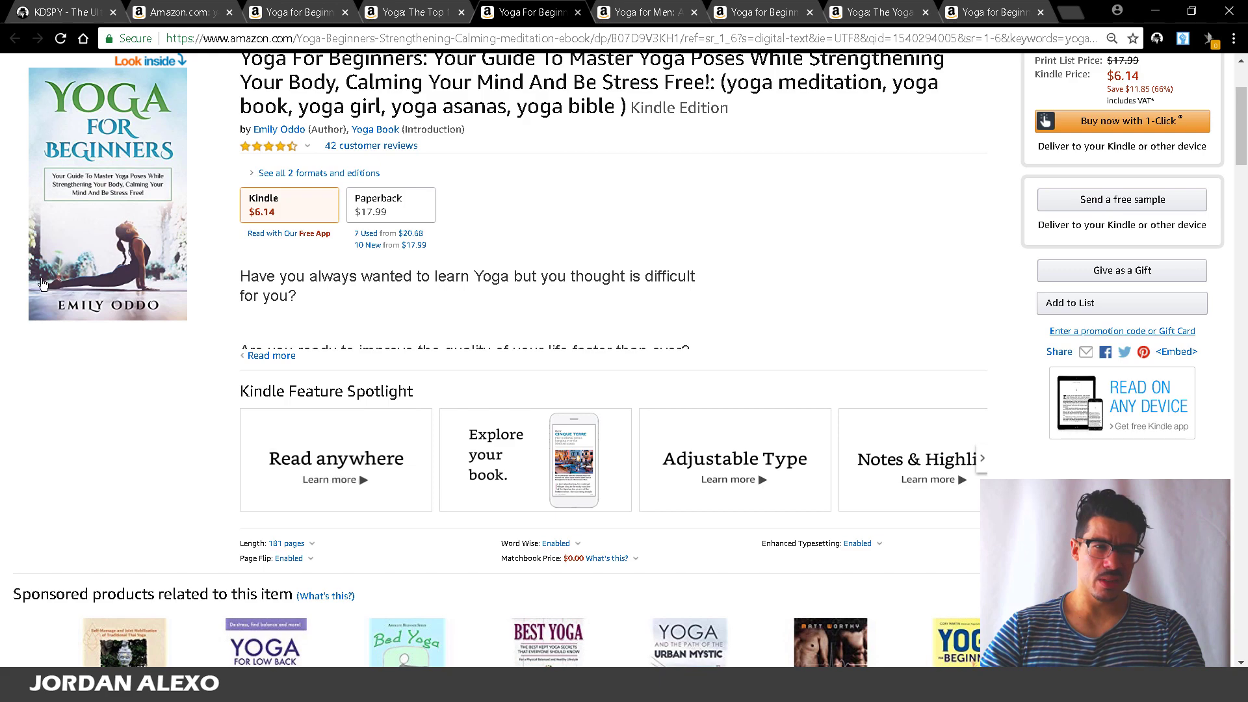
{"action": "scroll", "coordinate": [32, 396], "scroll_direction": "down", "scroll_amount": 1}
{"action": "scroll", "coordinate": [32, 397], "scroll_direction": "up", "scroll_amount": 4}
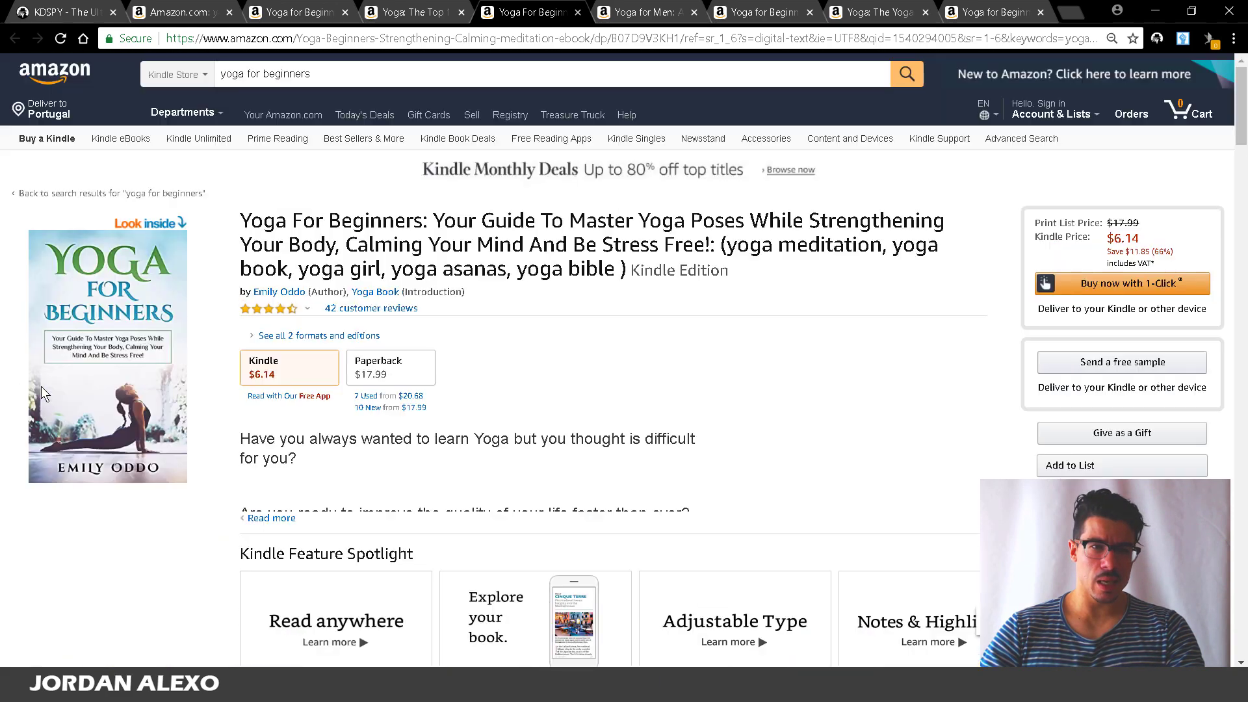
{"action": "scroll", "coordinate": [41, 386], "scroll_direction": "down", "scroll_amount": 6}
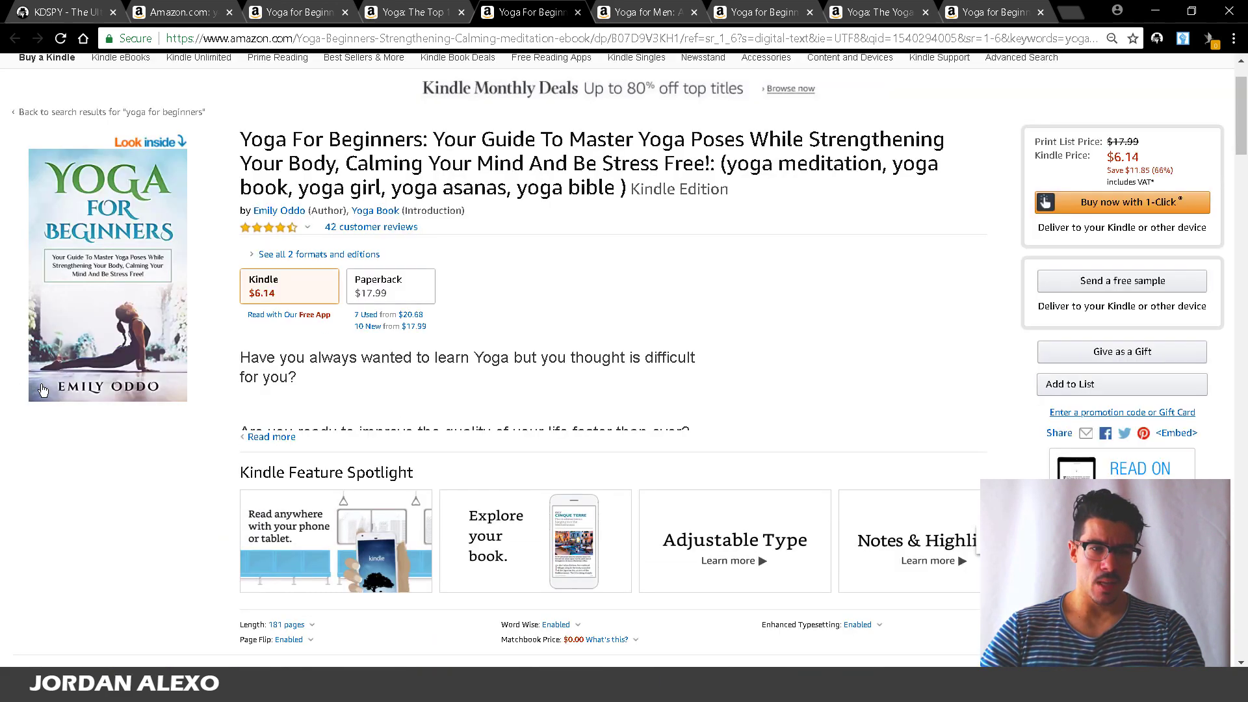
{"action": "scroll", "coordinate": [41, 384], "scroll_direction": "down", "scroll_amount": 5}
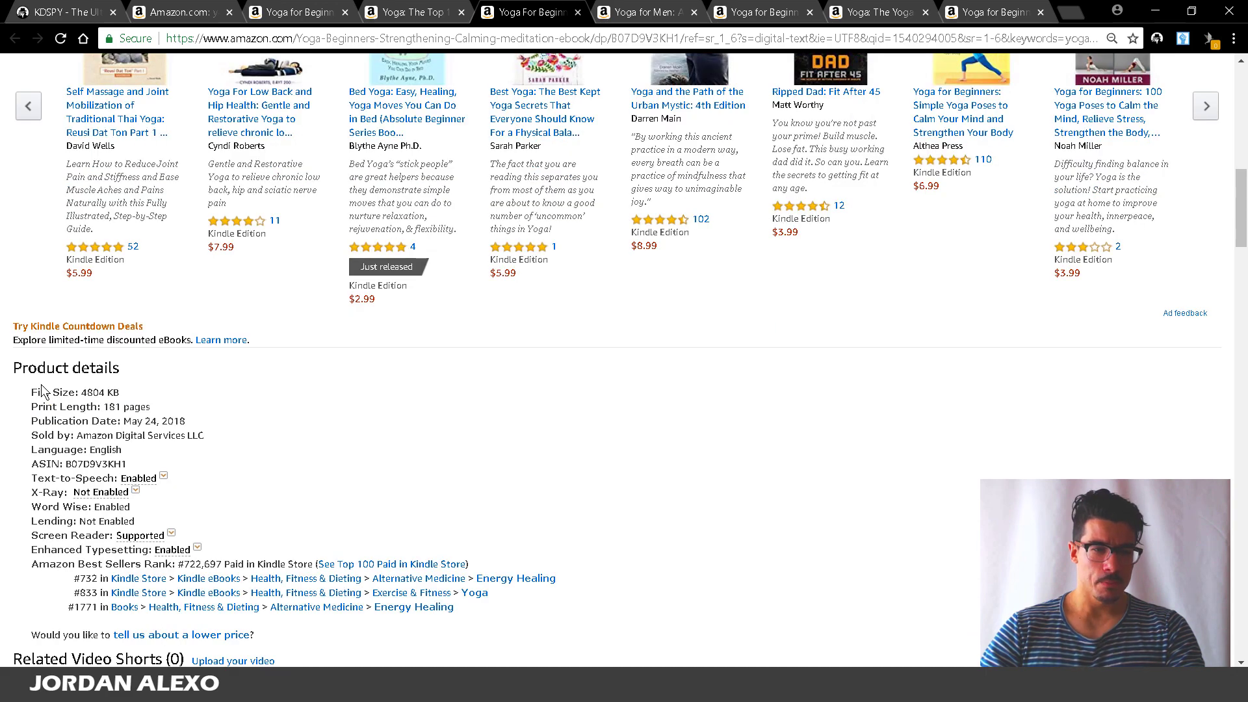
{"action": "scroll", "coordinate": [41, 386], "scroll_direction": "up", "scroll_amount": 11}
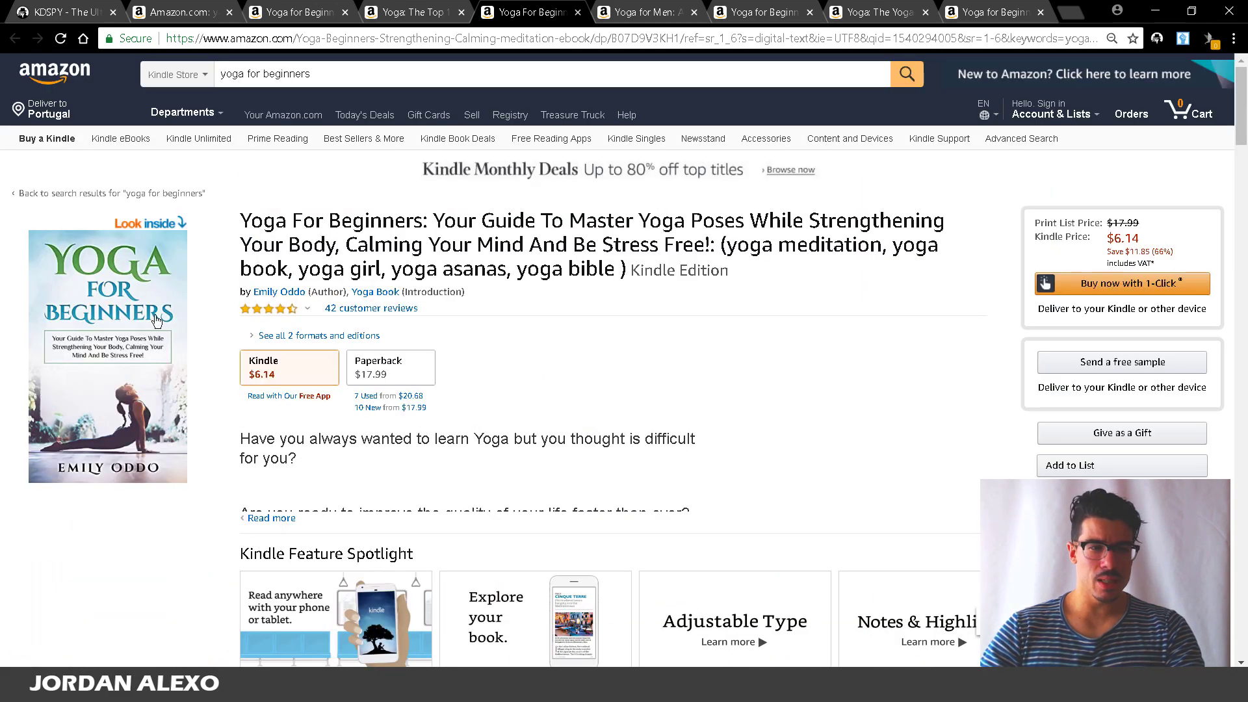
{"action": "scroll", "coordinate": [127, 424], "scroll_direction": "down", "scroll_amount": 1}
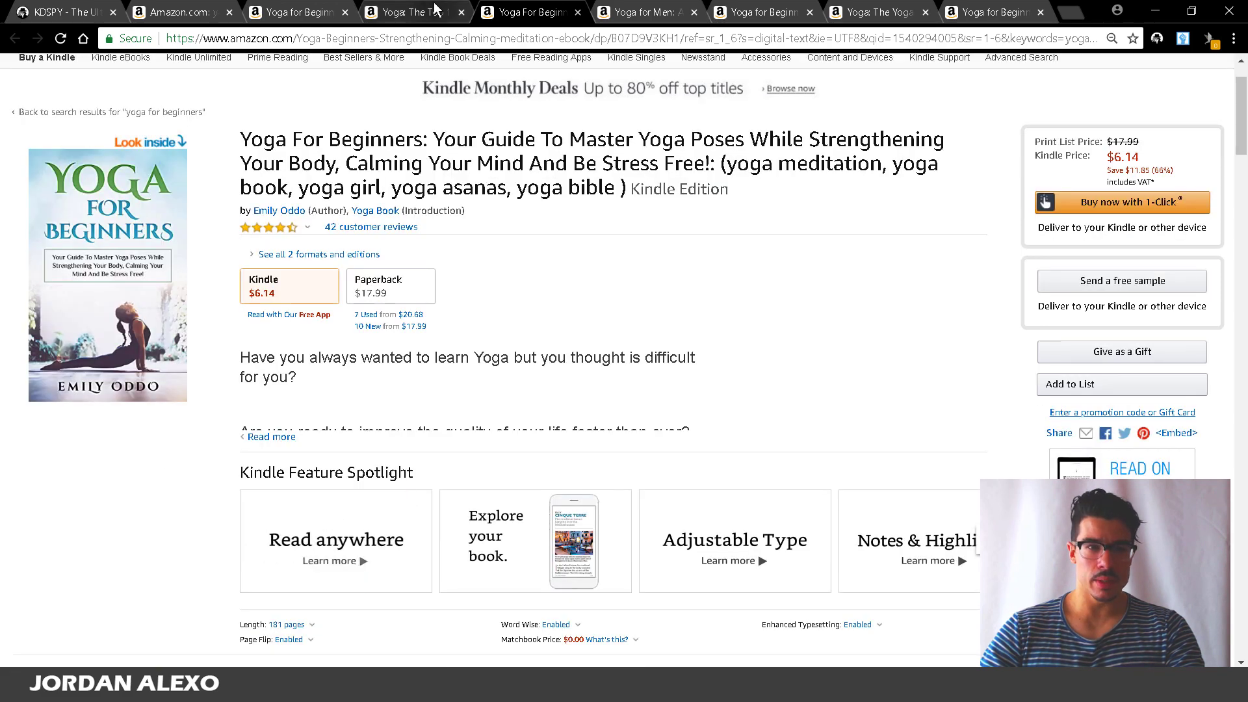
Revisit "Yoga: The Top 100 Best Yoga Poses" and "Simple Yoga Poses" to compare their covers and listings.
{"action": "left_click", "coordinate": [434, 9]}
{"action": "scroll", "coordinate": [399, 147], "scroll_direction": "up", "scroll_amount": 10}
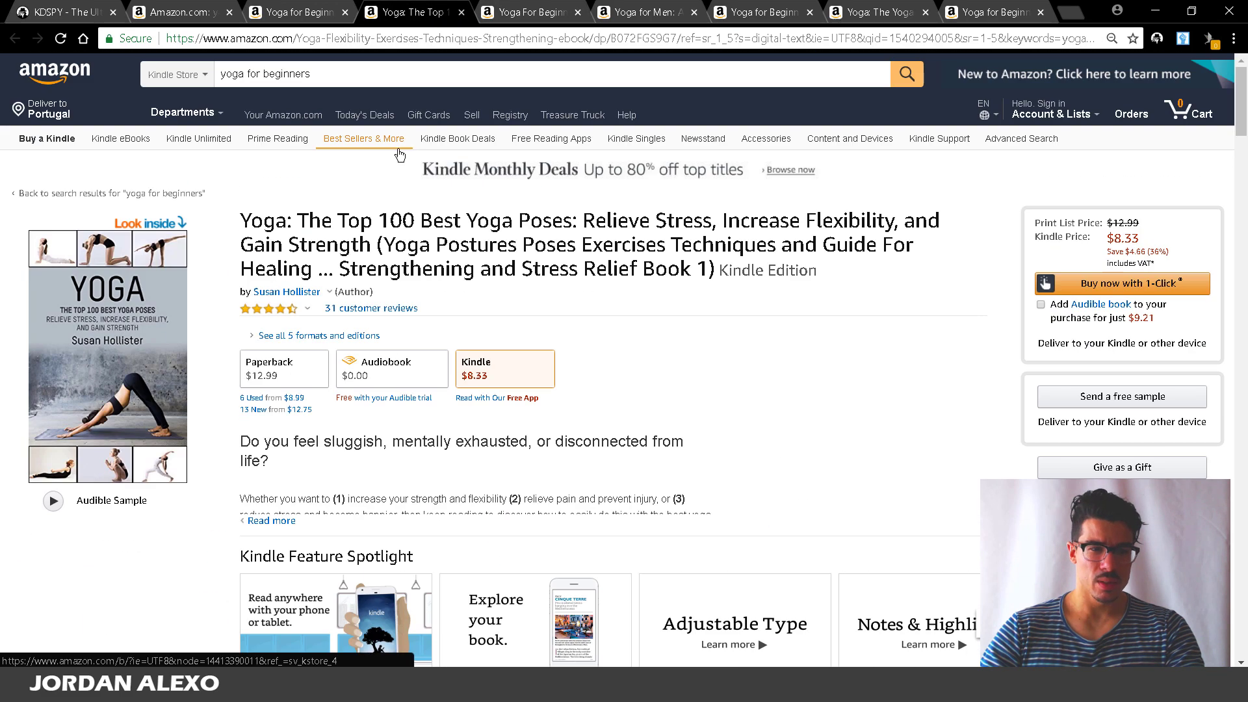
{"action": "scroll", "coordinate": [17, 324], "scroll_direction": "down", "scroll_amount": 1}
{"action": "scroll", "coordinate": [61, 290], "scroll_direction": "down", "scroll_amount": 5}
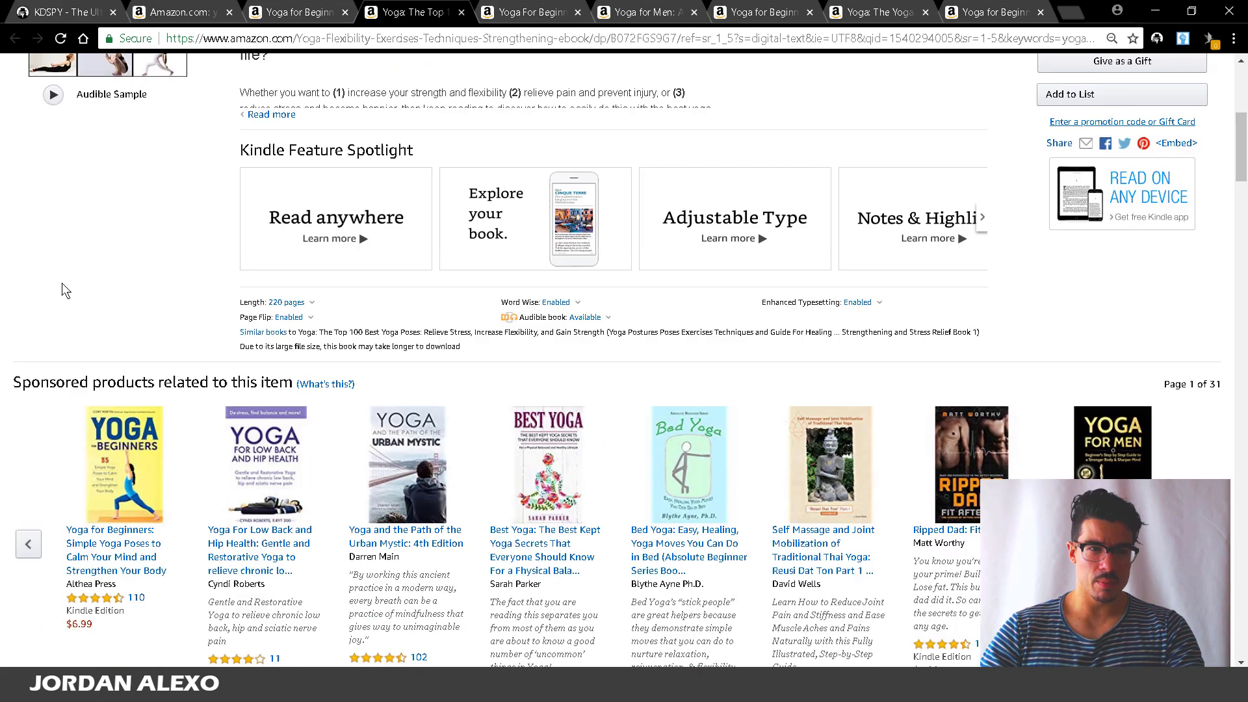
{"action": "scroll", "coordinate": [61, 284], "scroll_direction": "up", "scroll_amount": 6}
{"action": "scroll", "coordinate": [69, 300], "scroll_direction": "down", "scroll_amount": 6}
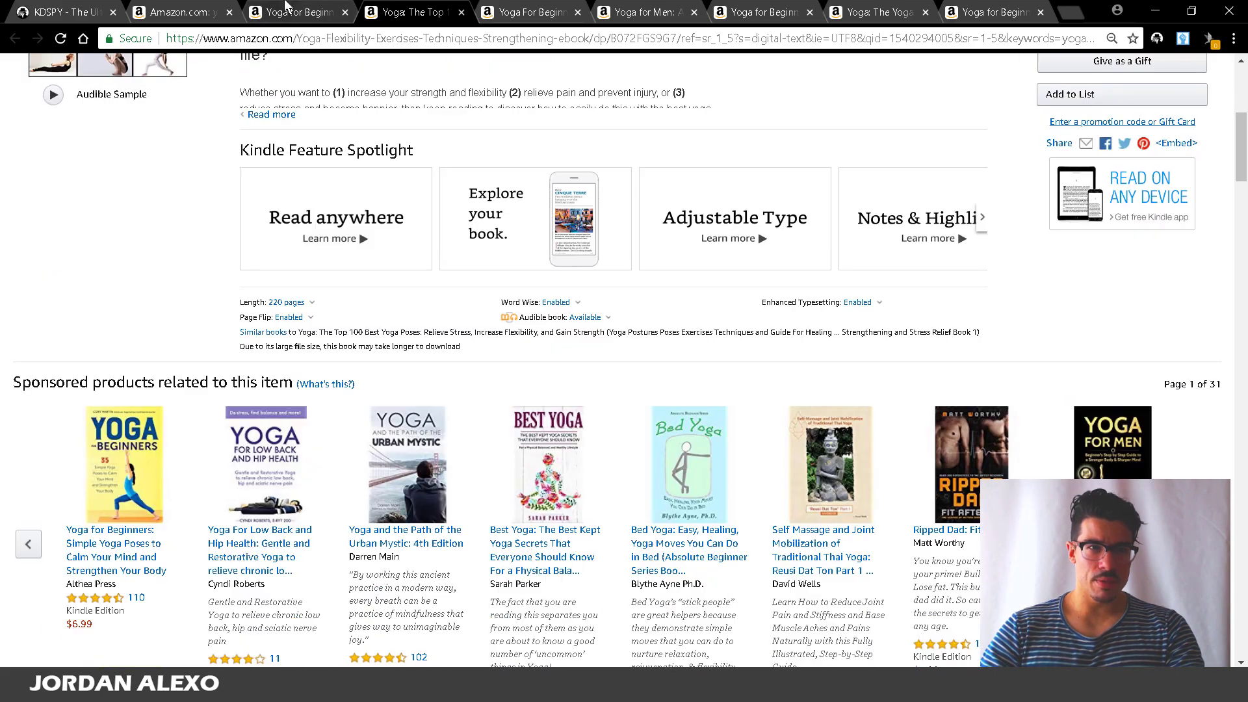
{"action": "left_click", "coordinate": [286, 9]}
{"action": "scroll", "coordinate": [301, 381], "scroll_direction": "up", "scroll_amount": 10}
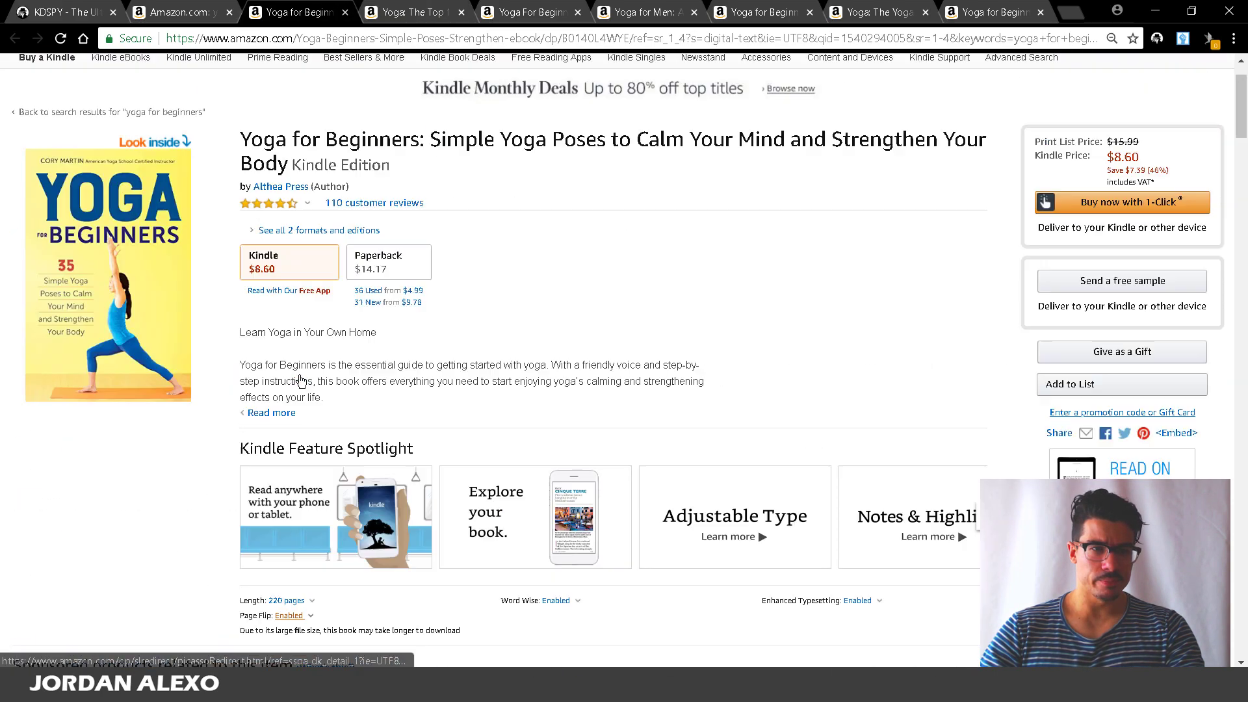
{"action": "scroll", "coordinate": [301, 381], "scroll_direction": "down", "scroll_amount": 6}
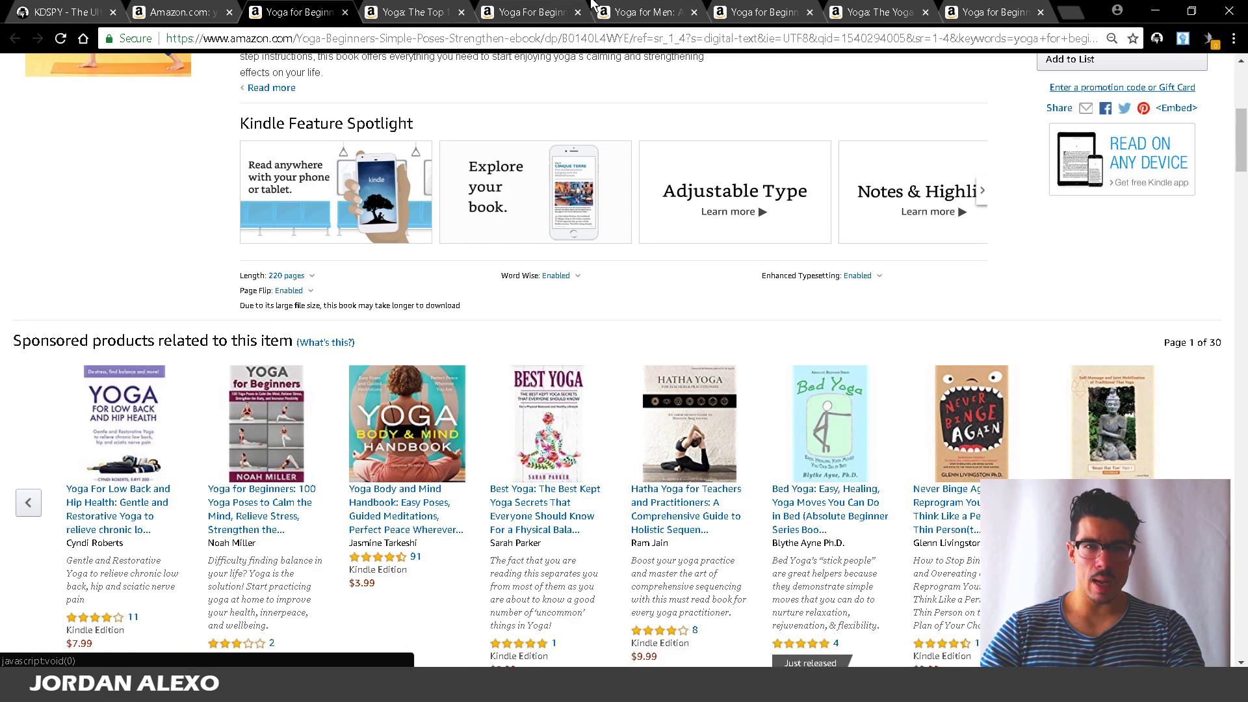
Review the "Yoga for Men" listing, including its product details and Best Sellers Rank.
{"action": "left_click", "coordinate": [594, 7]}
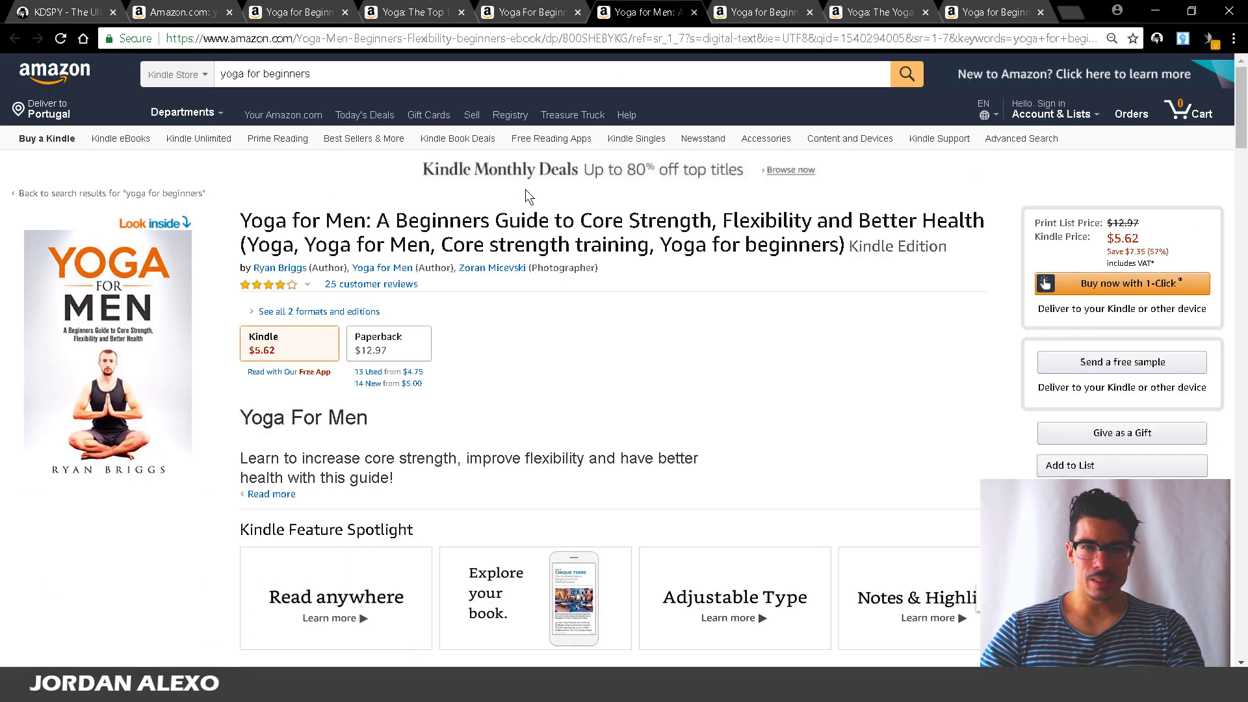
{"action": "scroll", "coordinate": [526, 189], "scroll_direction": "down", "scroll_amount": 14}
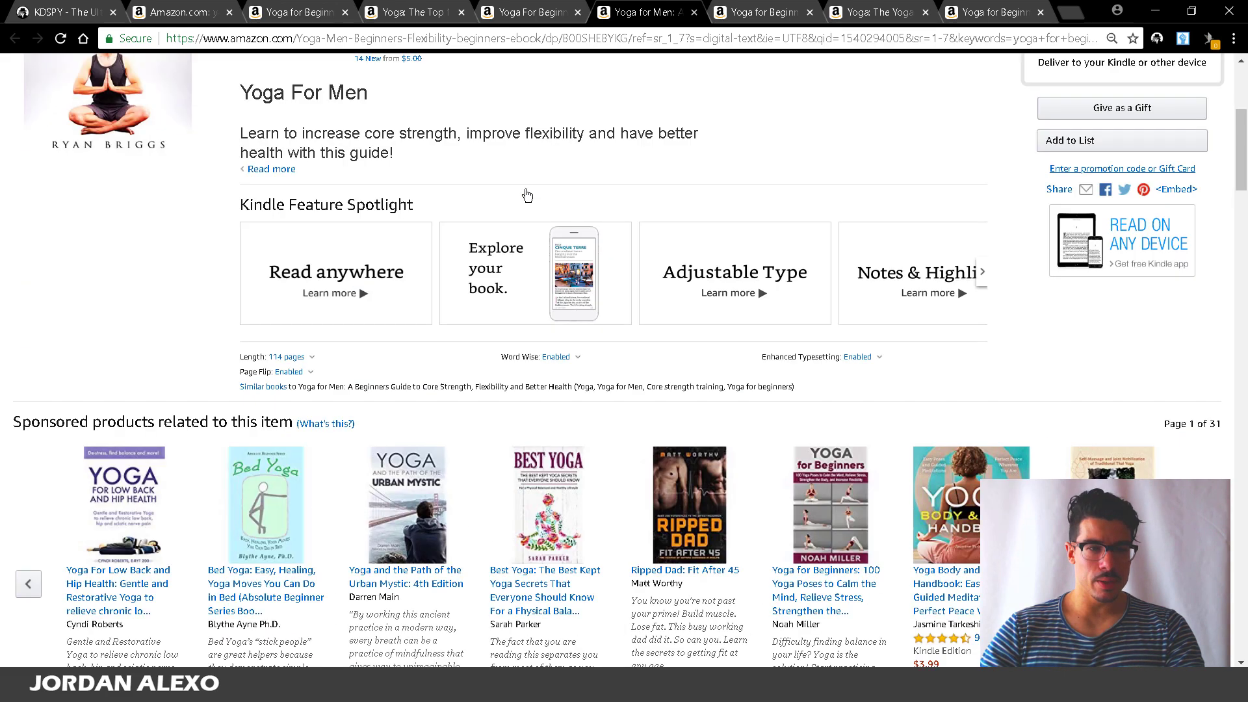
{"action": "scroll", "coordinate": [526, 189], "scroll_direction": "up", "scroll_amount": 1}
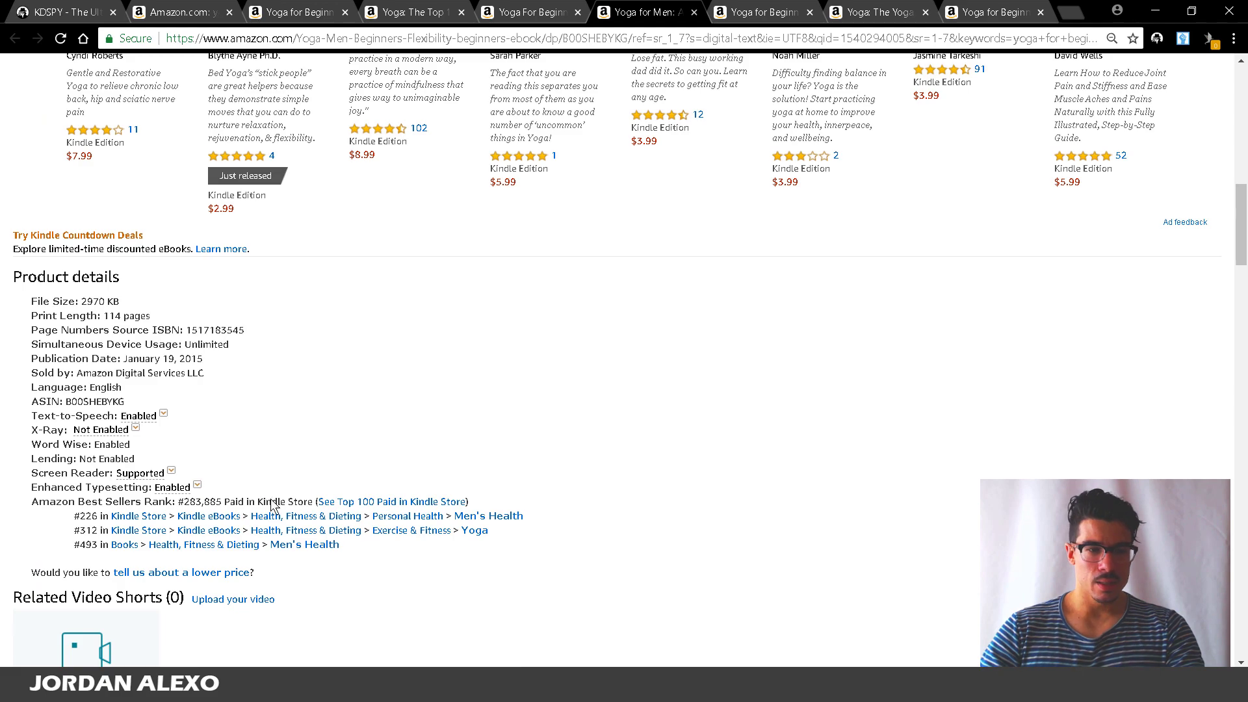
{"action": "scroll", "coordinate": [231, 494], "scroll_direction": "up", "scroll_amount": 3}
{"action": "scroll", "coordinate": [231, 494], "scroll_direction": "down", "scroll_amount": 3}
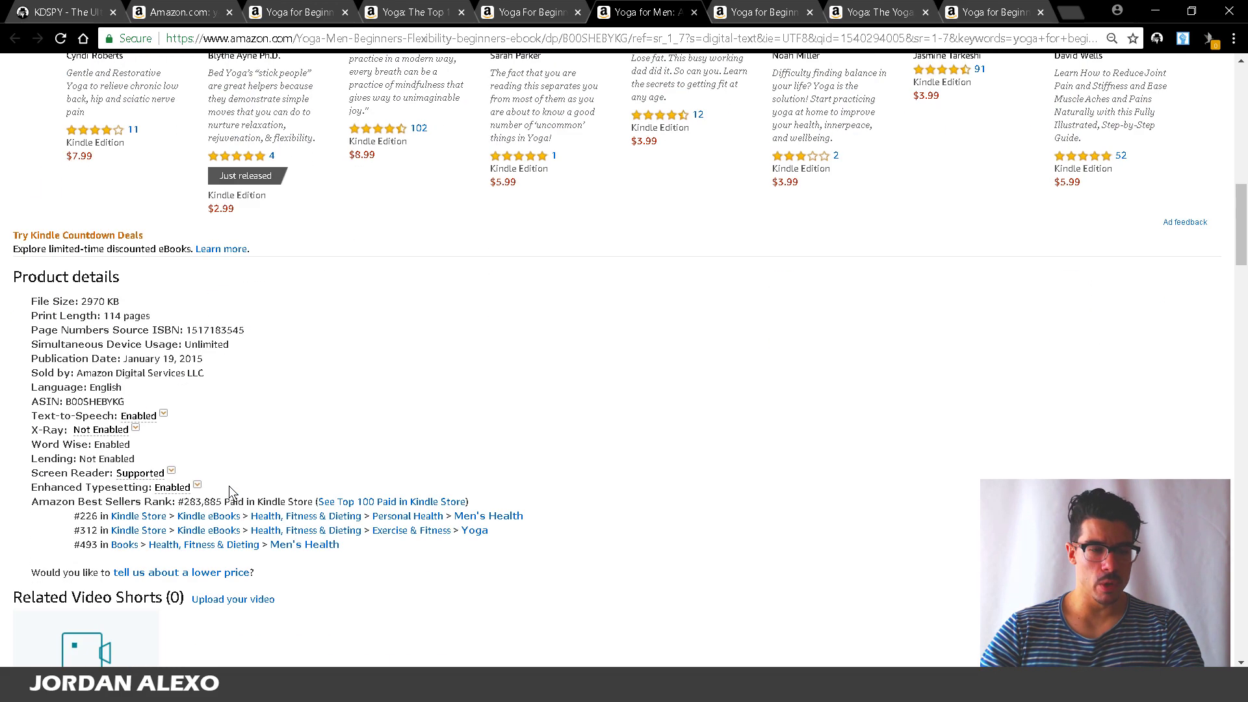
{"action": "scroll", "coordinate": [233, 408], "scroll_direction": "up", "scroll_amount": 20}
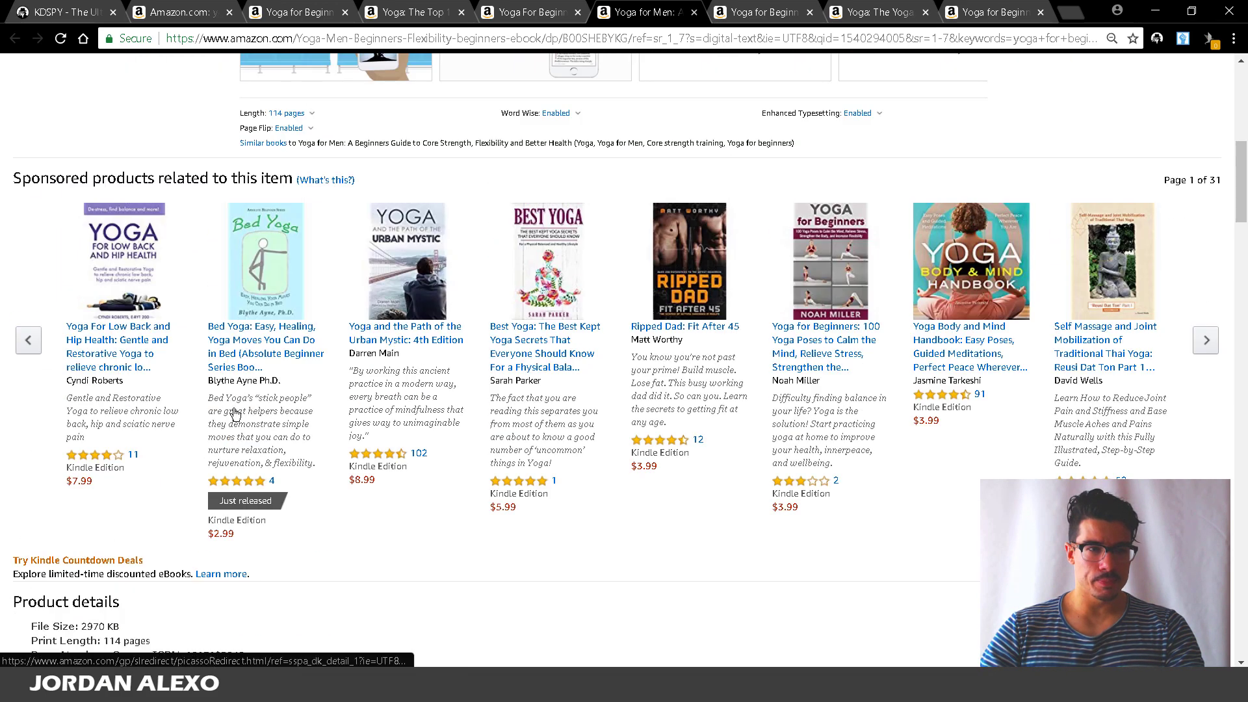
{"action": "scroll", "coordinate": [235, 416], "scroll_direction": "down", "scroll_amount": 18}
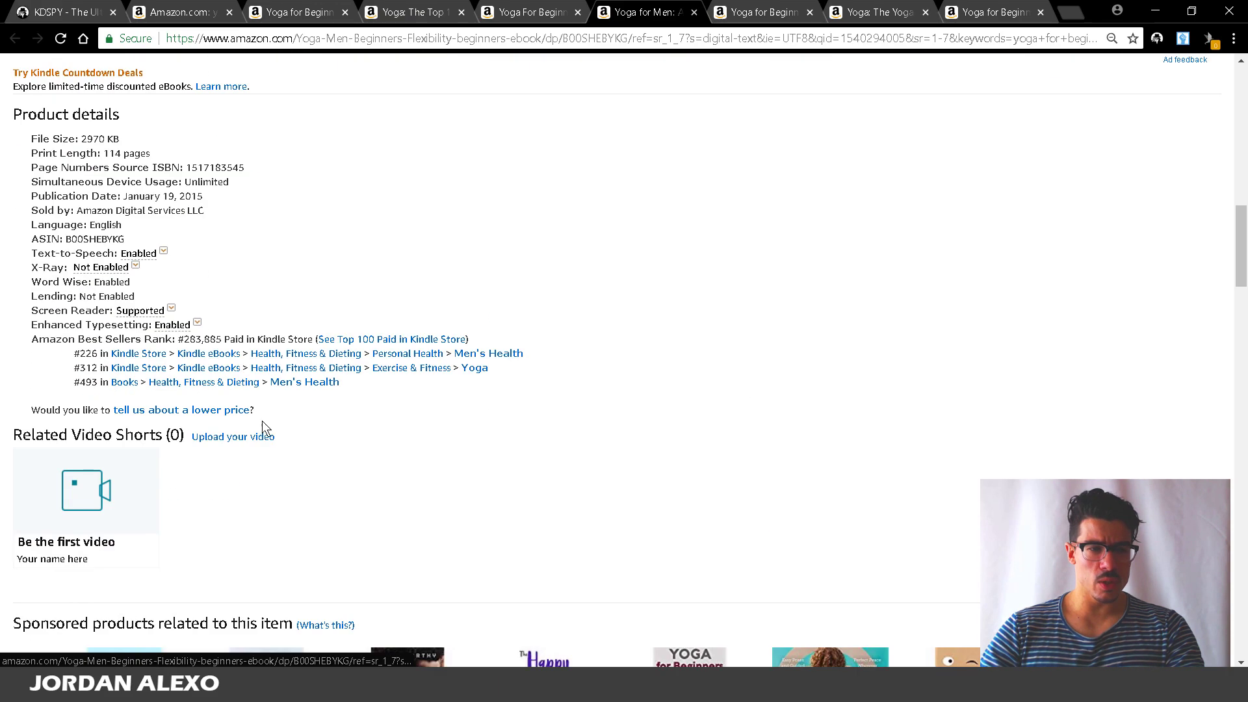
Check the product details and sales rank of "Yoga for Beginners: 100 Yoga Poses".
{"action": "left_click", "coordinate": [719, 16]}
{"action": "scroll", "coordinate": [417, 381], "scroll_direction": "down", "scroll_amount": 15}
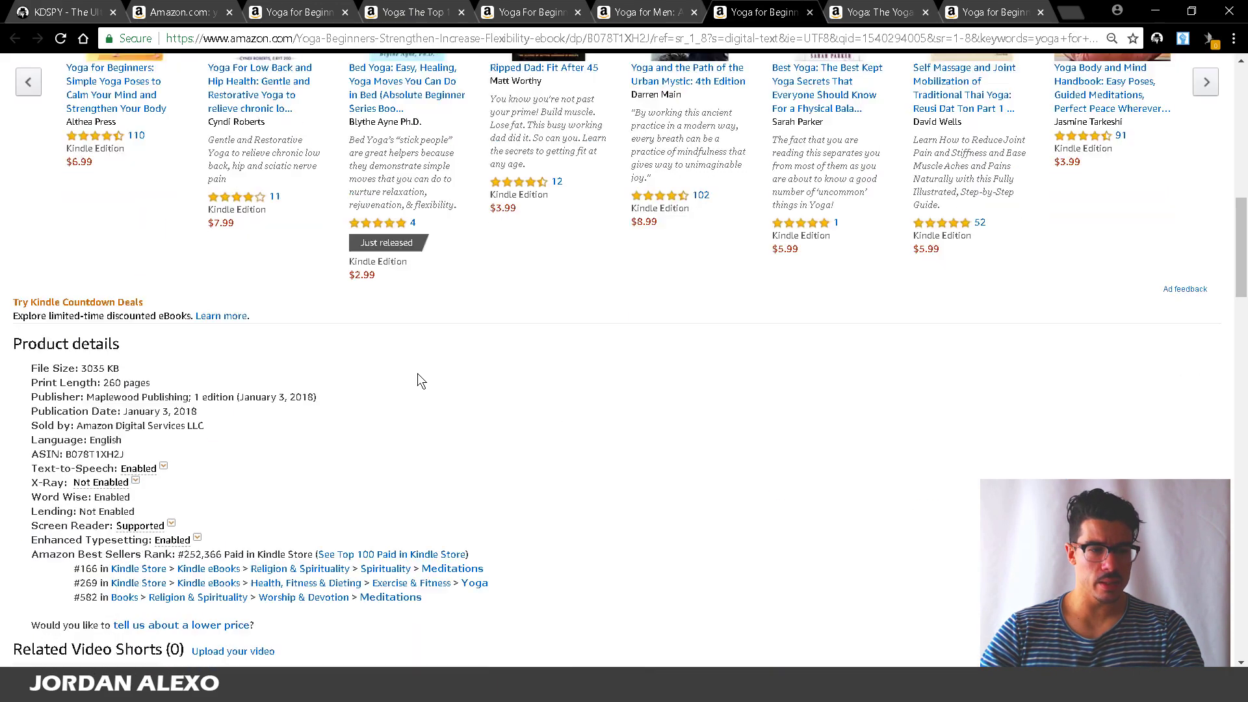
{"action": "scroll", "coordinate": [419, 380], "scroll_direction": "down", "scroll_amount": 1}
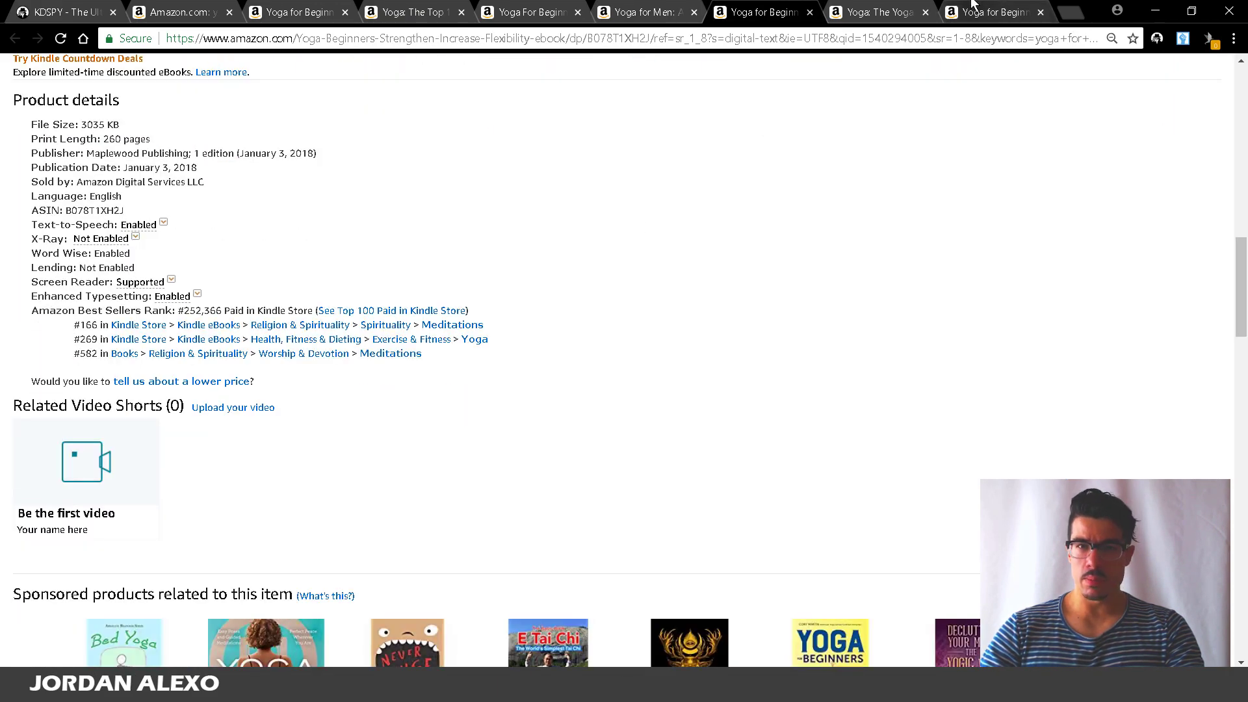
Look up the Best Sellers Rank and category rankings of "The Yoga Beginner's Bible".
{"action": "left_click", "coordinate": [907, 11]}
{"action": "scroll", "coordinate": [657, 500], "scroll_direction": "down", "scroll_amount": 12}
{"action": "scroll", "coordinate": [657, 501], "scroll_direction": "down", "scroll_amount": 5}
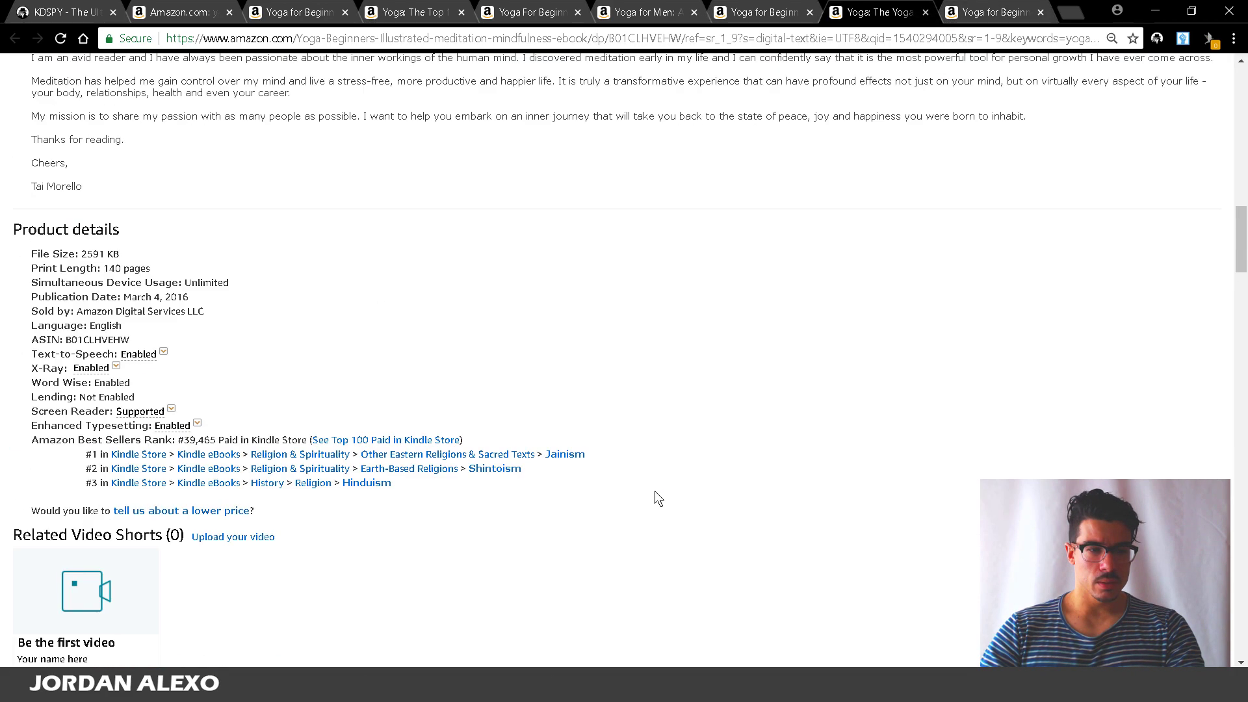
{"action": "scroll", "coordinate": [462, 494], "scroll_direction": "up", "scroll_amount": 15}
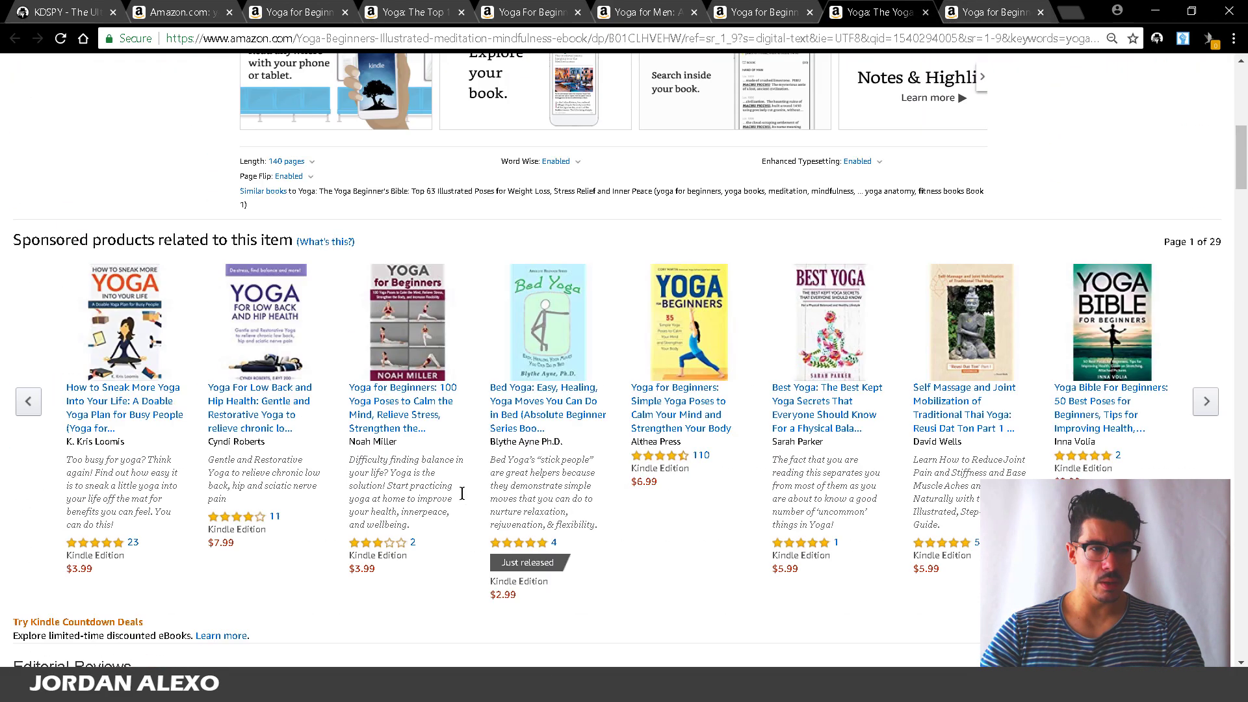
Review the cover, title, customer reviews and product details of "The Yoga Beginner's Bible".
{"action": "scroll", "coordinate": [466, 499], "scroll_direction": "up", "scroll_amount": 4}
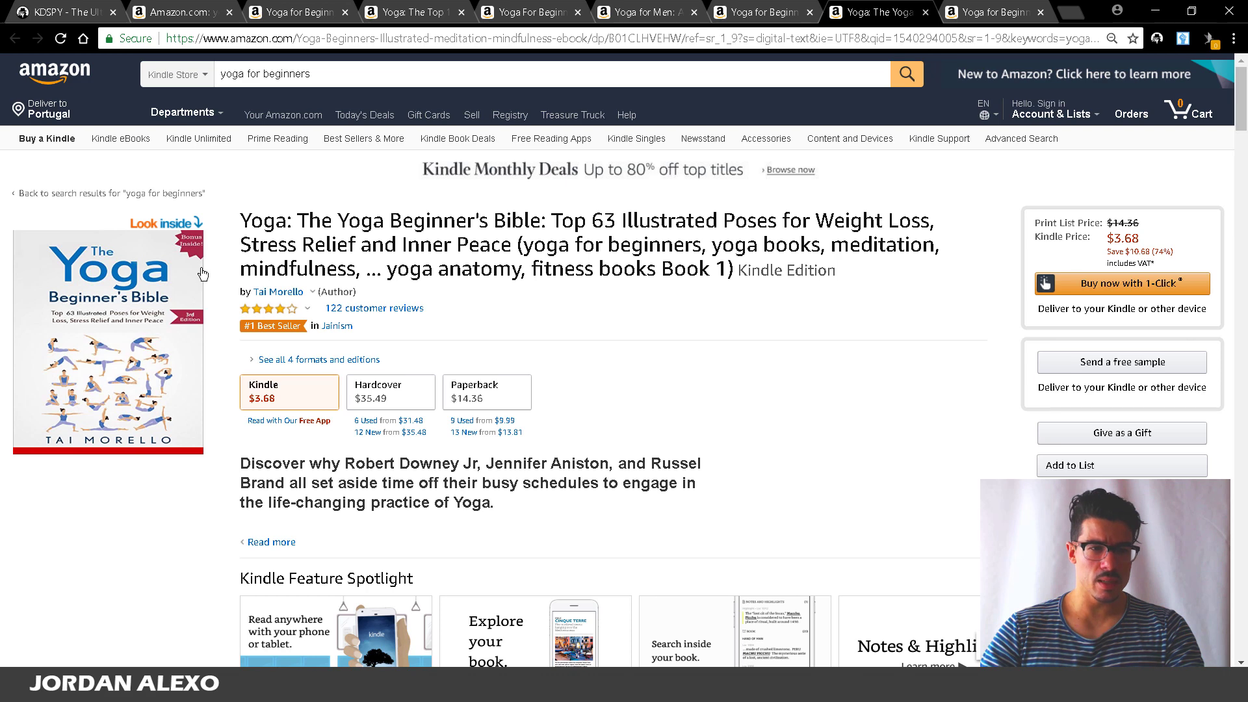
{"action": "mouse_move", "coordinate": [298, 295]}
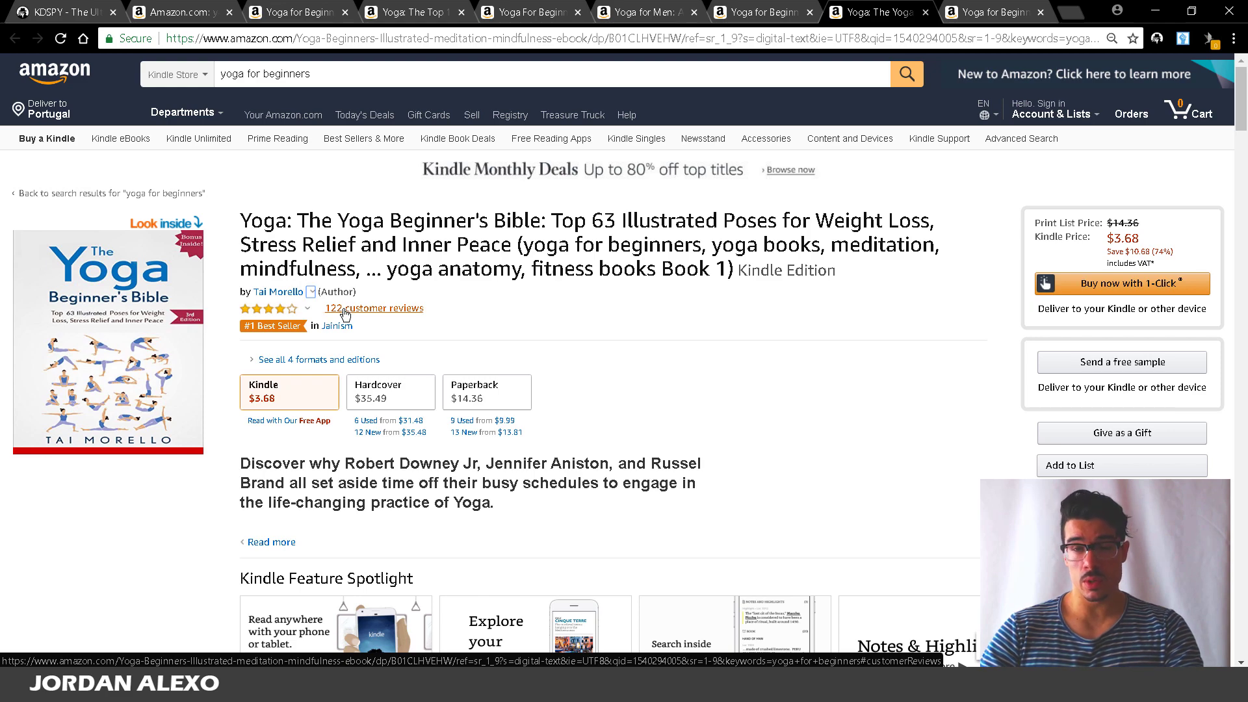
{"action": "left_click", "coordinate": [344, 310]}
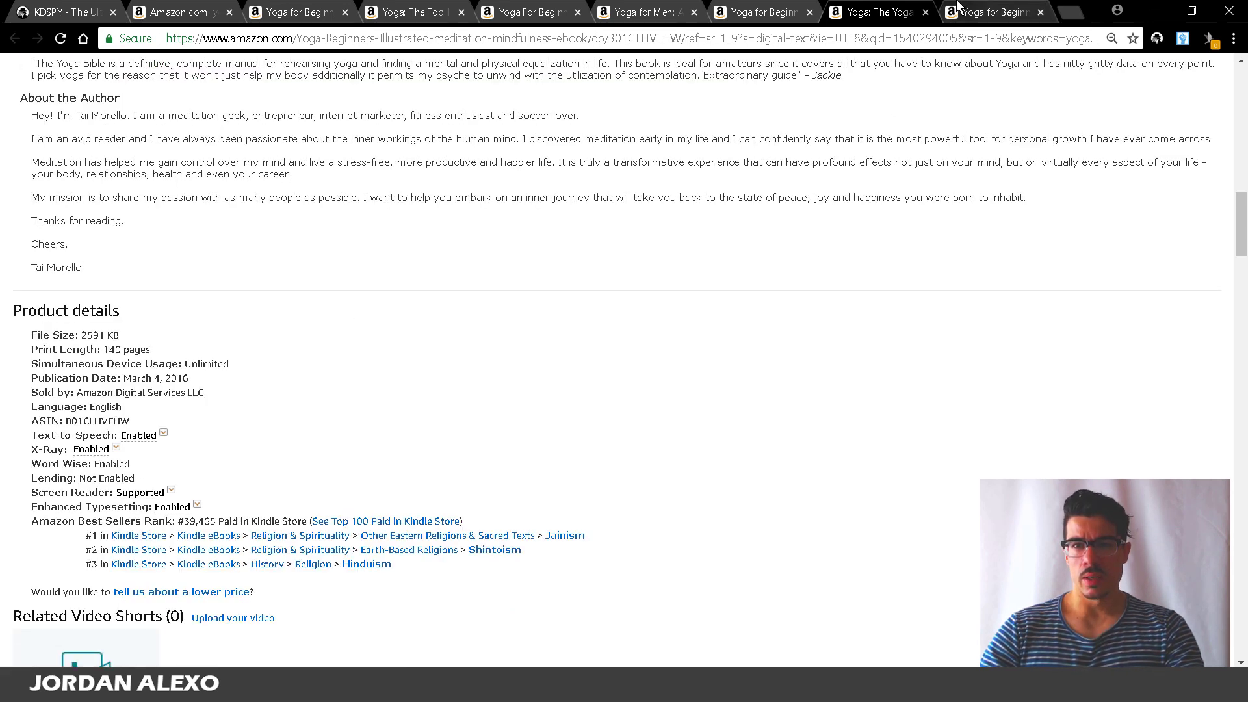
Check the listing "Yoga for Beginners: Your Natural Way to Strengthen Your Body" for its cover, product details and Best Sellers Rank.
{"action": "left_click", "coordinate": [958, 6]}
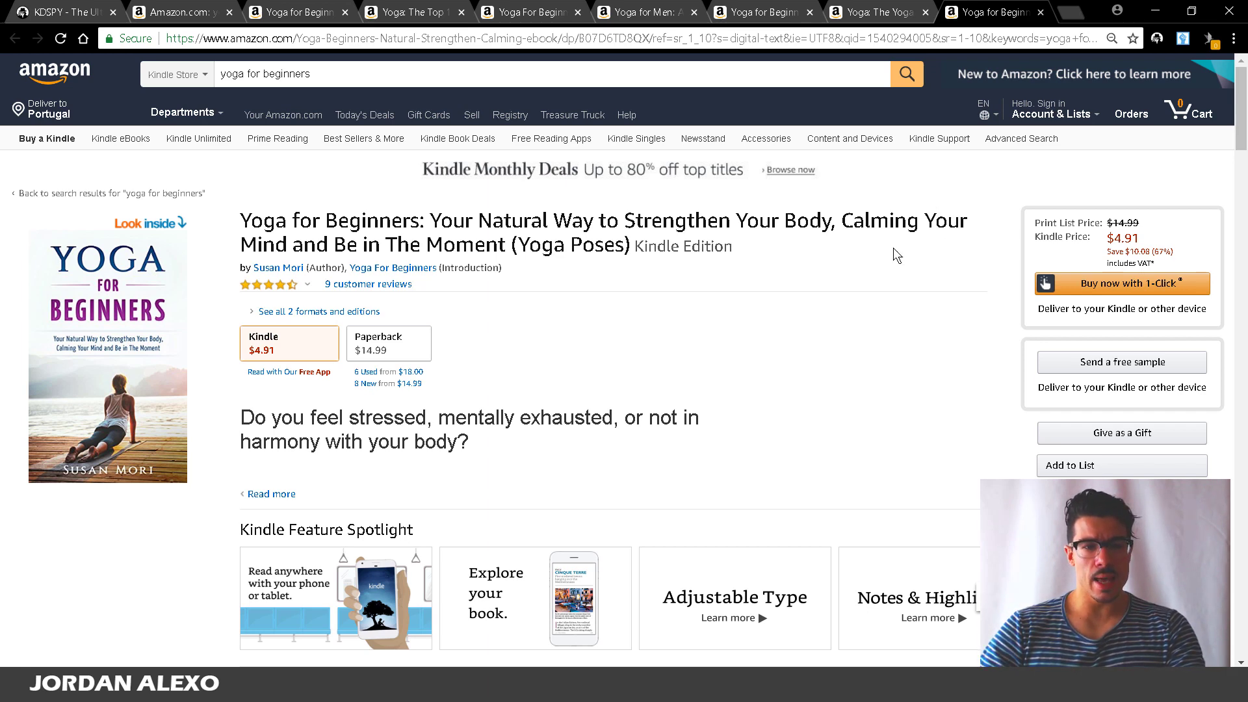
{"action": "scroll", "coordinate": [676, 282], "scroll_direction": "down", "scroll_amount": 5}
{"action": "scroll", "coordinate": [676, 281], "scroll_direction": "down", "scroll_amount": 6}
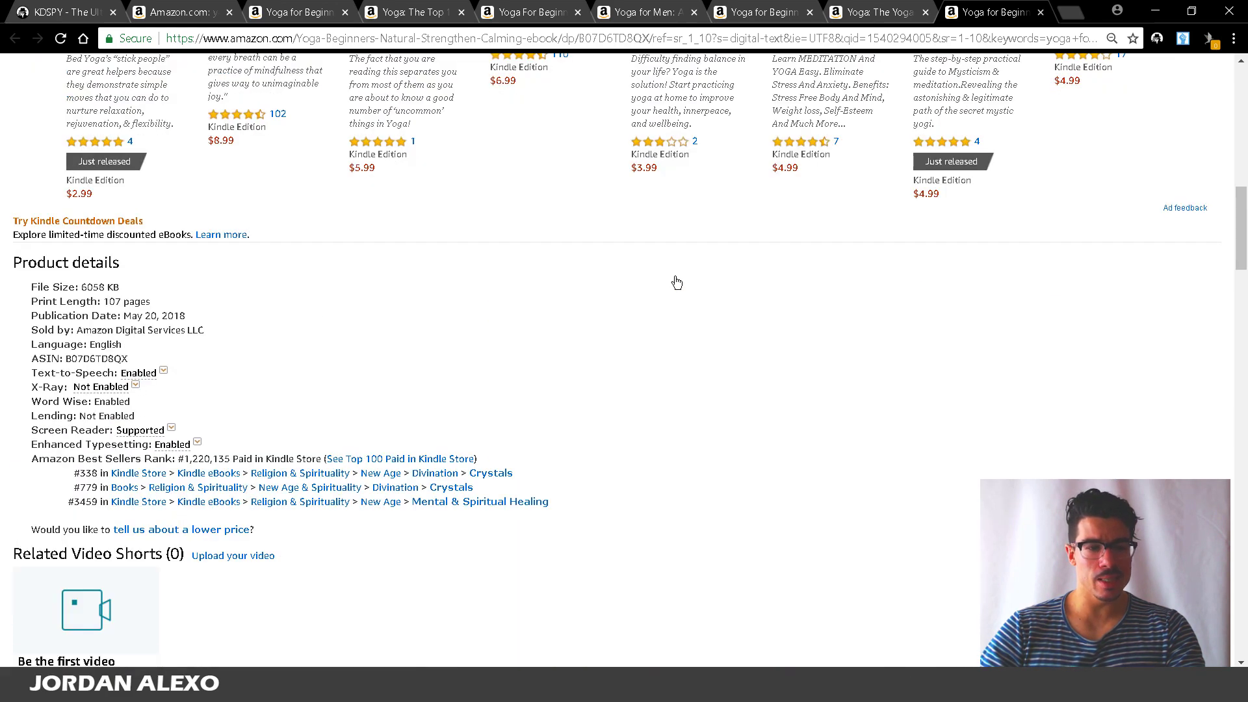
{"action": "mouse_move", "coordinate": [197, 443]}
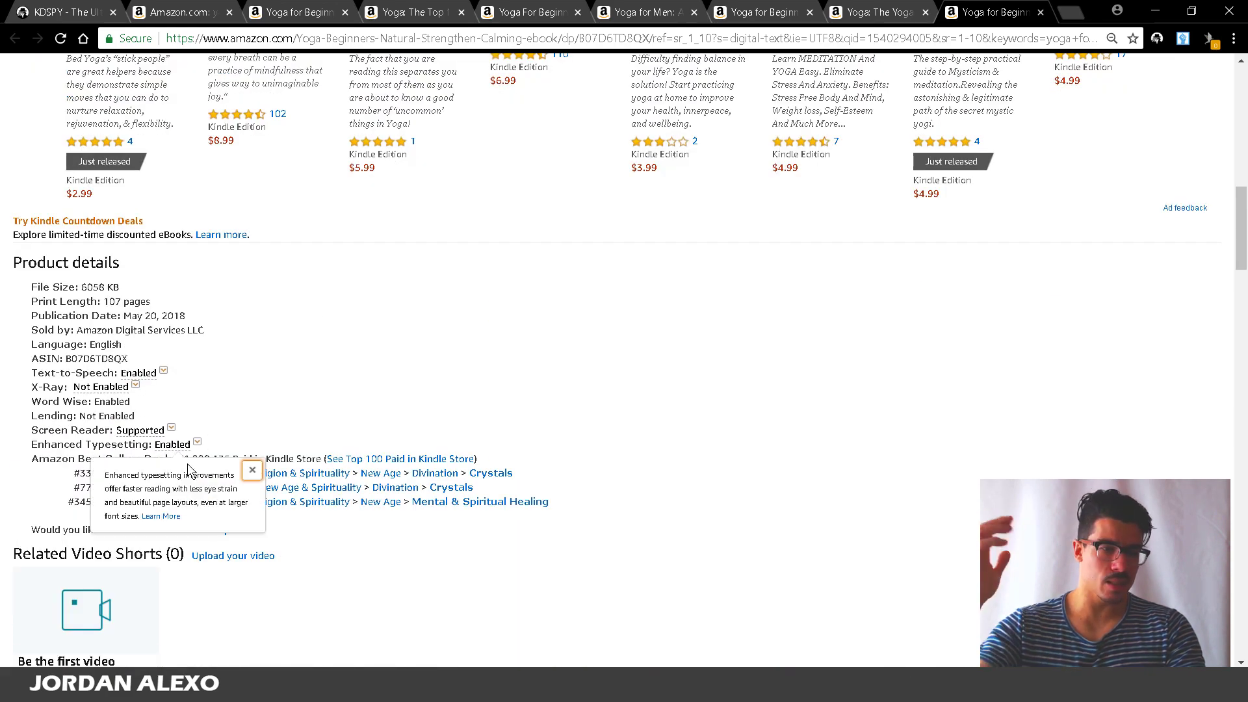
Close all the open yoga book listings and return to the "yoga for beginners" search results.
{"action": "left_click", "coordinate": [325, 17]}
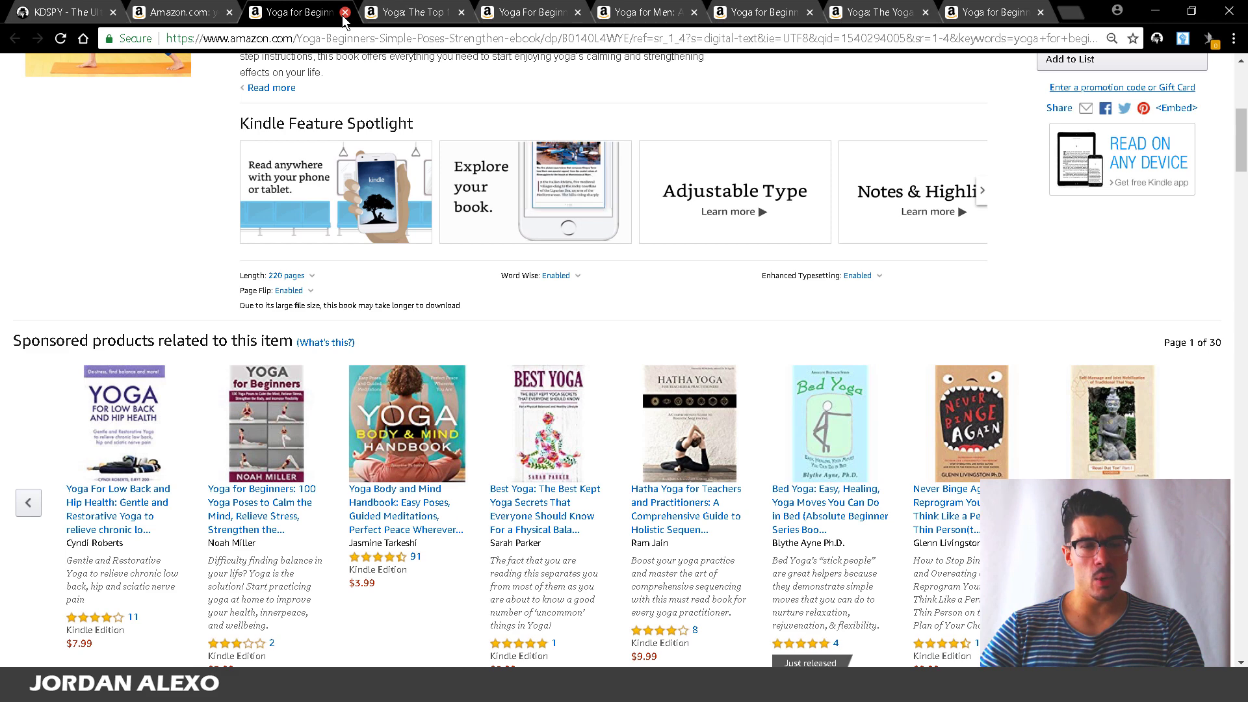
{"action": "left_click", "coordinate": [345, 12]}
{"action": "left_click", "coordinate": [345, 12]}
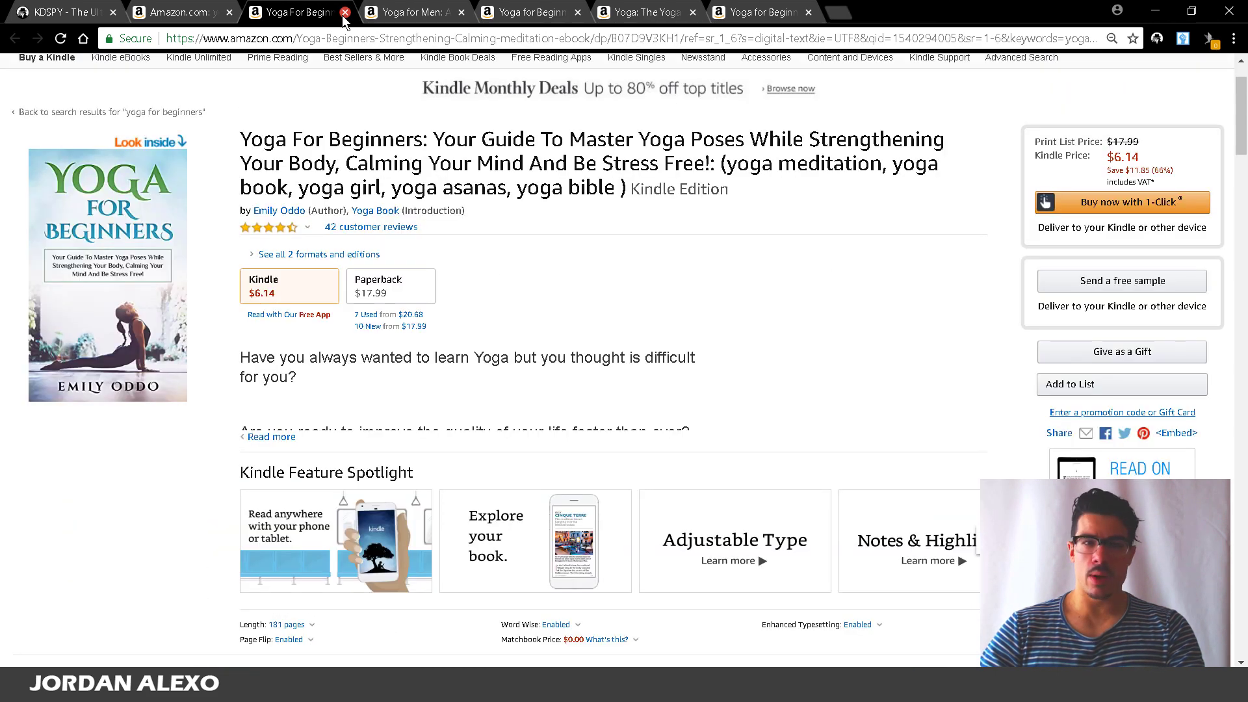
{"action": "left_click", "coordinate": [346, 12]}
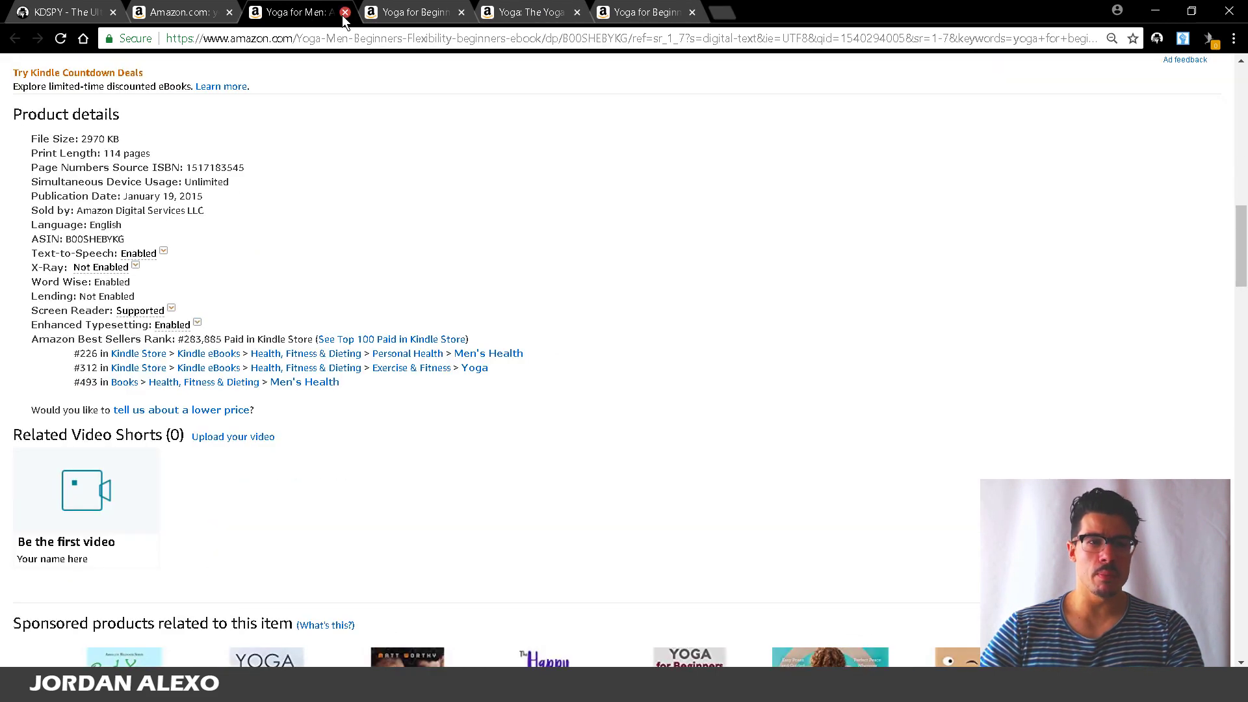
{"action": "left_click", "coordinate": [344, 13]}
{"action": "left_click", "coordinate": [345, 13]}
{"action": "left_click", "coordinate": [344, 12]}
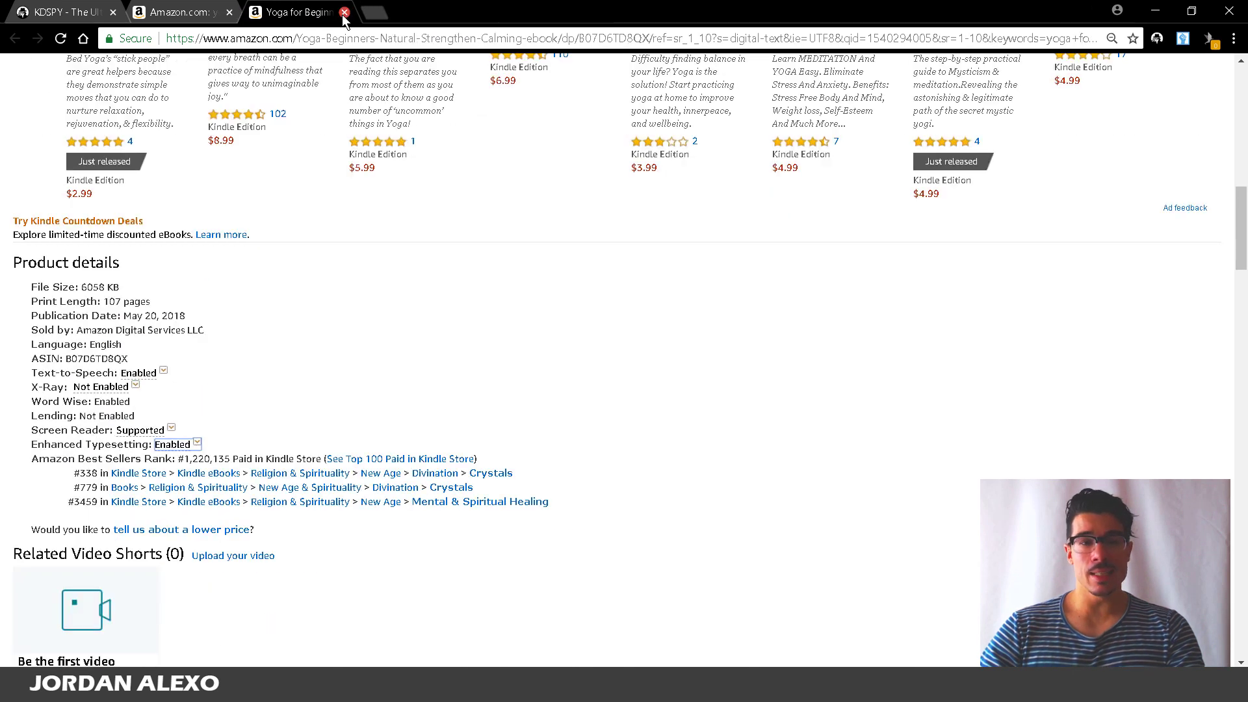
{"action": "left_click", "coordinate": [344, 13]}
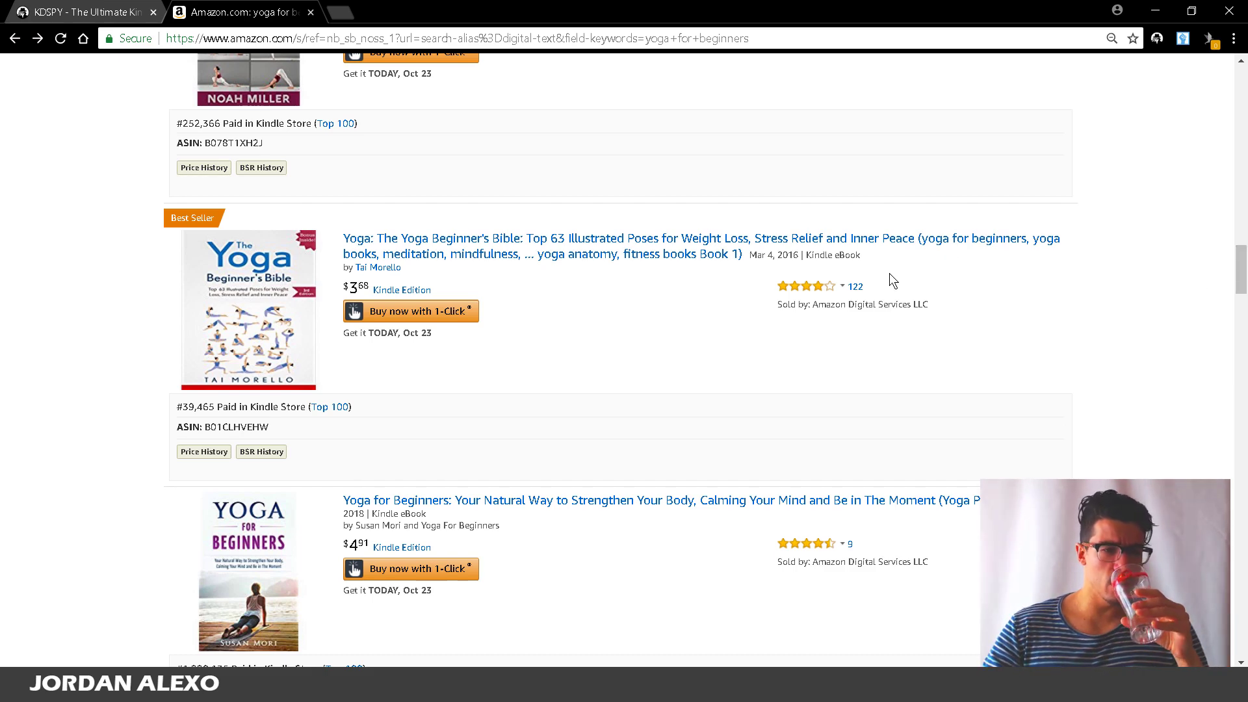
Look through the search results with DS Amazon Quick View, previewing each book's product details and sales rank directly in the list.
{"action": "scroll", "coordinate": [585, 293], "scroll_direction": "up", "scroll_amount": 1}
{"action": "scroll", "coordinate": [274, 307], "scroll_direction": "up", "scroll_amount": 4}
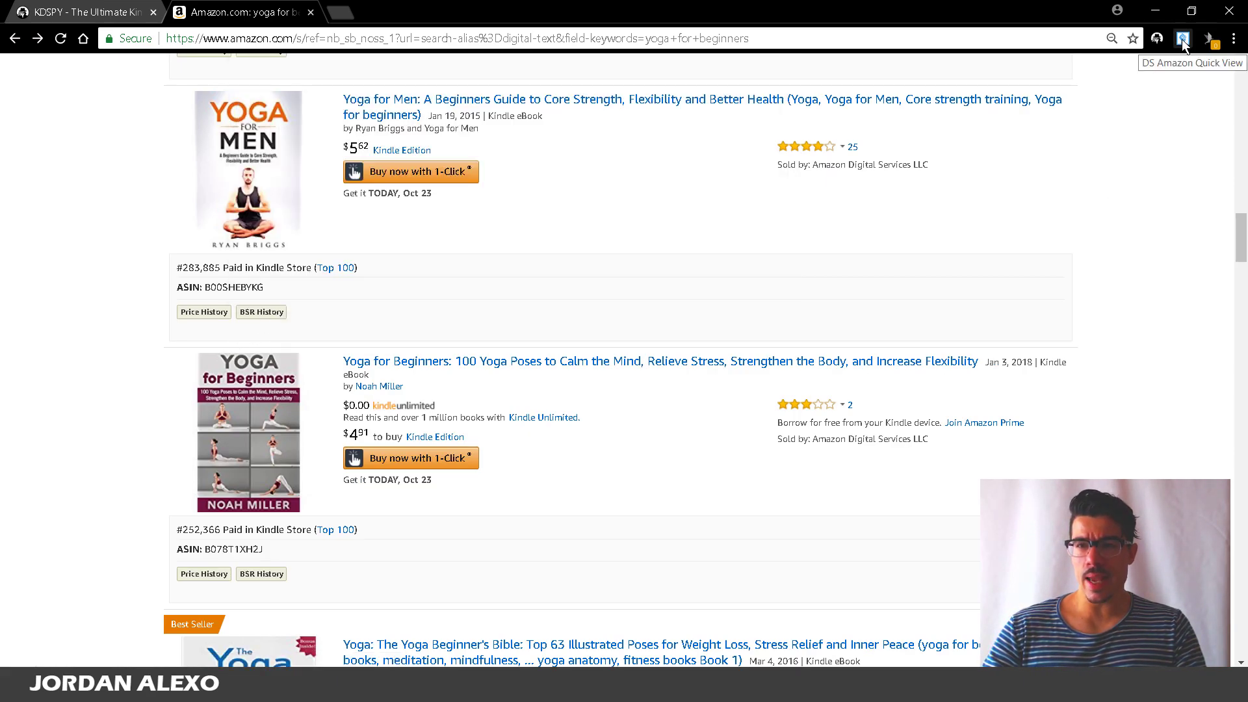
{"action": "scroll", "coordinate": [288, 309], "scroll_direction": "up", "scroll_amount": 15}
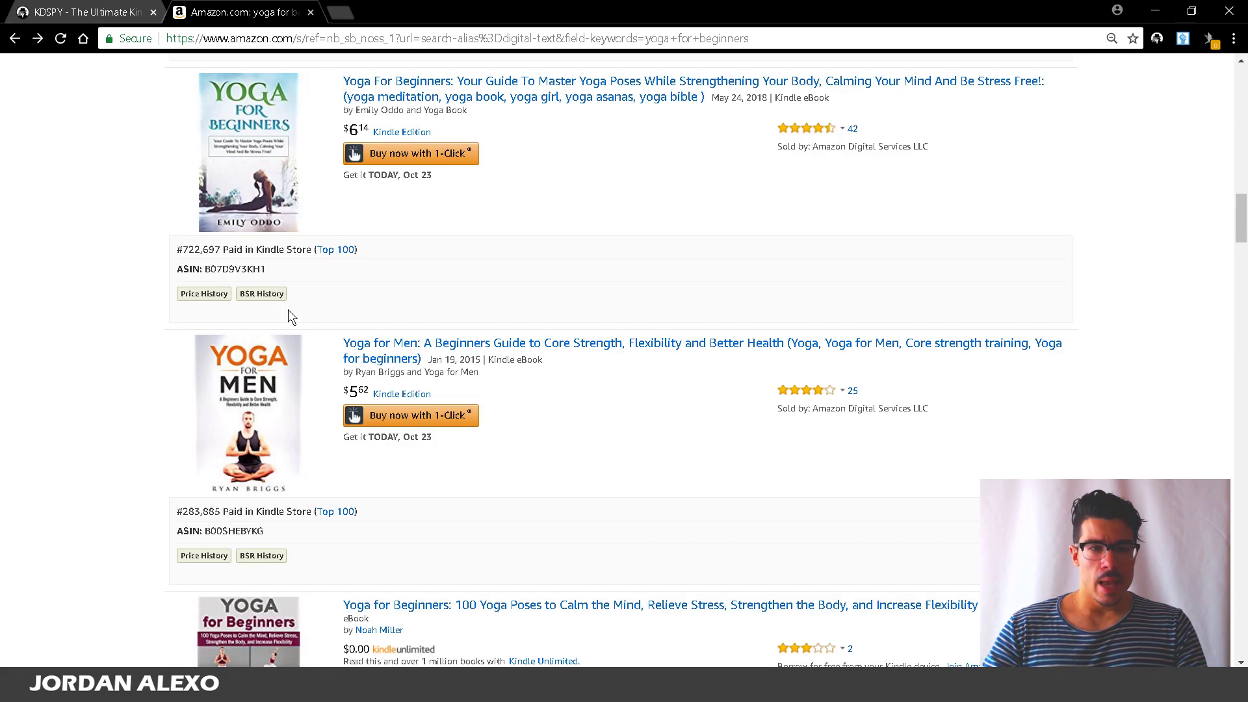
{"action": "scroll", "coordinate": [306, 249], "scroll_direction": "up", "scroll_amount": 6}
{"action": "scroll", "coordinate": [286, 286], "scroll_direction": "down", "scroll_amount": 3}
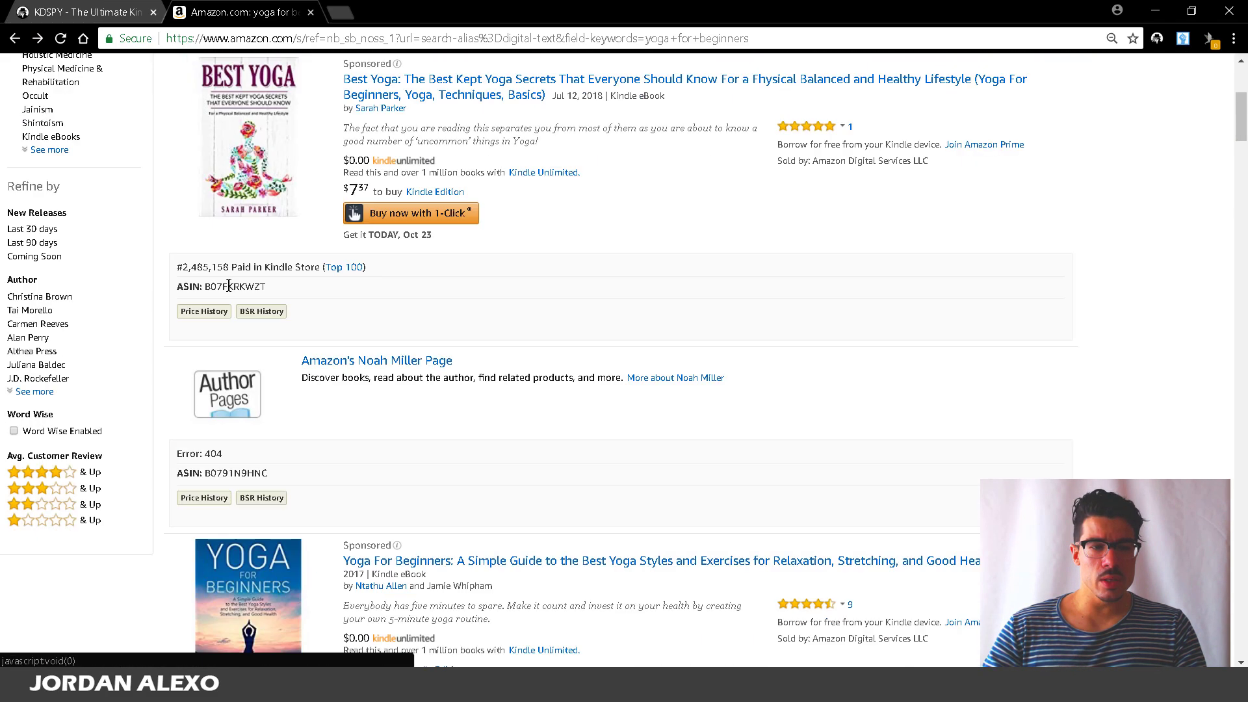
{"action": "scroll", "coordinate": [279, 299], "scroll_direction": "down", "scroll_amount": 9}
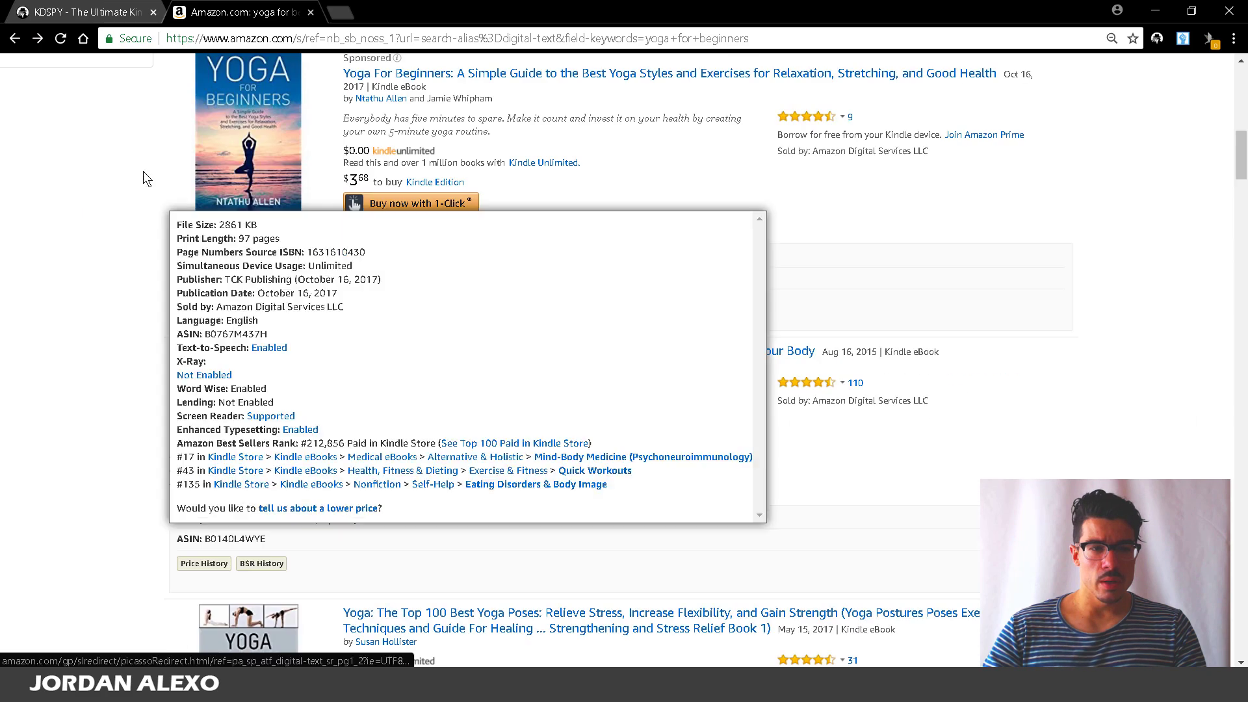
{"action": "scroll", "coordinate": [192, 177], "scroll_direction": "down", "scroll_amount": 18}
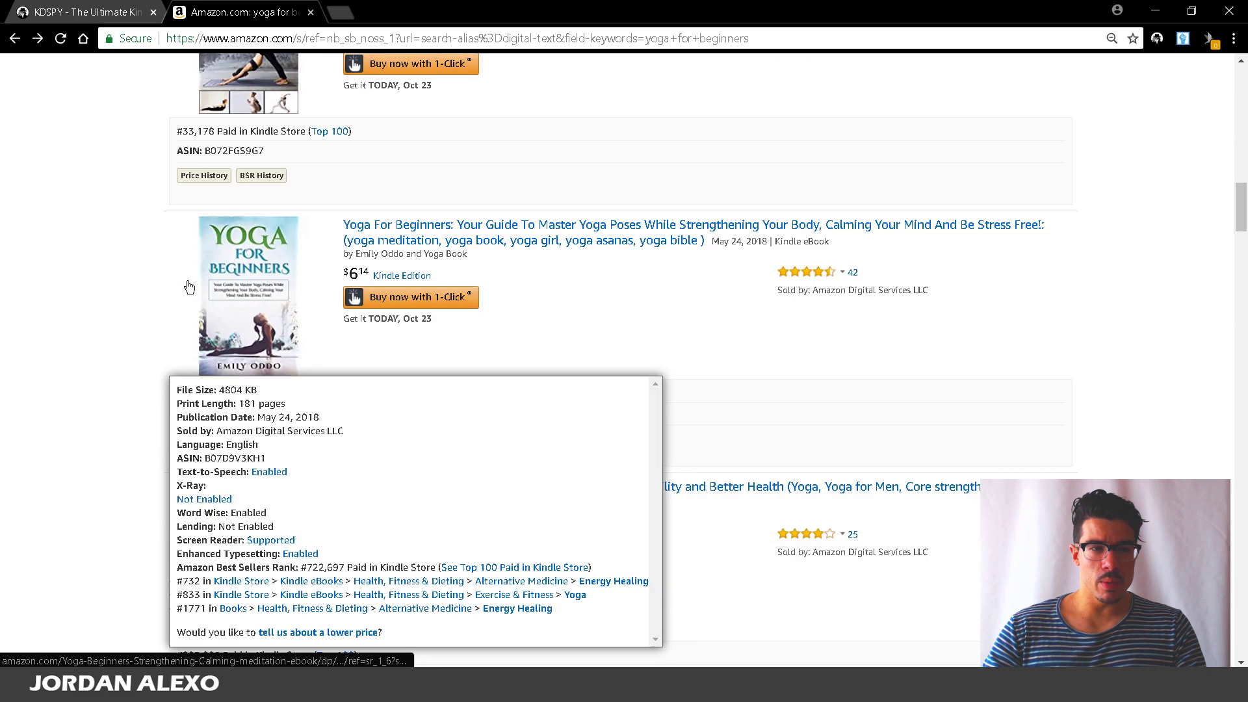
{"action": "scroll", "coordinate": [188, 287], "scroll_direction": "down", "scroll_amount": 13}
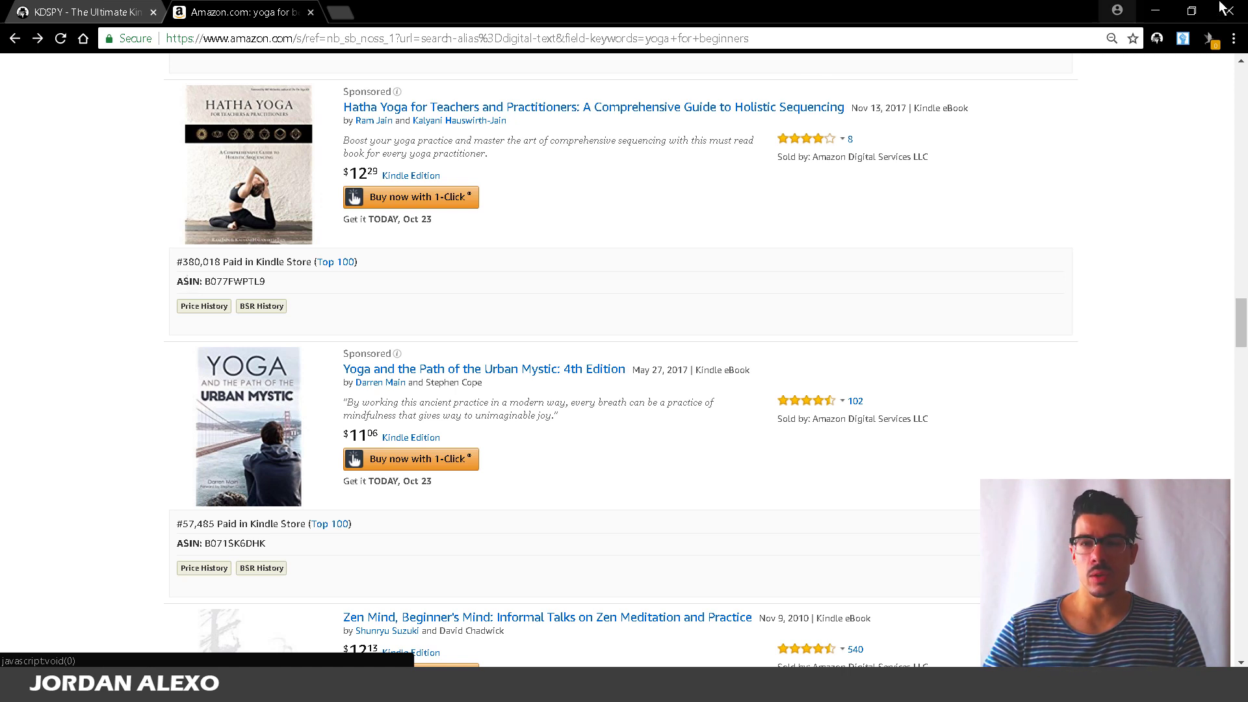
Run KDSPY on the "yoga for beginners" results to view estimated sales, revenue and prices of the listed books.
{"action": "left_click", "coordinate": [1158, 39]}
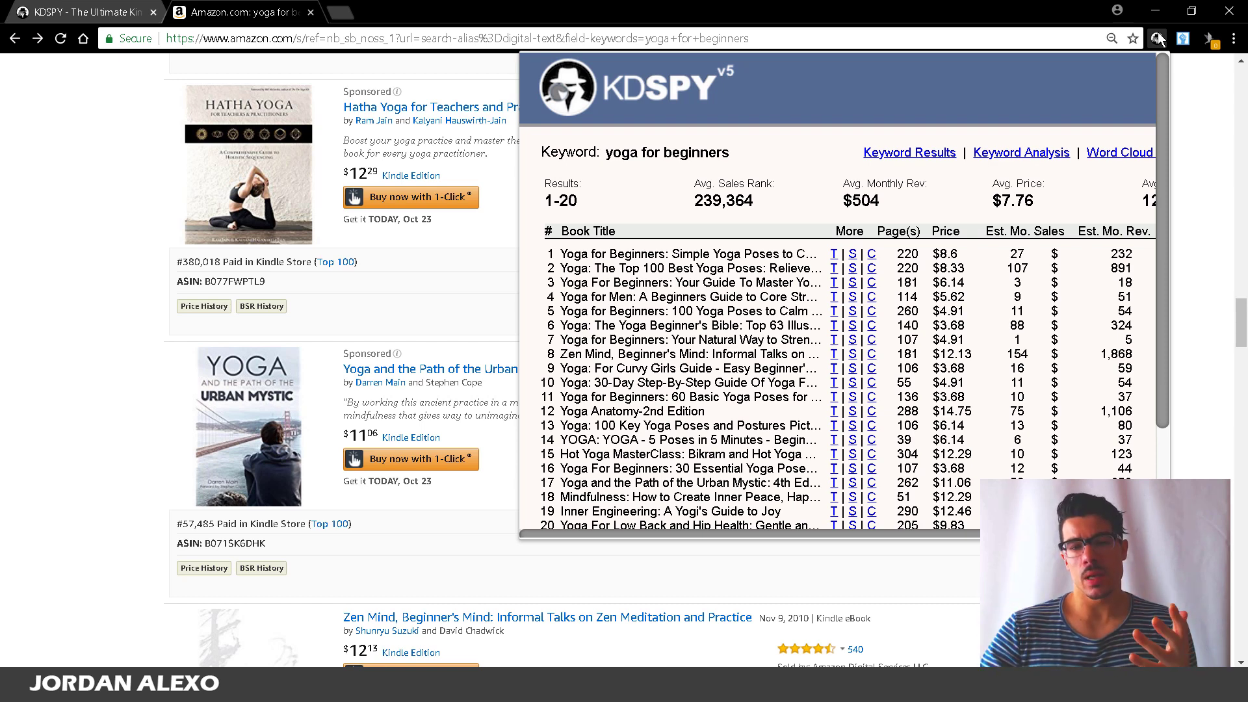
{"action": "left_click", "coordinate": [1158, 39]}
{"action": "left_click", "coordinate": [1158, 38]}
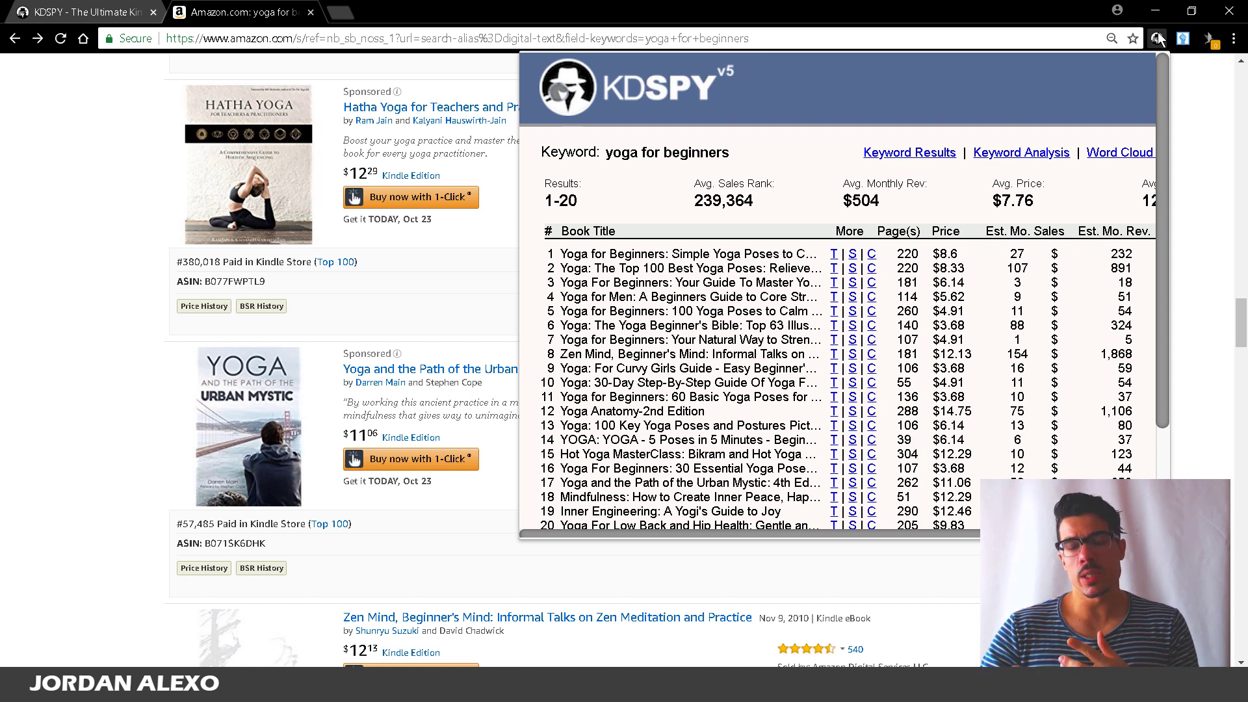
Dismiss the KDSPY report and preview the details of "The Yoga Beginner's Bible" and neighbouring books in the search results.
{"action": "left_click", "coordinate": [39, 204]}
{"action": "scroll", "coordinate": [39, 204], "scroll_direction": "up", "scroll_amount": 4}
{"action": "scroll", "coordinate": [39, 204], "scroll_direction": "up", "scroll_amount": 5}
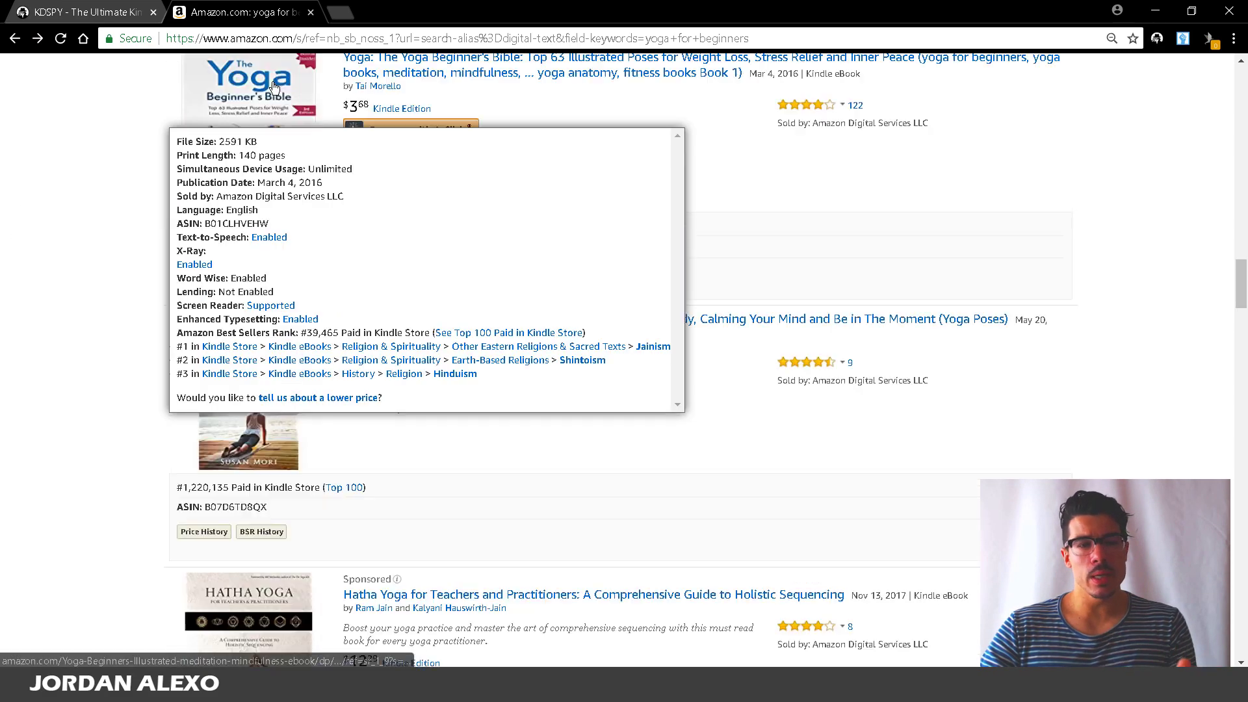
{"action": "scroll", "coordinate": [634, 325], "scroll_direction": "down", "scroll_amount": 6}
{"action": "scroll", "coordinate": [634, 325], "scroll_direction": "down", "scroll_amount": 6}
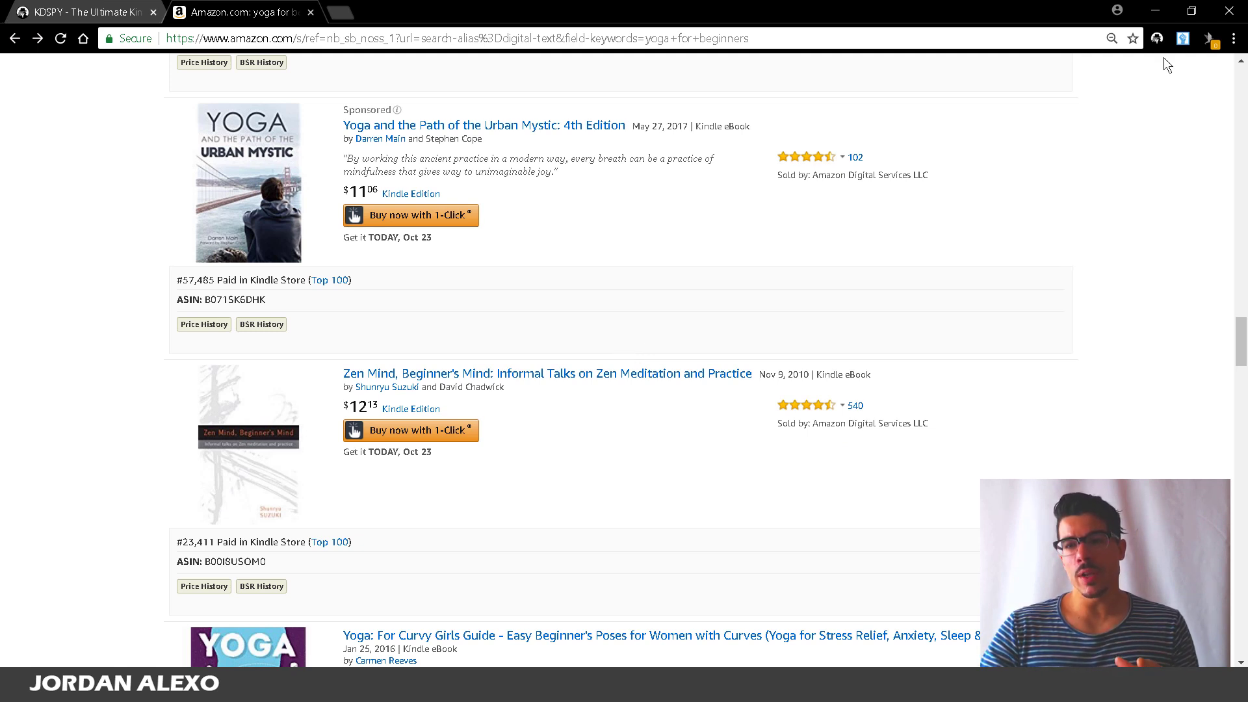
Reopen the KDSPY report for "yoga for beginners" and pull results 21-40 into it.
{"action": "left_click", "coordinate": [1158, 39]}
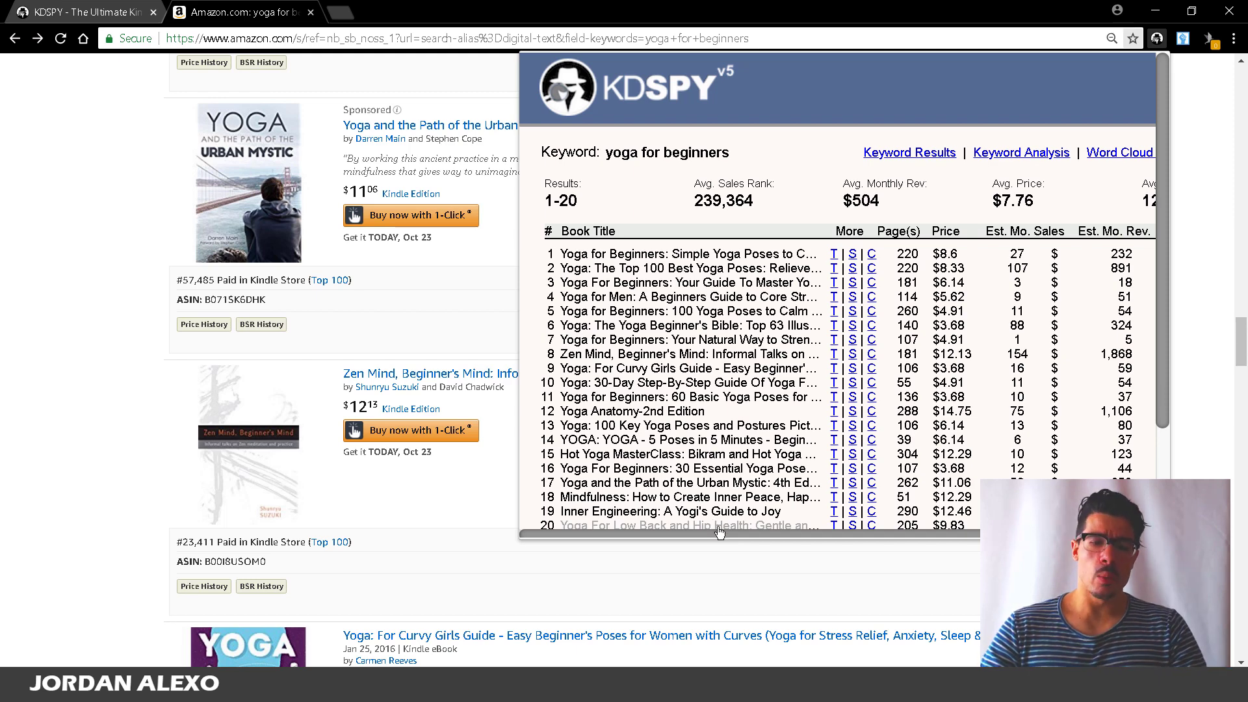
{"action": "left_click_drag", "start_coordinate": [718, 533], "coordinate": [752, 533]}
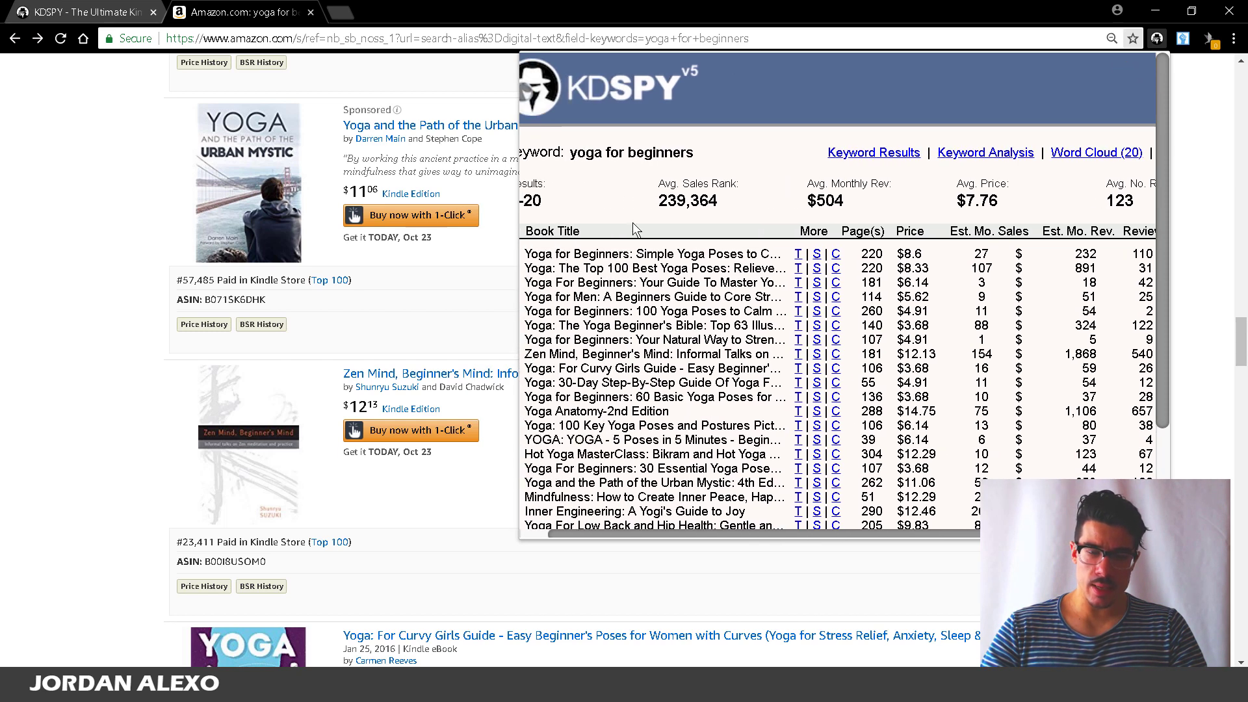
{"action": "left_click_drag", "start_coordinate": [611, 534], "coordinate": [583, 529]}
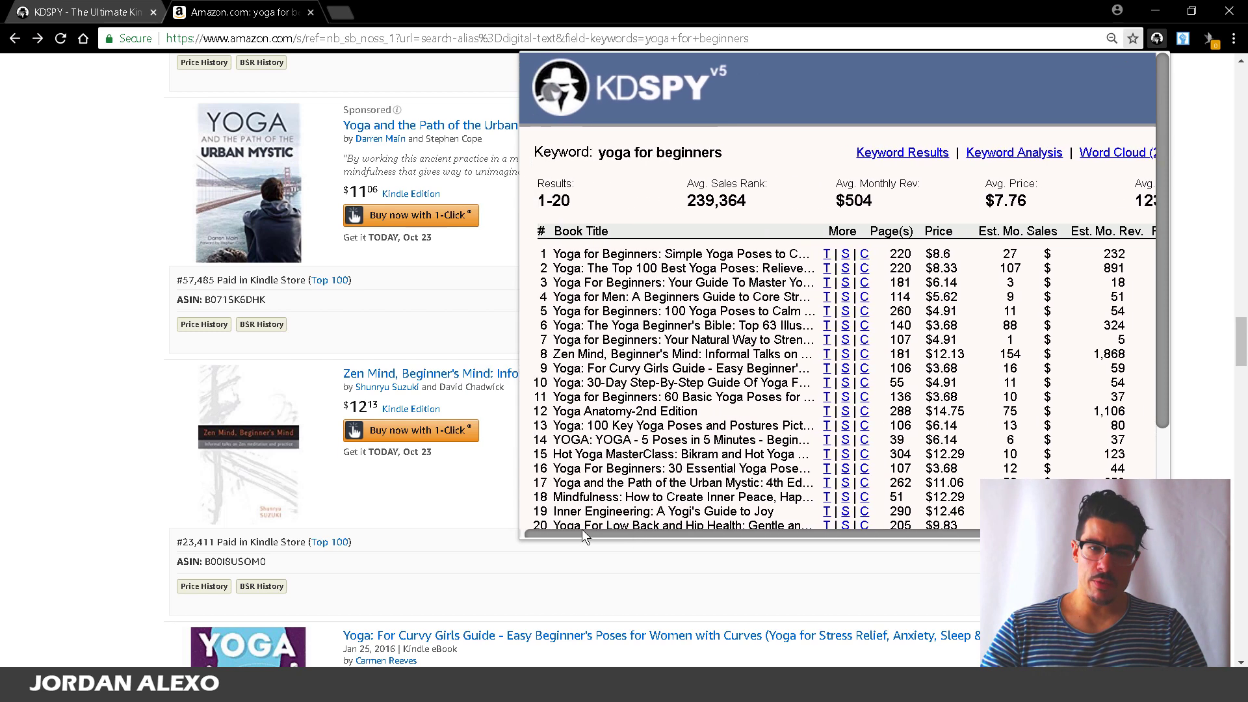
{"action": "scroll", "coordinate": [580, 525], "scroll_direction": "down", "scroll_amount": 2}
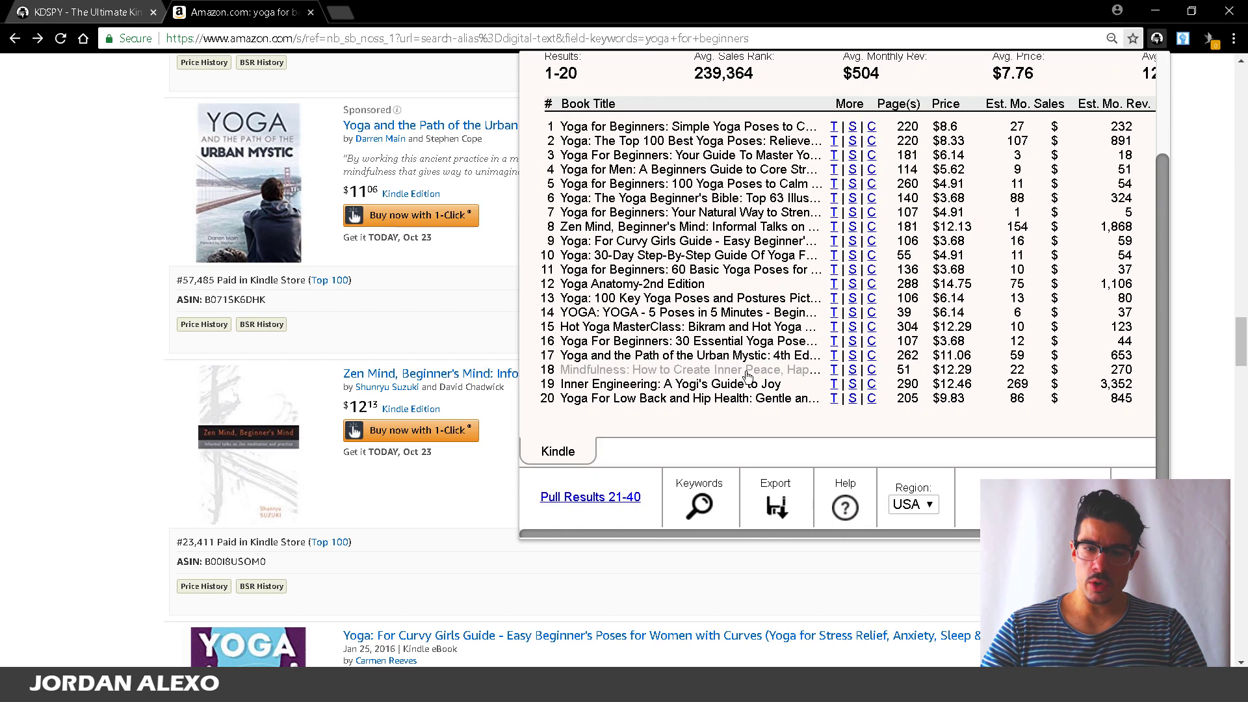
{"action": "left_click", "coordinate": [565, 497]}
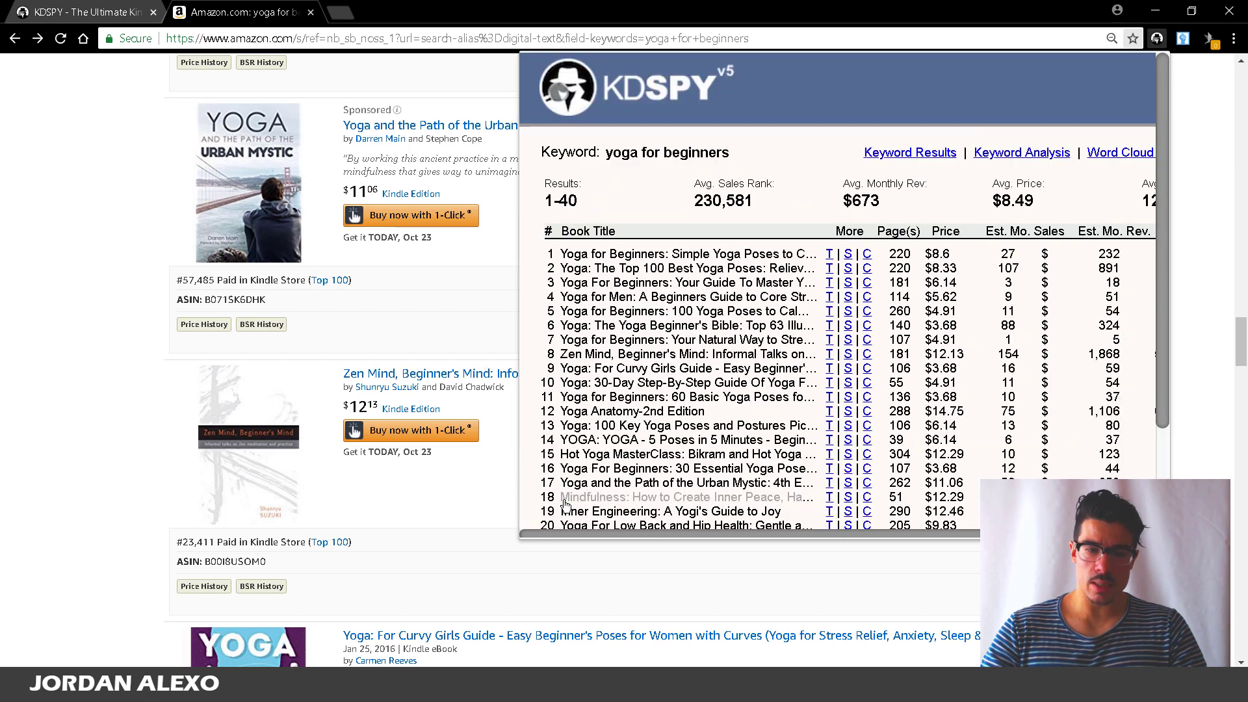
Examine the extended KDSPY list of 40 books, including the averages, total monthly revenue, reviews and sales rank columns.
{"action": "scroll", "coordinate": [589, 420], "scroll_direction": "down", "scroll_amount": 5}
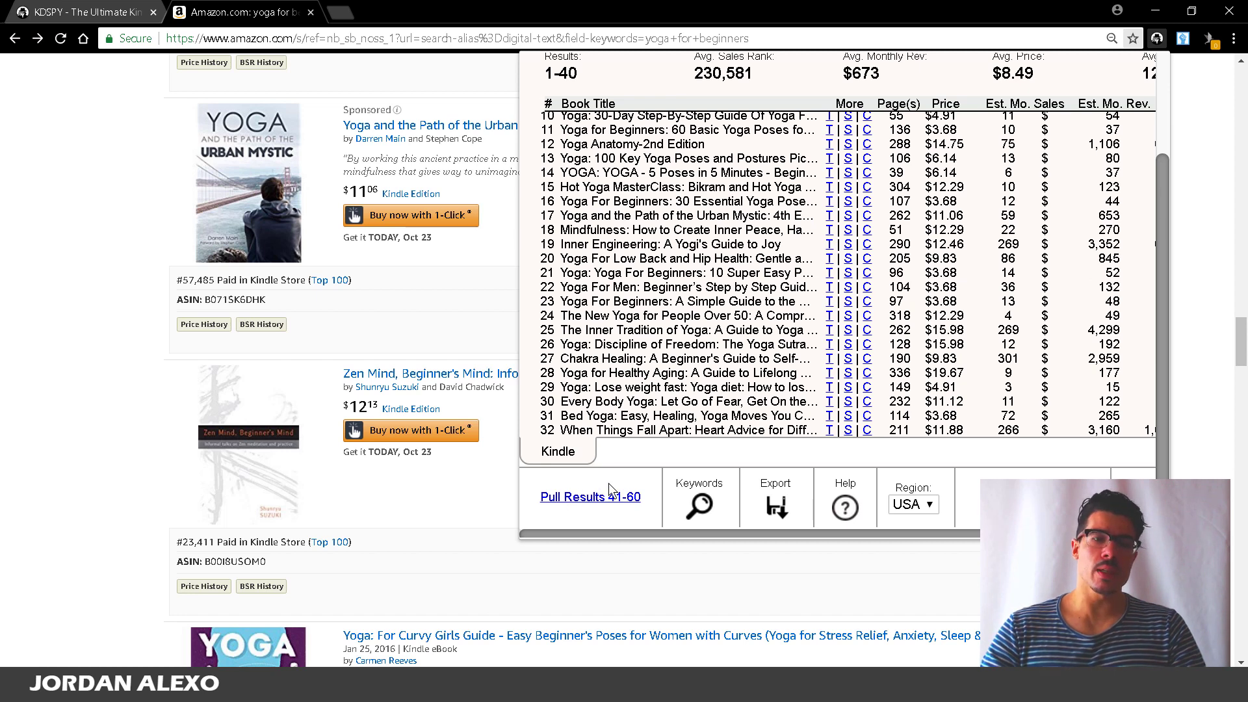
{"action": "scroll", "coordinate": [611, 491], "scroll_direction": "up", "scroll_amount": 2}
{"action": "scroll", "coordinate": [610, 489], "scroll_direction": "up", "scroll_amount": 2}
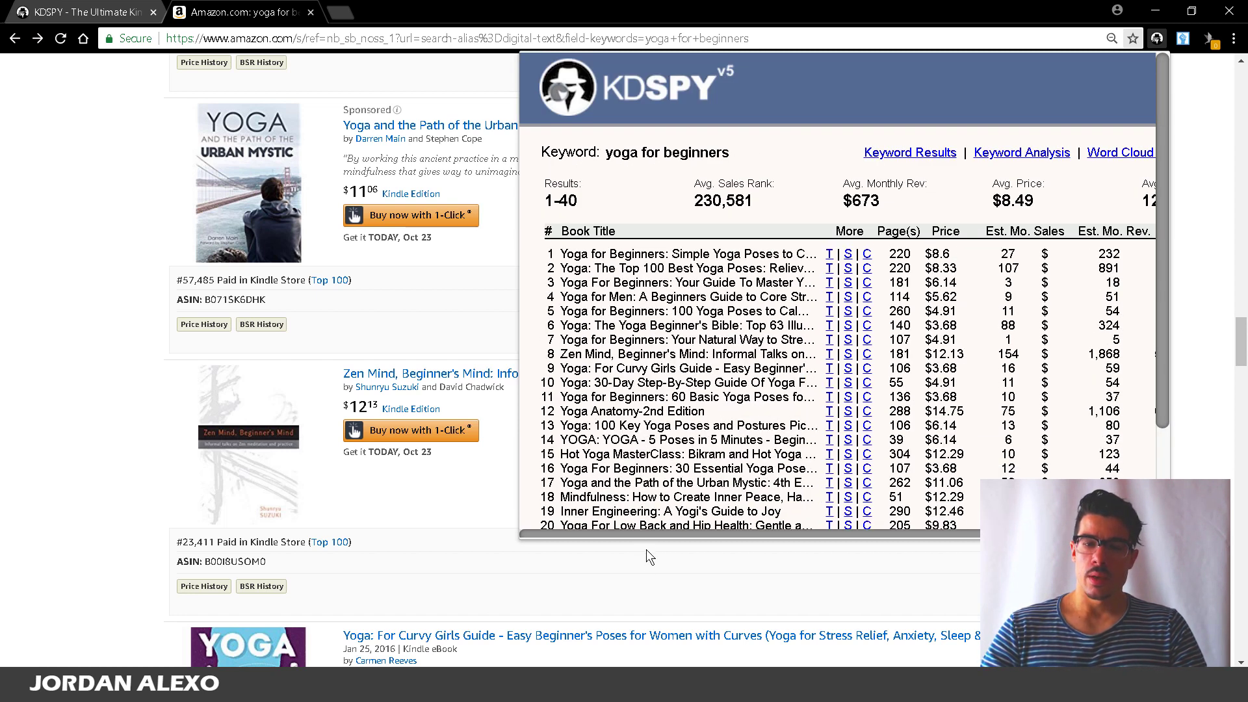
{"action": "left_click_drag", "start_coordinate": [657, 533], "coordinate": [798, 528]}
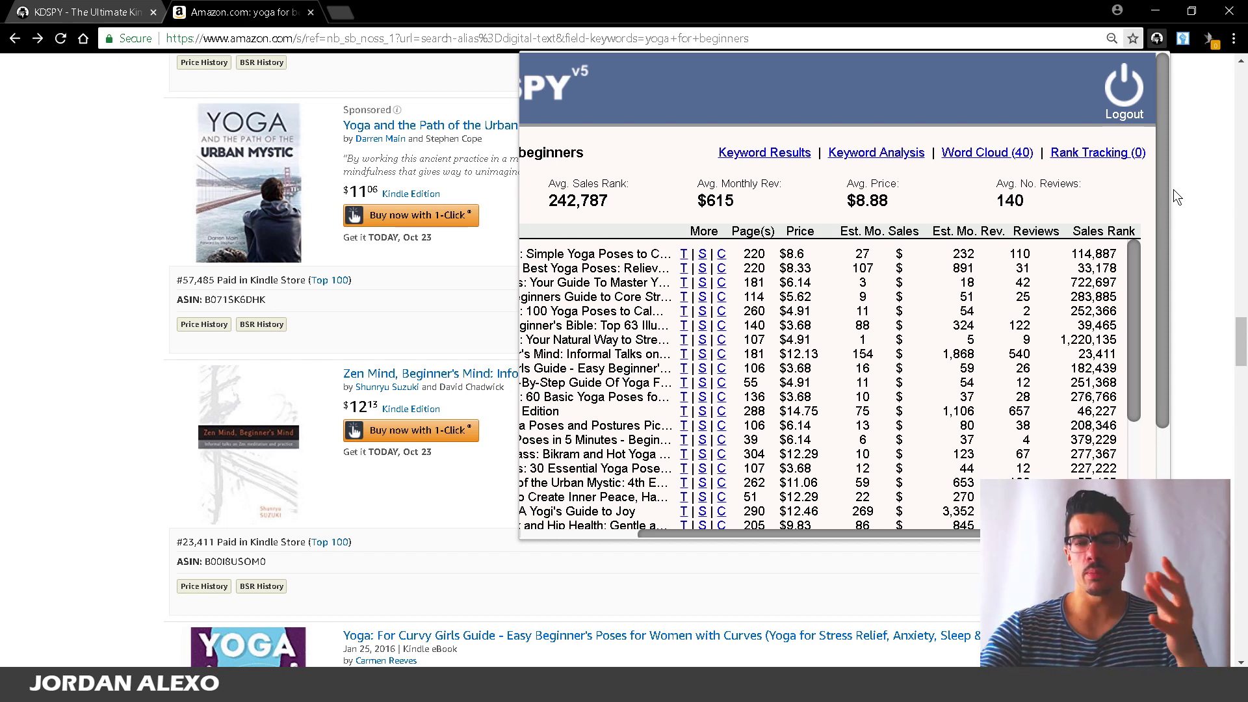
{"action": "scroll", "coordinate": [1162, 190], "scroll_direction": "down", "scroll_amount": 2}
{"action": "scroll", "coordinate": [744, 268], "scroll_direction": "down", "scroll_amount": 4}
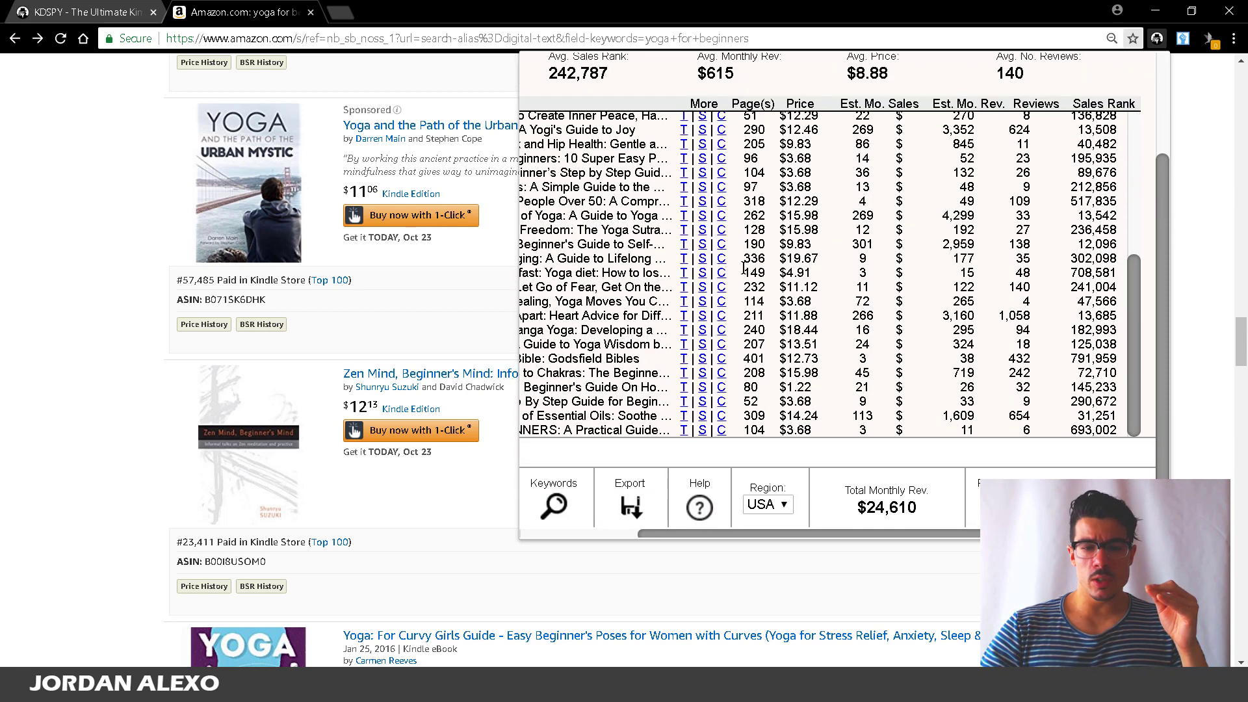
Compare the KDSPY book titles with their estimated monthly revenue, review counts and sales ranks to judge the niche's competition.
{"action": "left_click_drag", "start_coordinate": [677, 534], "coordinate": [567, 533]}
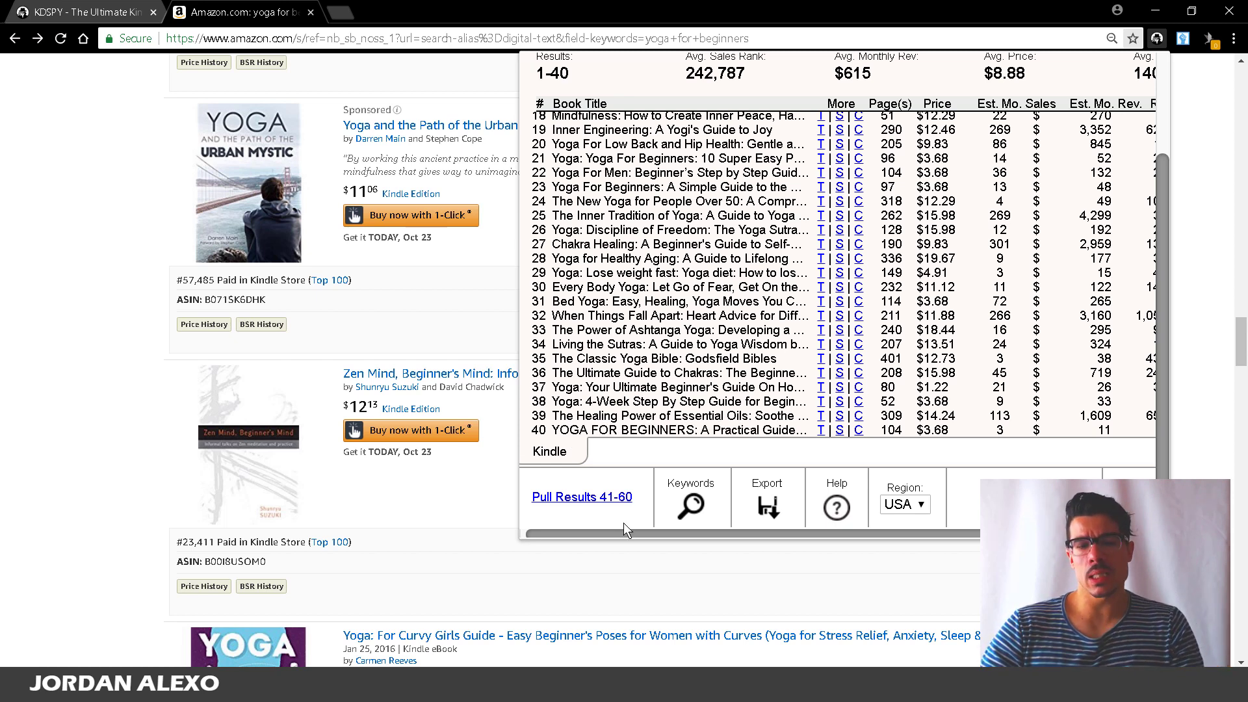
{"action": "left_click_drag", "start_coordinate": [627, 532], "coordinate": [755, 520]}
{"action": "scroll", "coordinate": [1047, 390], "scroll_direction": "up", "scroll_amount": 5}
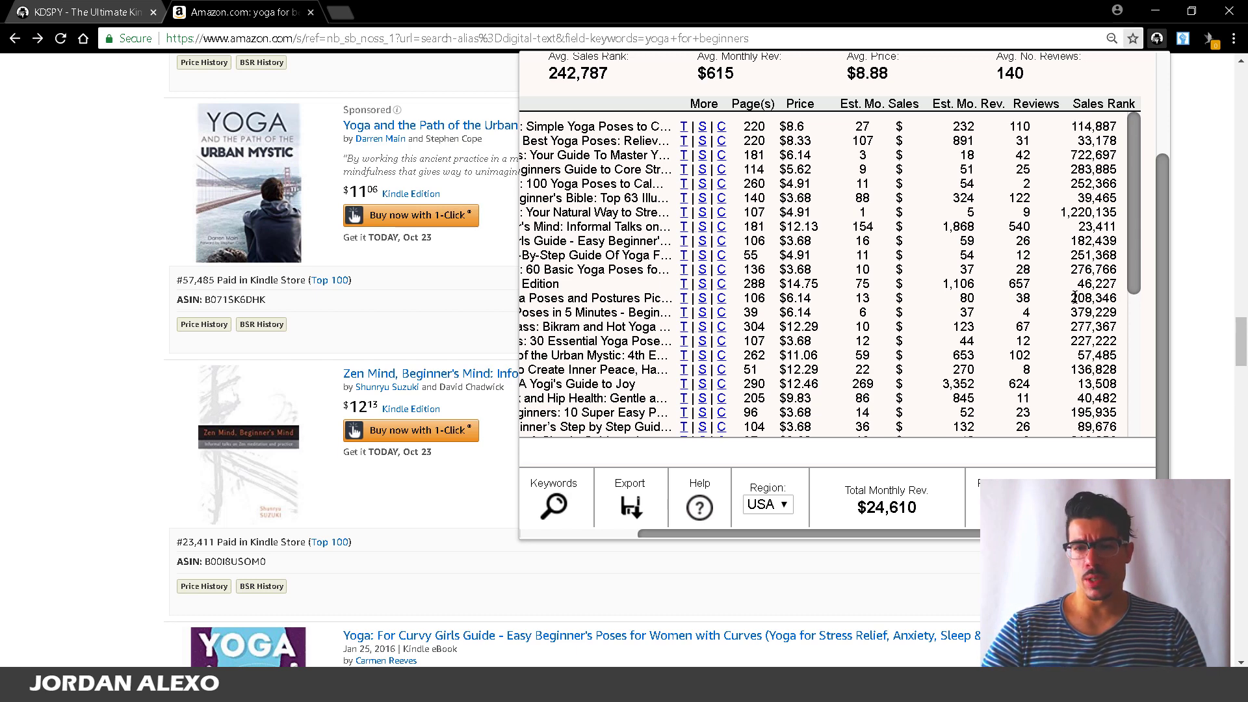
{"action": "scroll", "coordinate": [1079, 289], "scroll_direction": "down", "scroll_amount": 2}
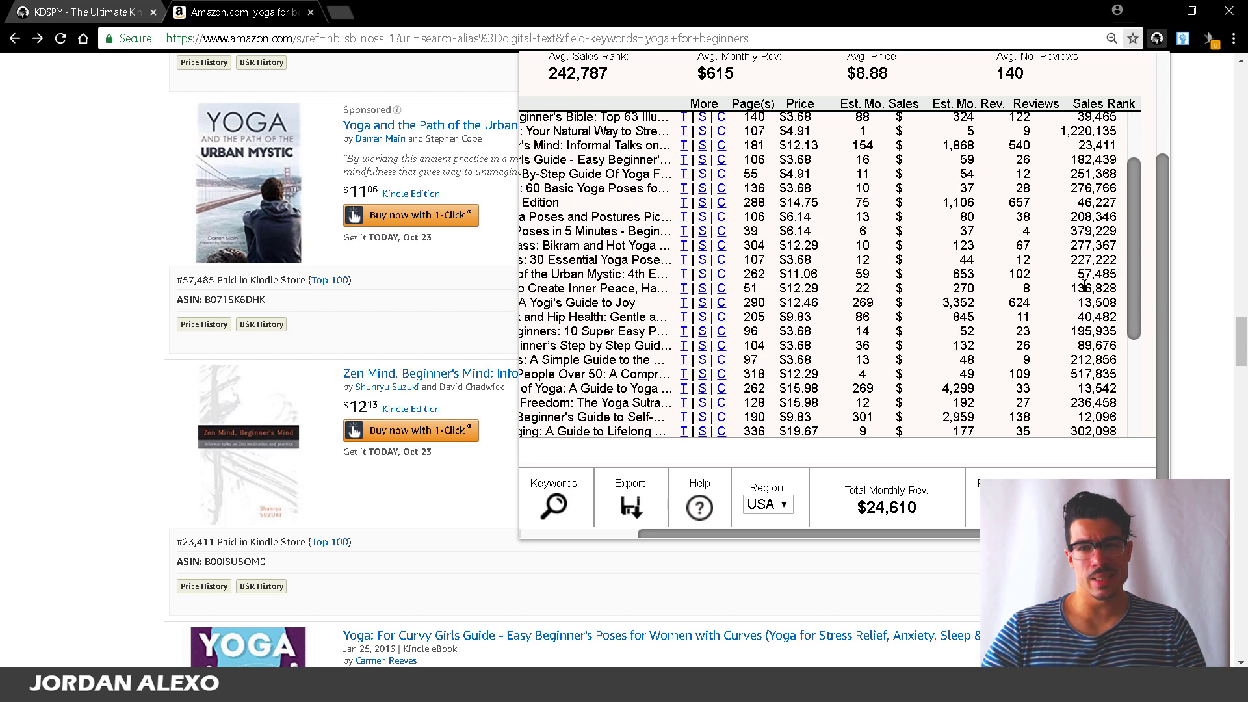
{"action": "scroll", "coordinate": [1085, 286], "scroll_direction": "up", "scroll_amount": 5}
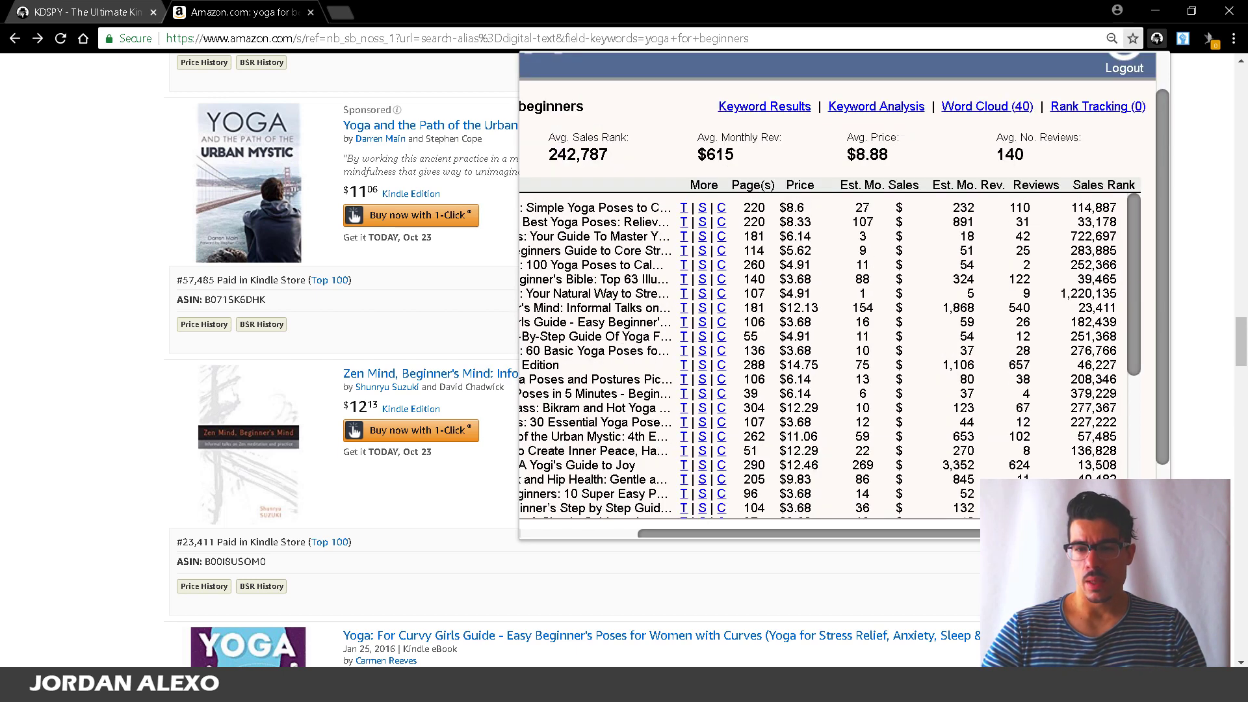
{"action": "left_click_drag", "start_coordinate": [1034, 534], "coordinate": [893, 520]}
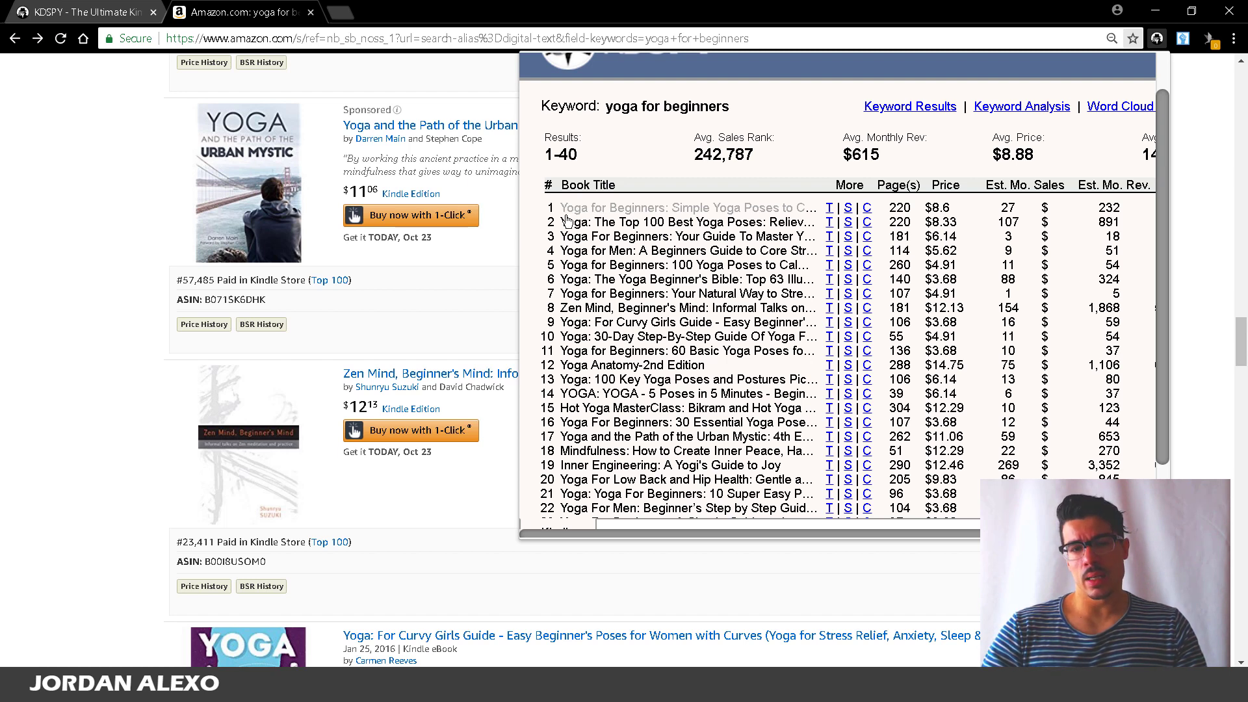
Examine the sales ranks of the first six "yoga for beginners" books in the KDSPY report alongside their estimated sales and reviews.
{"action": "scroll", "coordinate": [465, 215], "scroll_direction": "up", "scroll_amount": 10}
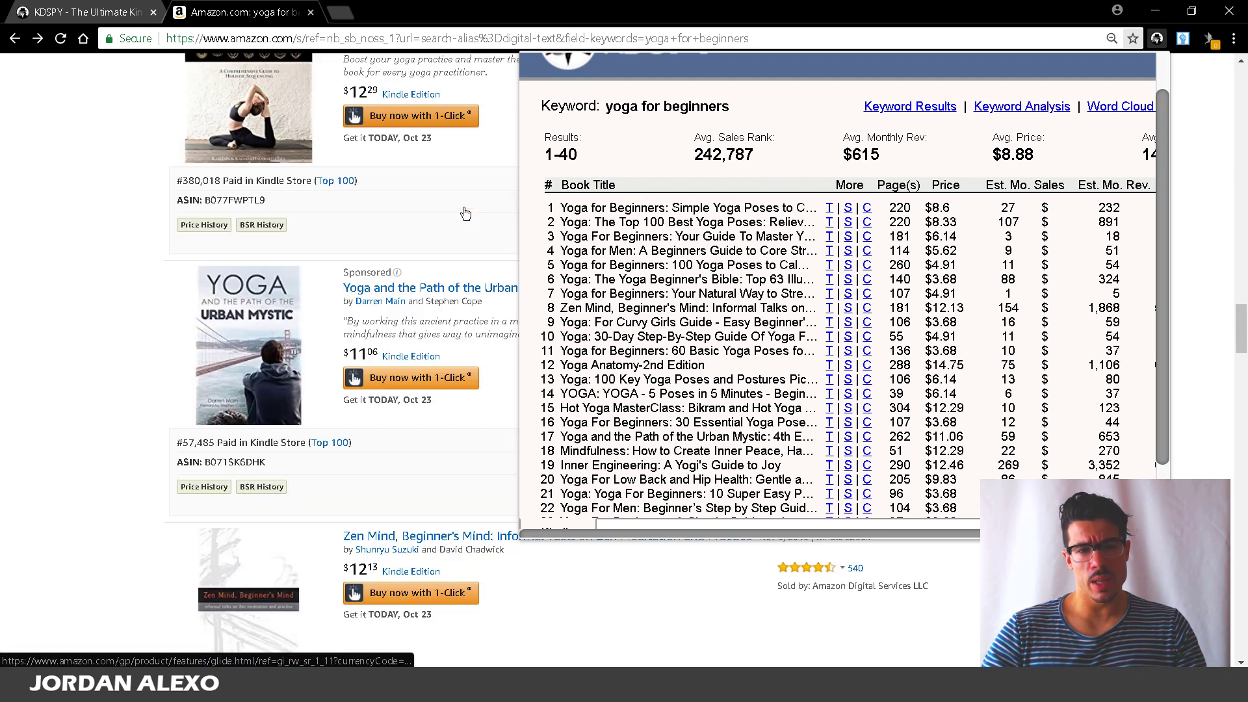
{"action": "scroll", "coordinate": [463, 207], "scroll_direction": "up", "scroll_amount": 15}
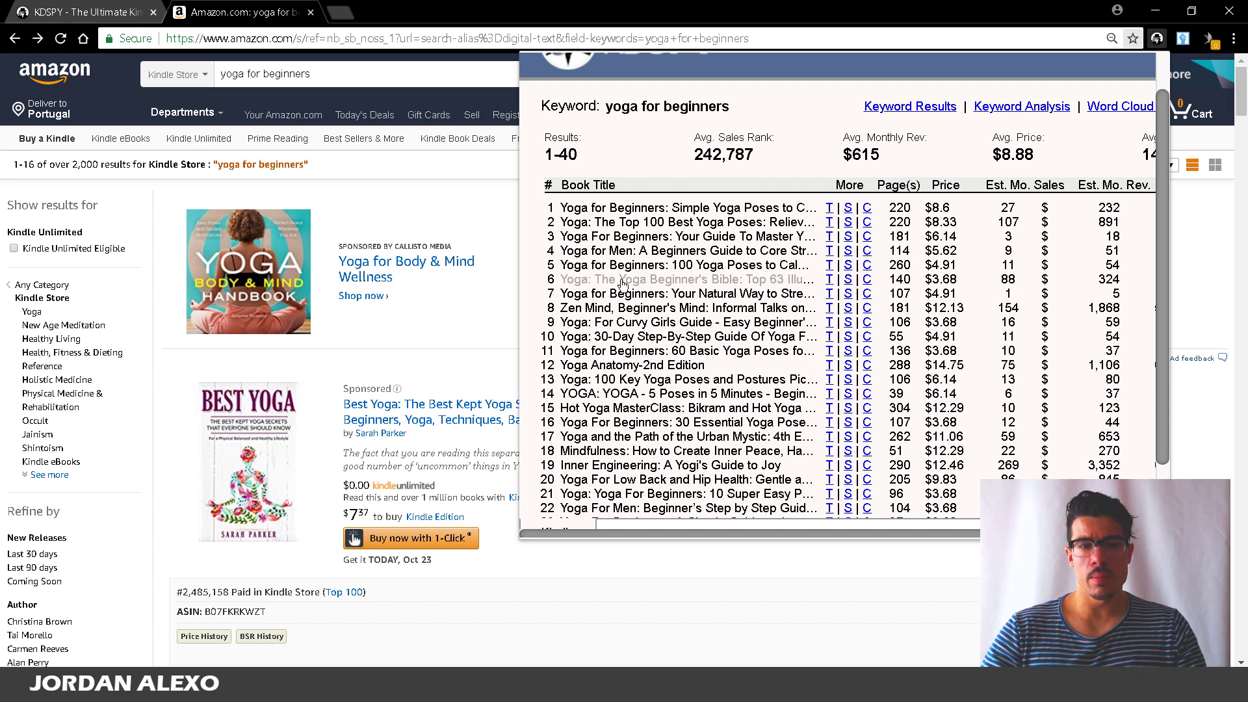
{"action": "scroll", "coordinate": [623, 285], "scroll_direction": "down", "scroll_amount": 1}
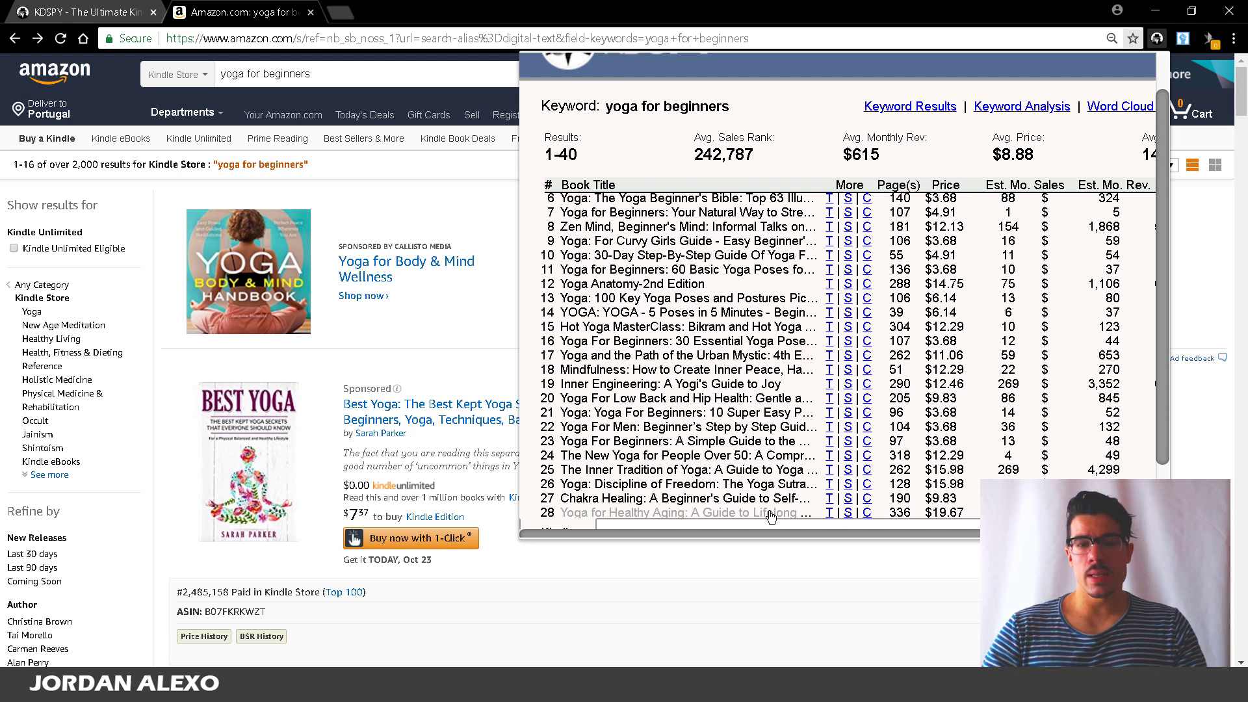
{"action": "left_click_drag", "start_coordinate": [885, 536], "coordinate": [1005, 533]}
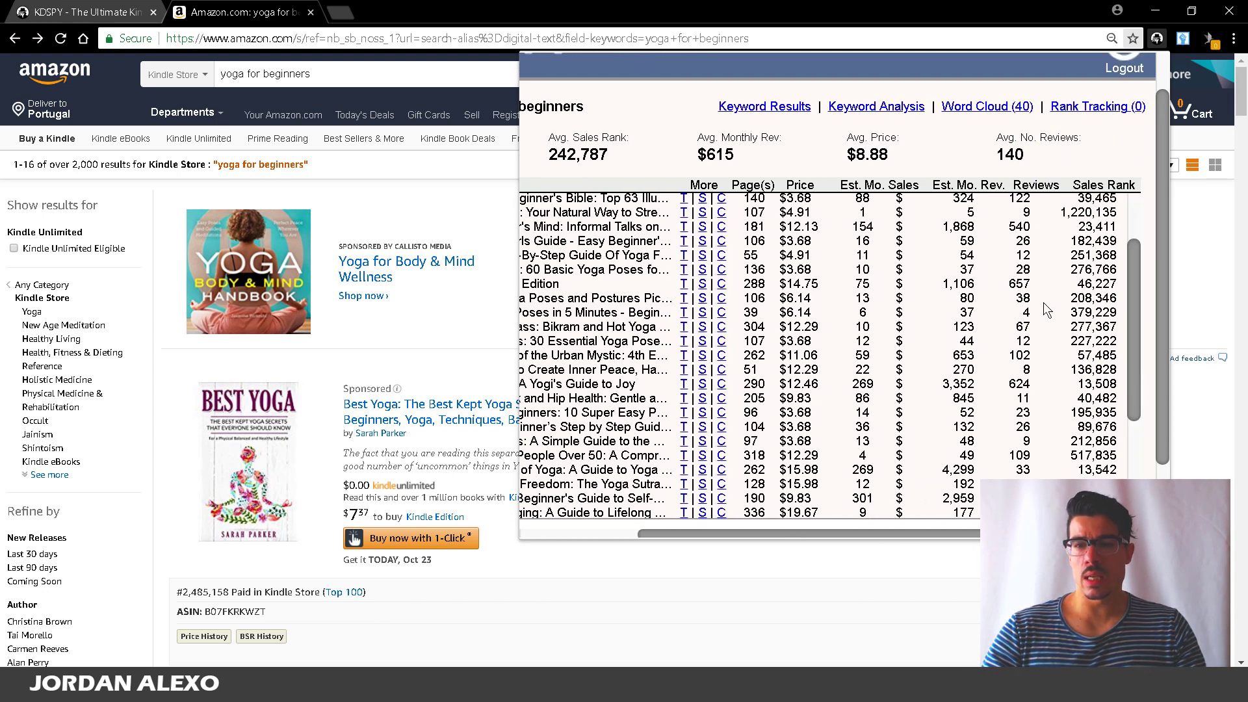
{"action": "scroll", "coordinate": [1044, 309], "scroll_direction": "up", "scroll_amount": 2}
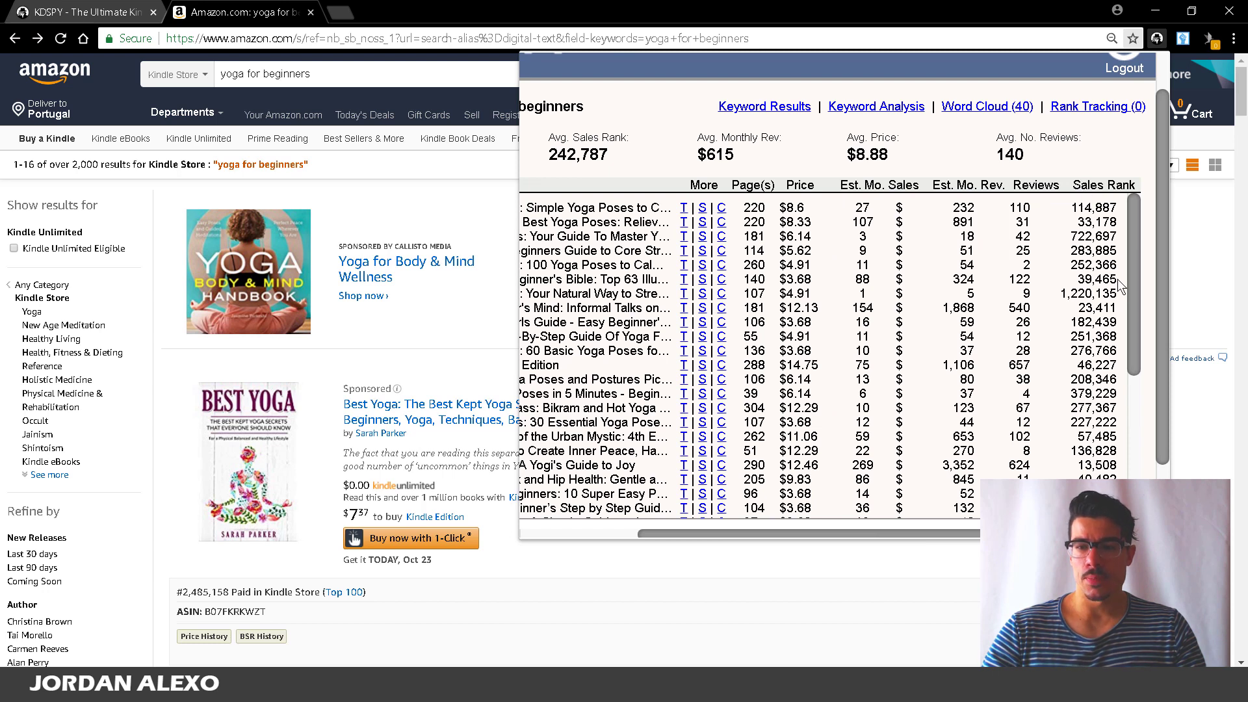
{"action": "mouse_move", "coordinate": [1119, 286]}
{"action": "left_mouse_down"}
{"action": "mouse_move", "coordinate": [1105, 245]}
{"action": "mouse_move", "coordinate": [1106, 278]}
{"action": "left_mouse_up"}
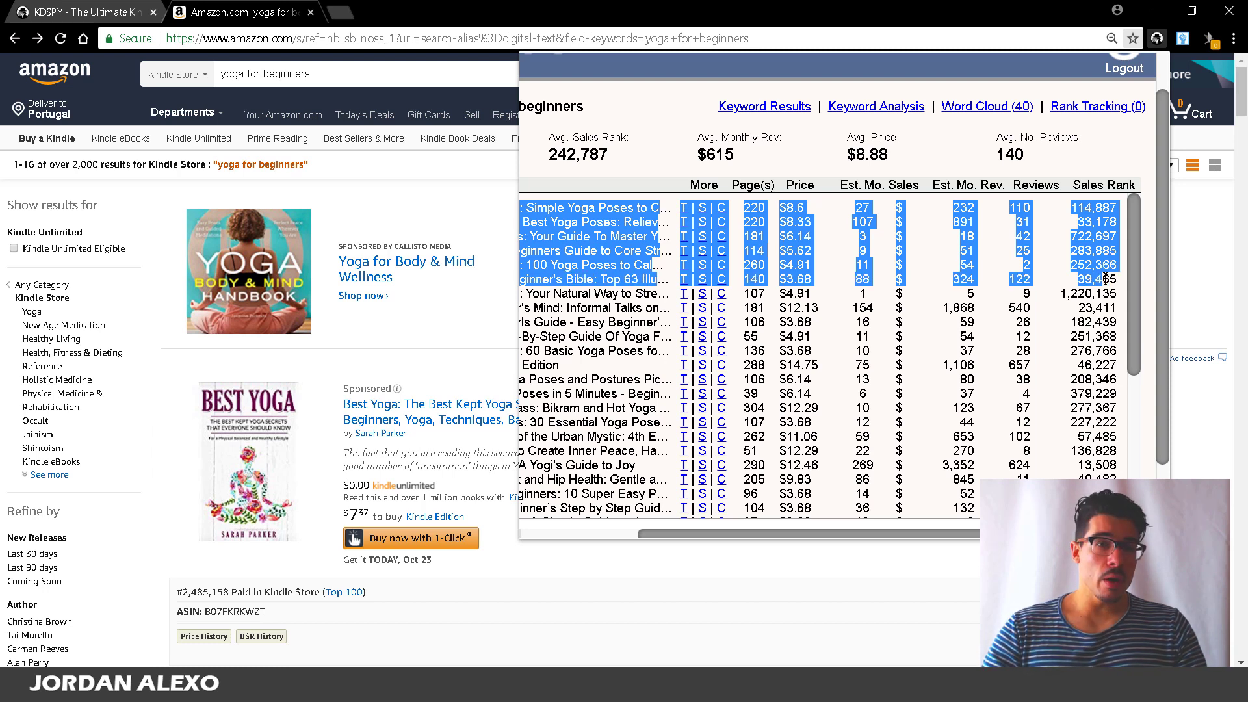
{"action": "left_click", "coordinate": [1105, 279]}
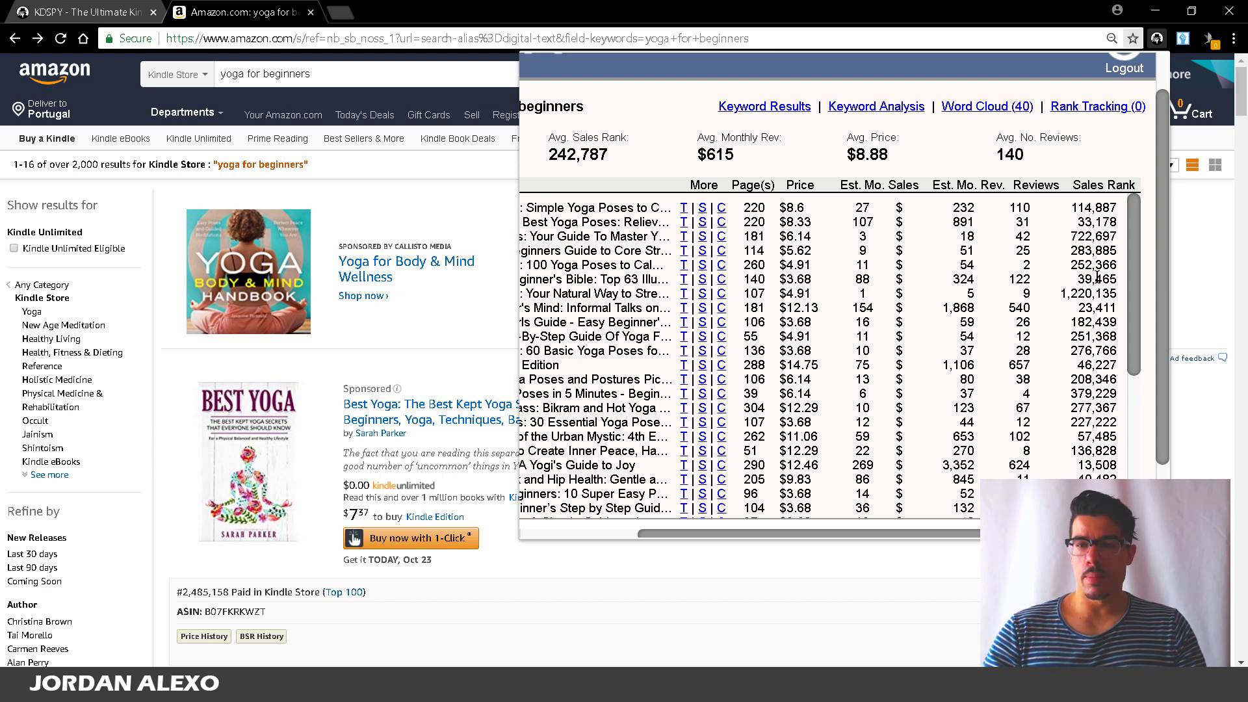
{"action": "left_click_drag", "start_coordinate": [1114, 281], "coordinate": [1074, 208]}
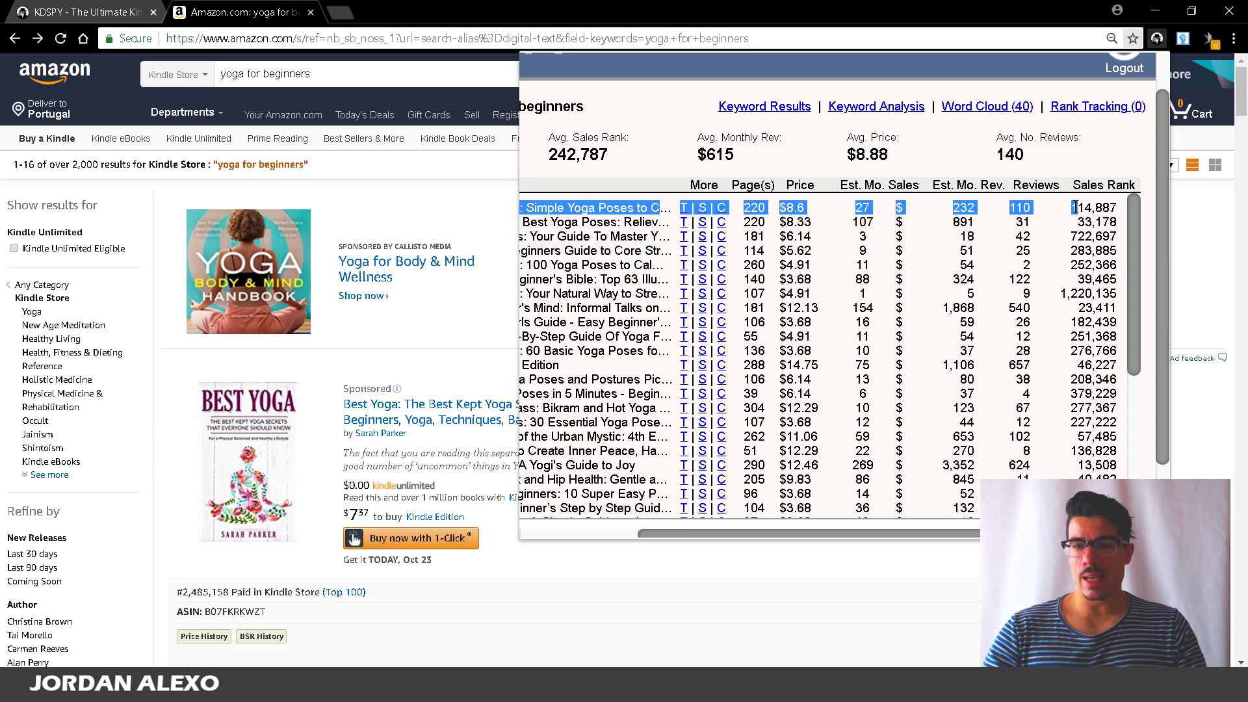
{"action": "left_click", "coordinate": [1073, 207]}
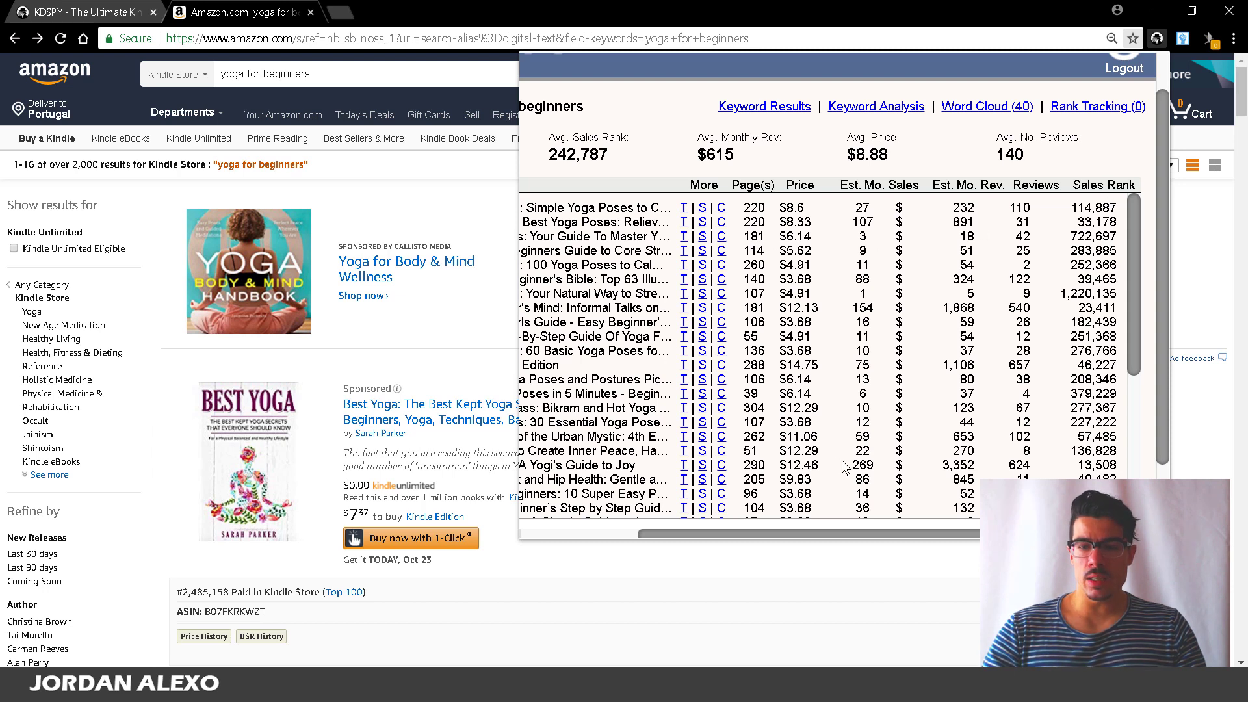
{"action": "left_click_drag", "start_coordinate": [860, 532], "coordinate": [767, 533]}
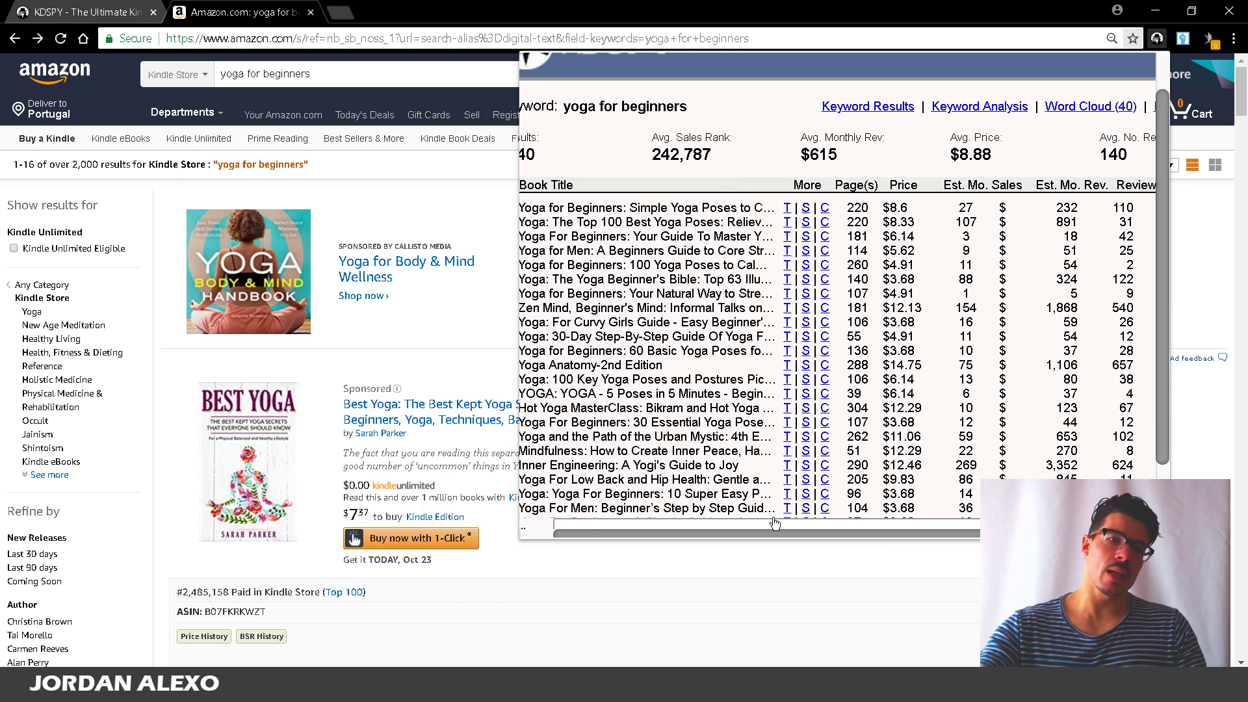
Search the Kindle Store for "paleo" and browse the first book listings with their Best Sellers Ranks.
{"action": "left_click", "coordinate": [329, 81]}
{"action": "triple_click", "coordinate": [329, 81]}
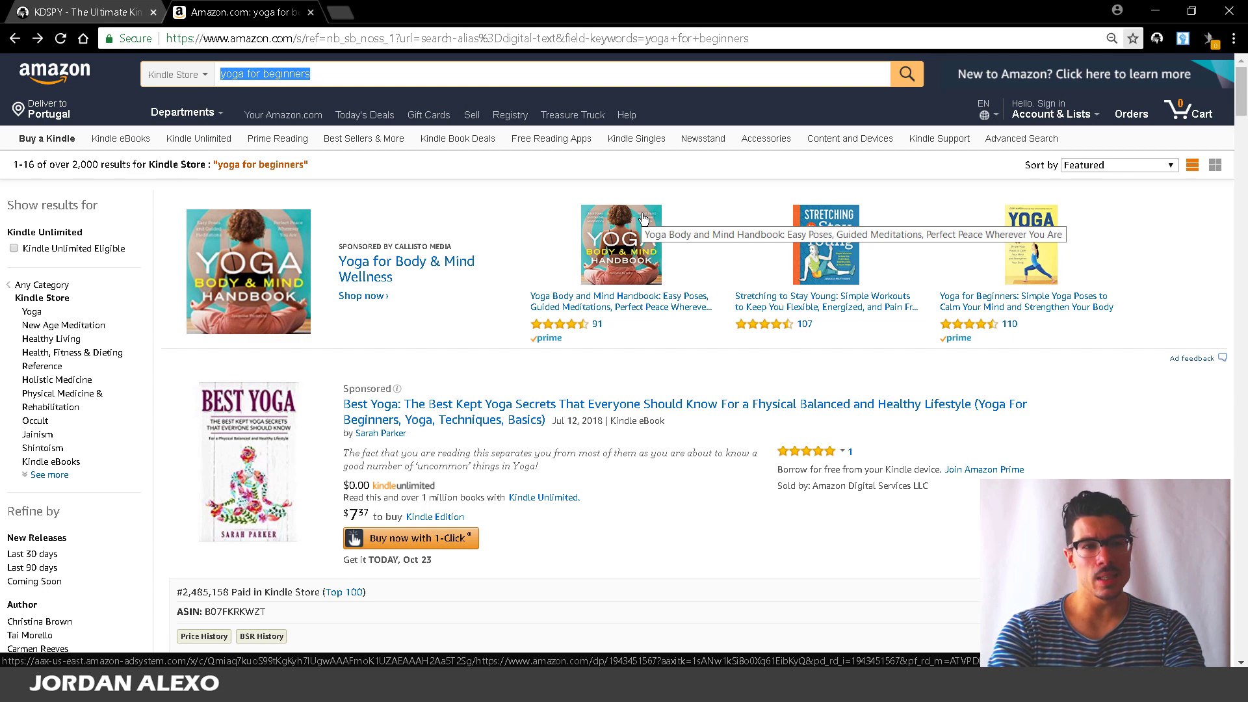
{"action": "type", "text": "paleo"}
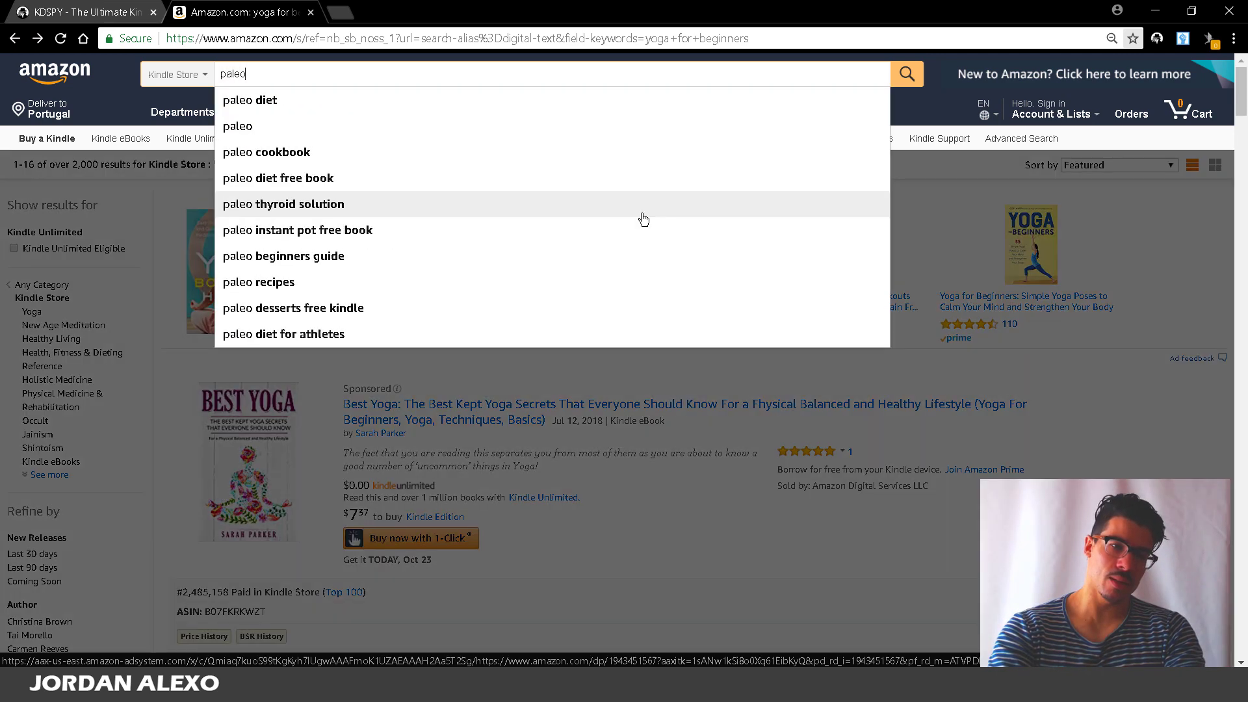
{"action": "key", "text": "Return"}
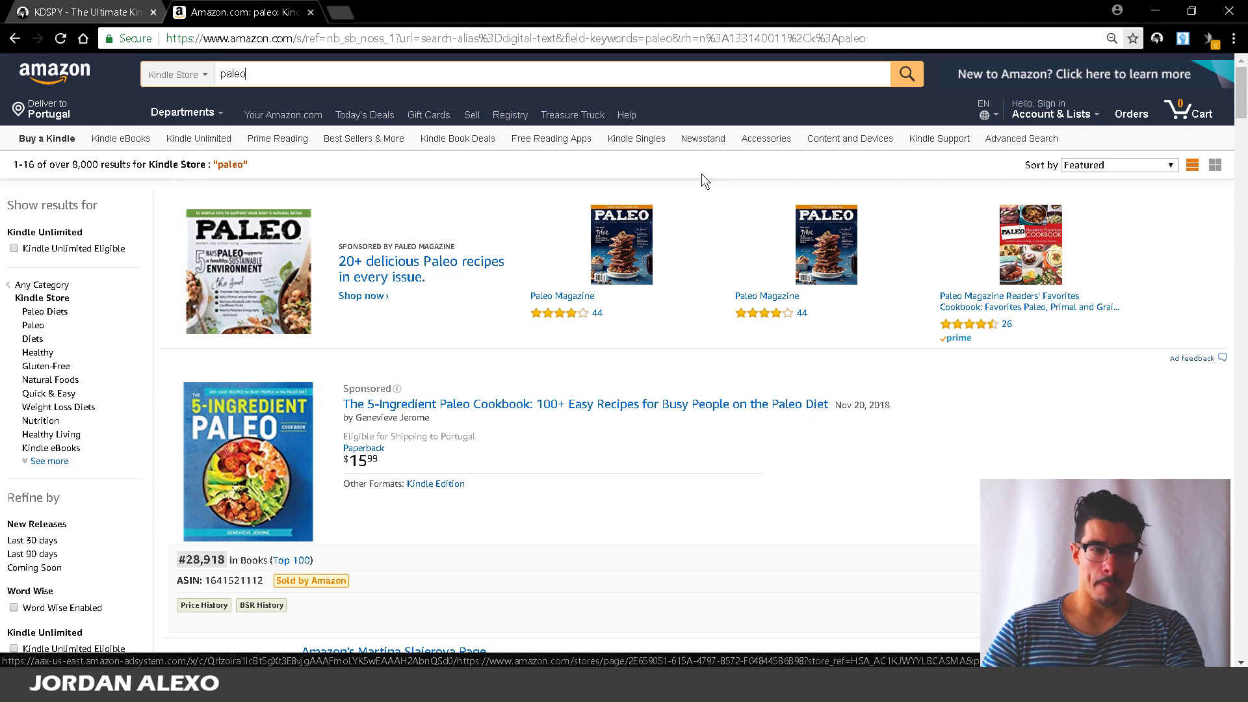
{"action": "scroll", "coordinate": [700, 174], "scroll_direction": "down", "scroll_amount": 10}
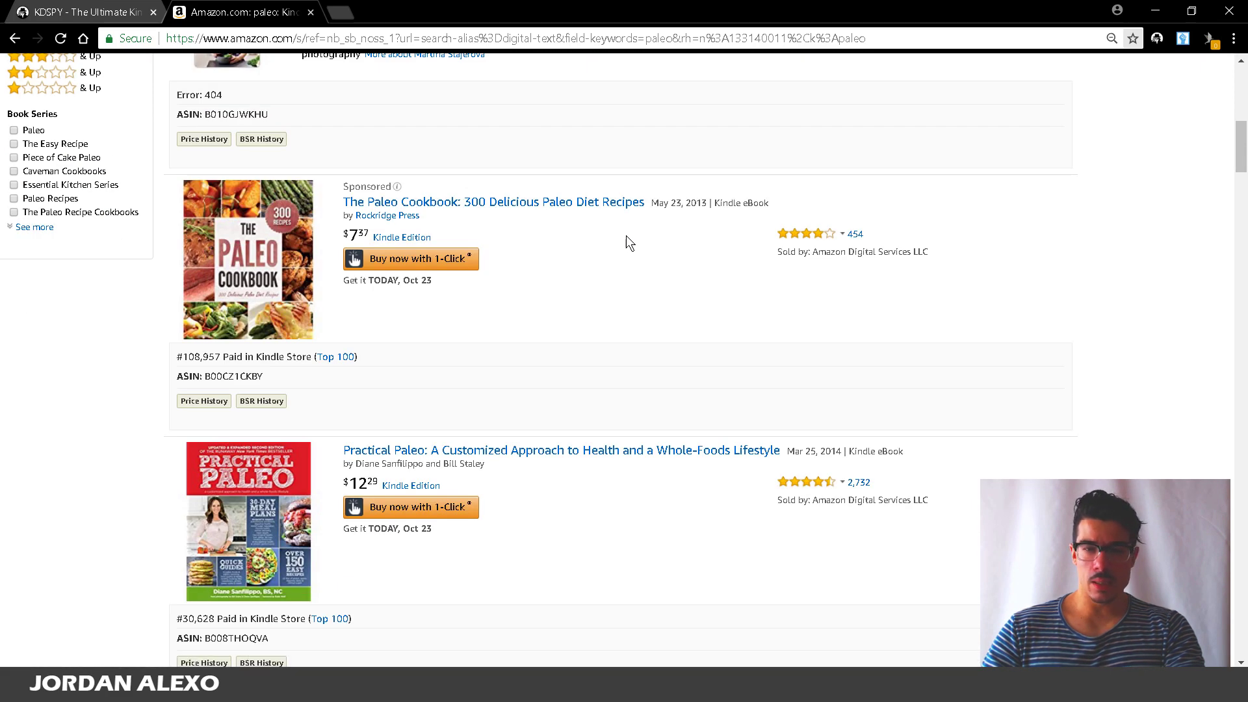
{"action": "scroll", "coordinate": [631, 233], "scroll_direction": "up", "scroll_amount": 1}
{"action": "scroll", "coordinate": [630, 232], "scroll_direction": "down", "scroll_amount": 4}
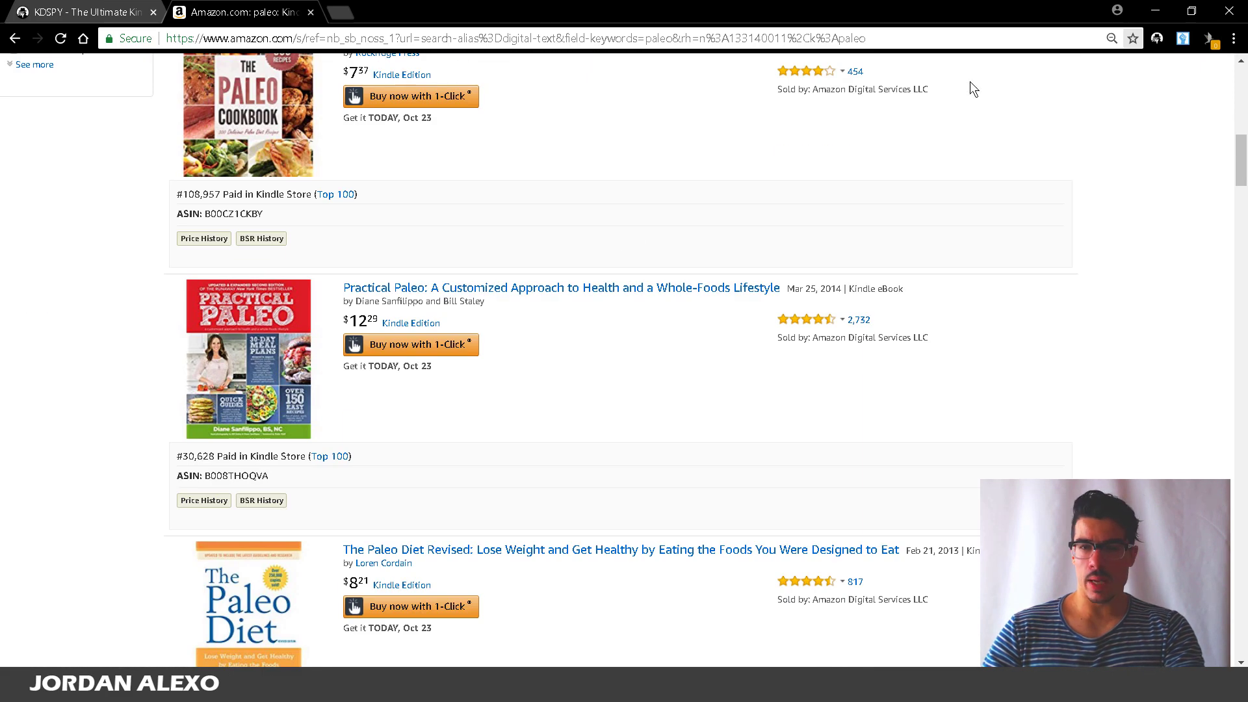
Open the KDSPY report for "paleo" and review the estimated revenue, review counts and sales ranks of results 1-20.
{"action": "left_click", "coordinate": [1158, 41]}
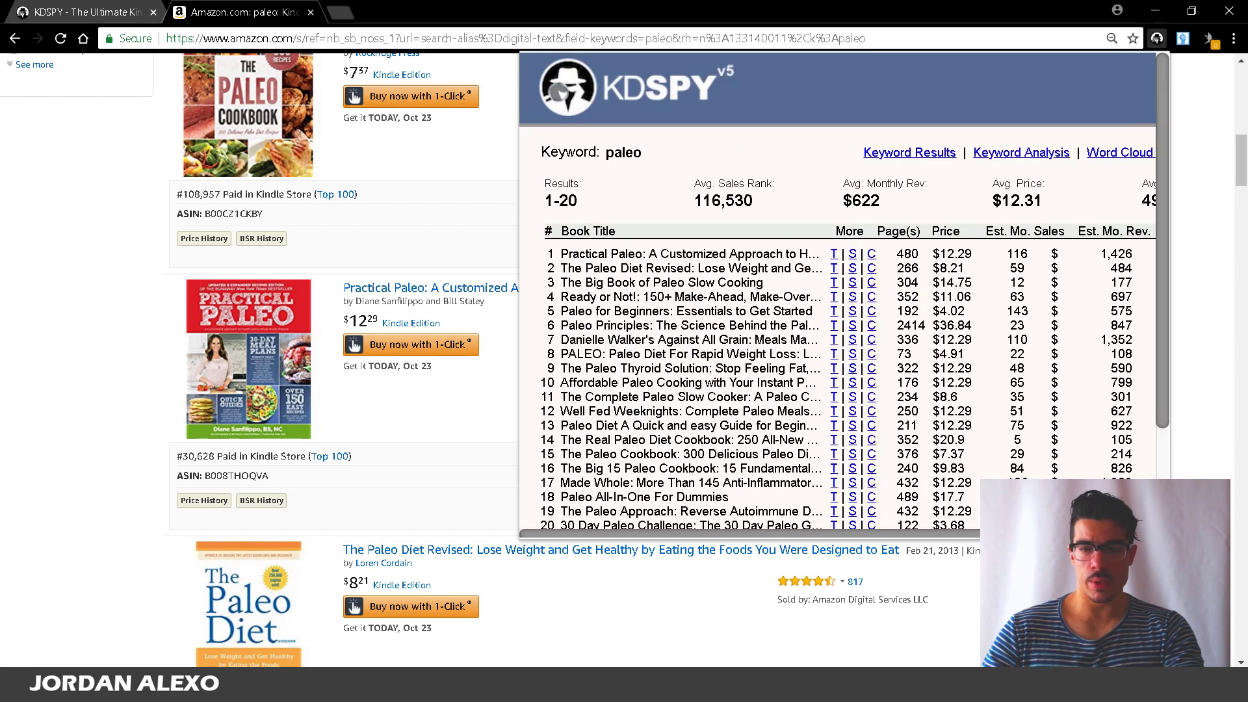
{"action": "scroll", "coordinate": [962, 463], "scroll_direction": "right", "scroll_amount": 3}
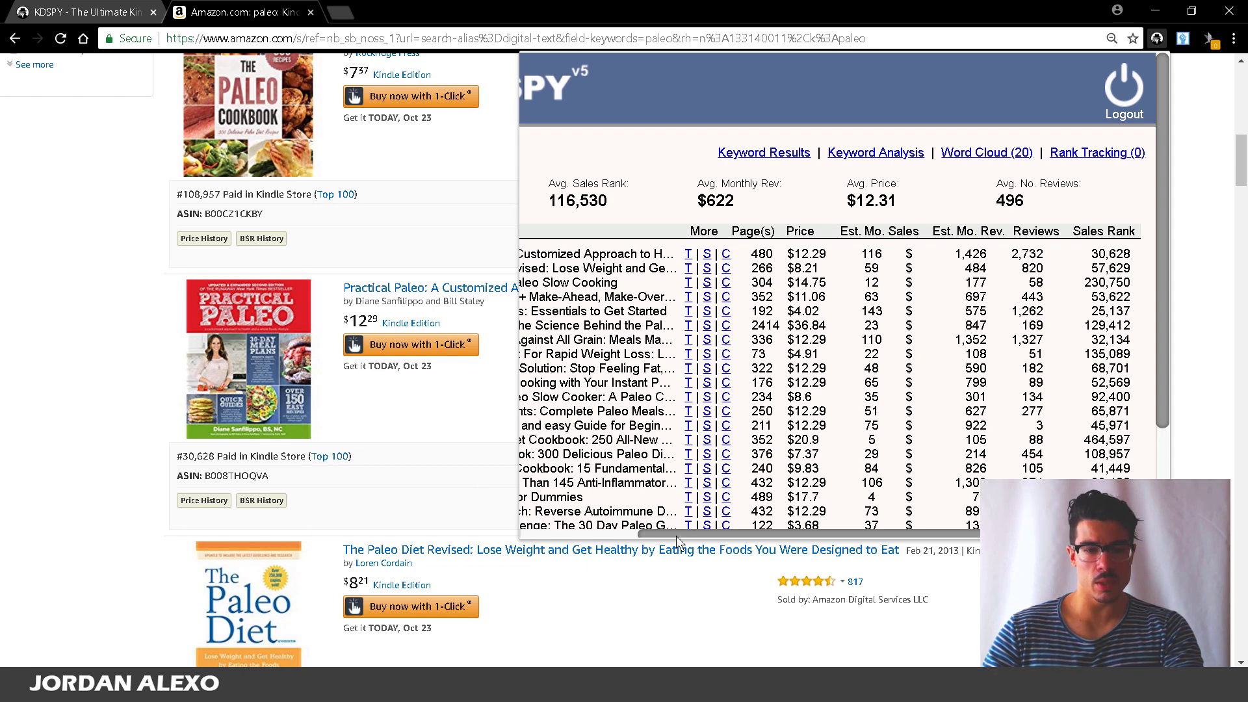
{"action": "left_click_drag", "start_coordinate": [676, 536], "coordinate": [516, 508]}
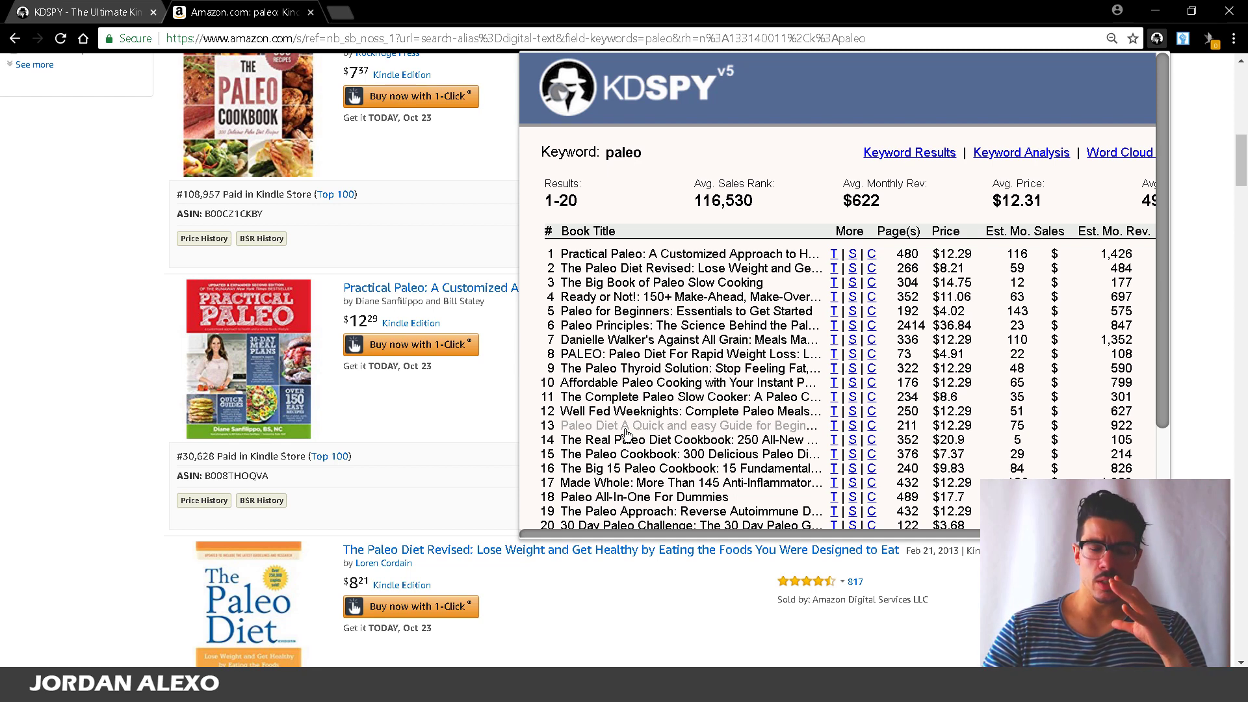
{"action": "left_click_drag", "start_coordinate": [922, 534], "coordinate": [1041, 534]}
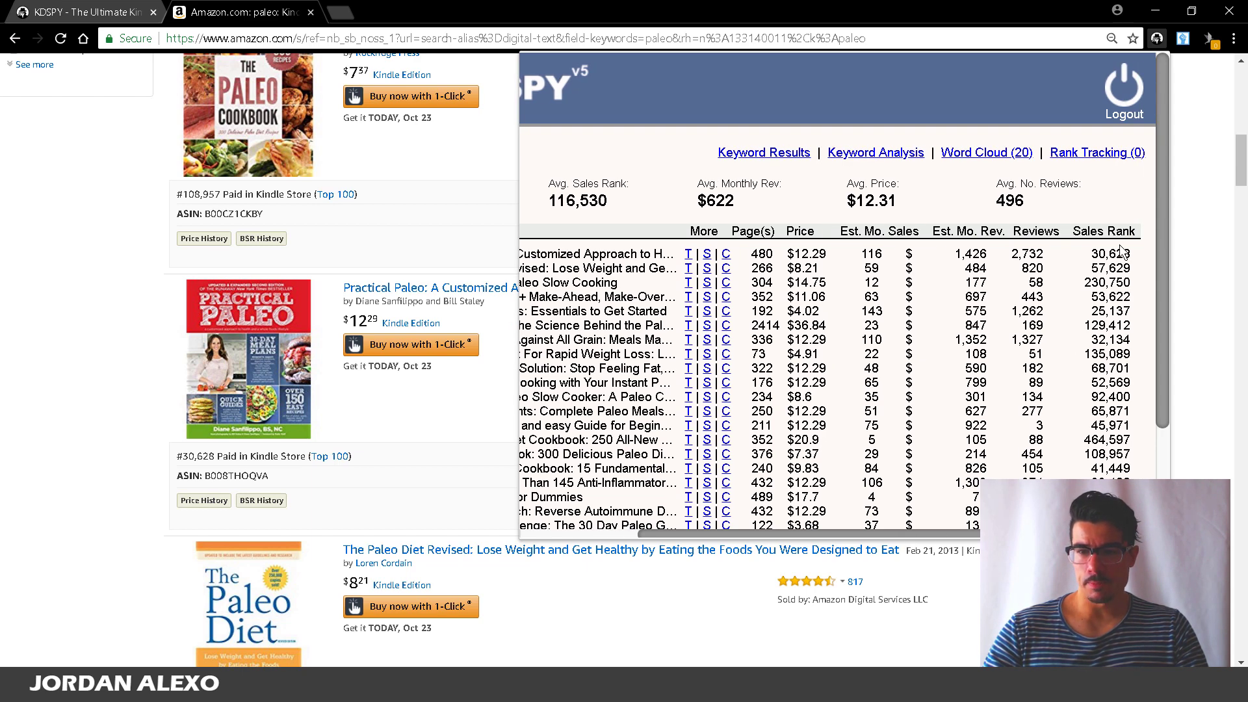
{"action": "left_click_drag", "start_coordinate": [1098, 244], "coordinate": [1125, 340]}
{"action": "scroll", "coordinate": [1124, 342], "scroll_direction": "down", "scroll_amount": 2}
{"action": "left_click", "coordinate": [1119, 349]}
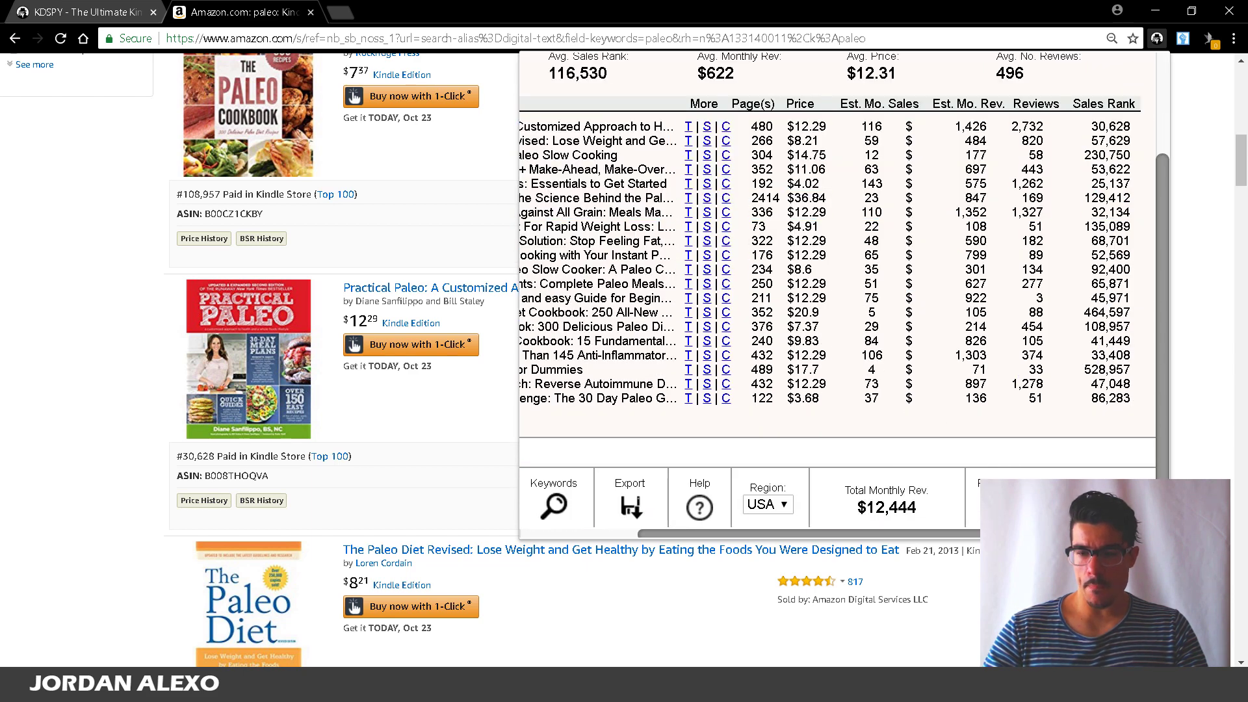
Pull results 21-40 into the KDSPY report for "paleo".
{"action": "left_click_drag", "start_coordinate": [953, 533], "coordinate": [832, 532]}
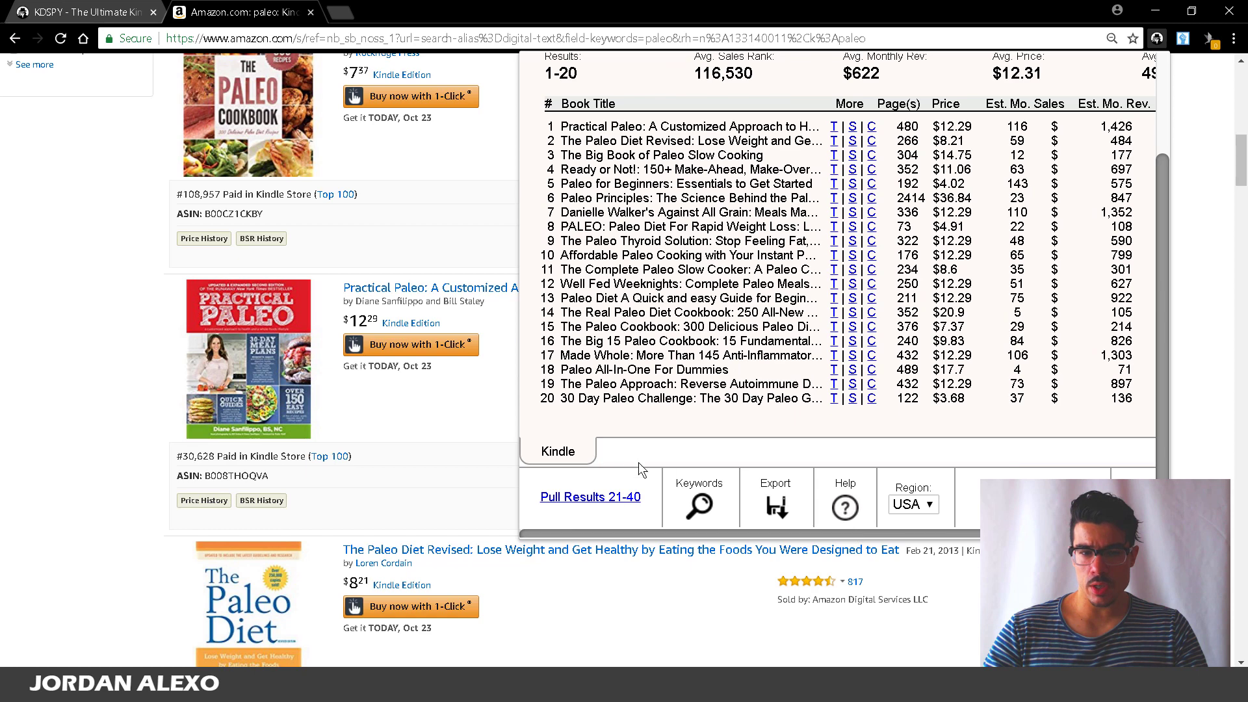
{"action": "left_click", "coordinate": [583, 498]}
{"action": "scroll", "coordinate": [590, 449], "scroll_direction": "down", "scroll_amount": 4}
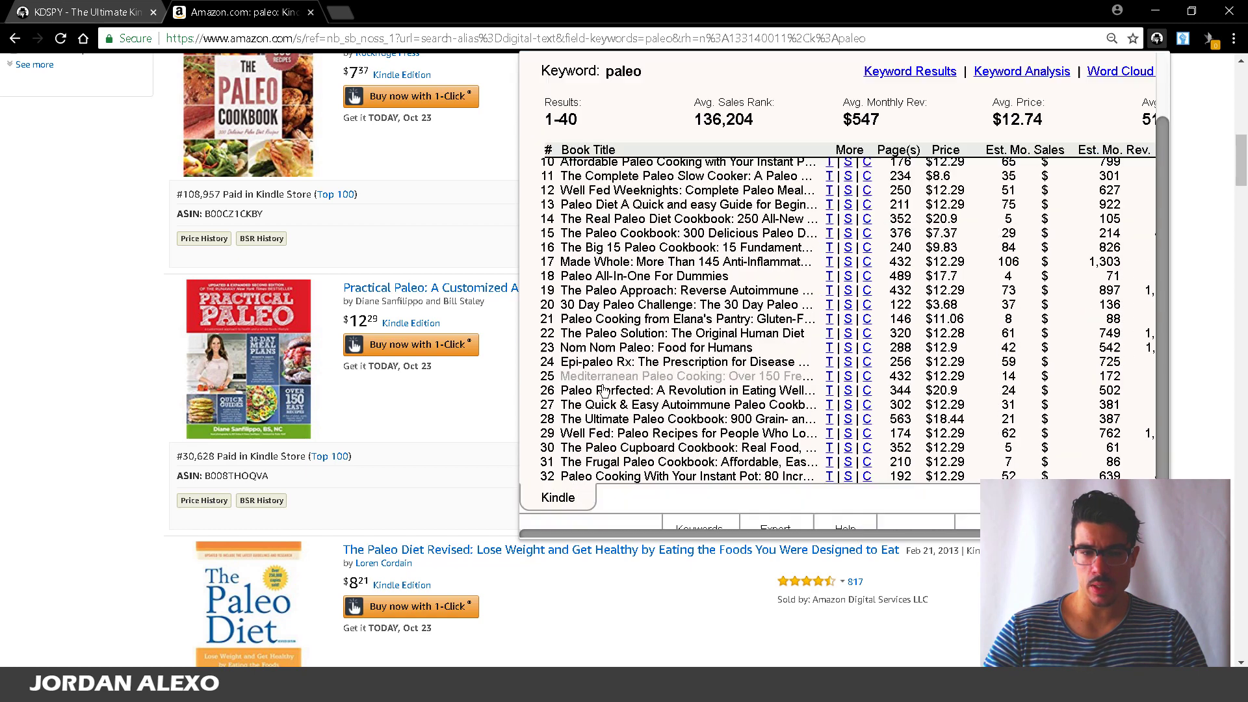
{"action": "scroll", "coordinate": [676, 403], "scroll_direction": "down", "scroll_amount": 1}
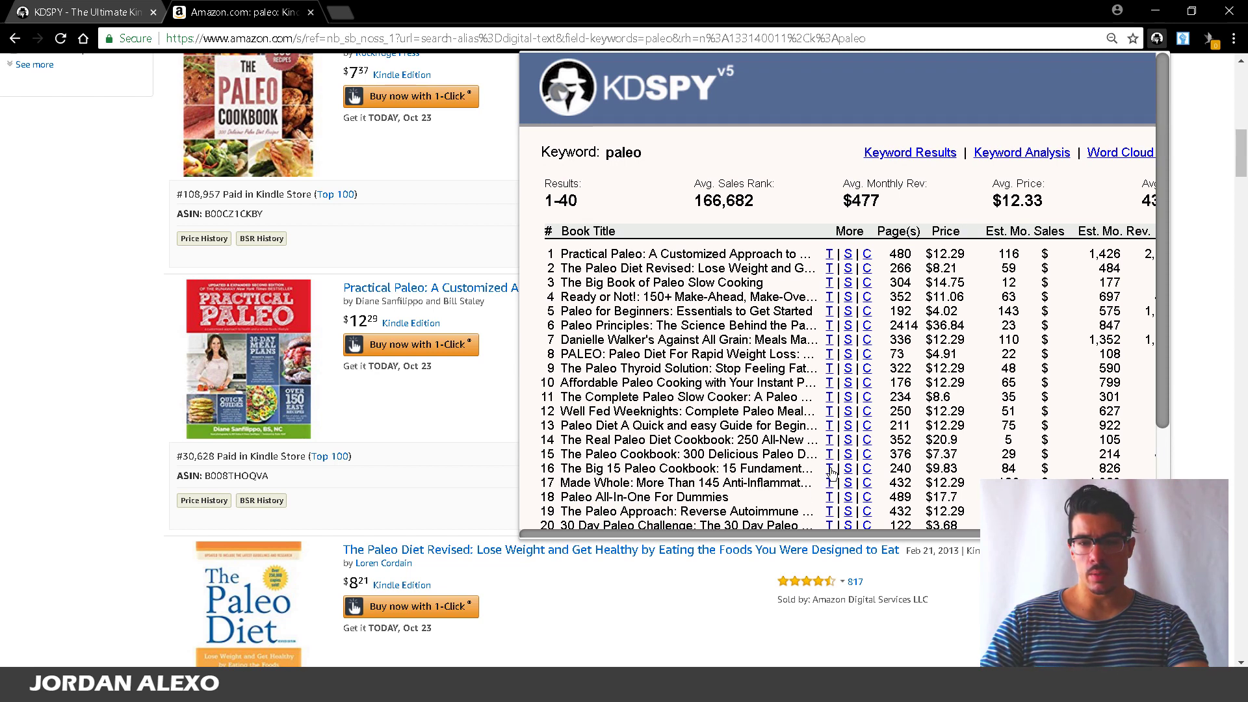
Examine the sales ranks, total monthly revenue and review counts of the 40 "paleo" books to judge the competition.
{"action": "scroll", "coordinate": [832, 471], "scroll_direction": "down", "scroll_amount": 5}
{"action": "left_click_drag", "start_coordinate": [957, 535], "coordinate": [1083, 446]}
{"action": "scroll", "coordinate": [1134, 348], "scroll_direction": "up", "scroll_amount": 3}
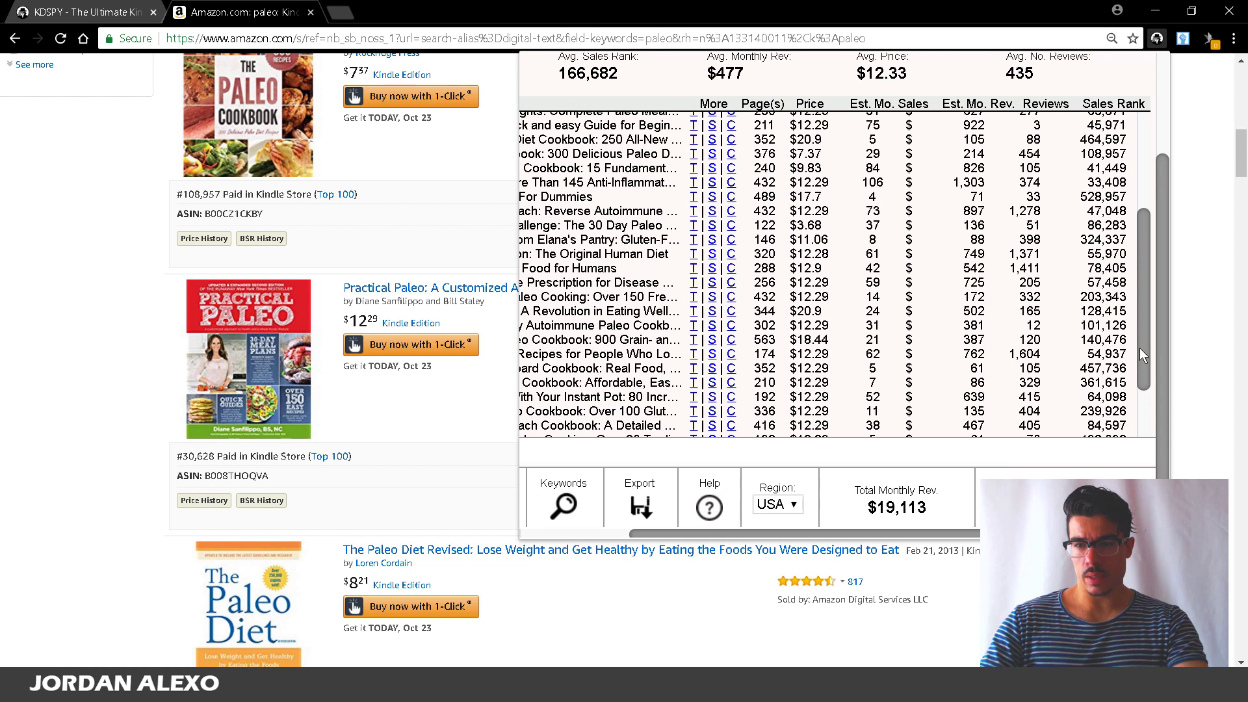
{"action": "scroll", "coordinate": [1141, 349], "scroll_direction": "down", "scroll_amount": 2}
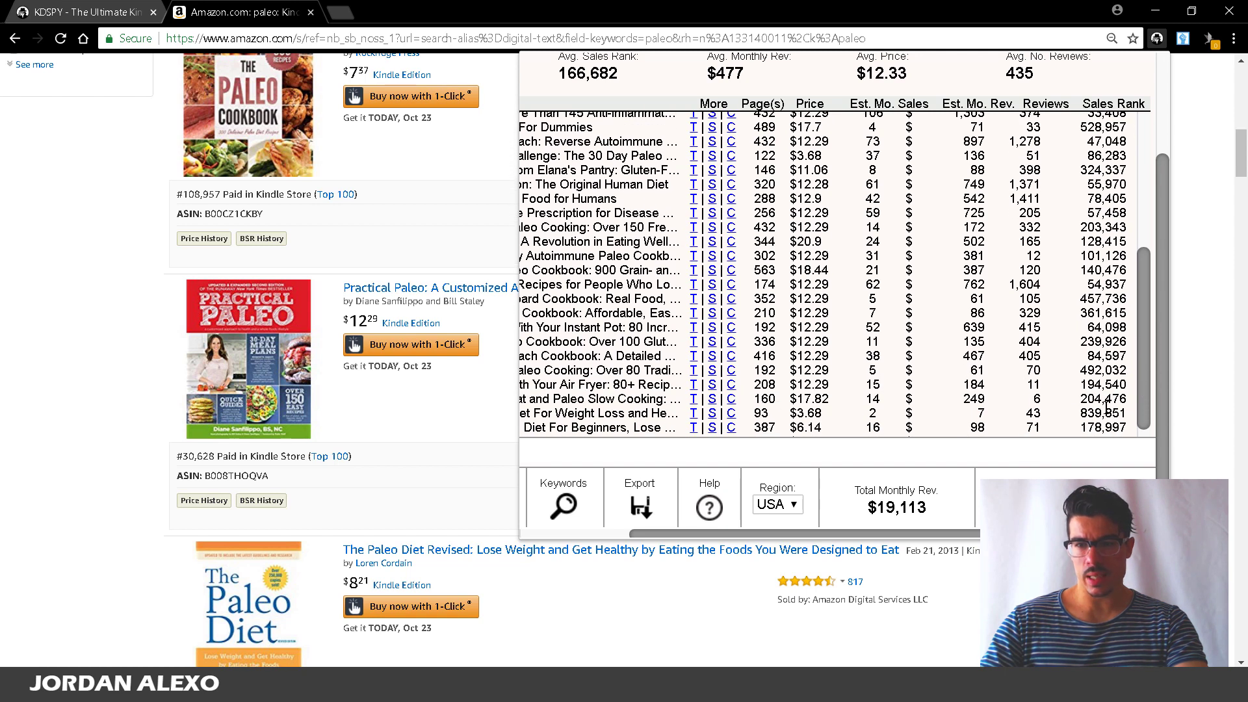
{"action": "scroll", "coordinate": [1107, 406], "scroll_direction": "up", "scroll_amount": 10}
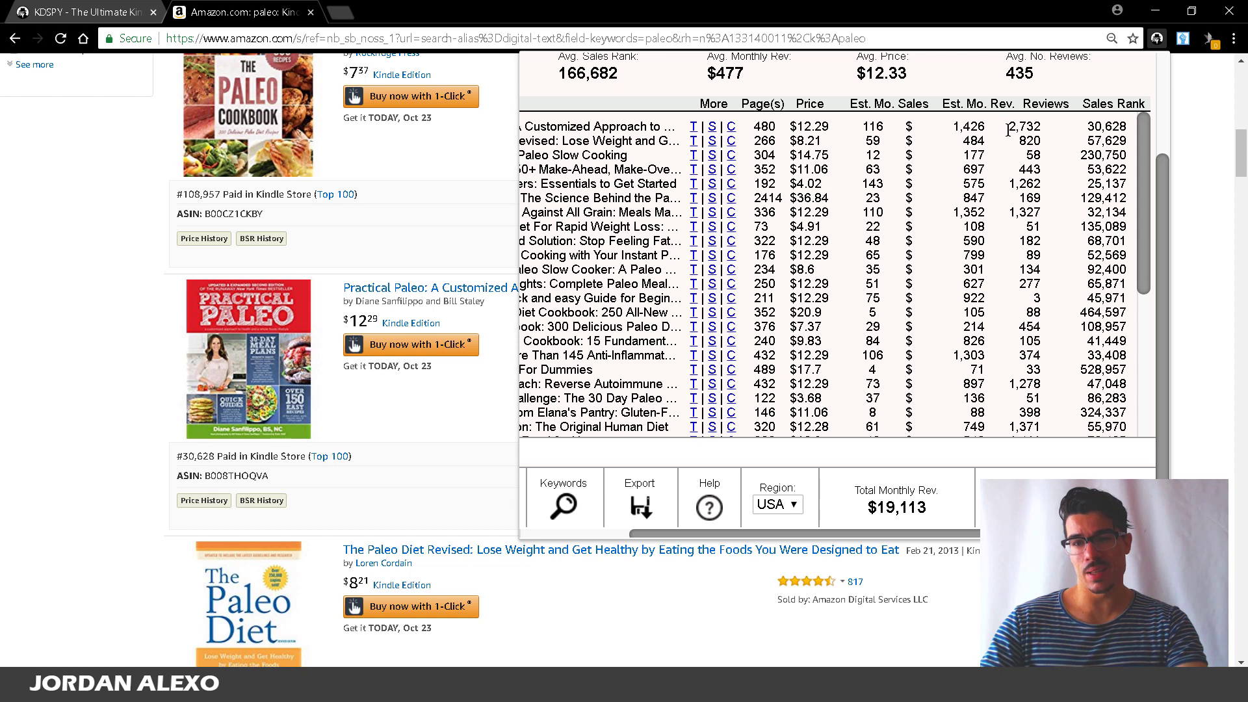
{"action": "left_click_drag", "start_coordinate": [1017, 127], "coordinate": [1039, 285]}
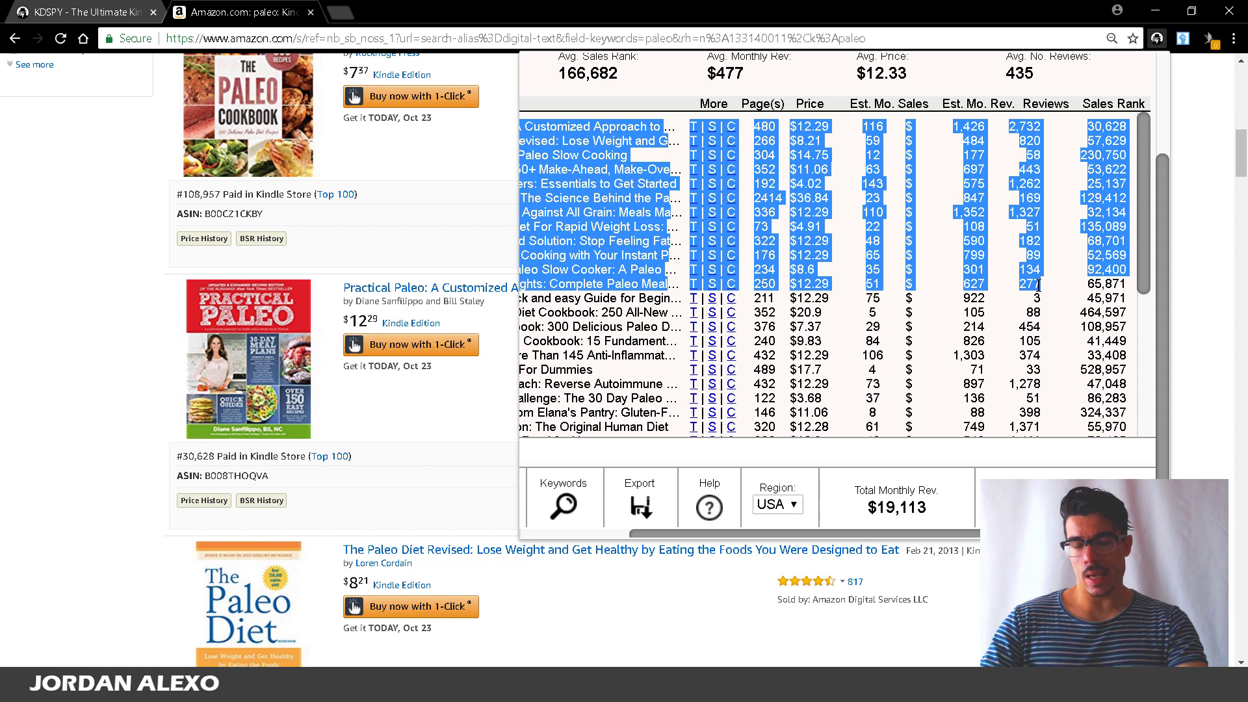
{"action": "left_click", "coordinate": [1039, 284]}
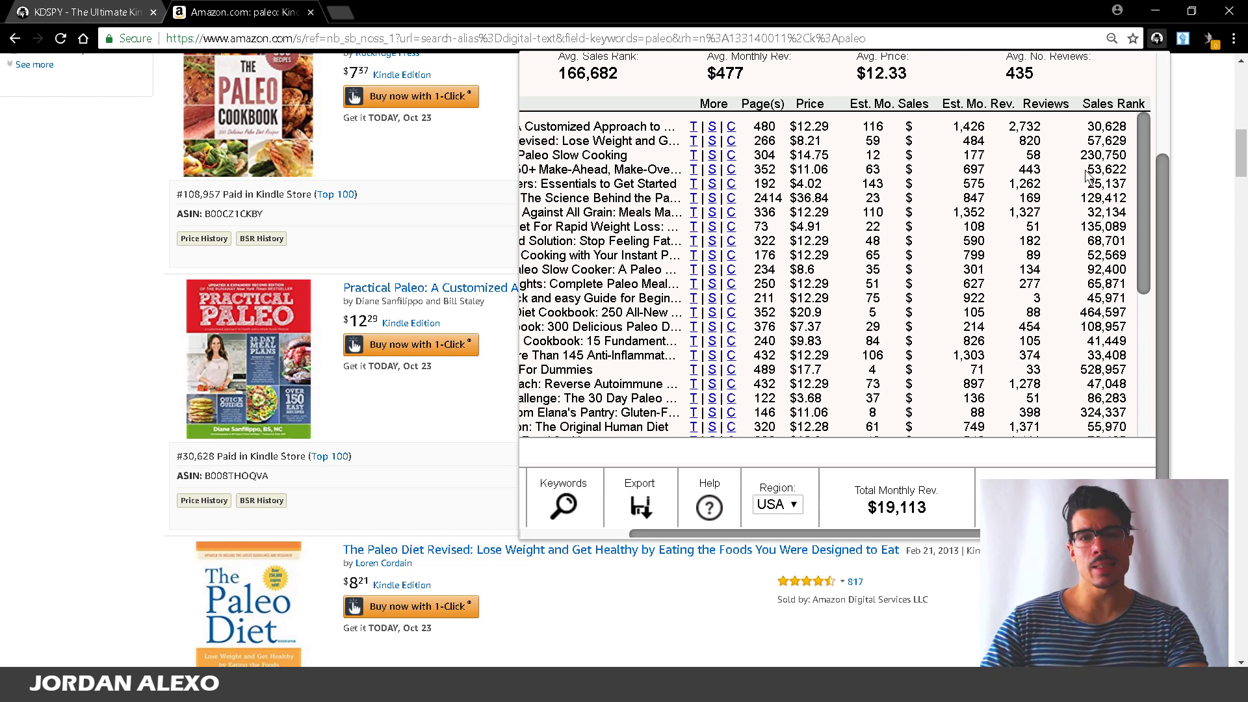
Dismiss the KDSPY report and load amazon.com in the browser tab showing the KDSPY website.
{"action": "left_click", "coordinate": [398, 243]}
{"action": "scroll", "coordinate": [398, 244], "scroll_direction": "up", "scroll_amount": 6}
{"action": "scroll", "coordinate": [398, 243], "scroll_direction": "up", "scroll_amount": 6}
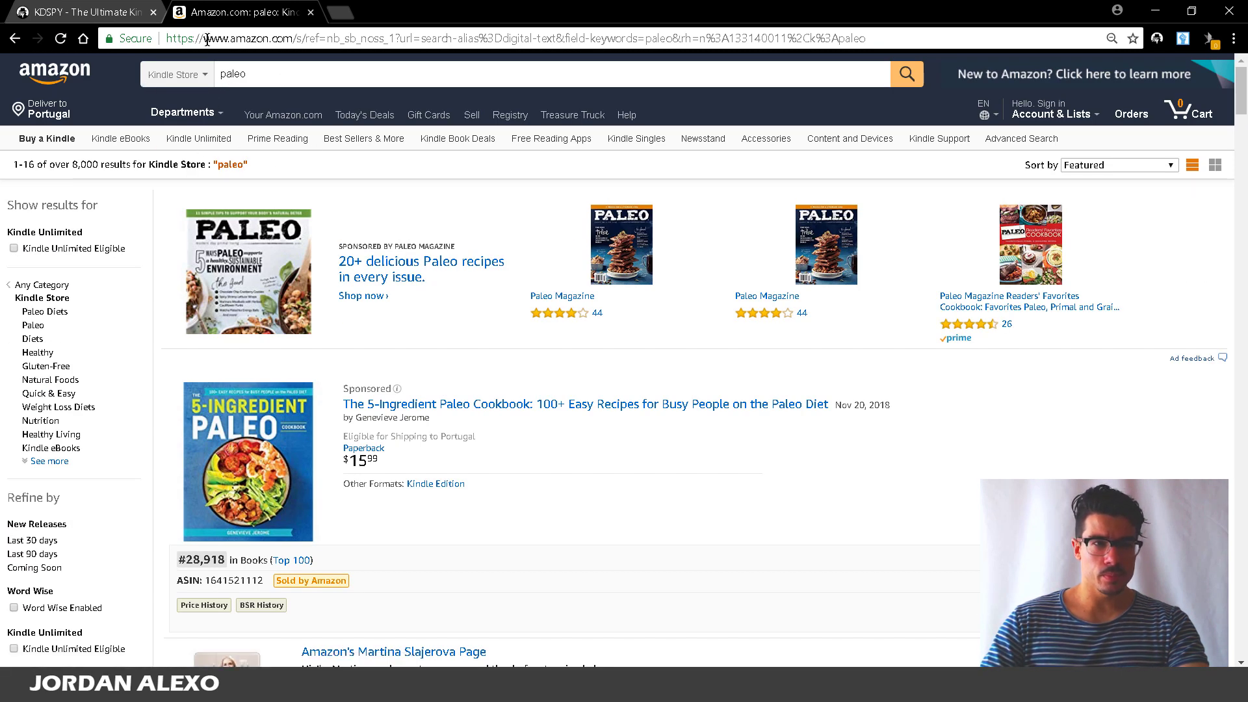
{"action": "left_click", "coordinate": [85, 10]}
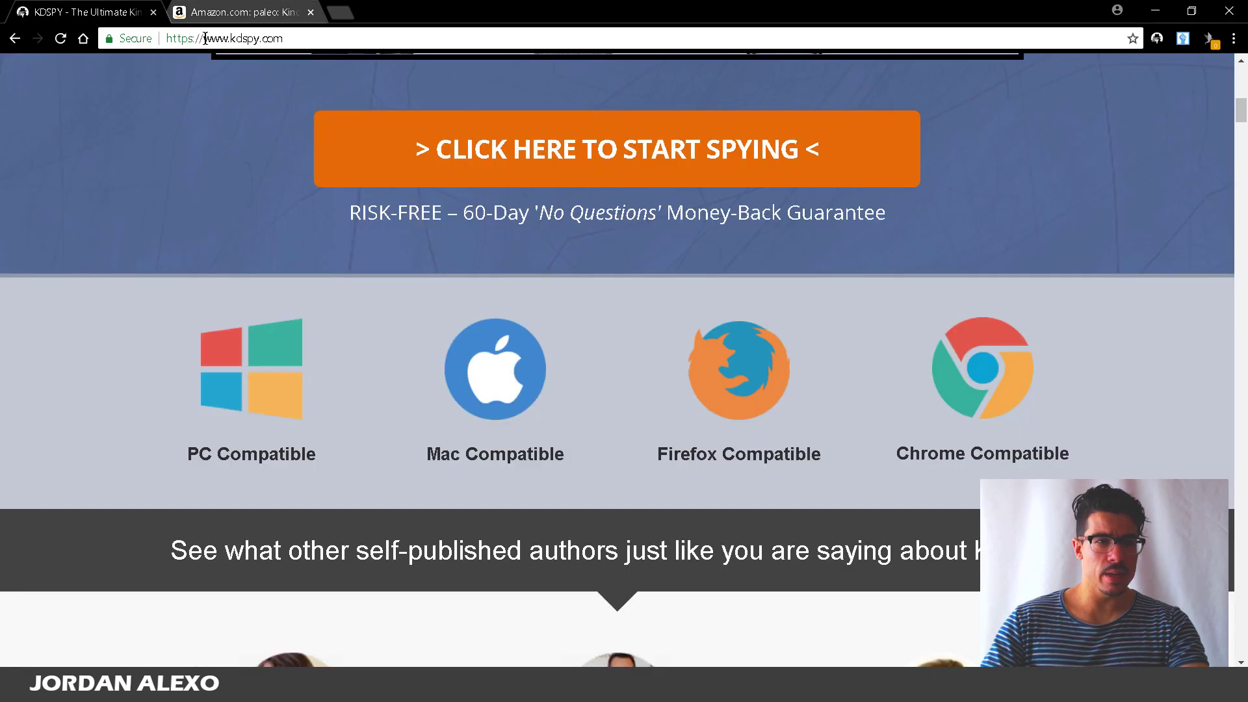
{"action": "left_click", "coordinate": [206, 38]}
{"action": "type", "text": "amazon.com"}
{"action": "key", "text": "Return"}
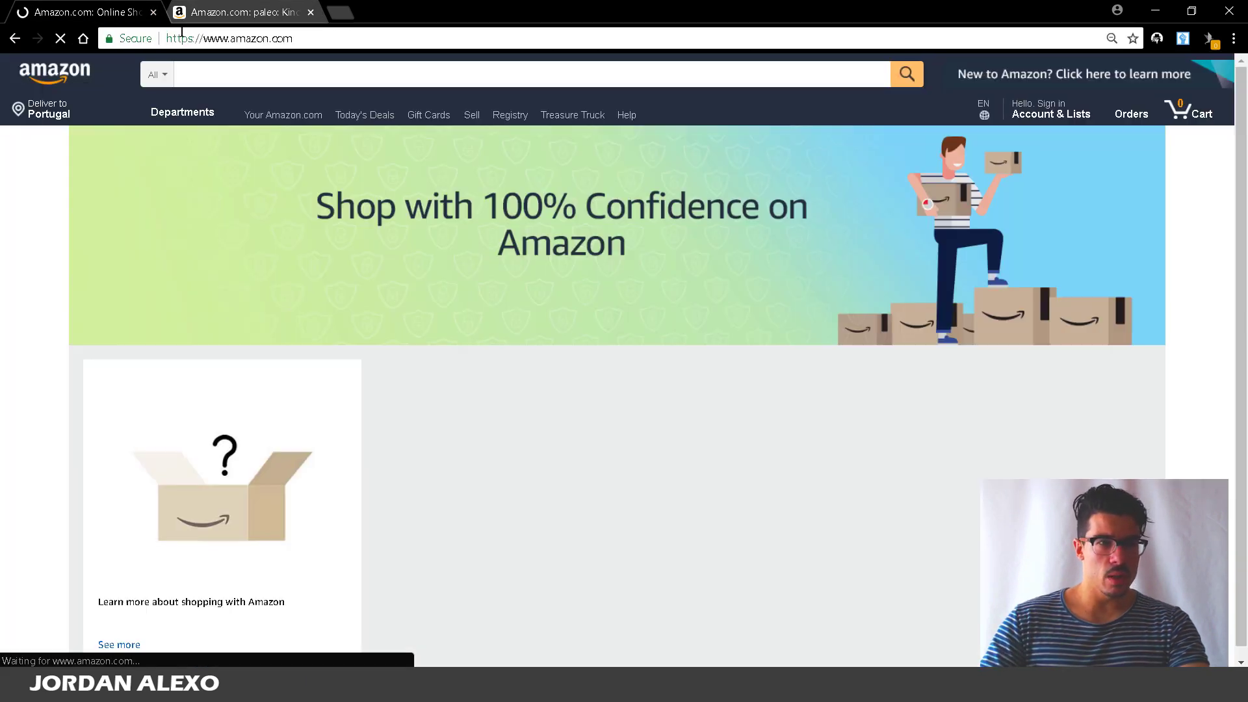
Limit the Amazon search to the Kindle Store department.
{"action": "left_click", "coordinate": [195, 39]}
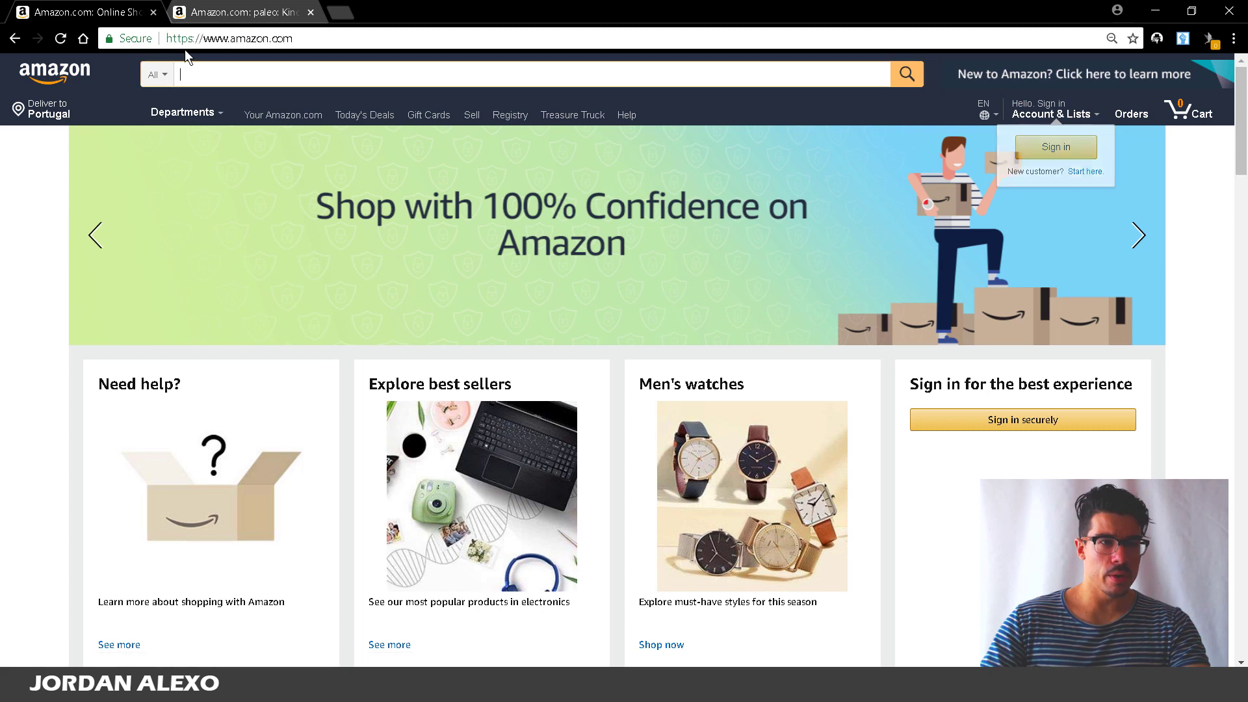
{"action": "left_click", "coordinate": [171, 87]}
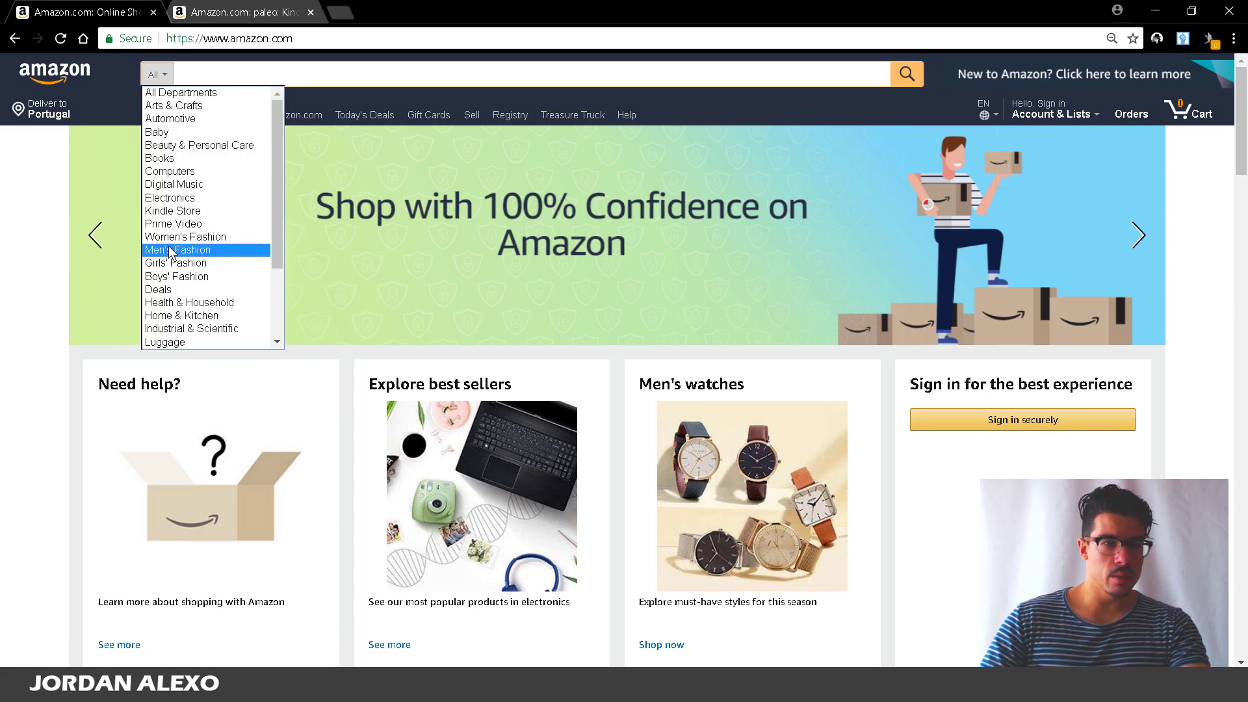
{"action": "scroll", "coordinate": [215, 241], "scroll_direction": "down", "scroll_amount": 3}
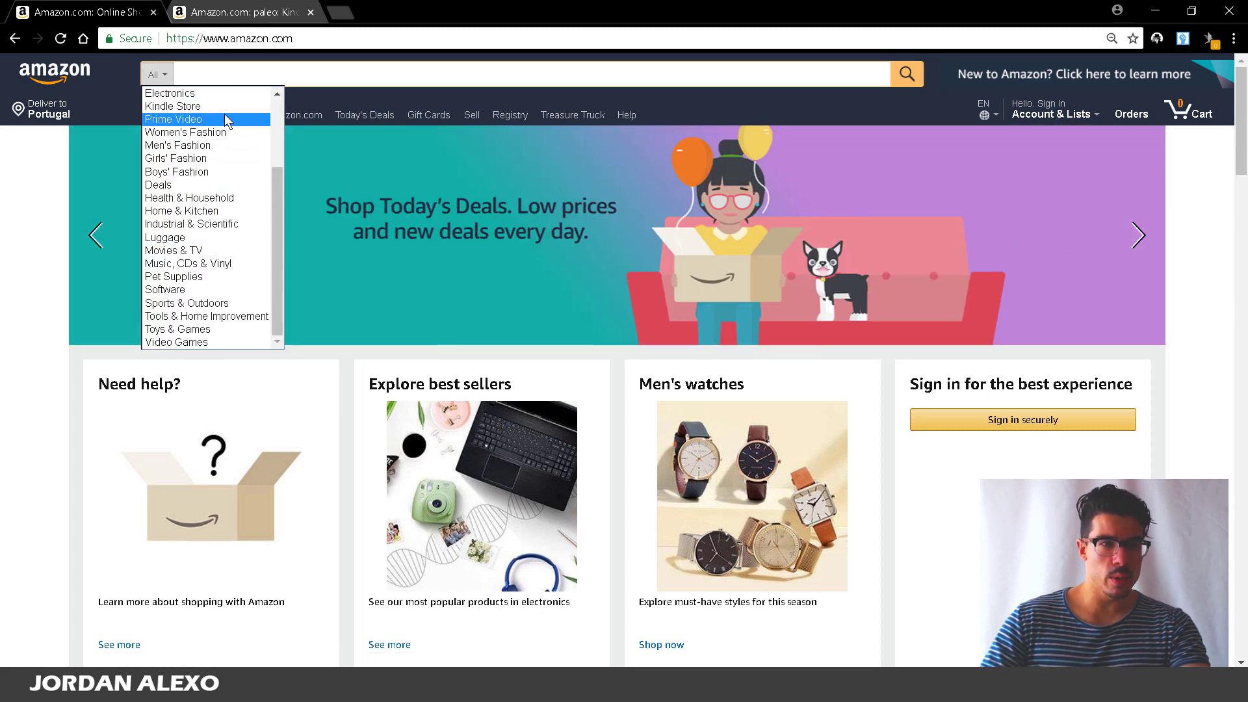
{"action": "left_click", "coordinate": [221, 106]}
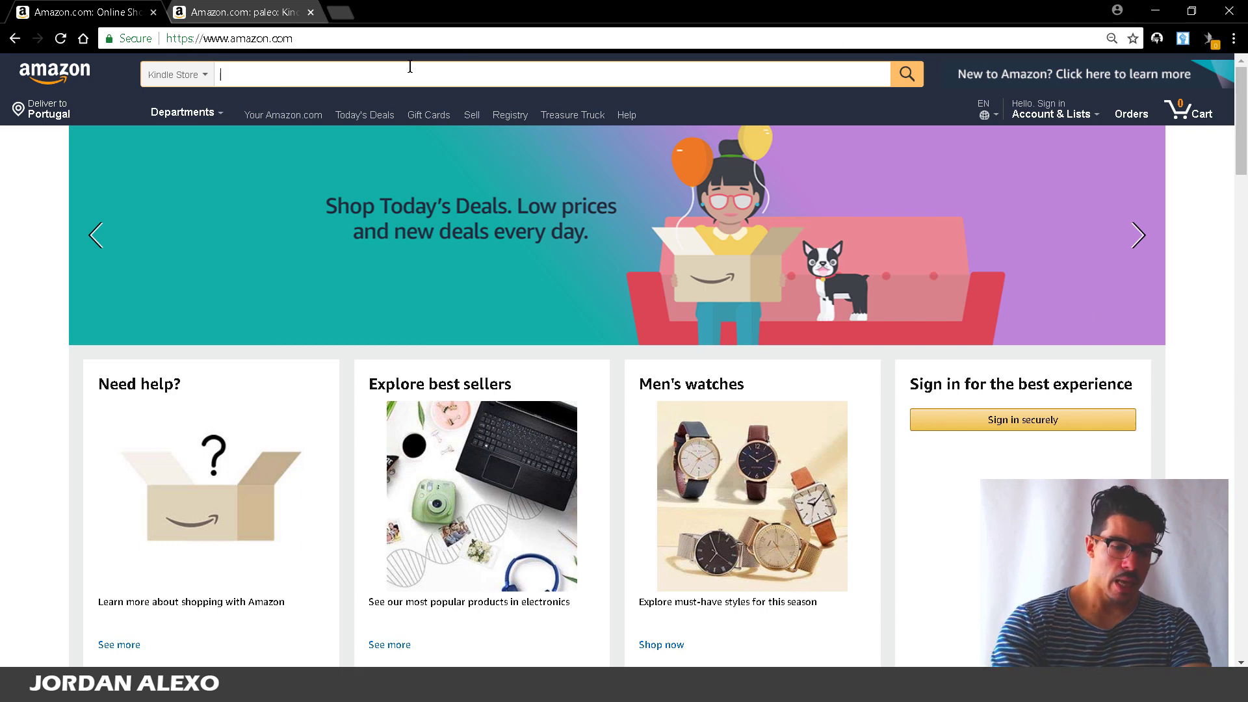
Search the Kindle Store for "paleo for beginners" and start KDSPY on the results.
{"action": "type", "text": "paleo for b"}
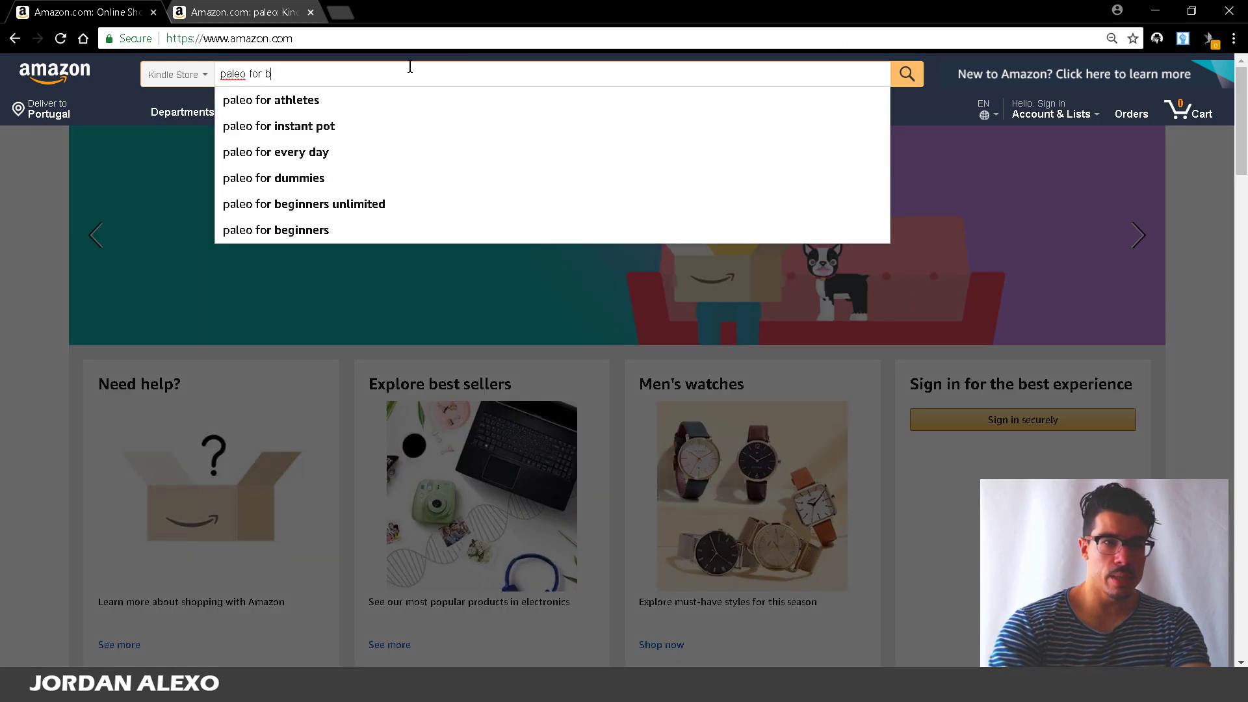
{"action": "type", "text": "eginners"}
{"action": "key", "text": "Return"}
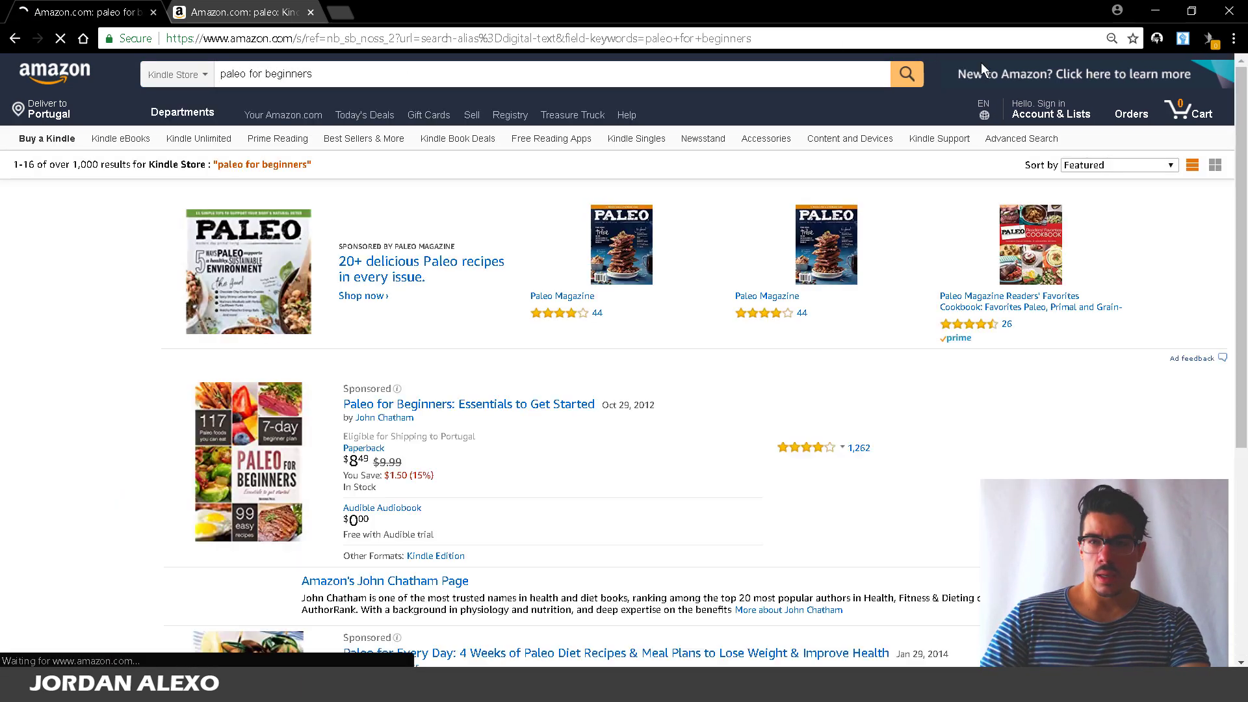
{"action": "left_click", "coordinate": [1158, 39]}
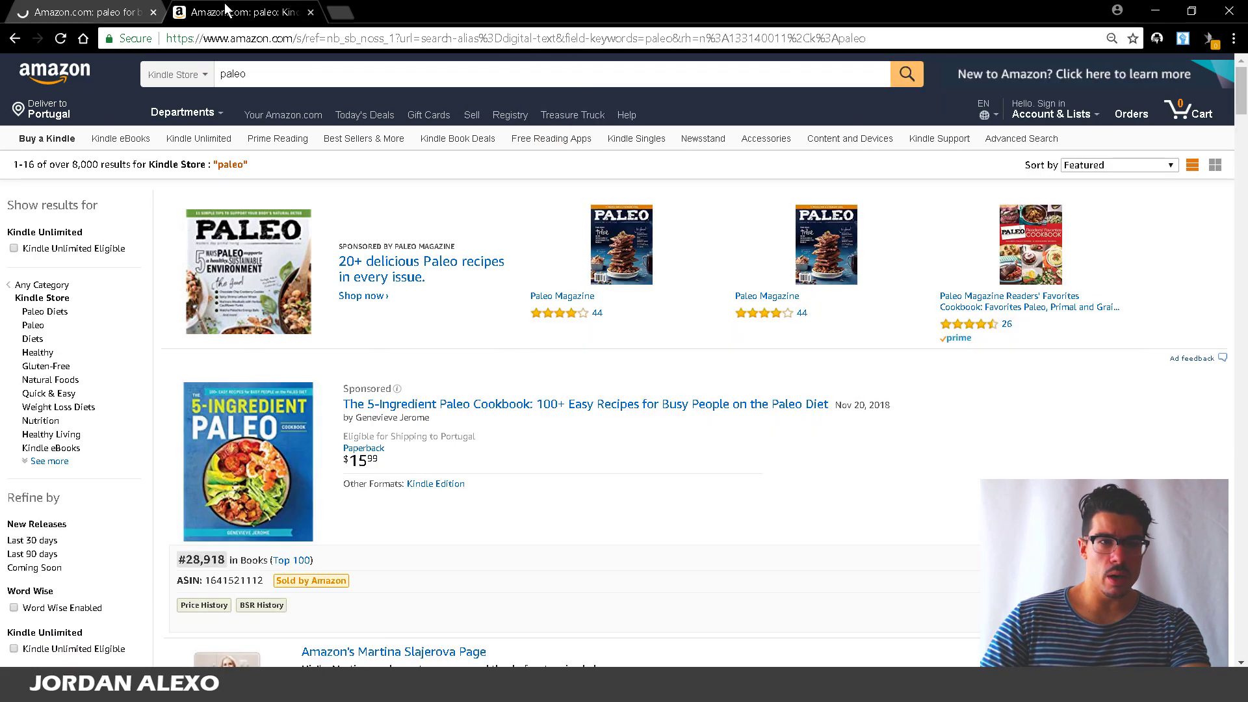
In the tab with the "paleo" results, search for "paleo coobook" and run KDSPY on the results.
{"action": "left_click", "coordinate": [302, 77]}
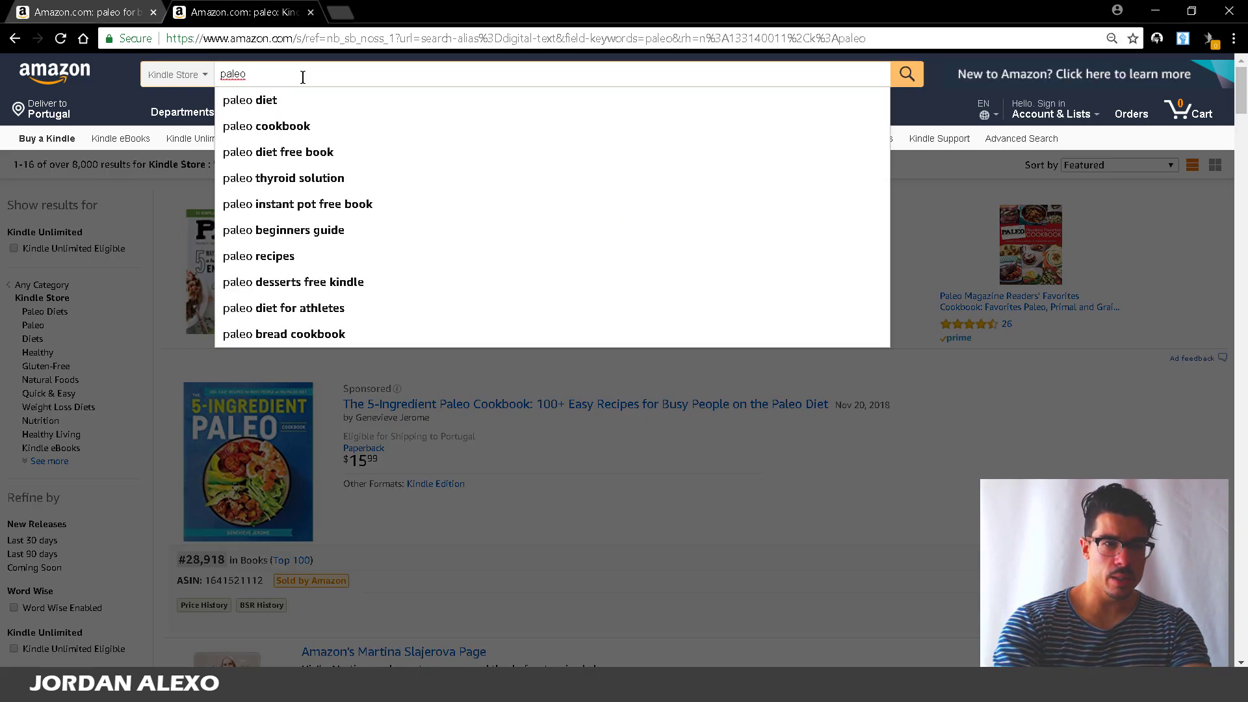
{"action": "type", "text": "coobook"}
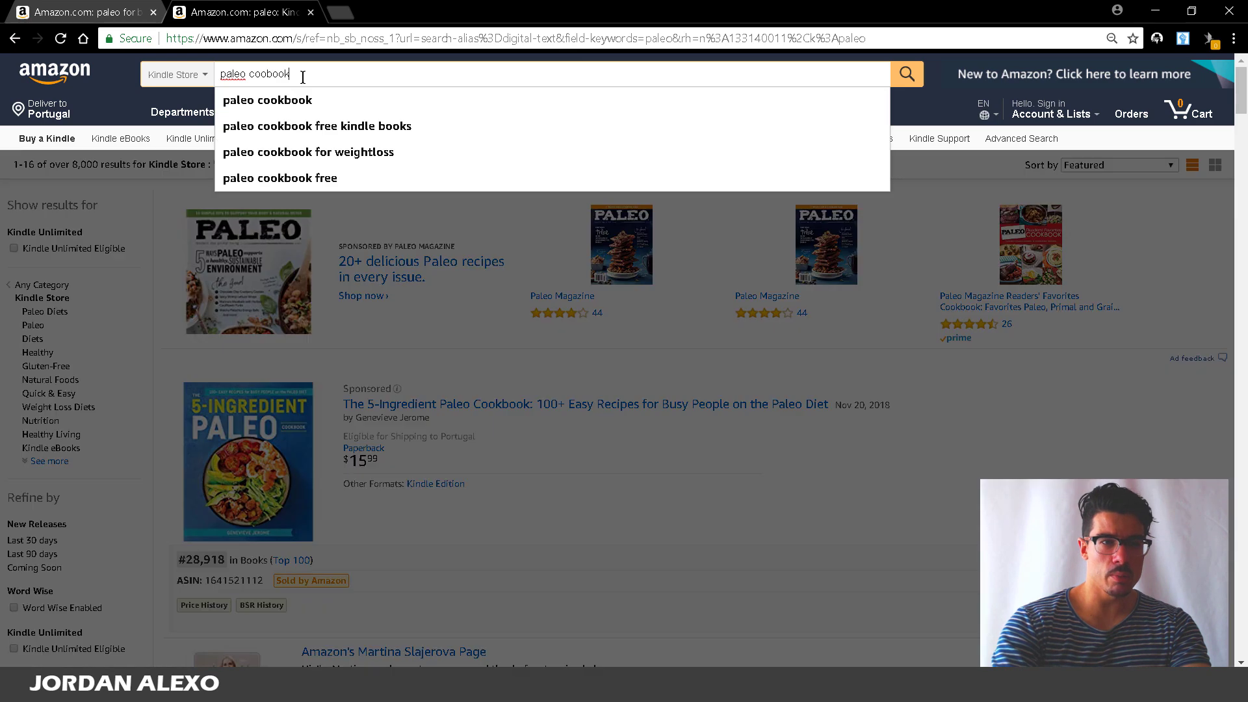
{"action": "key", "text": "Return"}
{"action": "left_click", "coordinate": [1156, 39]}
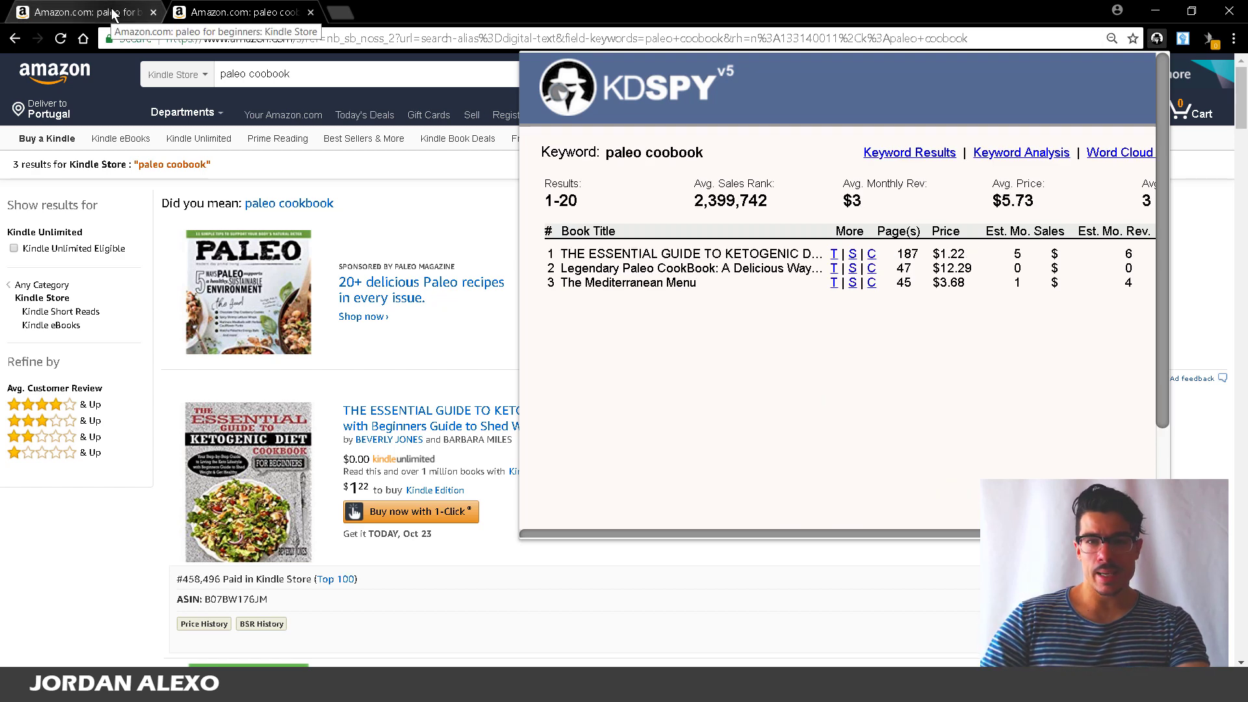
Return to the "paleo for beginners" results and generate their KDSPY report.
{"action": "left_click", "coordinate": [114, 14]}
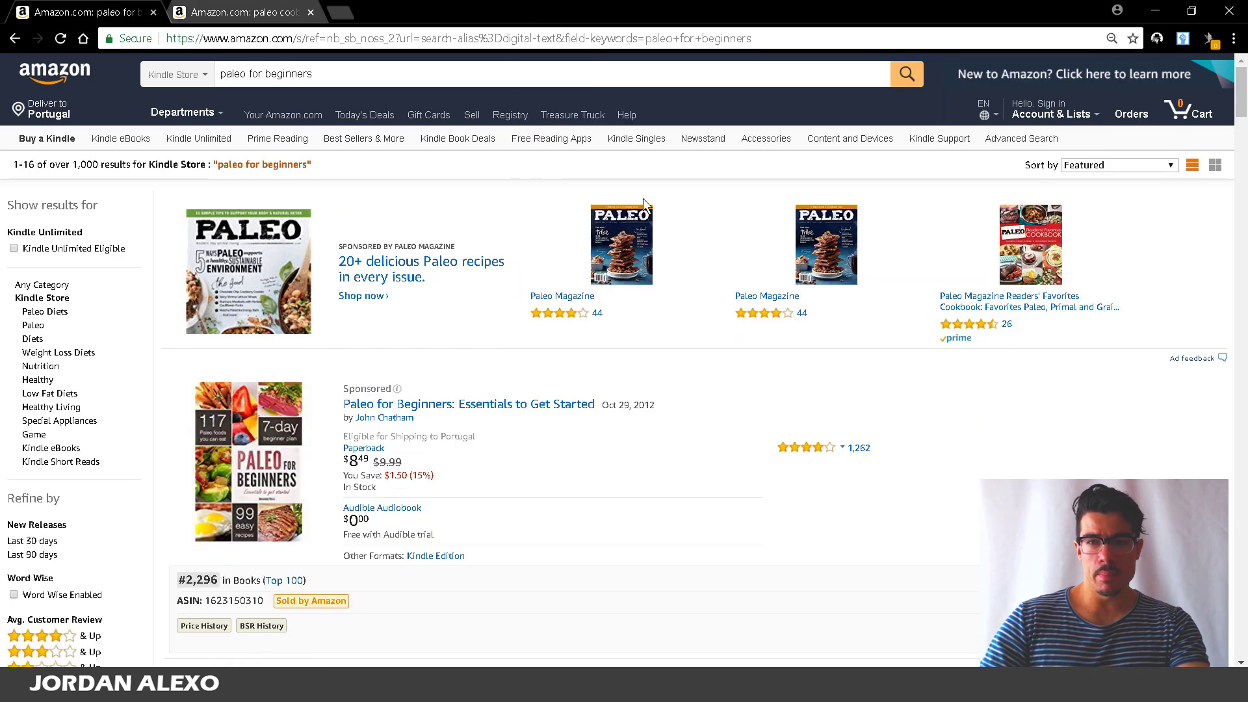
{"action": "left_click", "coordinate": [1161, 36]}
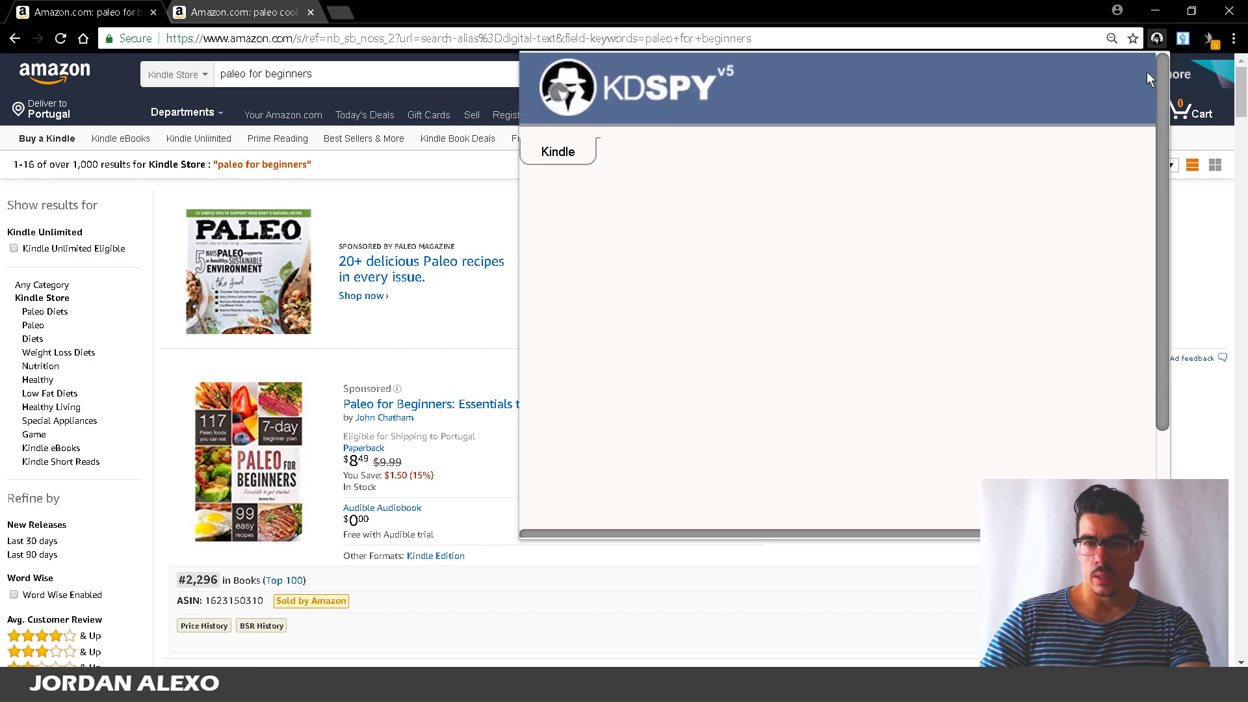
{"action": "scroll", "coordinate": [905, 442], "scroll_direction": "down", "scroll_amount": 1}
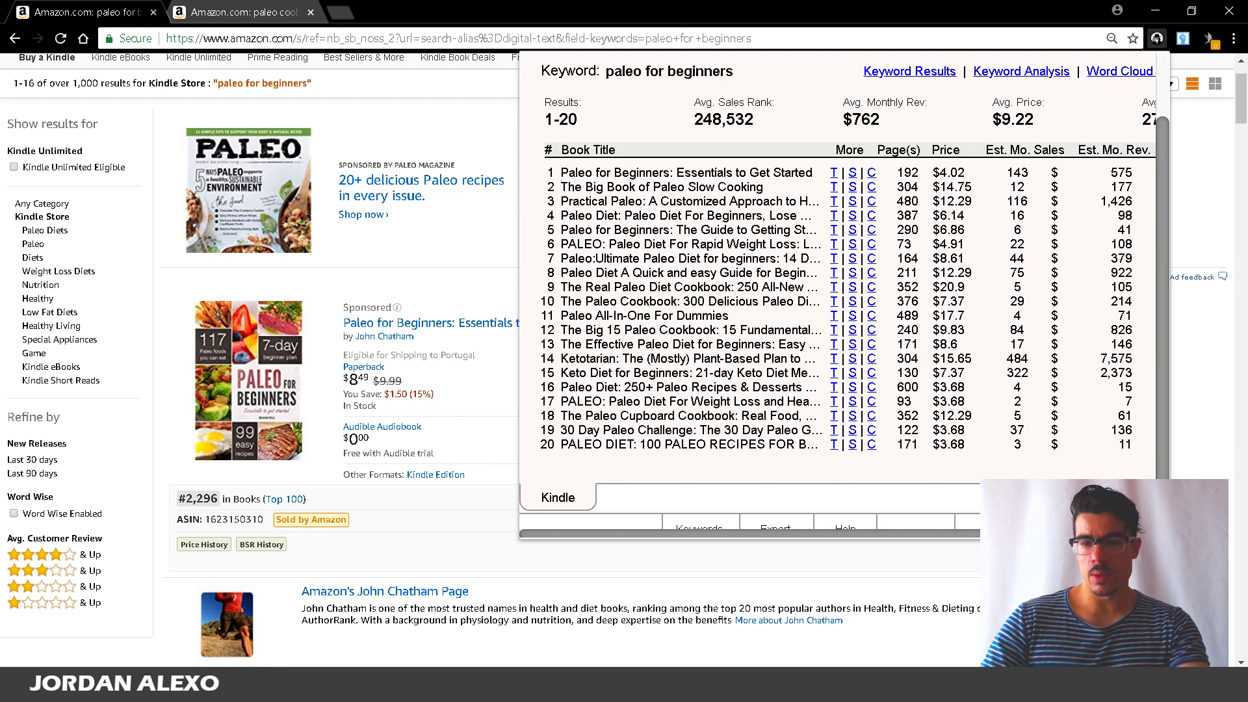
{"action": "scroll", "coordinate": [839, 299], "scroll_direction": "right", "scroll_amount": 5}
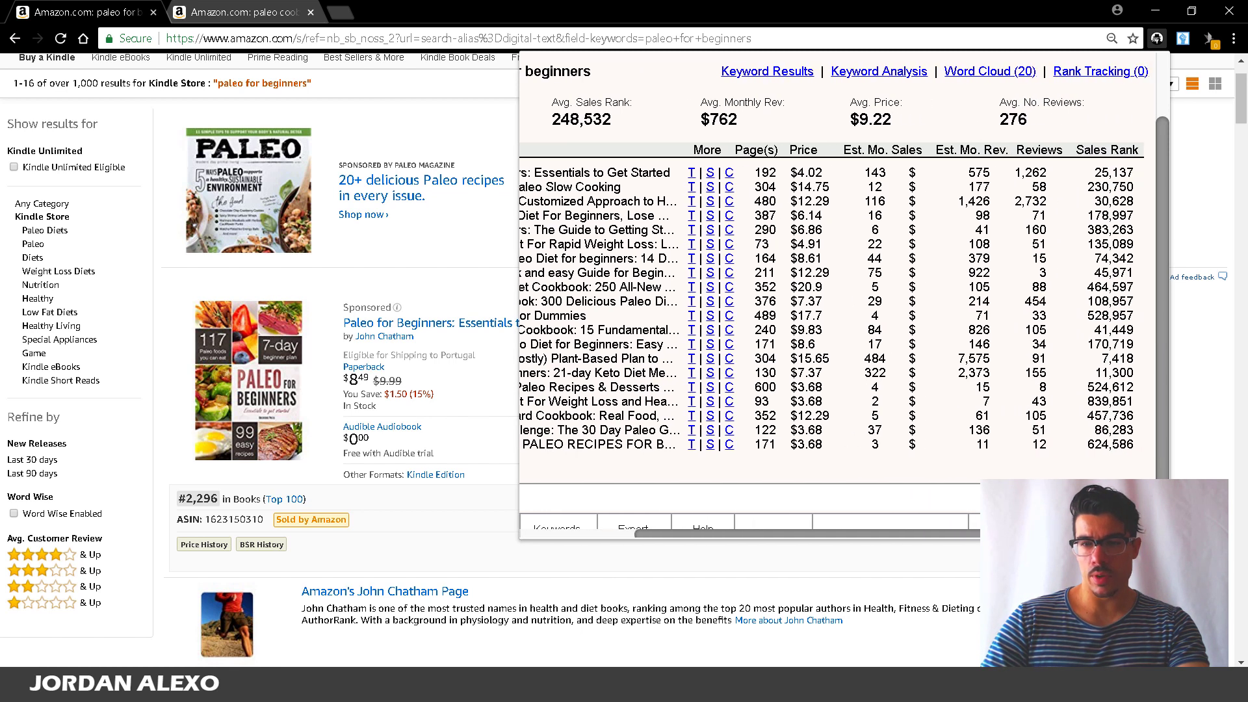
Examine the sales ranks, review counts, page counts, prices and total monthly revenue of the "paleo for beginners" books.
{"action": "left_click_drag", "start_coordinate": [1054, 534], "coordinate": [1052, 534]}
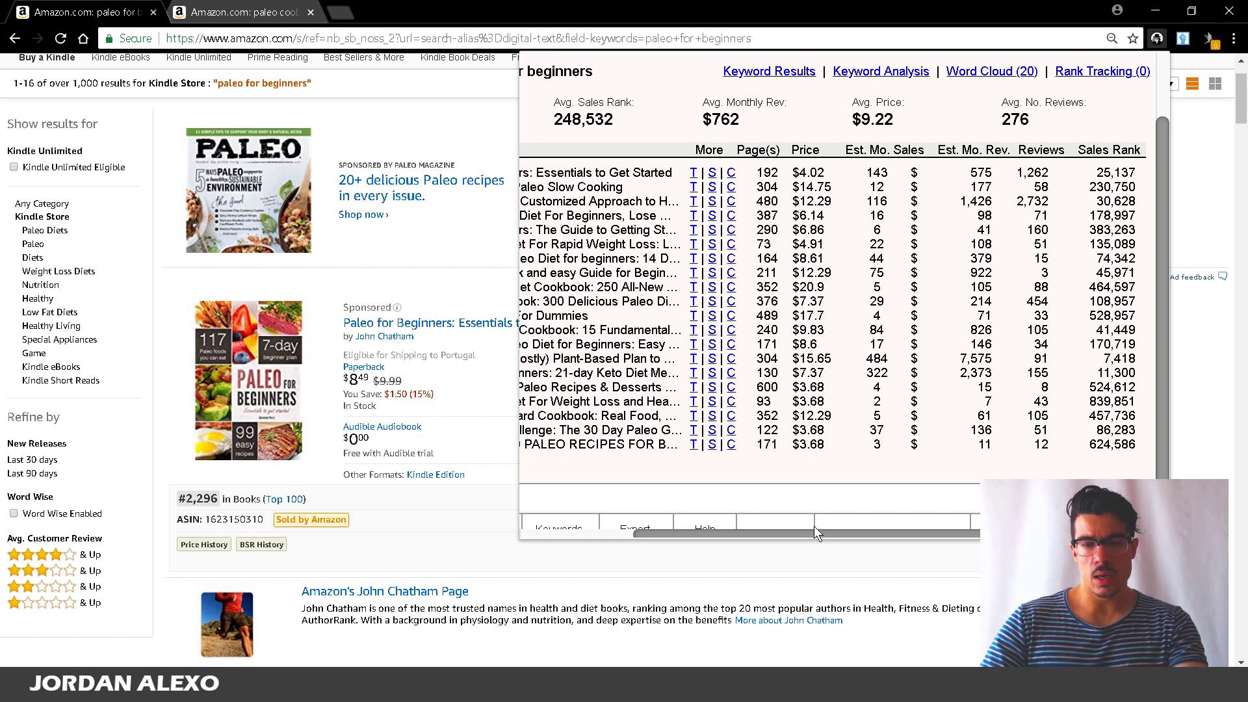
{"action": "left_click_drag", "start_coordinate": [814, 526], "coordinate": [747, 537]}
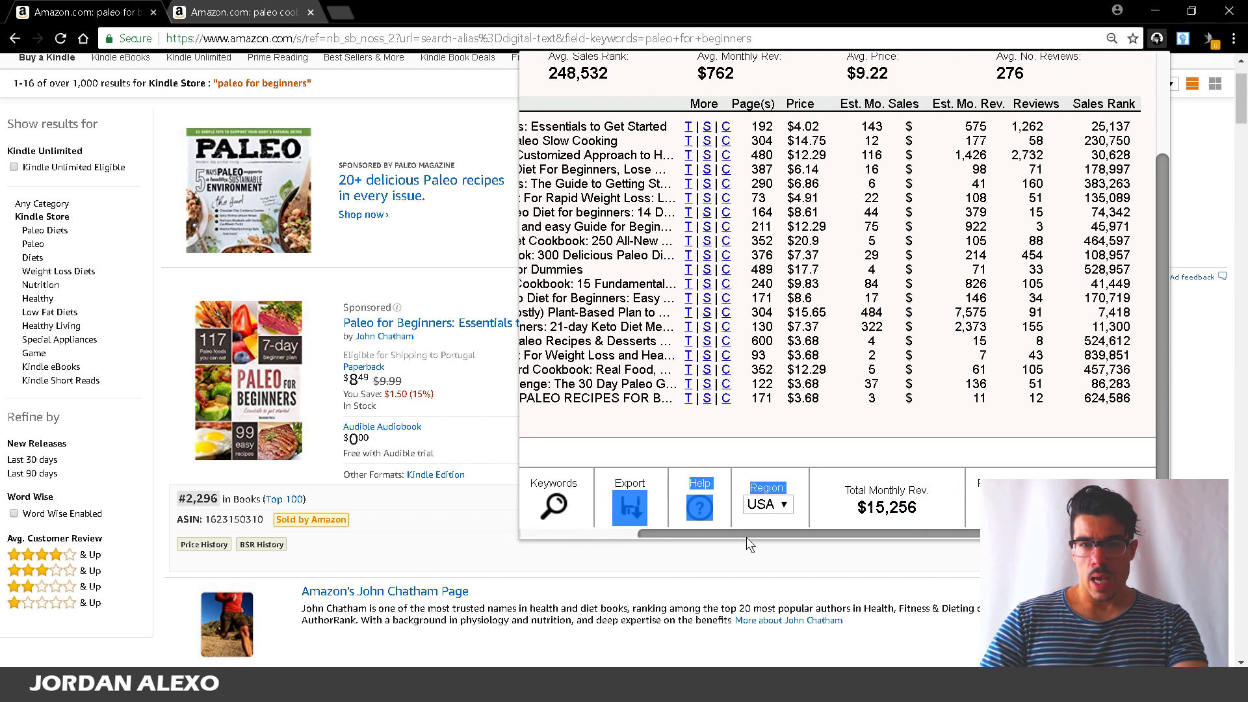
{"action": "scroll", "coordinate": [648, 344], "scroll_direction": "up", "scroll_amount": 3}
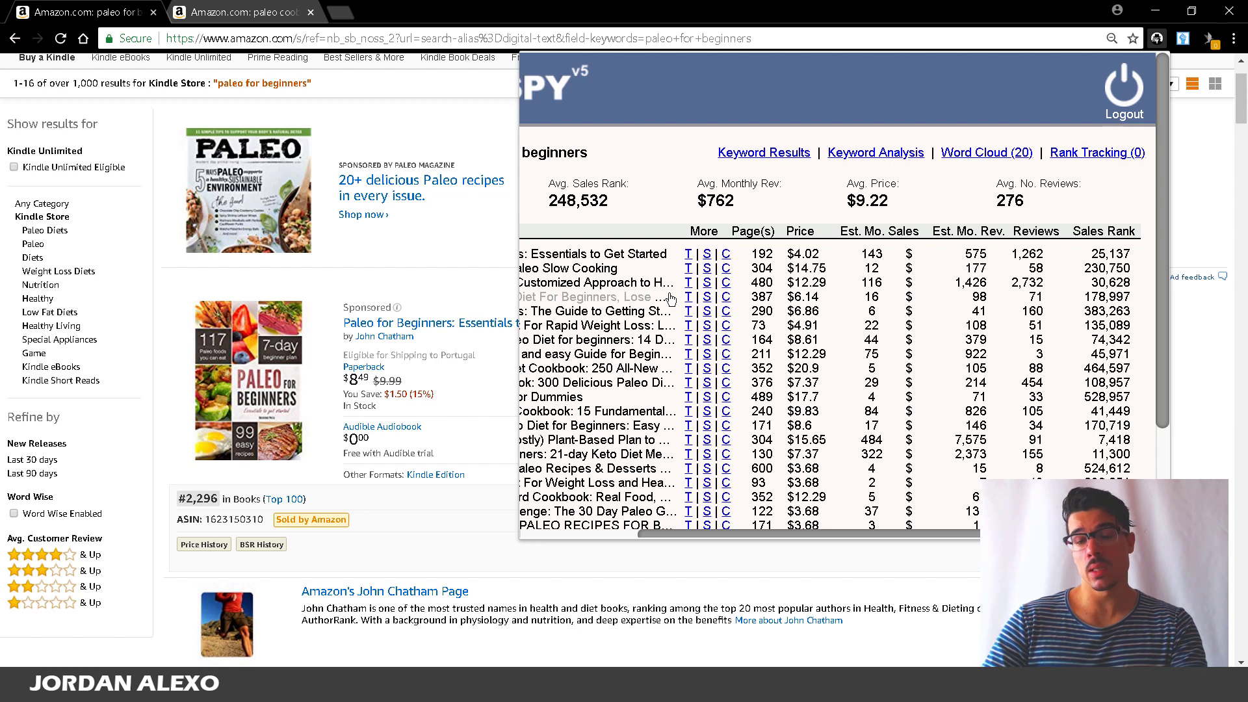
{"action": "scroll", "coordinate": [691, 296], "scroll_direction": "down", "scroll_amount": 2}
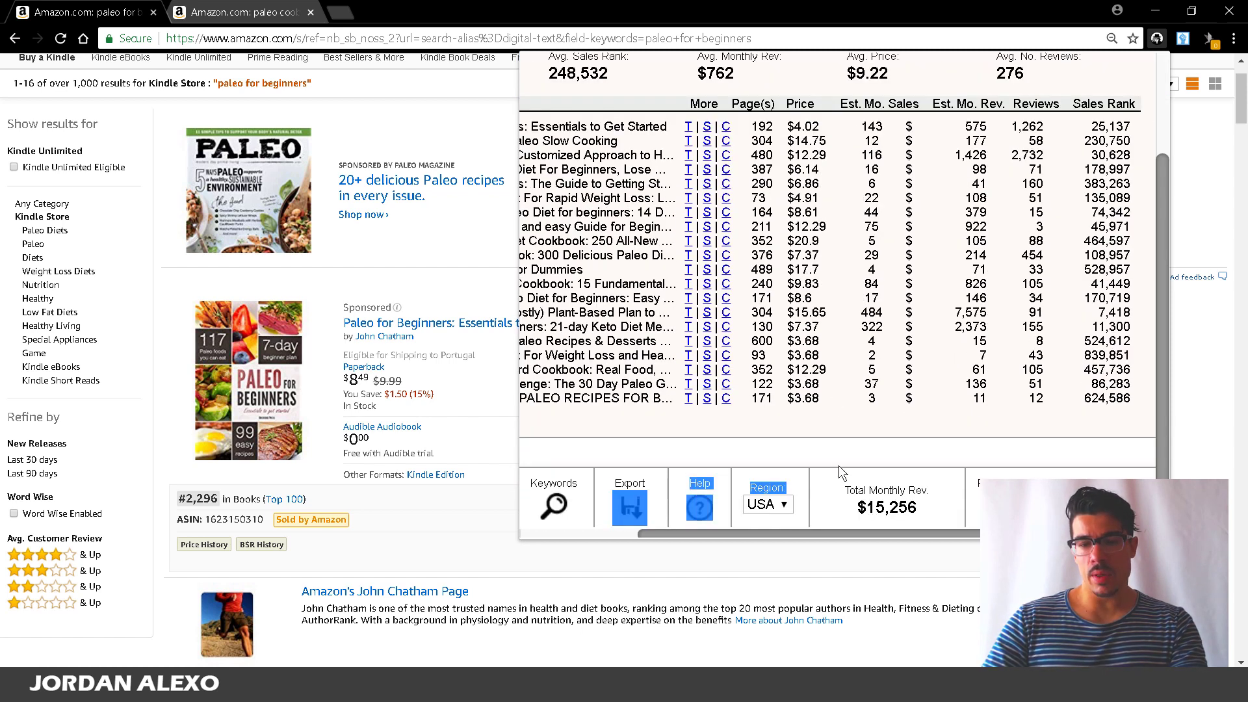
{"action": "scroll", "coordinate": [843, 458], "scroll_direction": "up", "scroll_amount": 2}
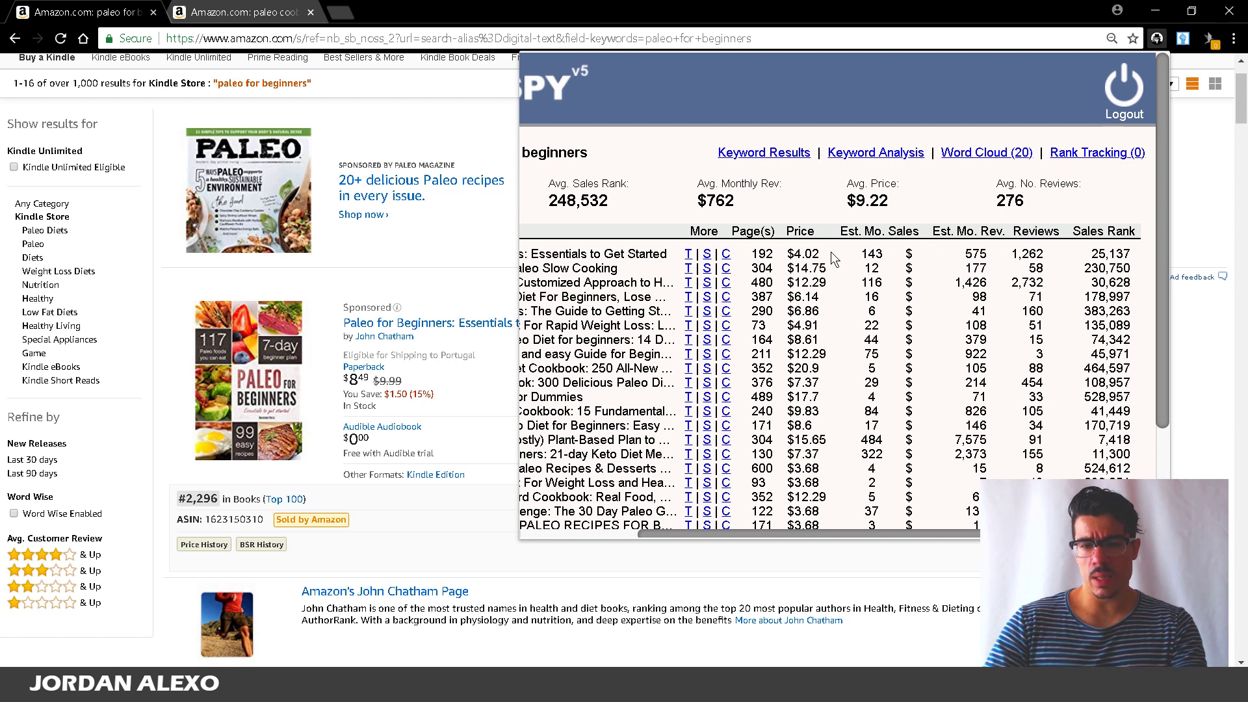
{"action": "scroll", "coordinate": [829, 252], "scroll_direction": "down", "scroll_amount": 2}
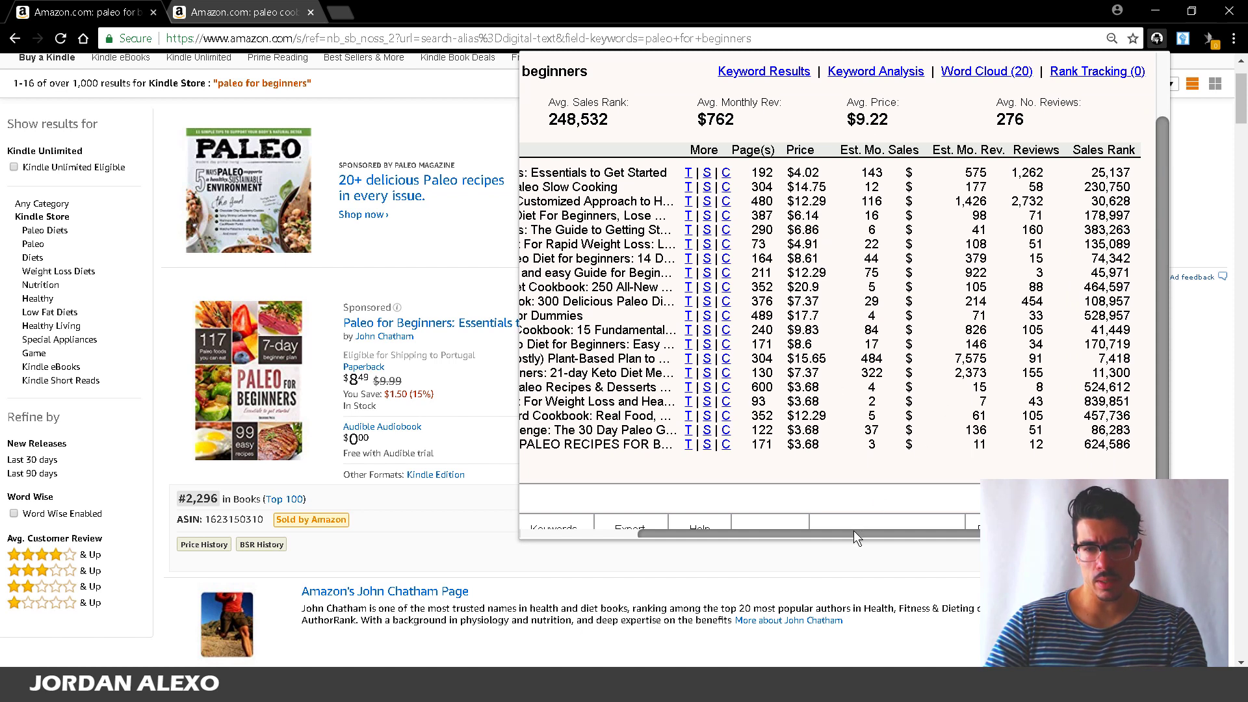
{"action": "left_click_drag", "start_coordinate": [1135, 401], "coordinate": [1088, 402]}
{"action": "left_click", "coordinate": [1089, 402]}
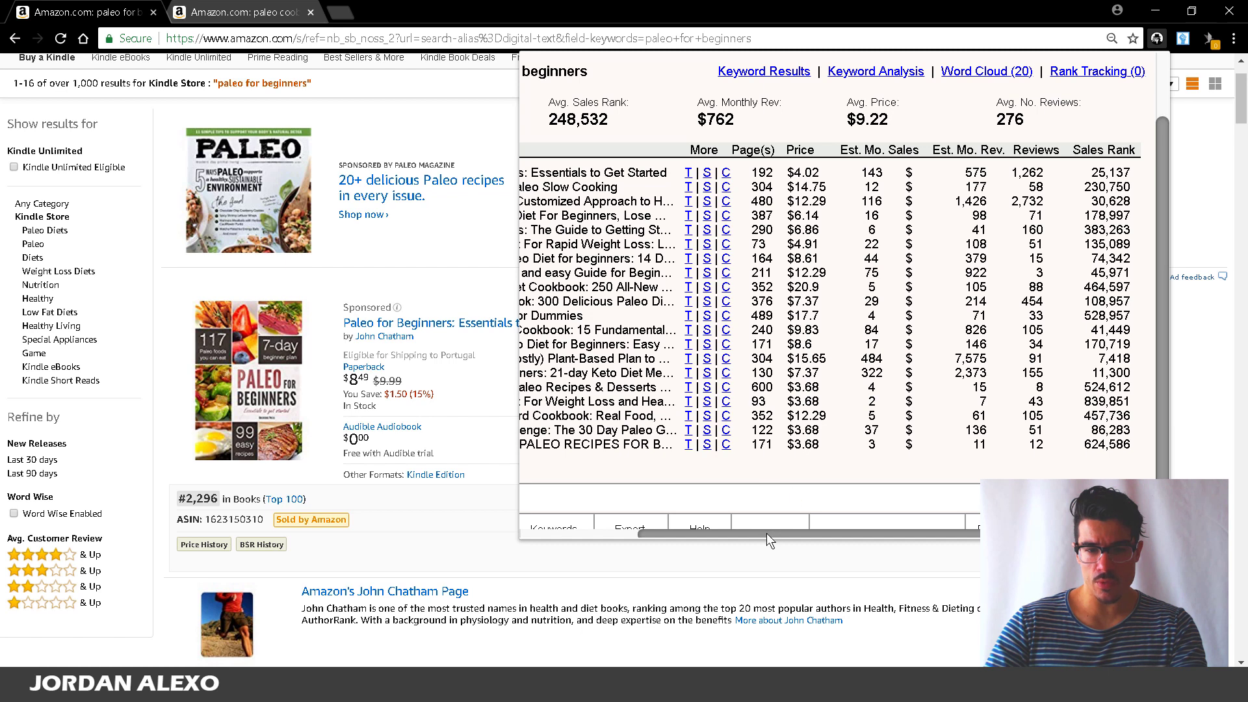
{"action": "mouse_move", "coordinate": [766, 533]}
{"action": "left_mouse_down"}
{"action": "mouse_move", "coordinate": [642, 524]}
{"action": "mouse_move", "coordinate": [749, 553]}
{"action": "mouse_move", "coordinate": [766, 529]}
{"action": "left_mouse_up"}
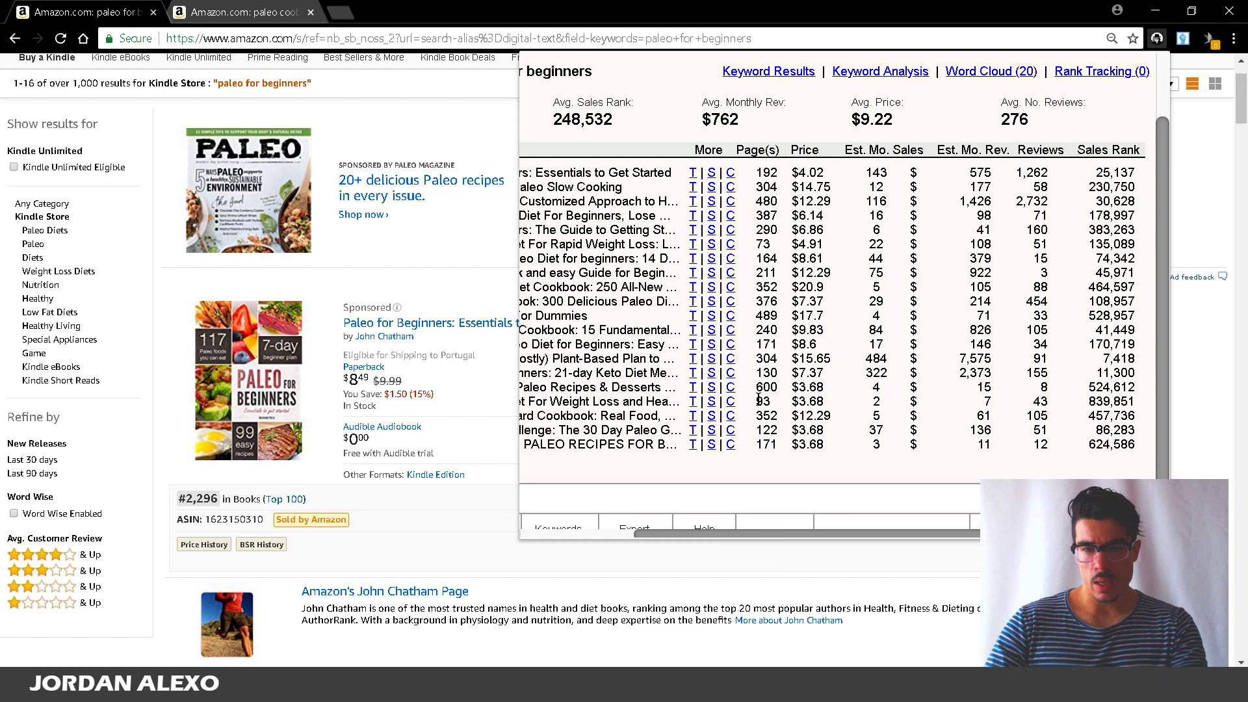
{"action": "left_click_drag", "start_coordinate": [760, 399], "coordinate": [777, 408]}
{"action": "left_click", "coordinate": [779, 408]}
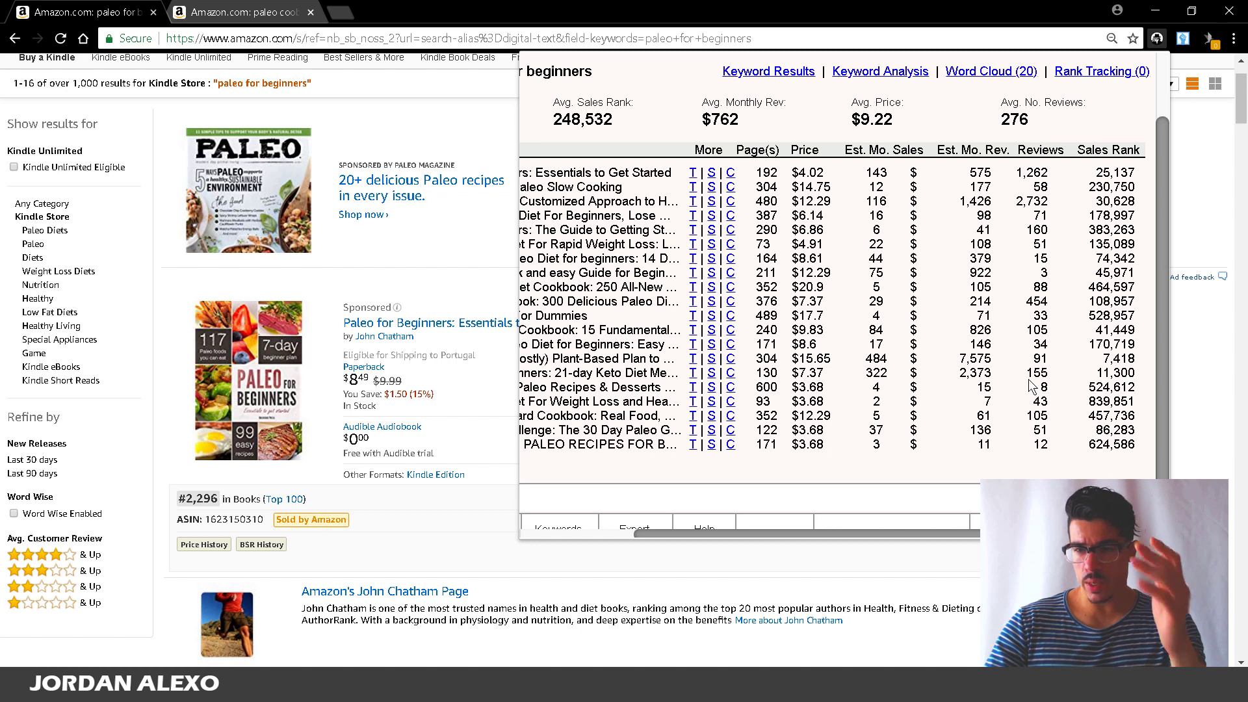
Open the product page of "PALEO: Paleo Diet For Weight Loss and Health" from the report in a new tab and switch to it.
{"action": "left_click_drag", "start_coordinate": [1142, 408], "coordinate": [682, 442]}
{"action": "right_click", "coordinate": [687, 418]}
{"action": "left_click", "coordinate": [687, 418]}
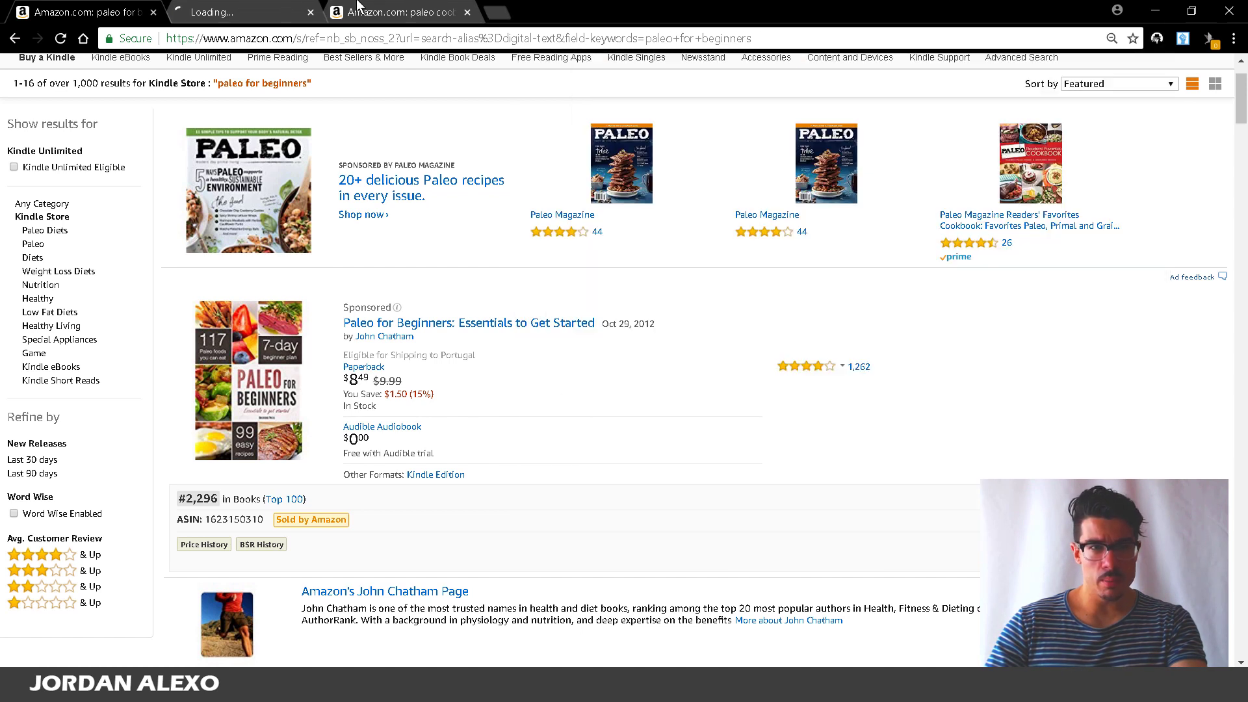
{"action": "left_click", "coordinate": [290, 8]}
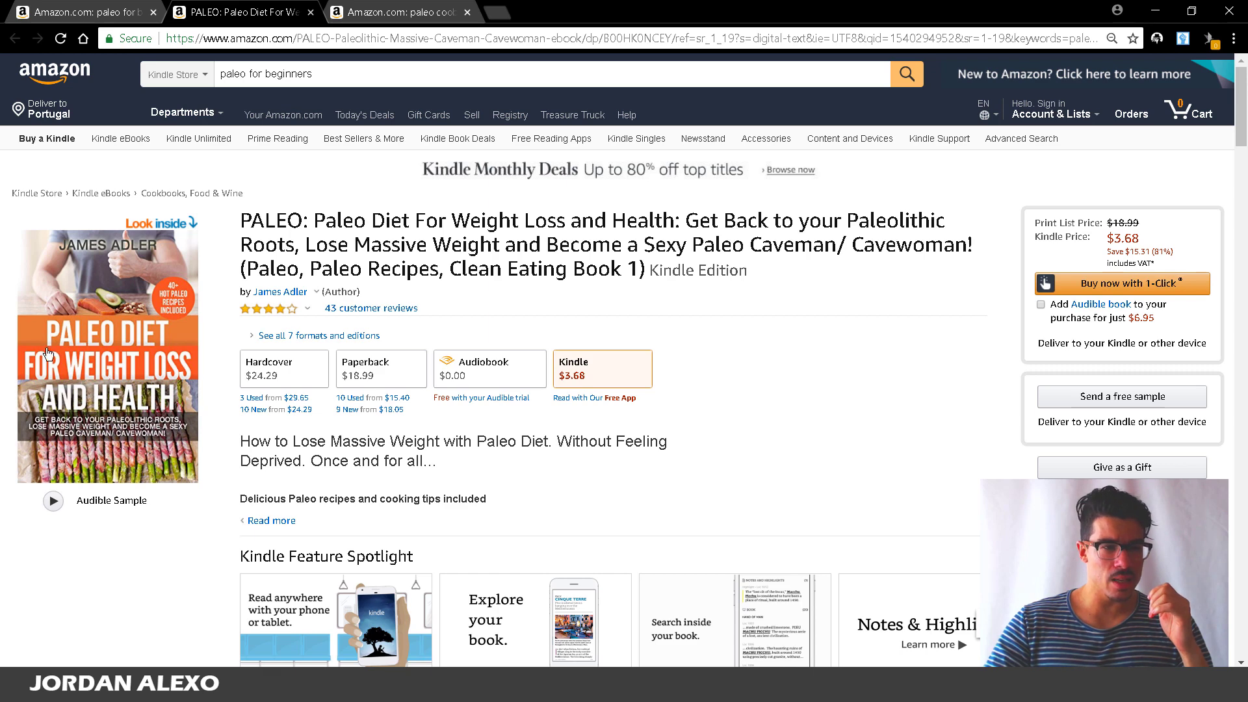
Expand the book's description and examine its cover, title, formats and content preview to judge its quality.
{"action": "scroll", "coordinate": [38, 367], "scroll_direction": "down", "scroll_amount": 1}
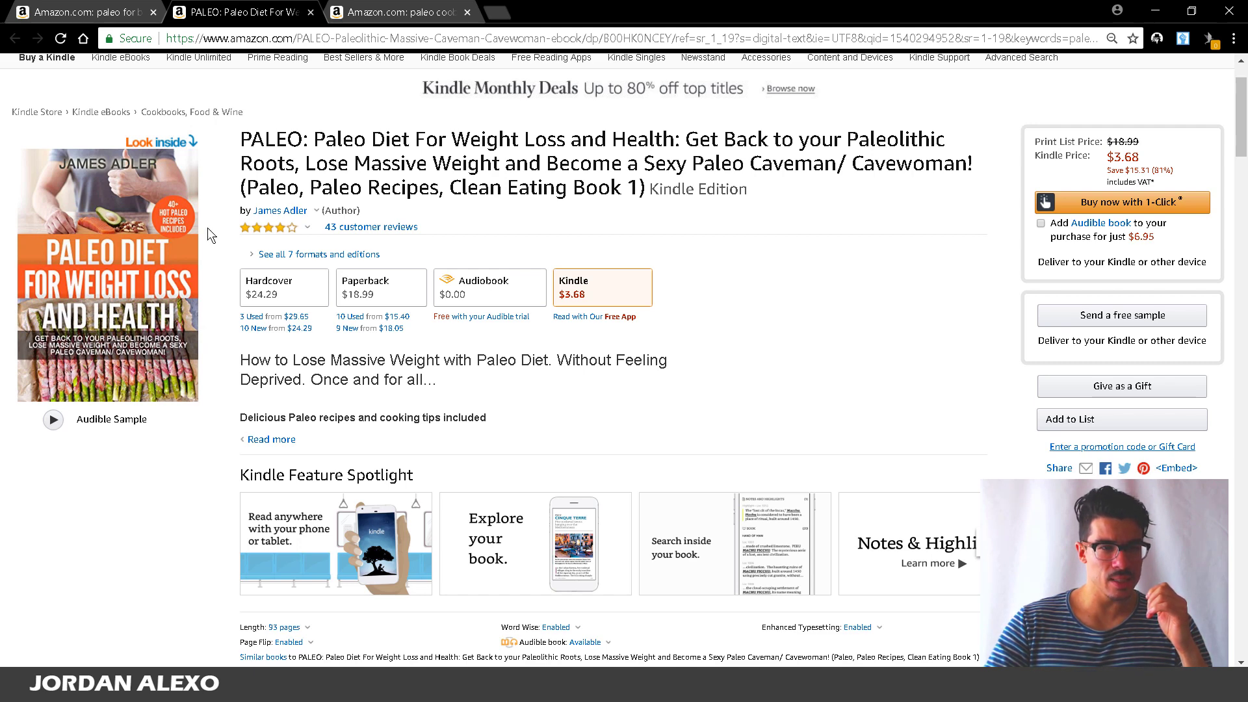
{"action": "scroll", "coordinate": [74, 196], "scroll_direction": "up", "scroll_amount": 2}
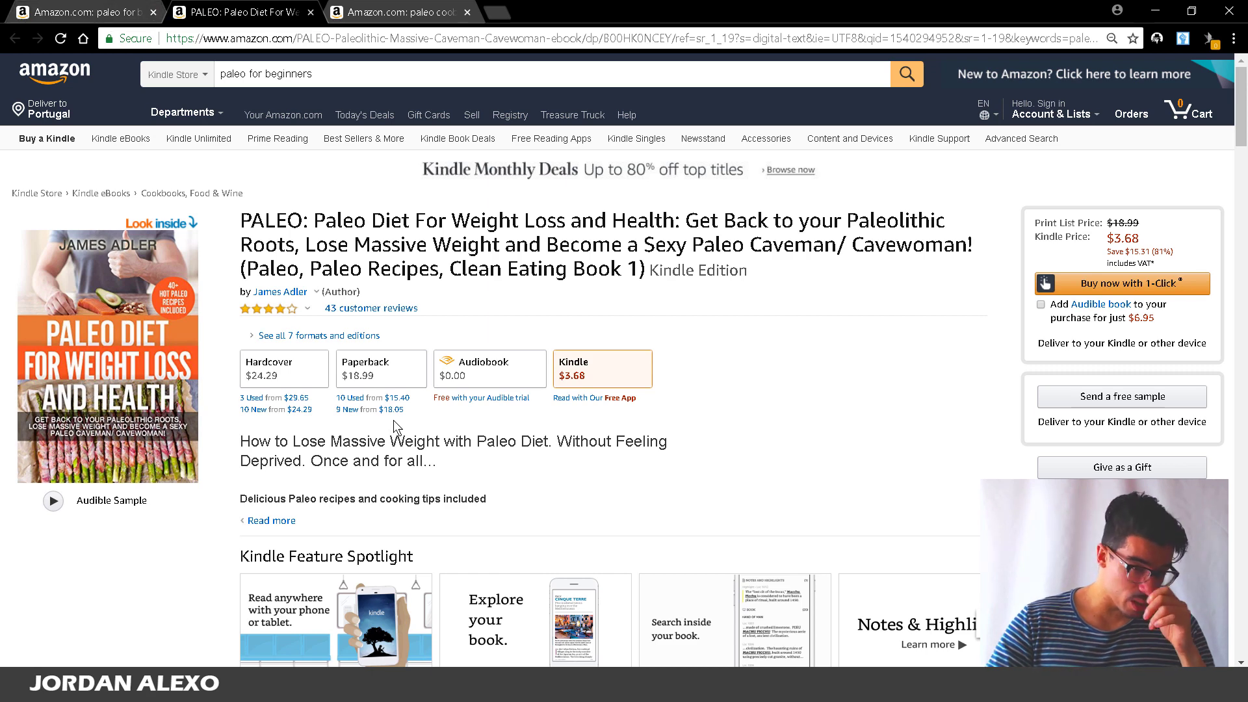
{"action": "scroll", "coordinate": [395, 424], "scroll_direction": "down", "scroll_amount": 1}
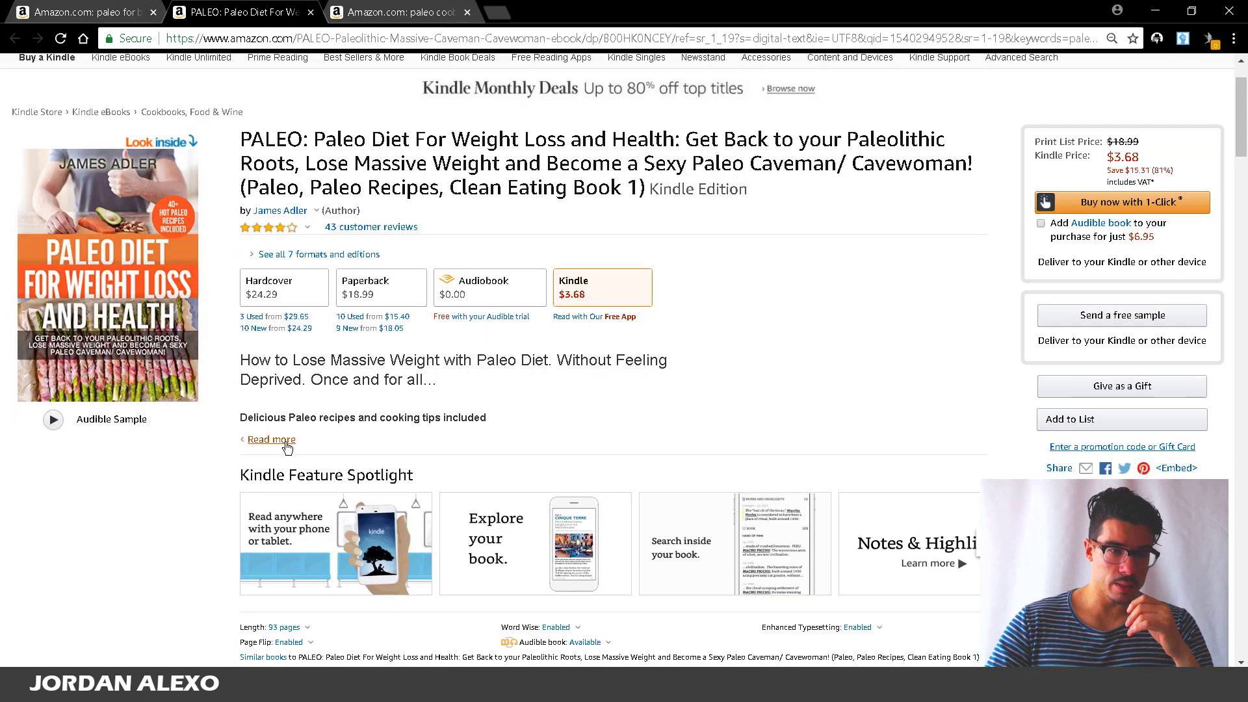
{"action": "left_click", "coordinate": [286, 439]}
{"action": "scroll", "coordinate": [502, 594], "scroll_direction": "down", "scroll_amount": 4}
{"action": "scroll", "coordinate": [229, 321], "scroll_direction": "up", "scroll_amount": 5}
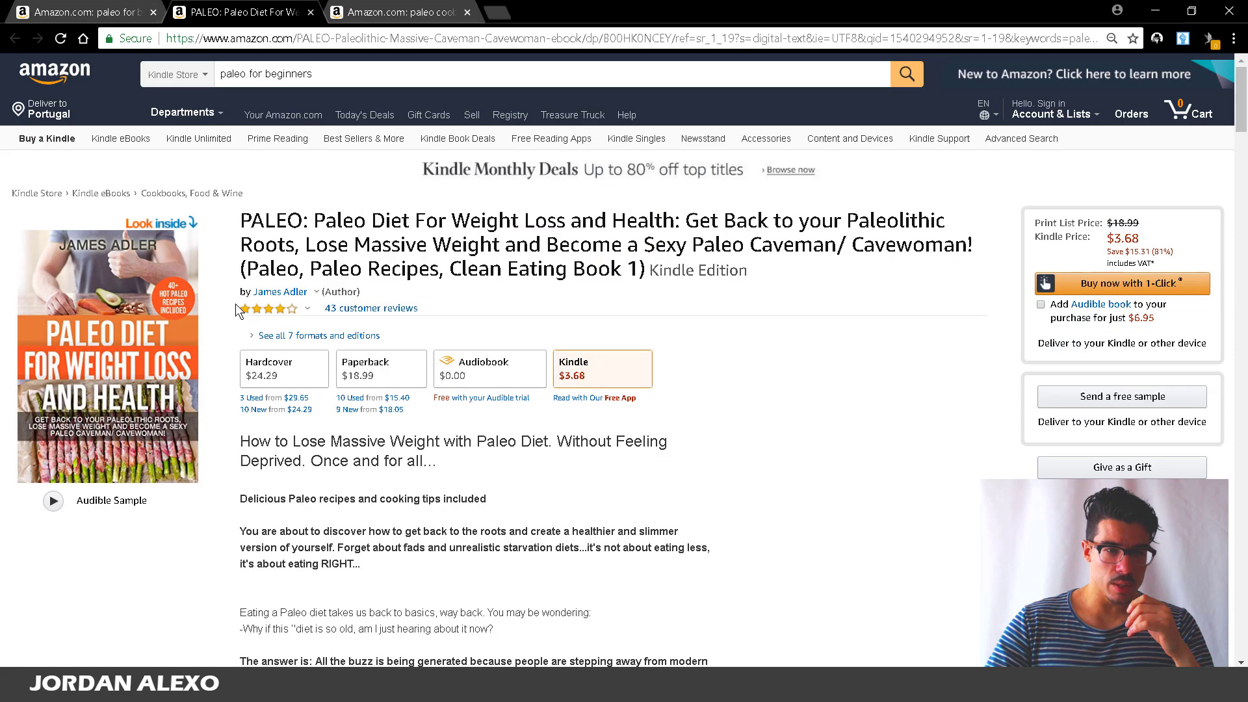
{"action": "scroll", "coordinate": [398, 444], "scroll_direction": "down", "scroll_amount": 2}
{"action": "scroll", "coordinate": [398, 442], "scroll_direction": "down", "scroll_amount": 9}
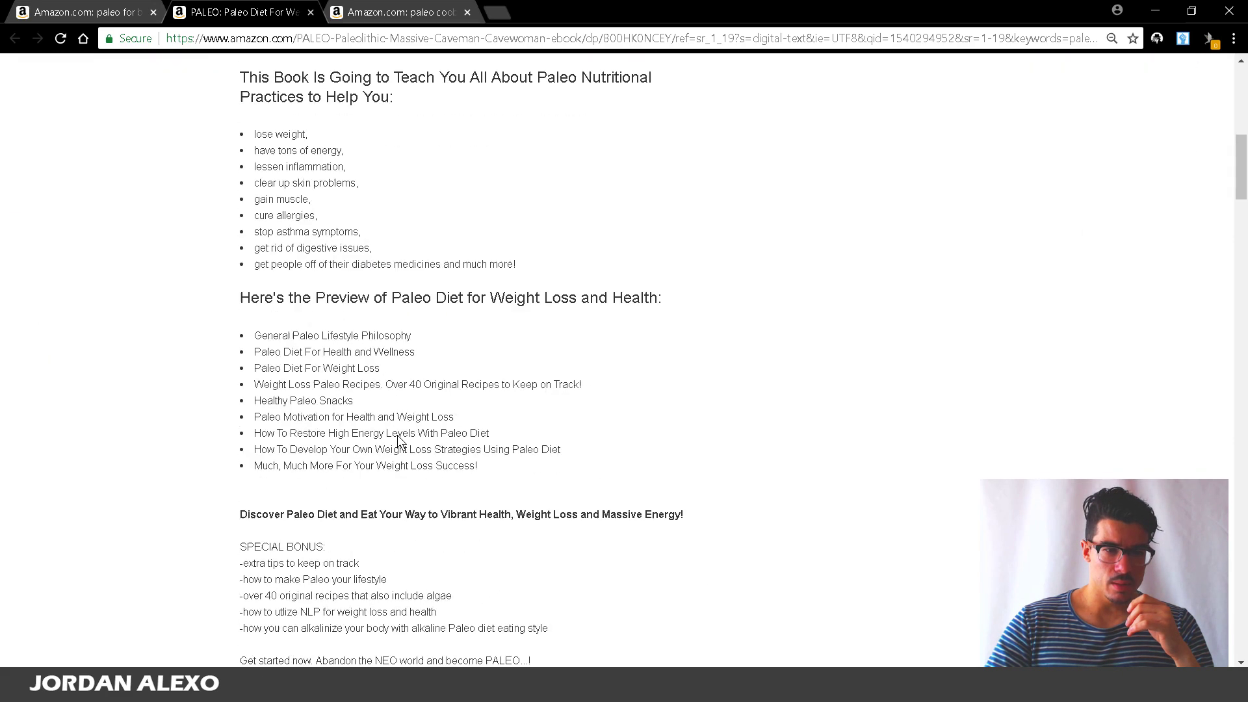
{"action": "scroll", "coordinate": [398, 436], "scroll_direction": "up", "scroll_amount": 14}
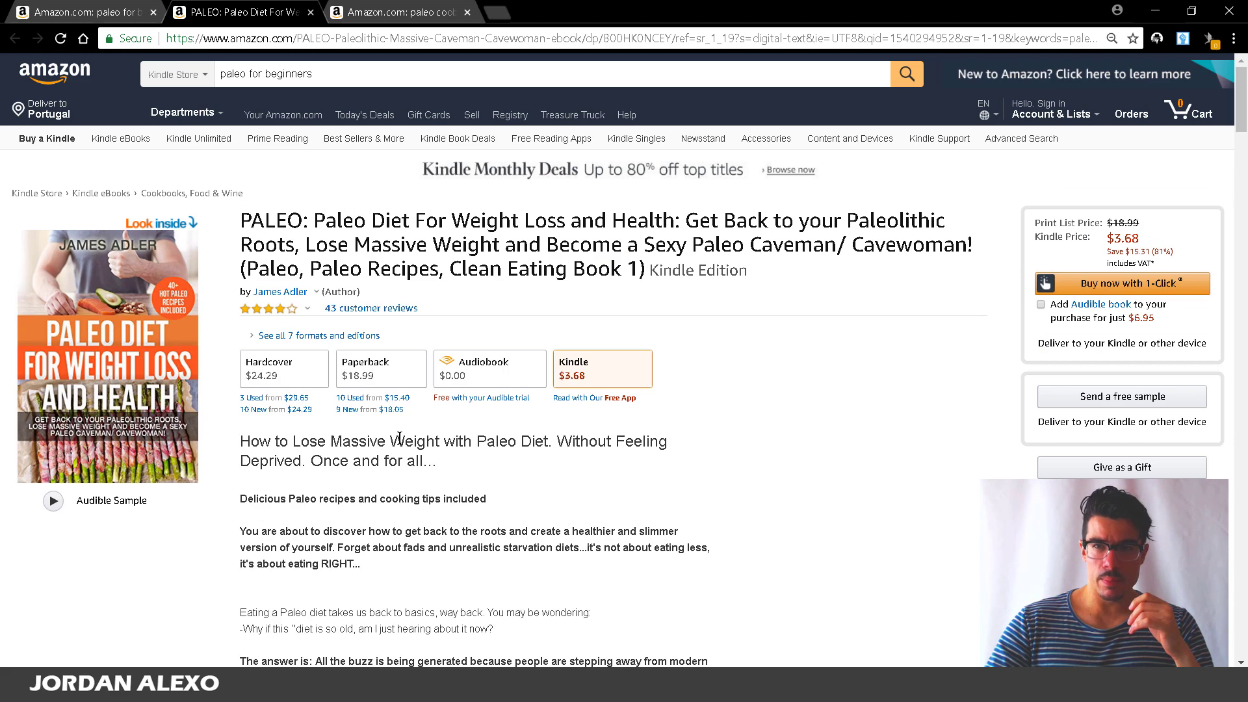
Go back to the "paleo for beginners" results, reopen their KDSPY report and show its Keyword Analysis.
{"action": "left_click", "coordinate": [1156, 44]}
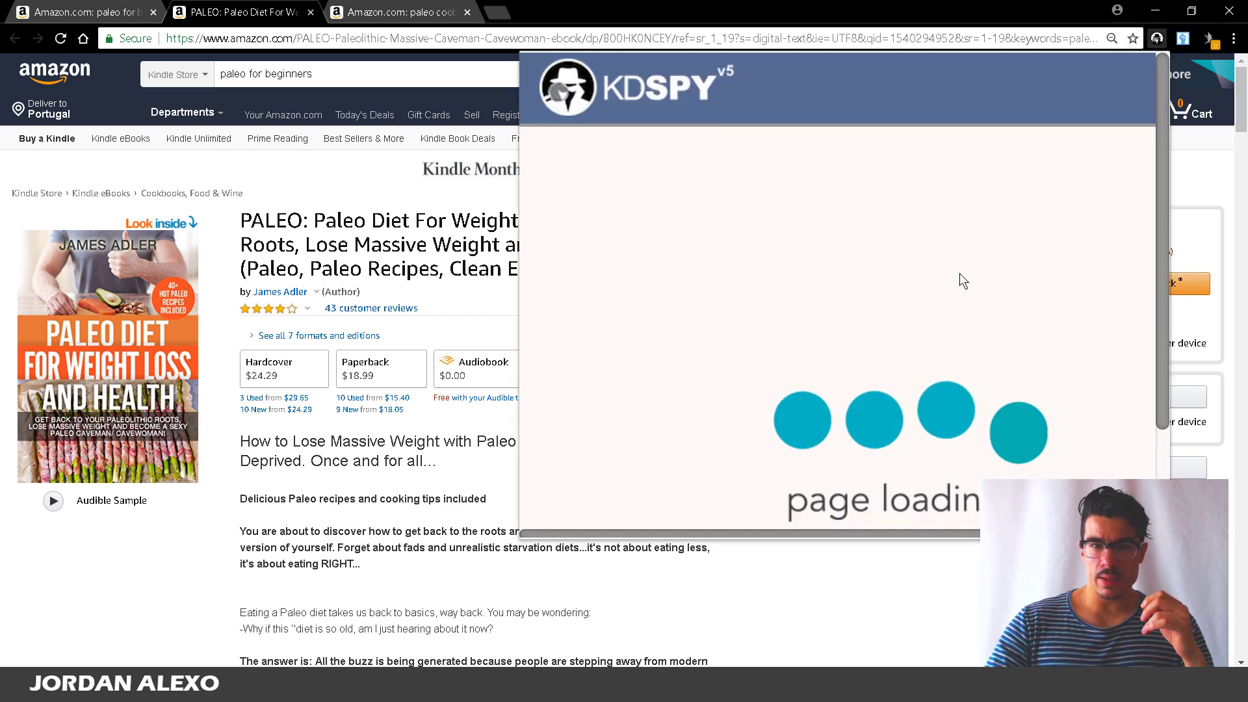
{"action": "left_click", "coordinate": [105, 11]}
{"action": "left_click", "coordinate": [1158, 38]}
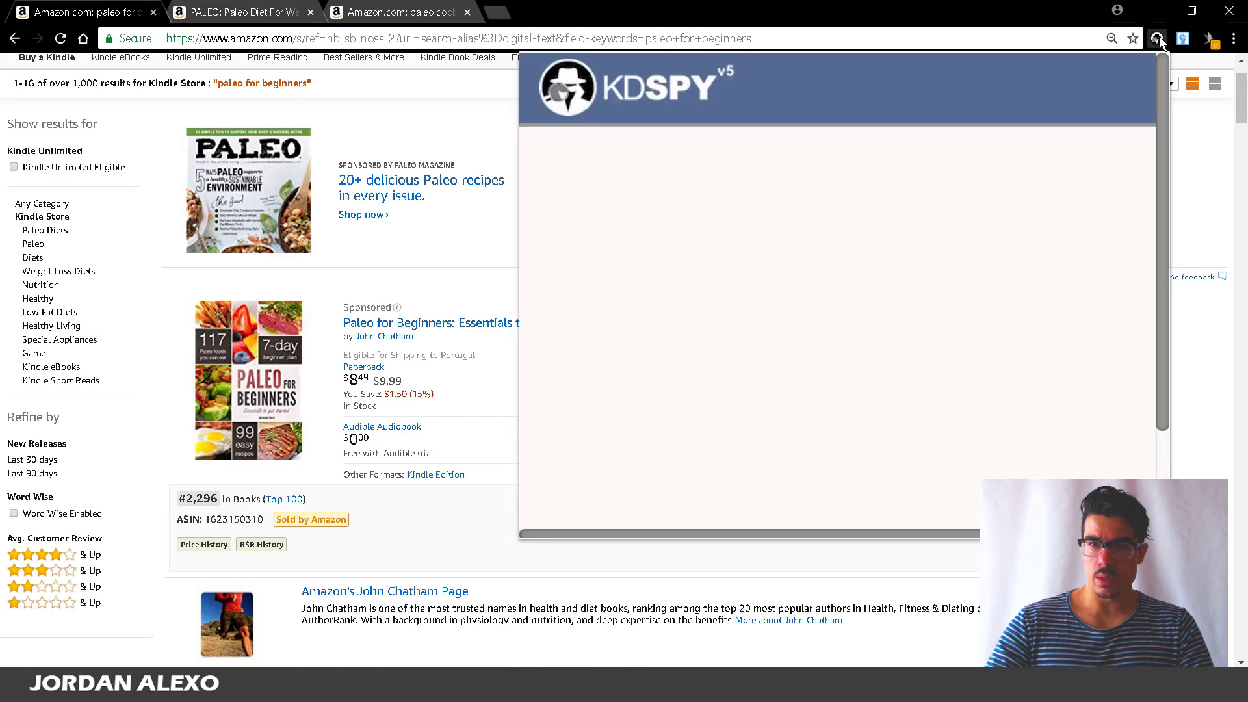
{"action": "scroll", "coordinate": [556, 91], "scroll_direction": "right", "scroll_amount": 3}
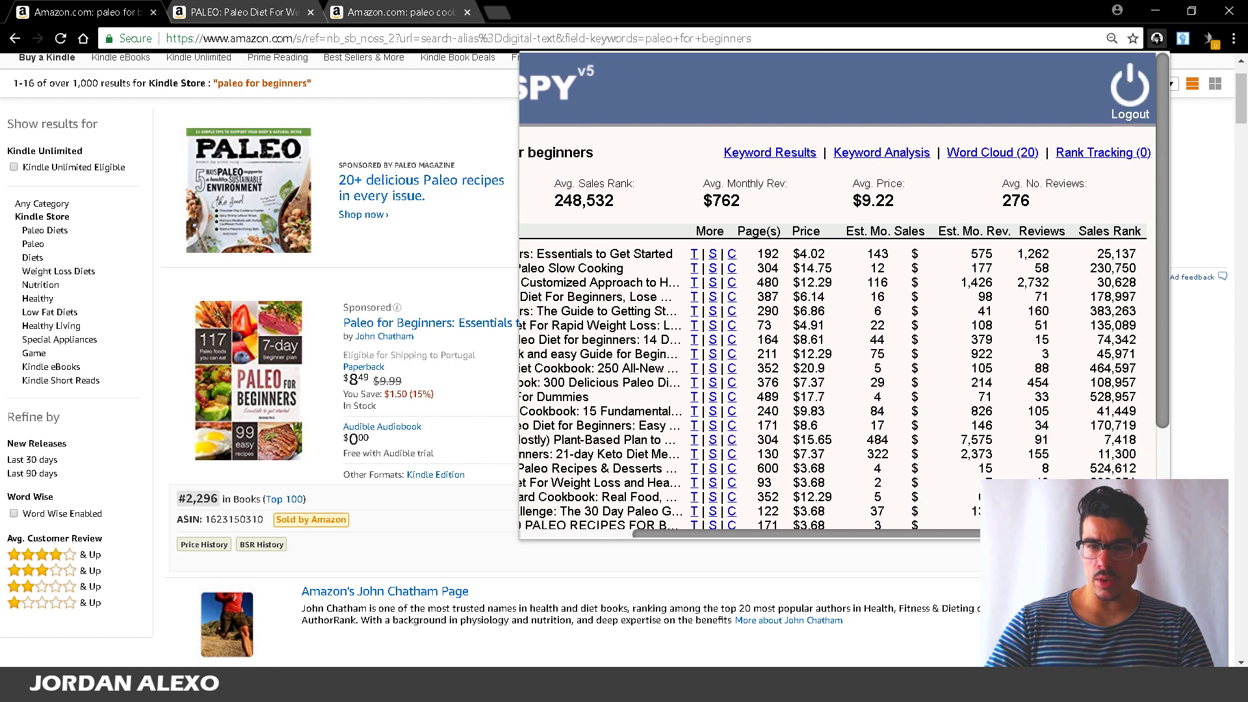
{"action": "left_click", "coordinate": [888, 154]}
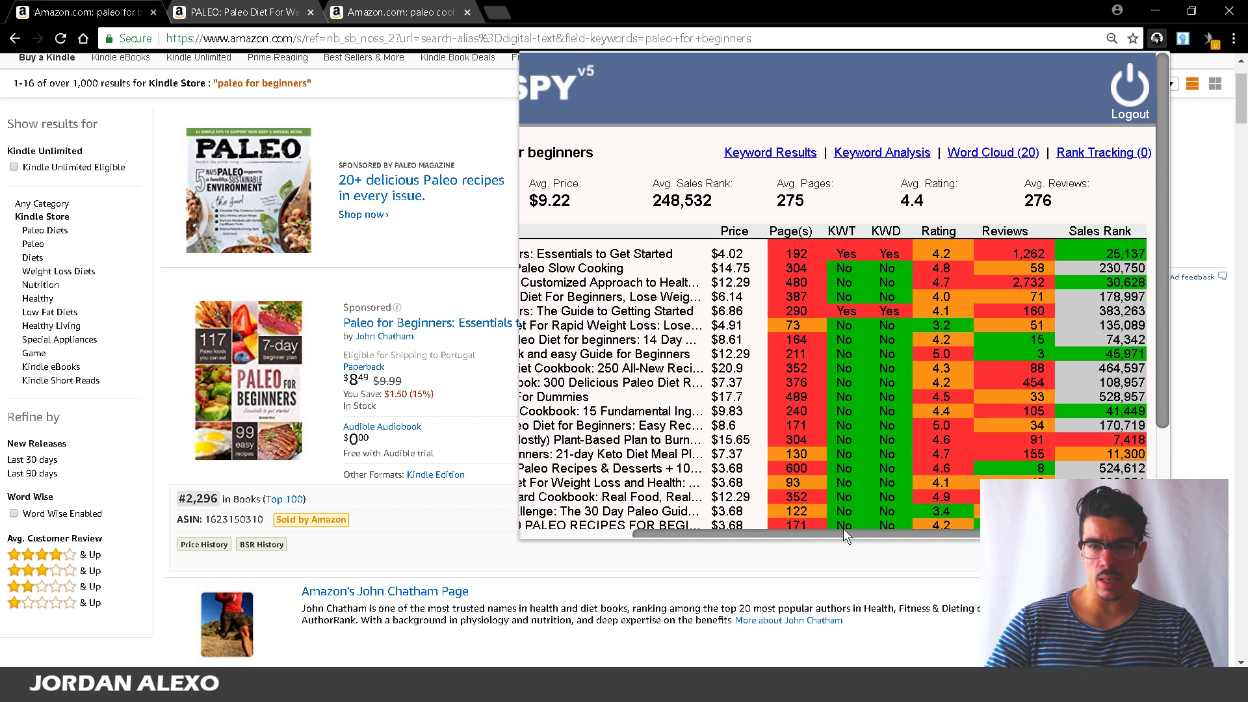
Examine the colour-coded page counts, keyword use in titles and descriptions, ratings, reviews and sales ranks in the Keyword Analysis.
{"action": "scroll", "coordinate": [853, 540], "scroll_direction": "down", "scroll_amount": 3}
{"action": "scroll", "coordinate": [852, 414], "scroll_direction": "up", "scroll_amount": 3}
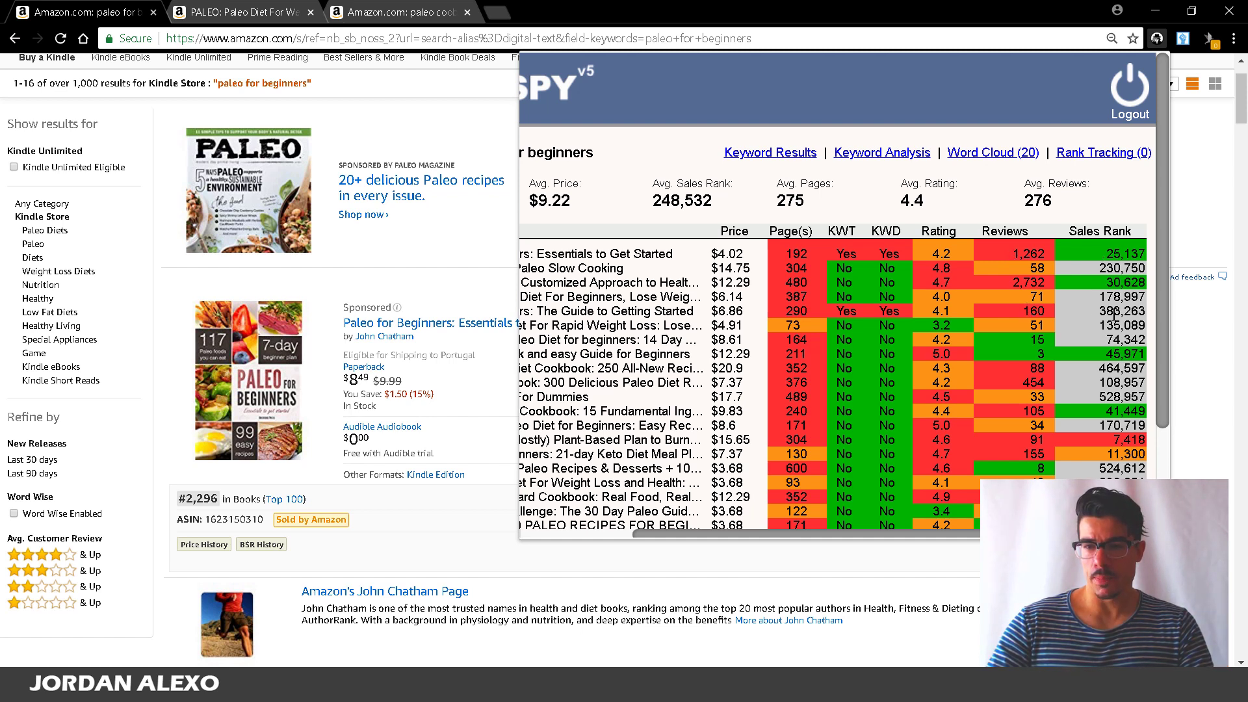
{"action": "scroll", "coordinate": [1115, 290], "scroll_direction": "down", "scroll_amount": 2}
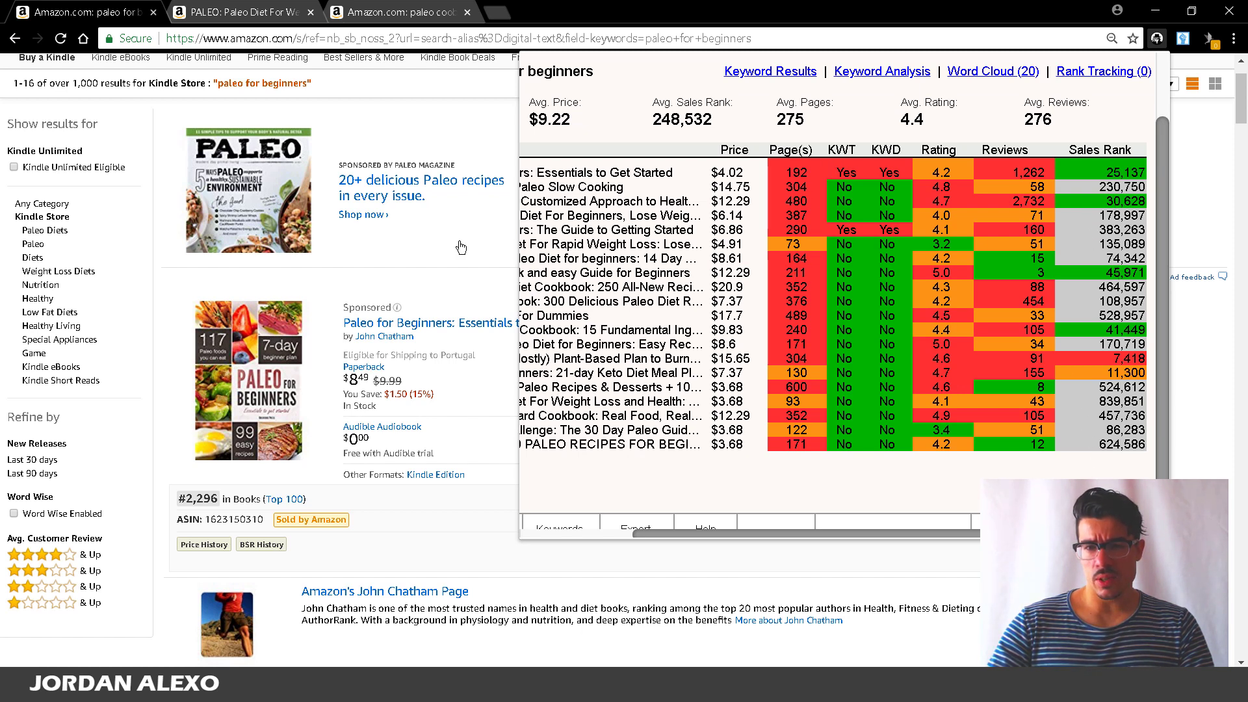
{"action": "scroll", "coordinate": [853, 413], "scroll_direction": "down", "scroll_amount": 1}
{"action": "scroll", "coordinate": [853, 413], "scroll_direction": "up", "scroll_amount": 3}
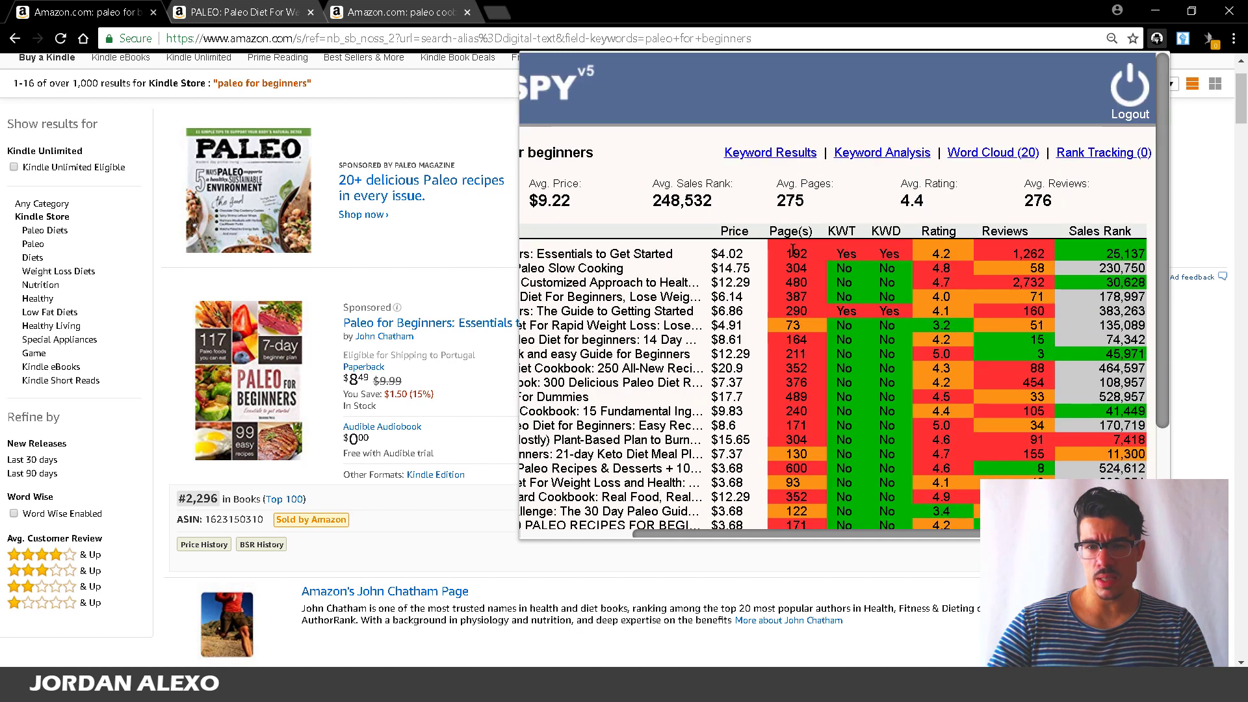
{"action": "scroll", "coordinate": [818, 421], "scroll_direction": "down", "scroll_amount": 2}
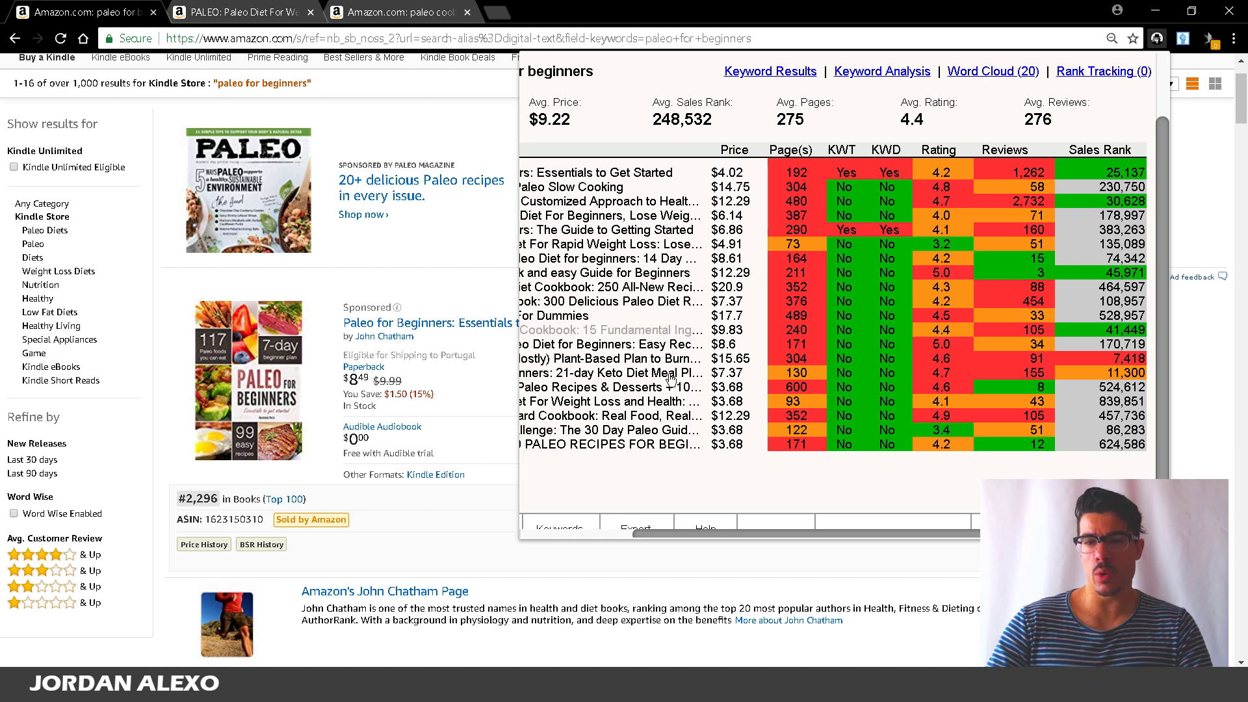
Show the Word Cloud for the "paleo for beginners" keyword in the KDSPY report.
{"action": "scroll", "coordinate": [938, 134], "scroll_direction": "right", "scroll_amount": 1}
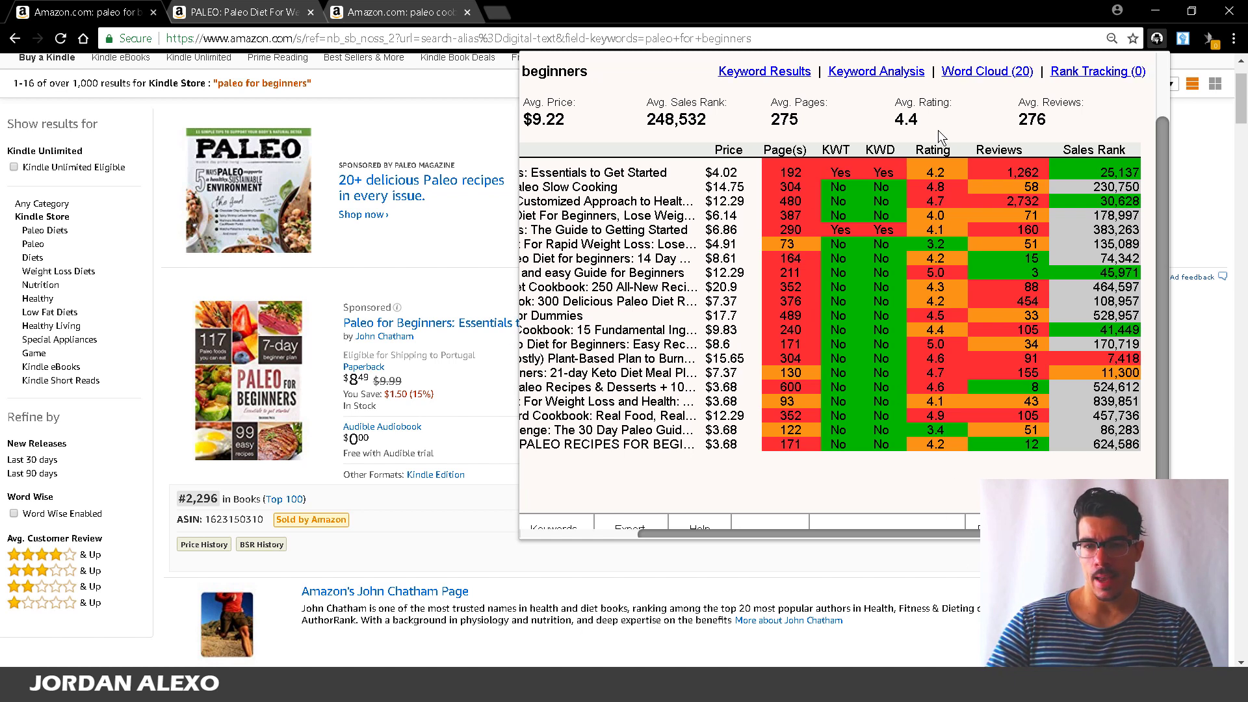
{"action": "scroll", "coordinate": [898, 163], "scroll_direction": "up", "scroll_amount": 2}
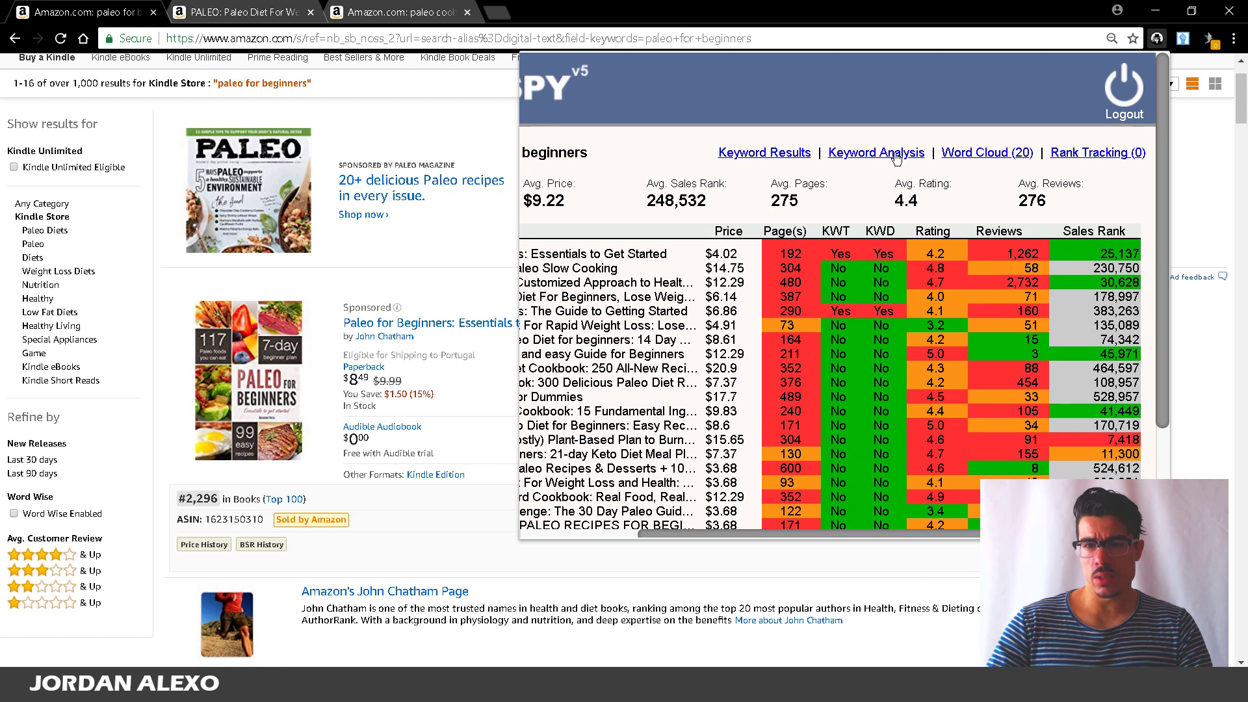
{"action": "left_click", "coordinate": [985, 155]}
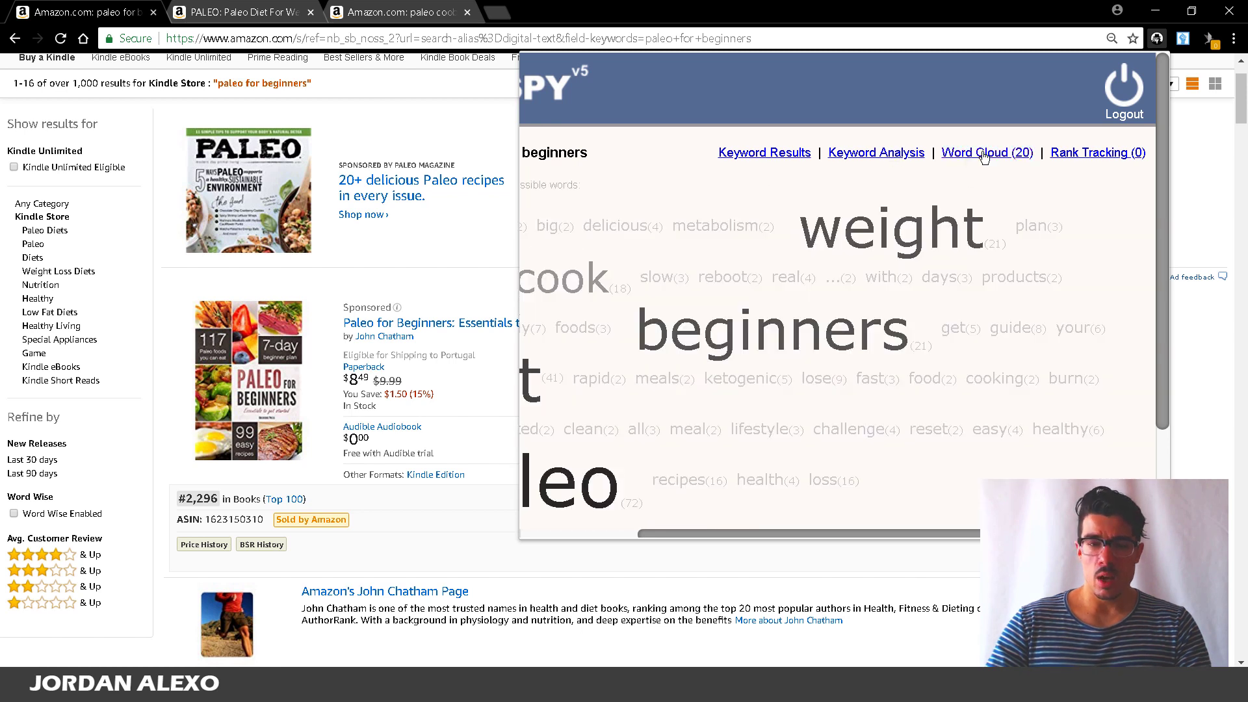
Examine the Word Cloud across its full width to see which words are used most in the "paleo for beginners" book titles.
{"action": "left_click_drag", "start_coordinate": [814, 535], "coordinate": [680, 533]}
{"action": "scroll", "coordinate": [602, 404], "scroll_direction": "down", "scroll_amount": 2}
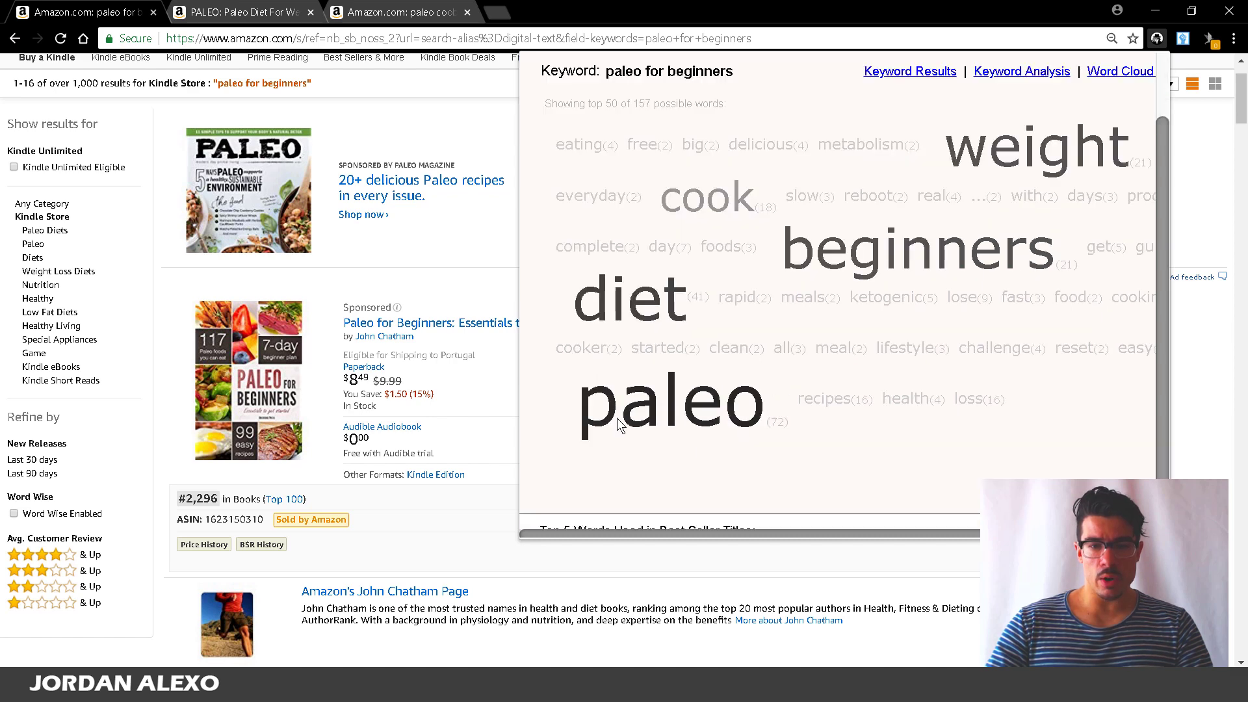
{"action": "scroll", "coordinate": [587, 618], "scroll_direction": "down", "scroll_amount": 1}
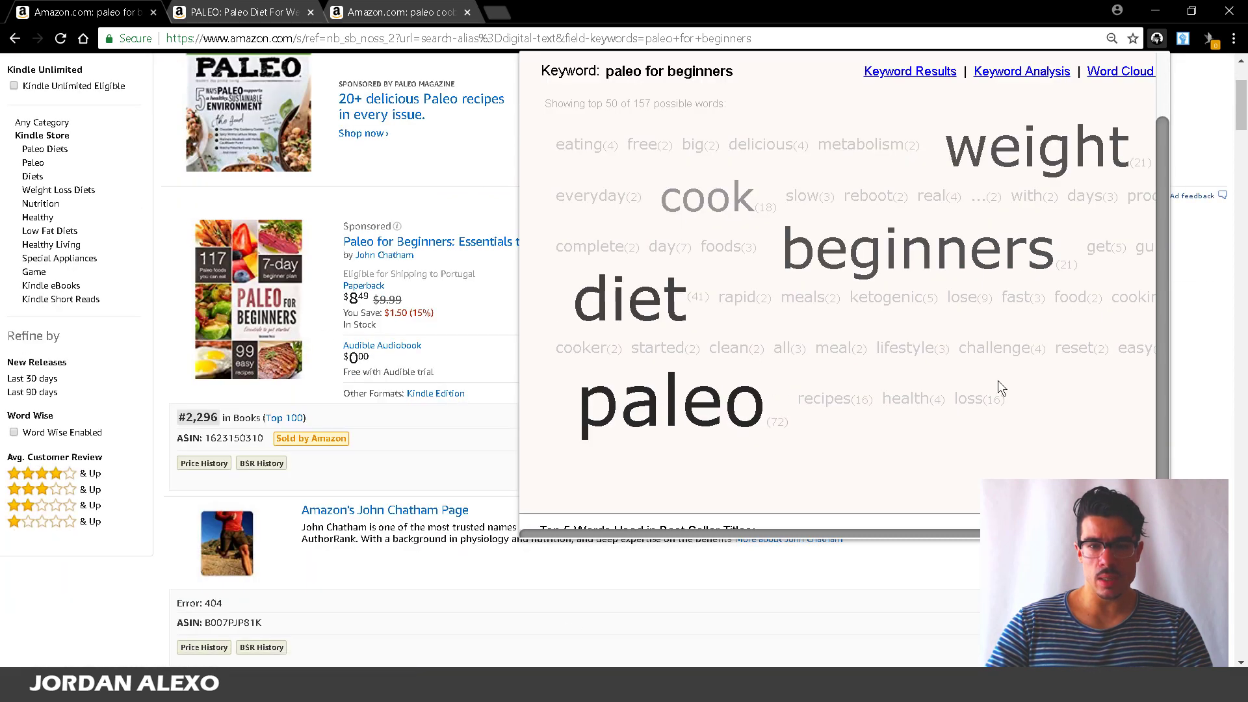
{"action": "left_click_drag", "start_coordinate": [925, 535], "coordinate": [943, 533]}
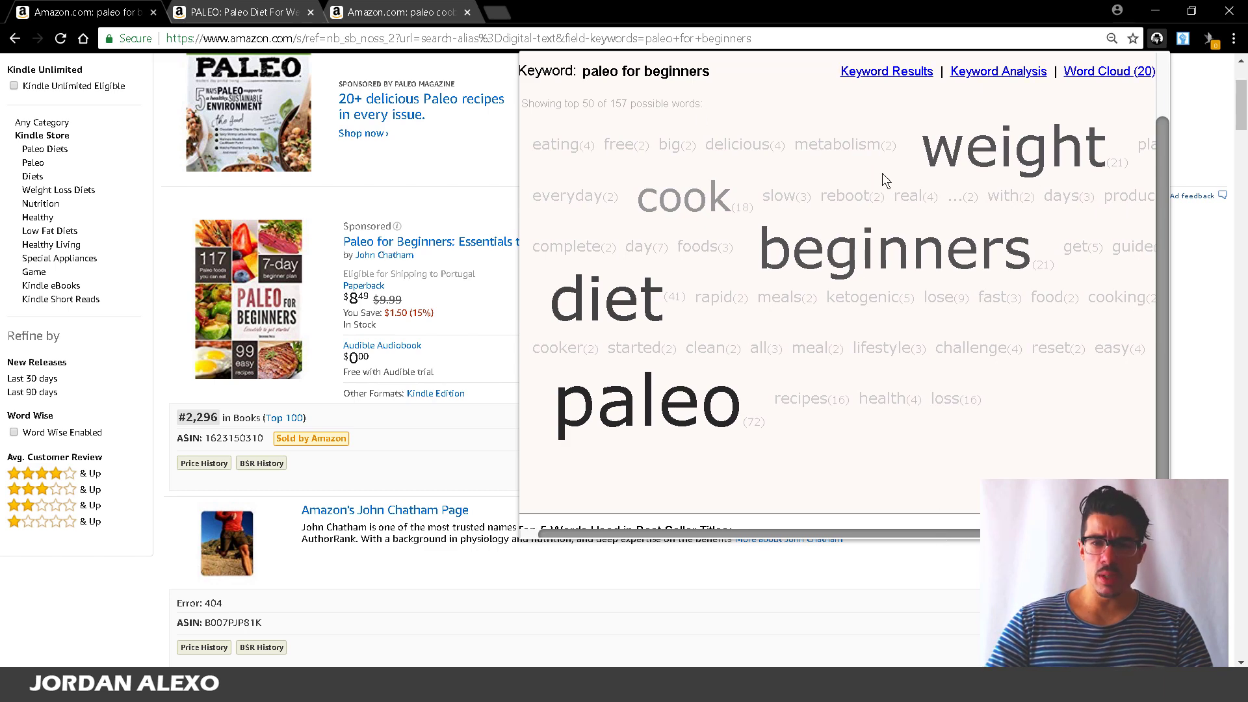
{"action": "left_click_drag", "start_coordinate": [1004, 534], "coordinate": [1095, 534]}
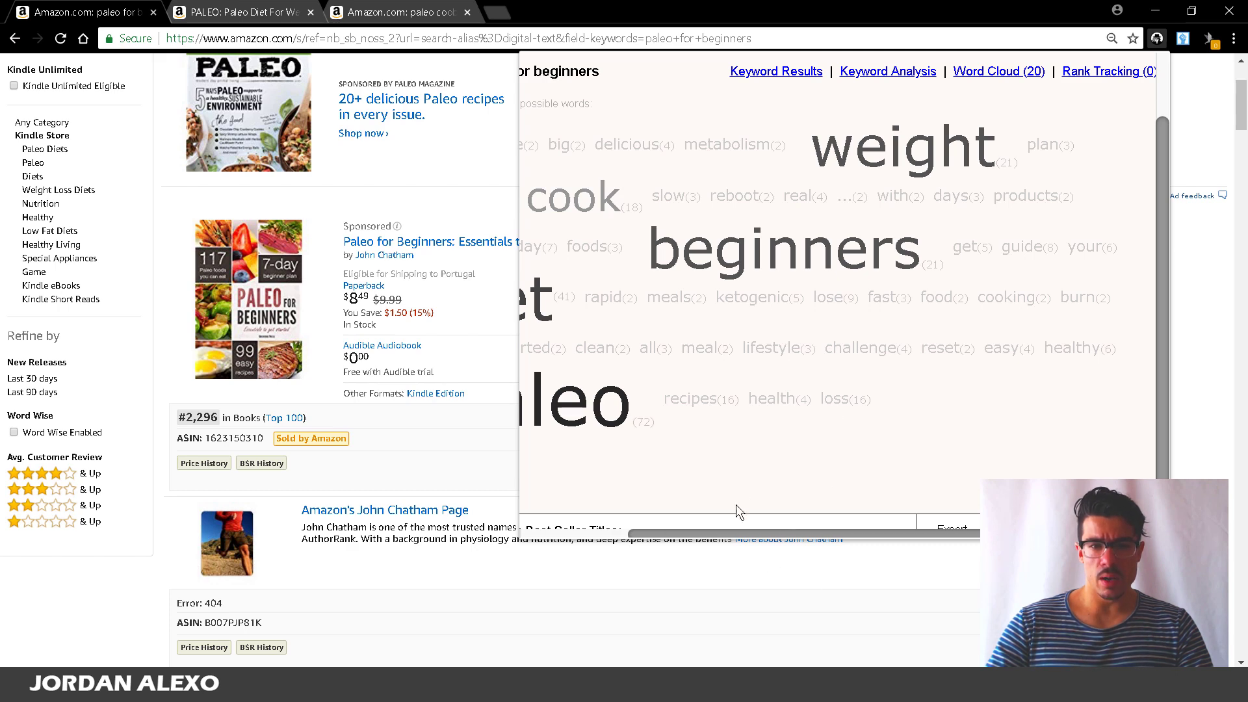
{"action": "left_click_drag", "start_coordinate": [730, 535], "coordinate": [605, 547]}
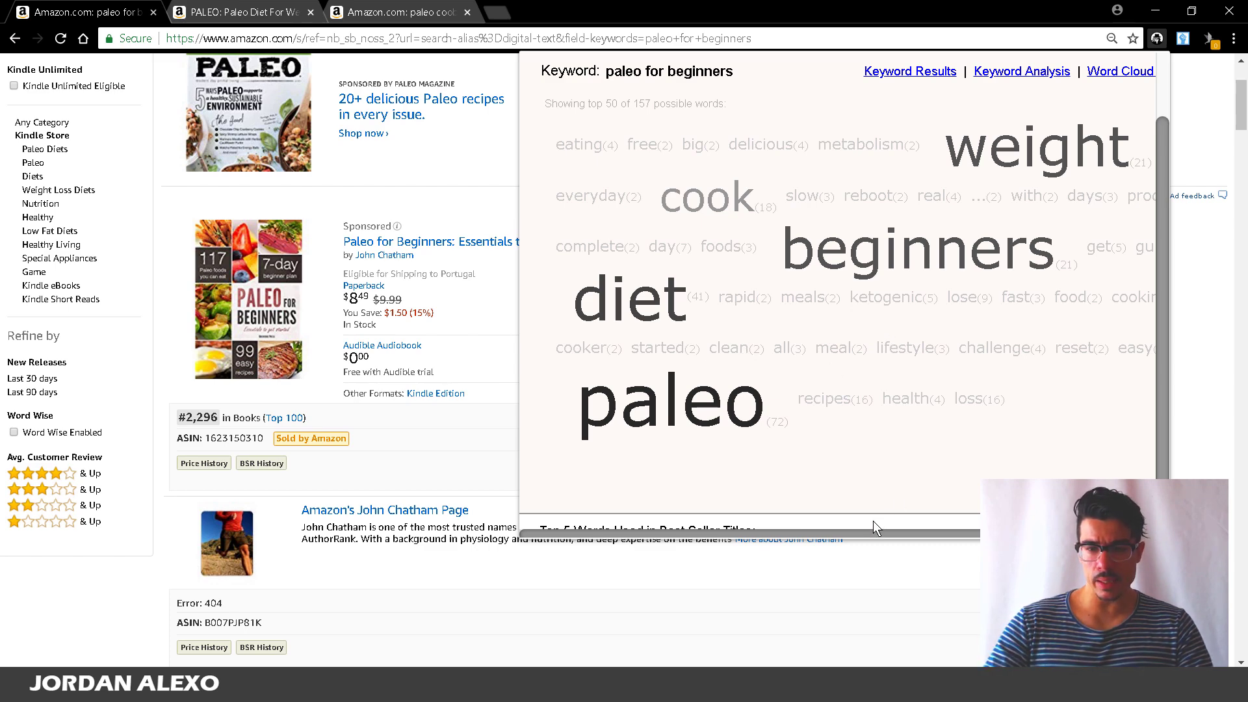
{"action": "left_click_drag", "start_coordinate": [867, 533], "coordinate": [898, 531]}
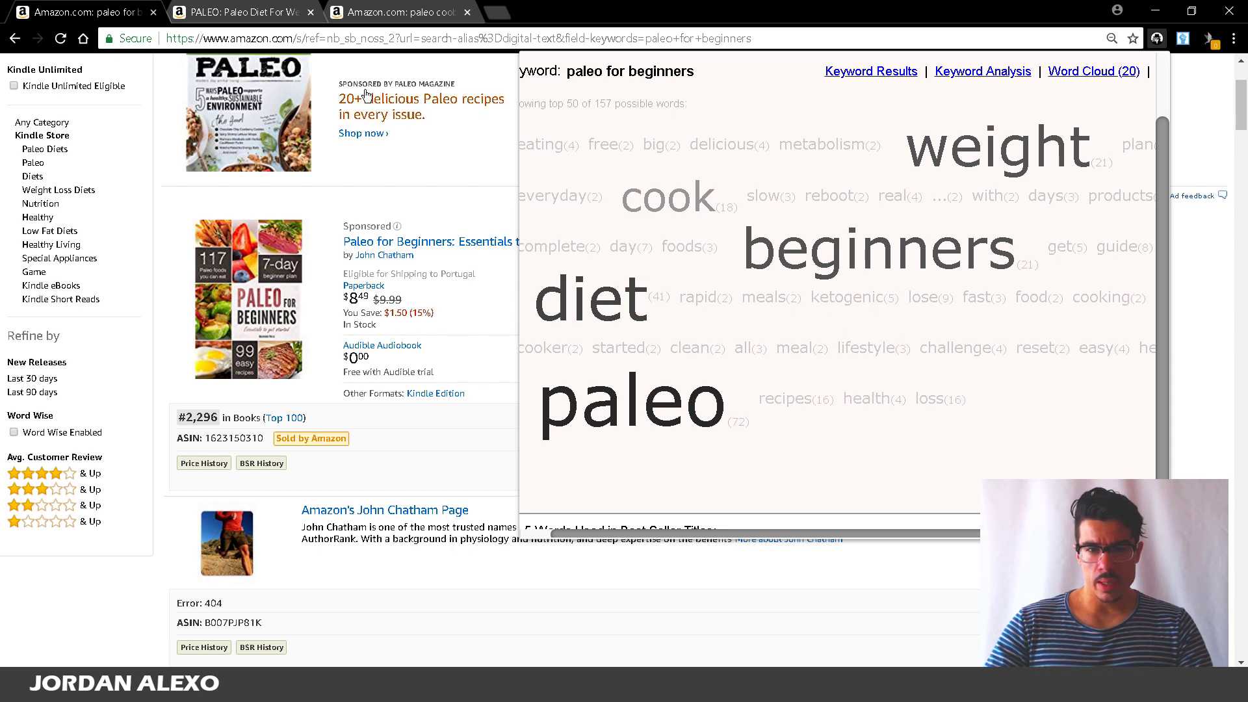
{"action": "mouse_move", "coordinate": [294, 324]}
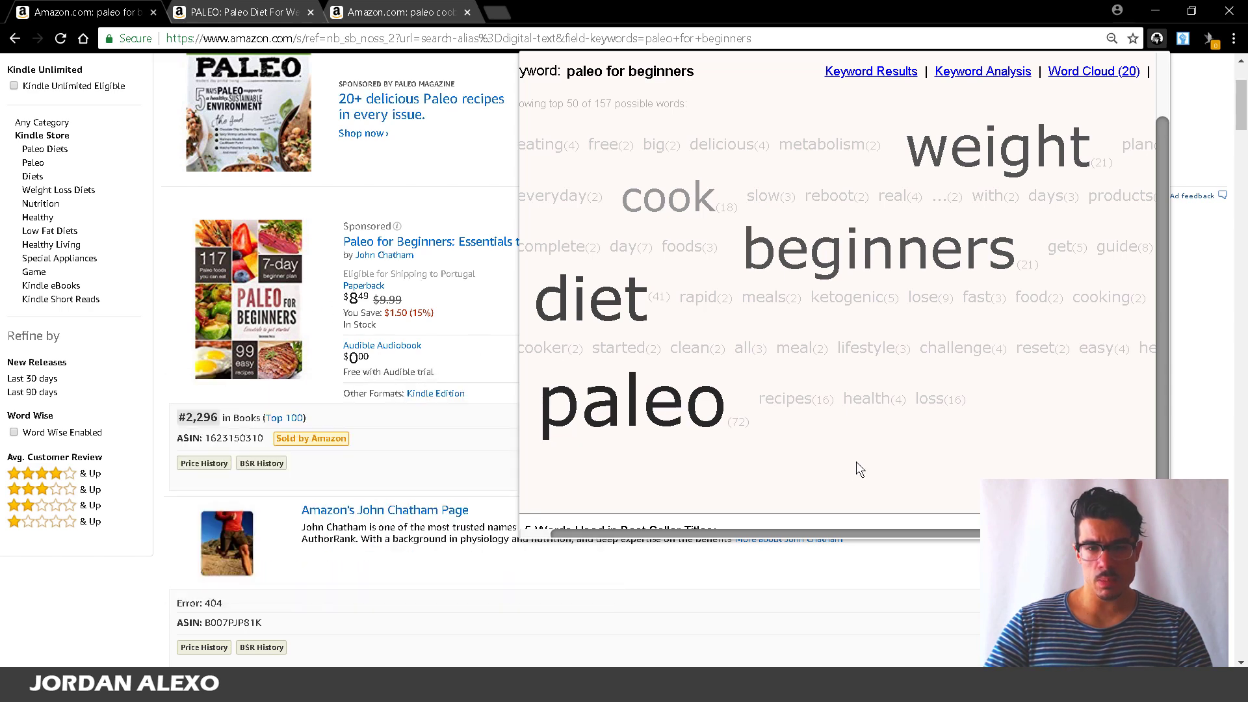
{"action": "left_click_drag", "start_coordinate": [603, 536], "coordinate": [568, 536]}
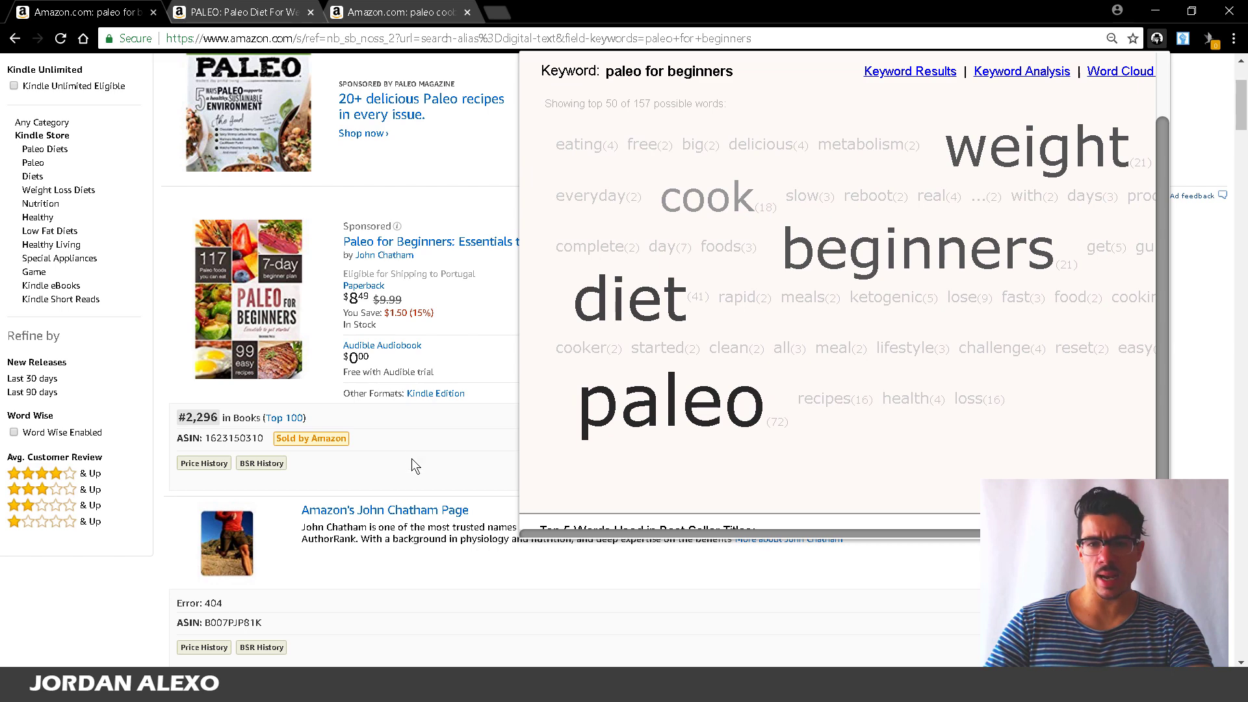
Select the search phrase on the Amazon page, reopen the KDSPY report for "paleo for beginners" and display its Word Cloud.
{"action": "scroll", "coordinate": [416, 422], "scroll_direction": "up", "scroll_amount": 3}
{"action": "left_click", "coordinate": [395, 73]}
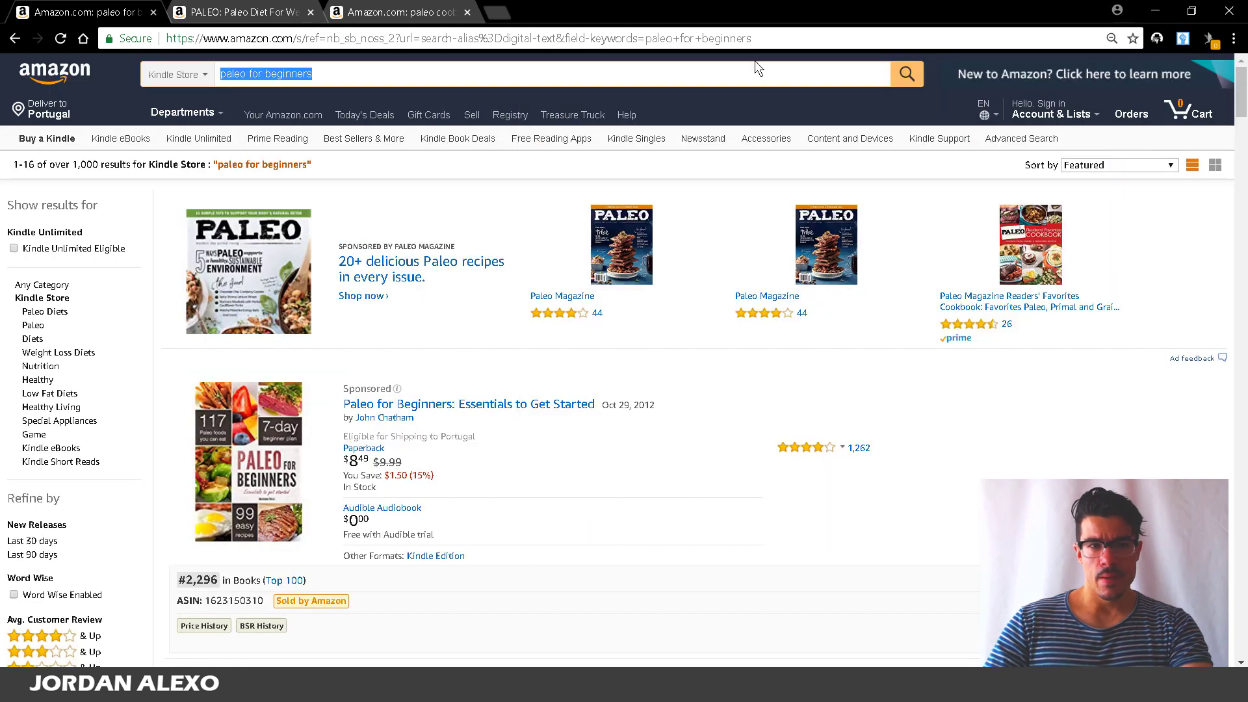
{"action": "left_click", "coordinate": [1156, 38]}
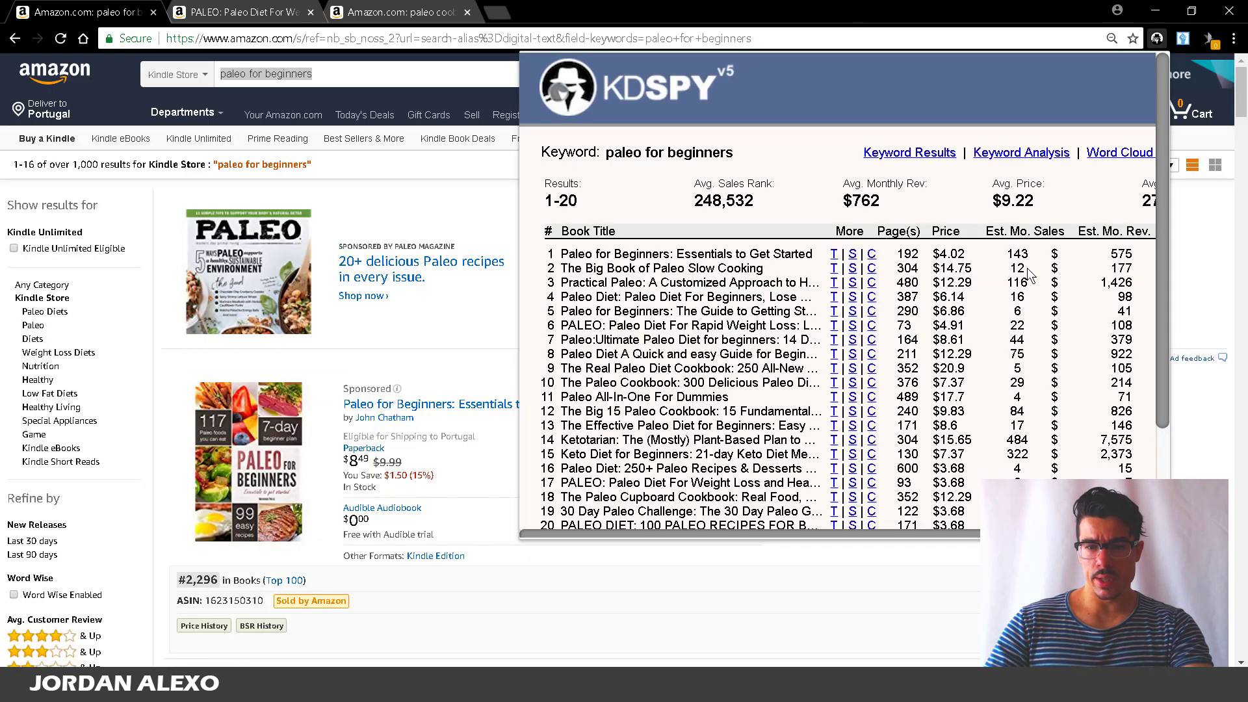
{"action": "left_click", "coordinate": [1103, 155]}
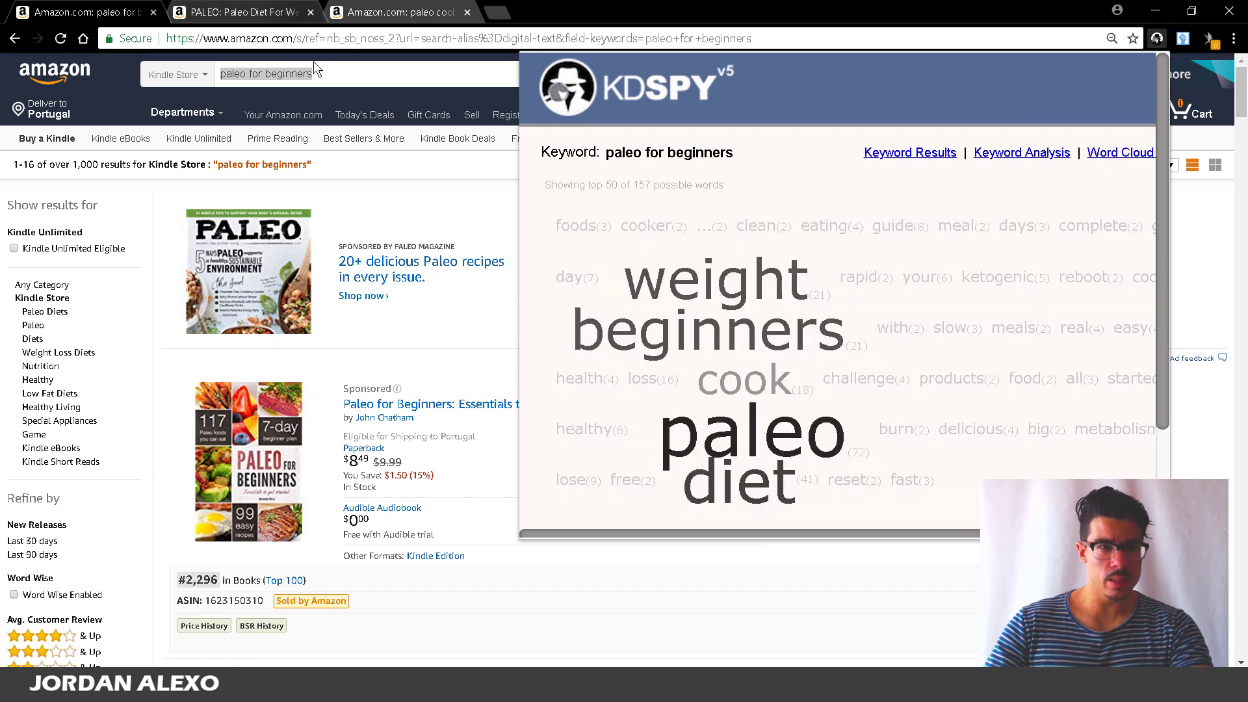
Search the Kindle Store for "paleo recipes".
{"action": "left_click", "coordinate": [323, 78]}
{"action": "type", "text": "paleo "}
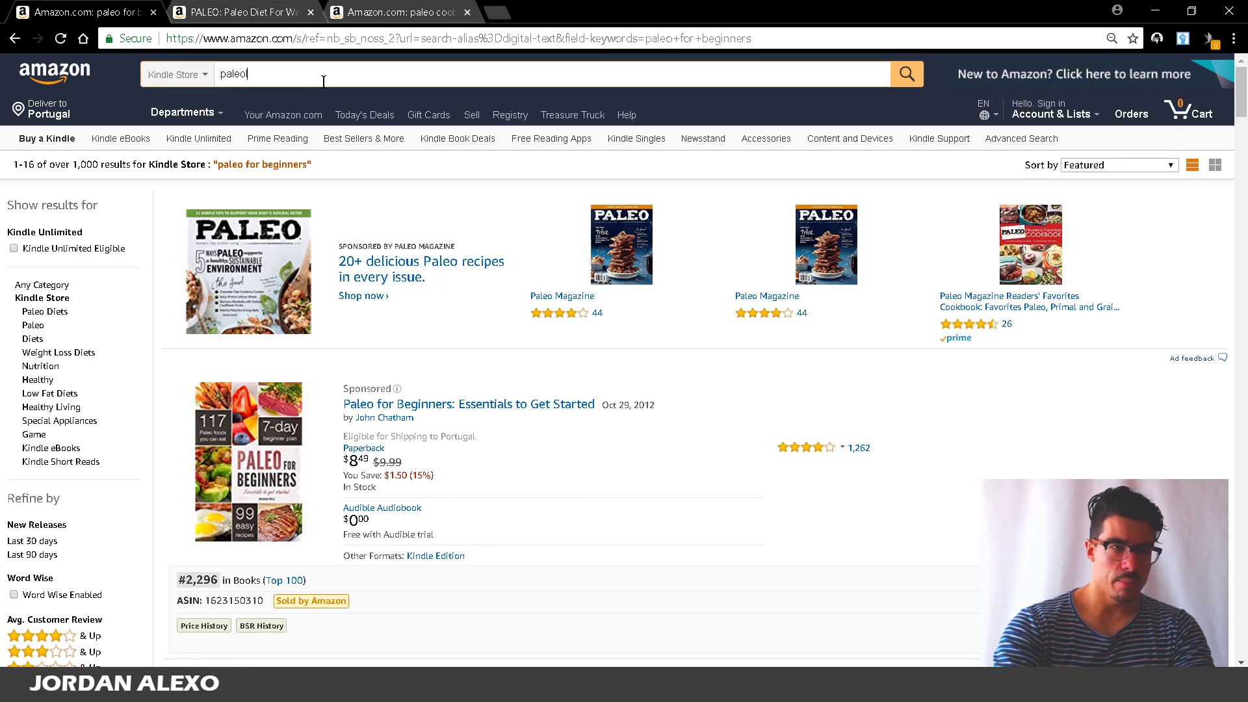
{"action": "type", "text": "recipes"}
{"action": "key", "text": "Return"}
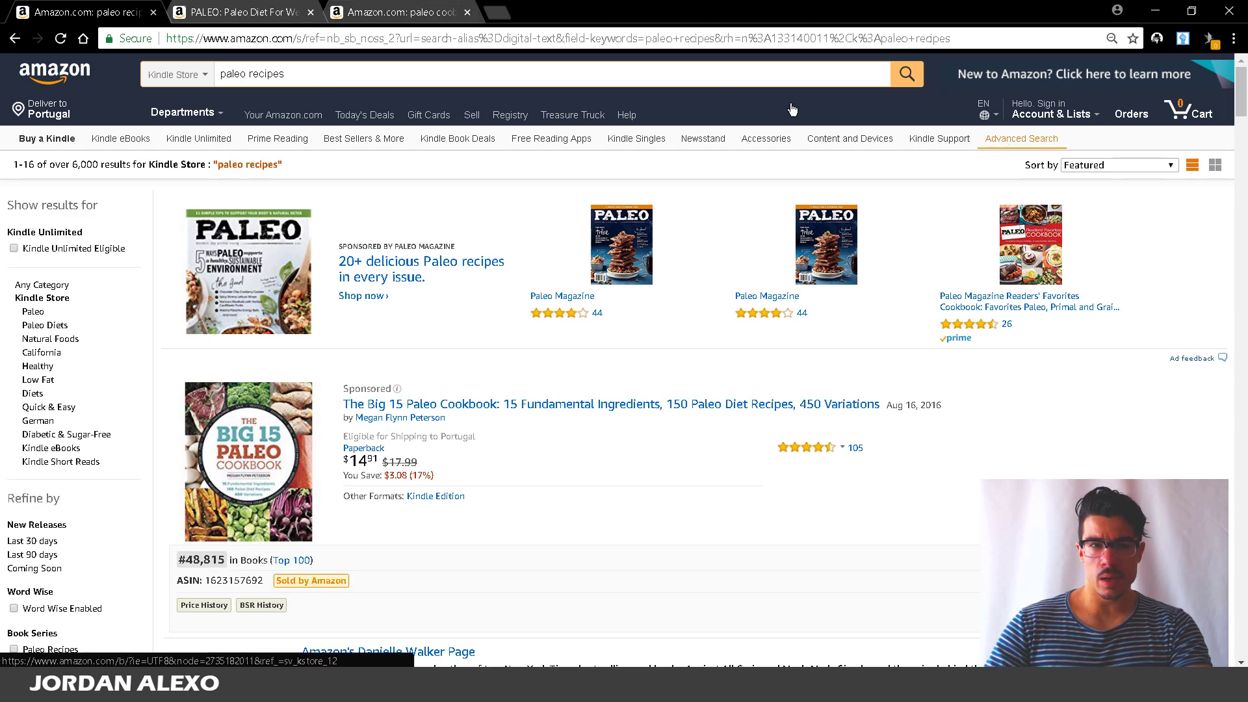
In the tab with the misspelled "paleo coobook" search, correct the phrase and search the Kindle Store for "paleo cookbook".
{"action": "left_click", "coordinate": [424, 9]}
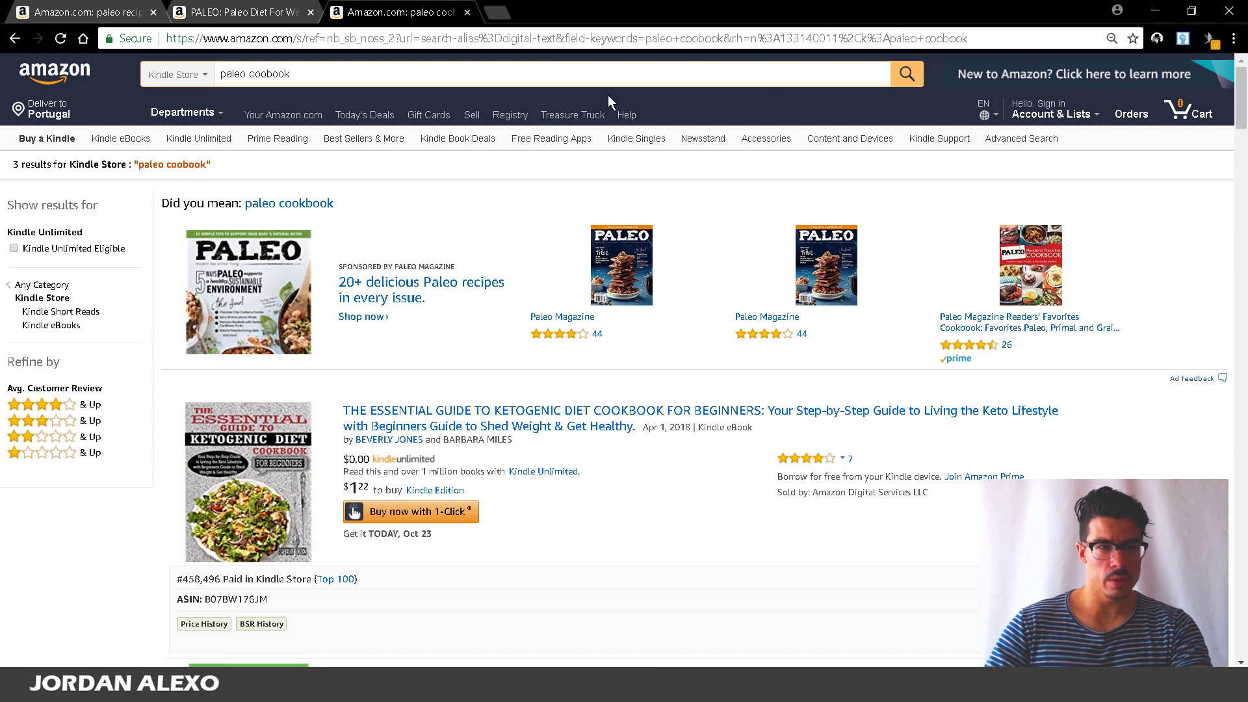
{"action": "left_click", "coordinate": [266, 73]}
{"action": "type", "text": "k"}
{"action": "key", "text": "Return"}
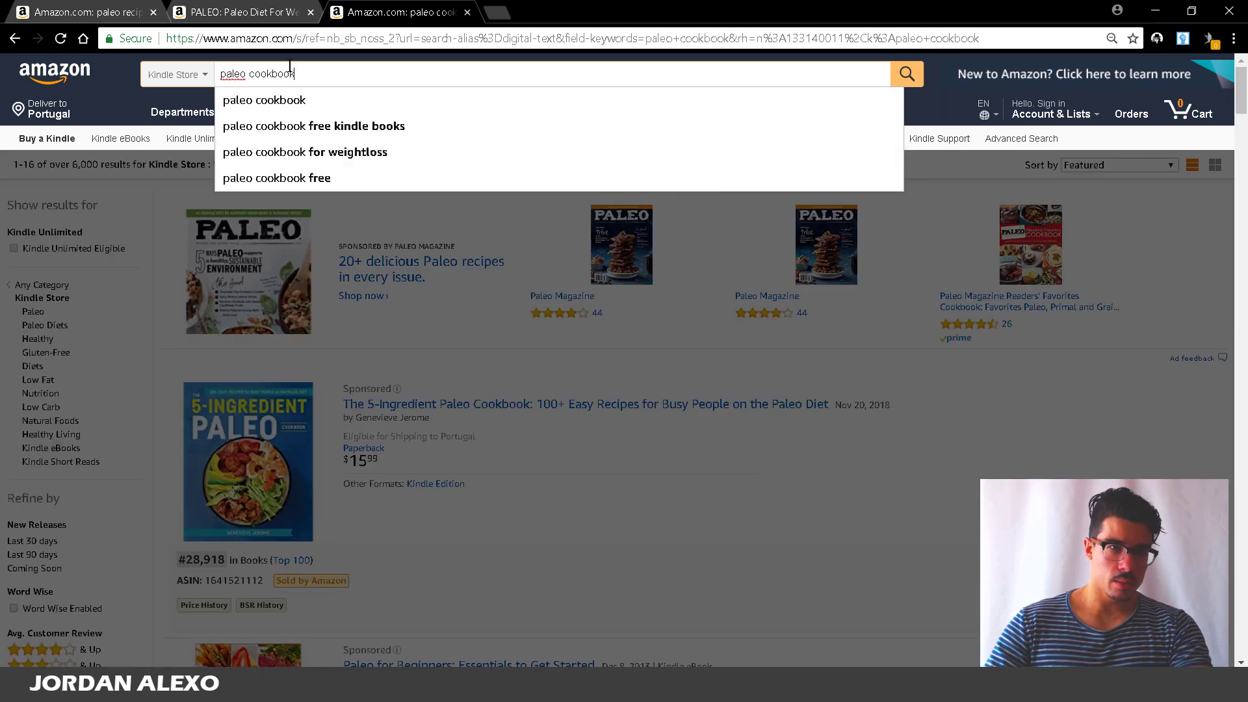
{"action": "left_click", "coordinate": [267, 101]}
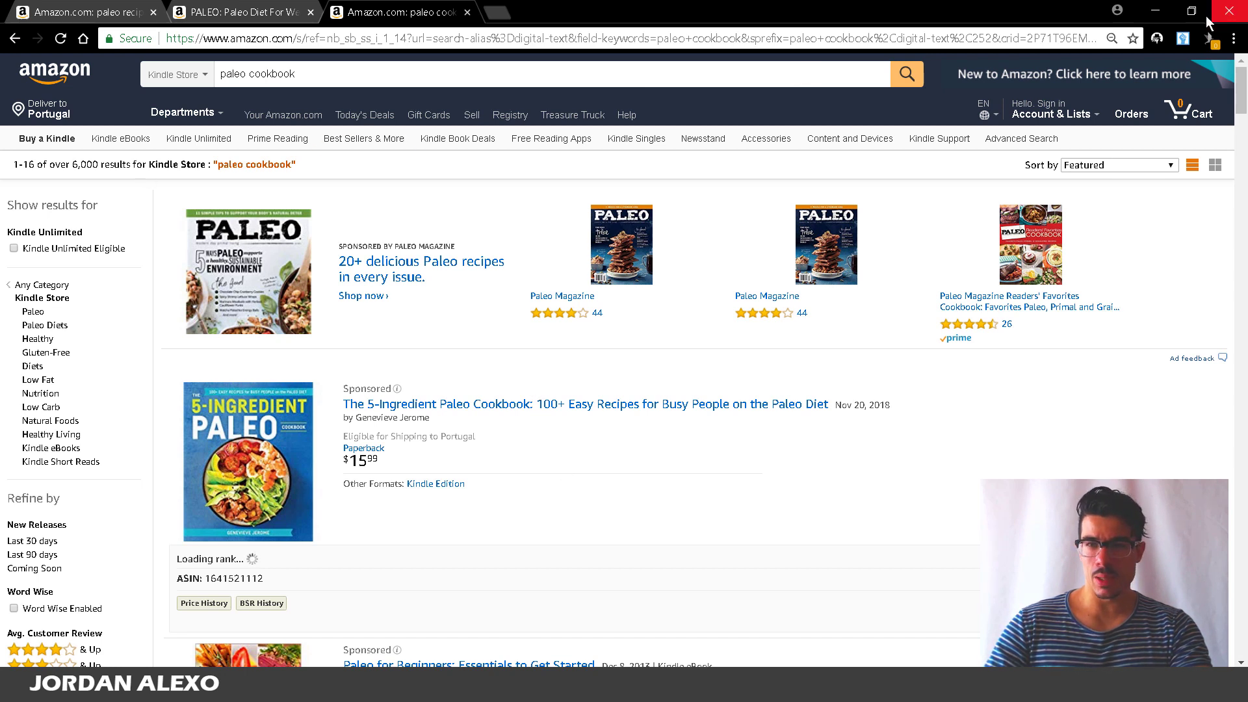
Open the KDSPY report for "paleo cookbook" and examine the books' page counts, prices, estimated revenue, reviews and sales ranks.
{"action": "left_click", "coordinate": [1157, 38]}
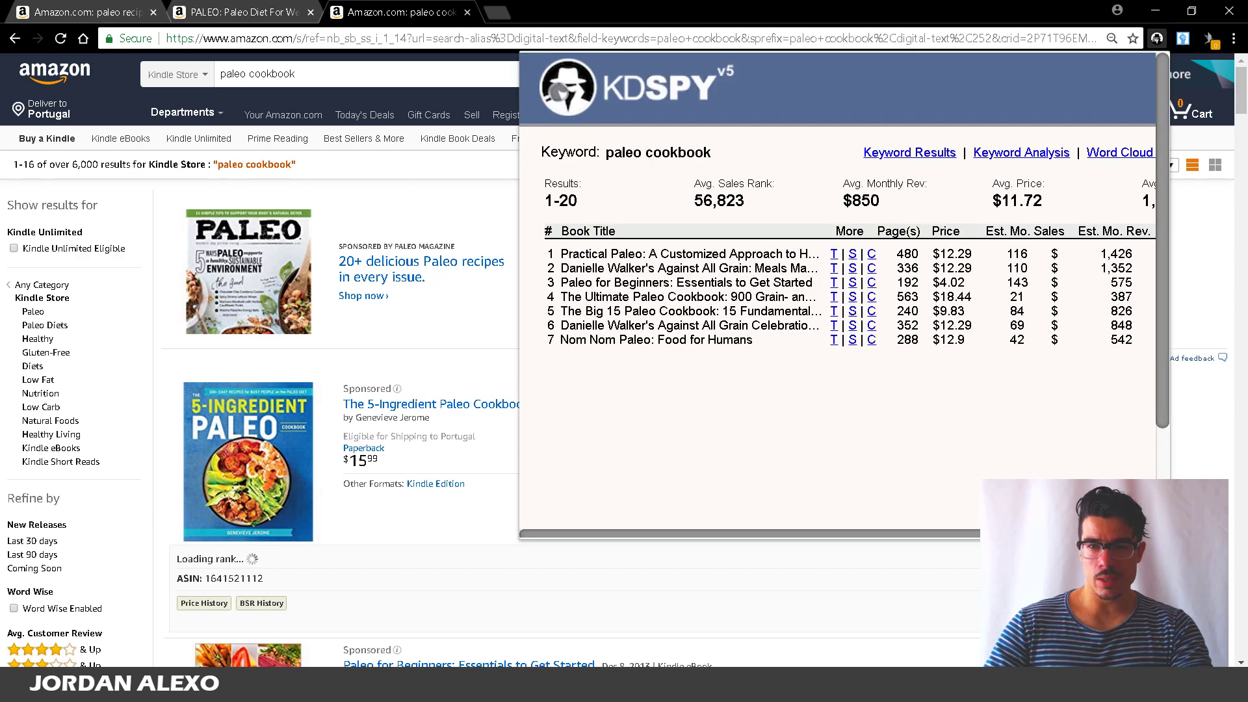
{"action": "left_click_drag", "start_coordinate": [1011, 534], "coordinate": [1131, 534]}
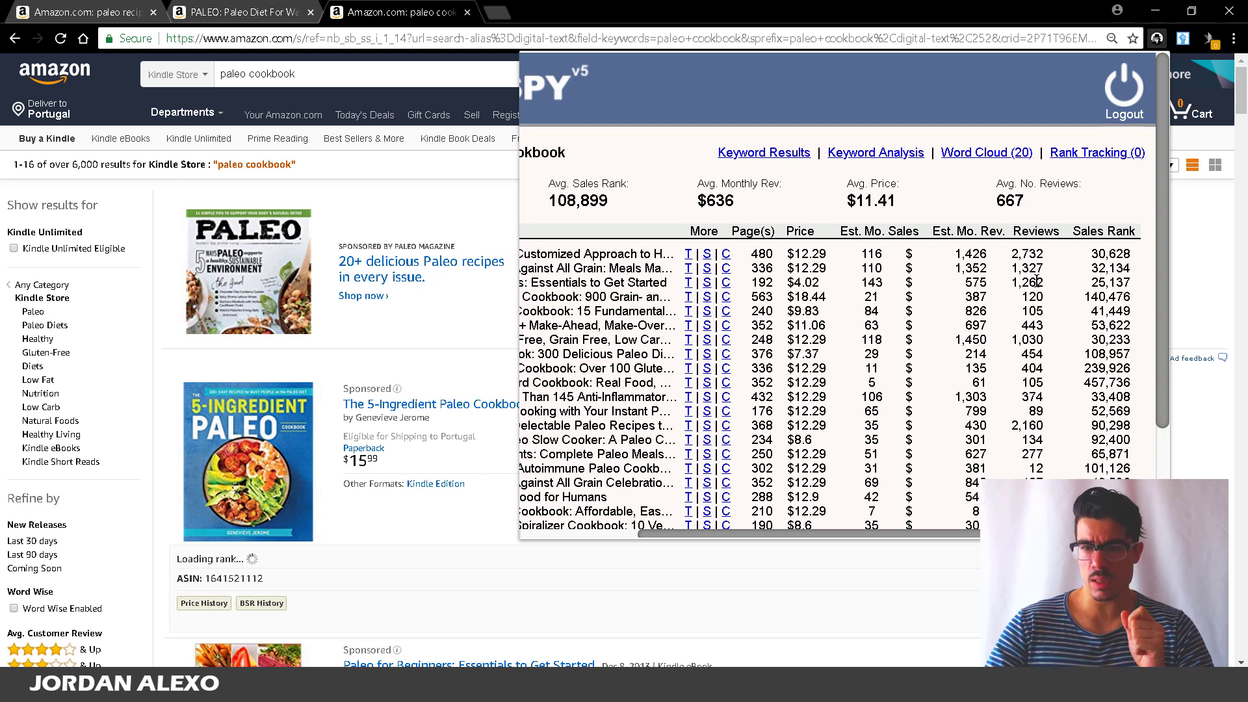
{"action": "scroll", "coordinate": [1027, 257], "scroll_direction": "down", "scroll_amount": 2}
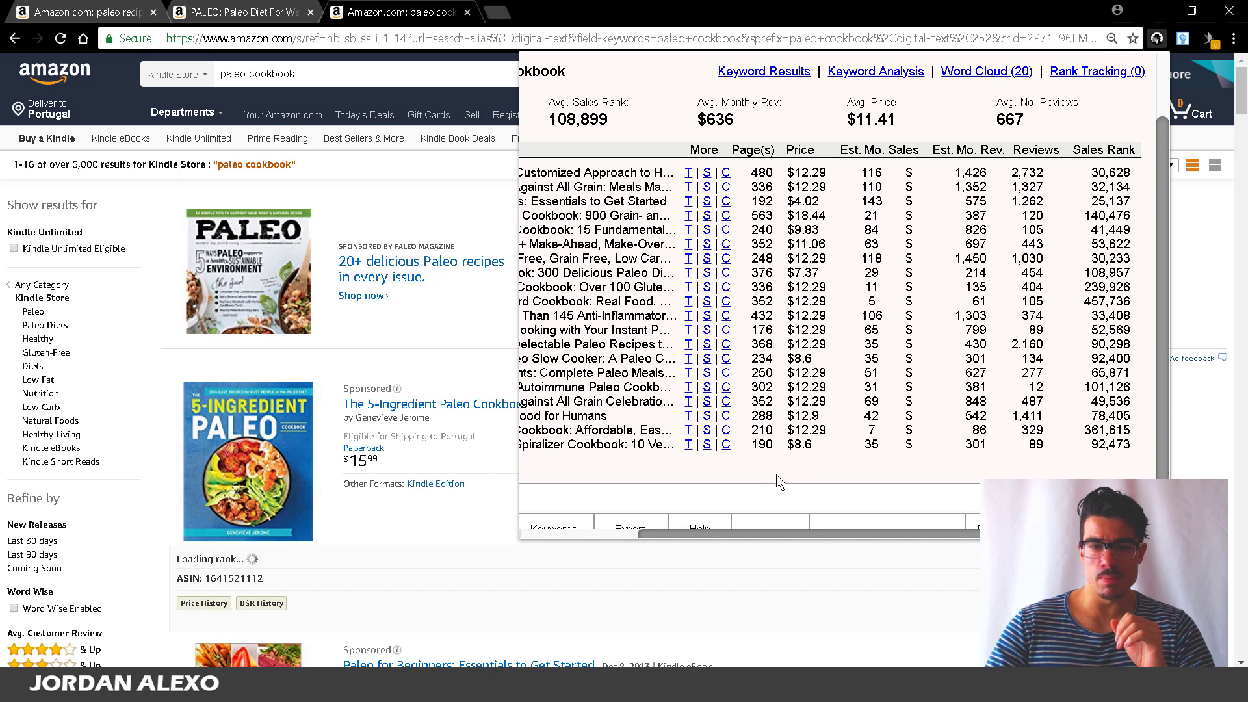
{"action": "scroll", "coordinate": [784, 527], "scroll_direction": "down", "scroll_amount": 2}
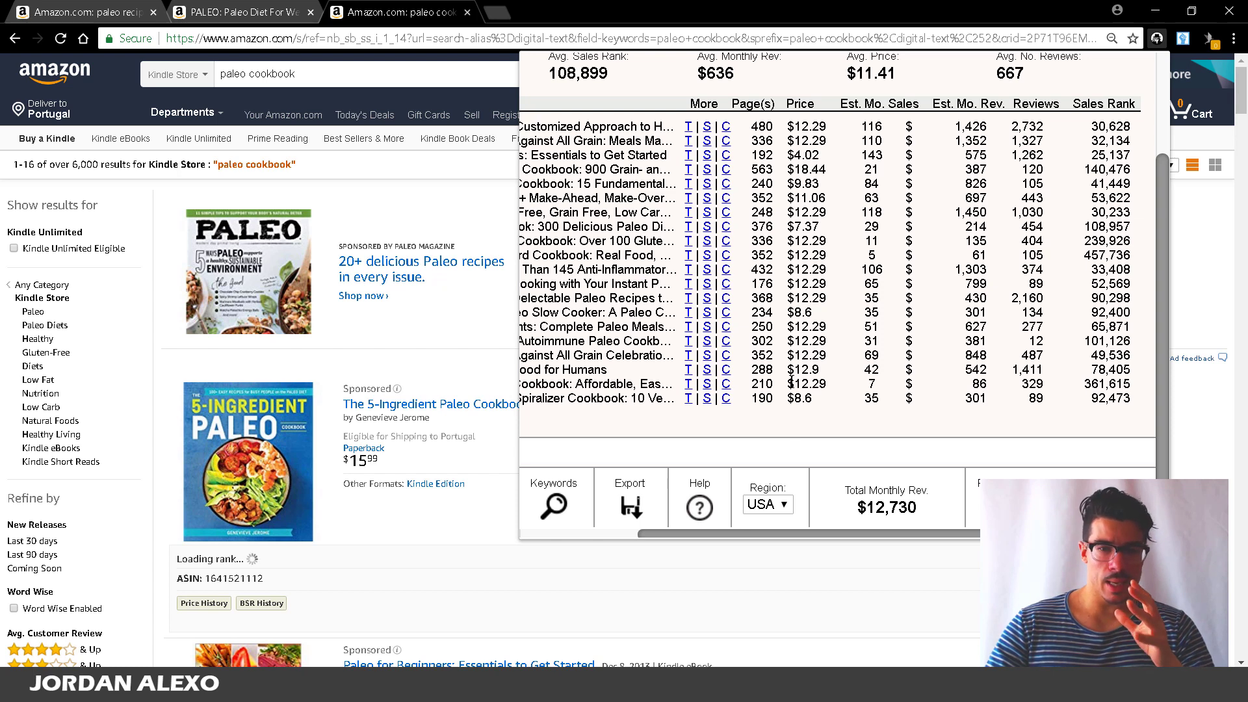
{"action": "left_click_drag", "start_coordinate": [757, 384], "coordinate": [788, 392]}
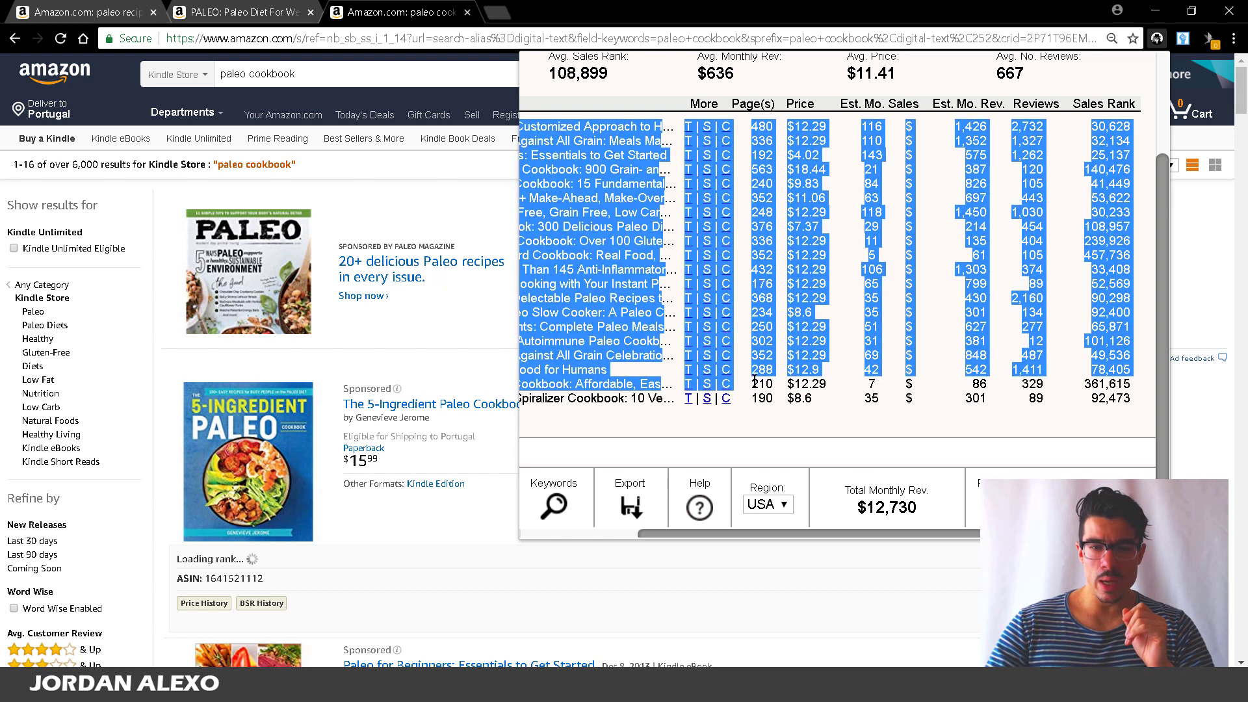
{"action": "left_click", "coordinate": [805, 389]}
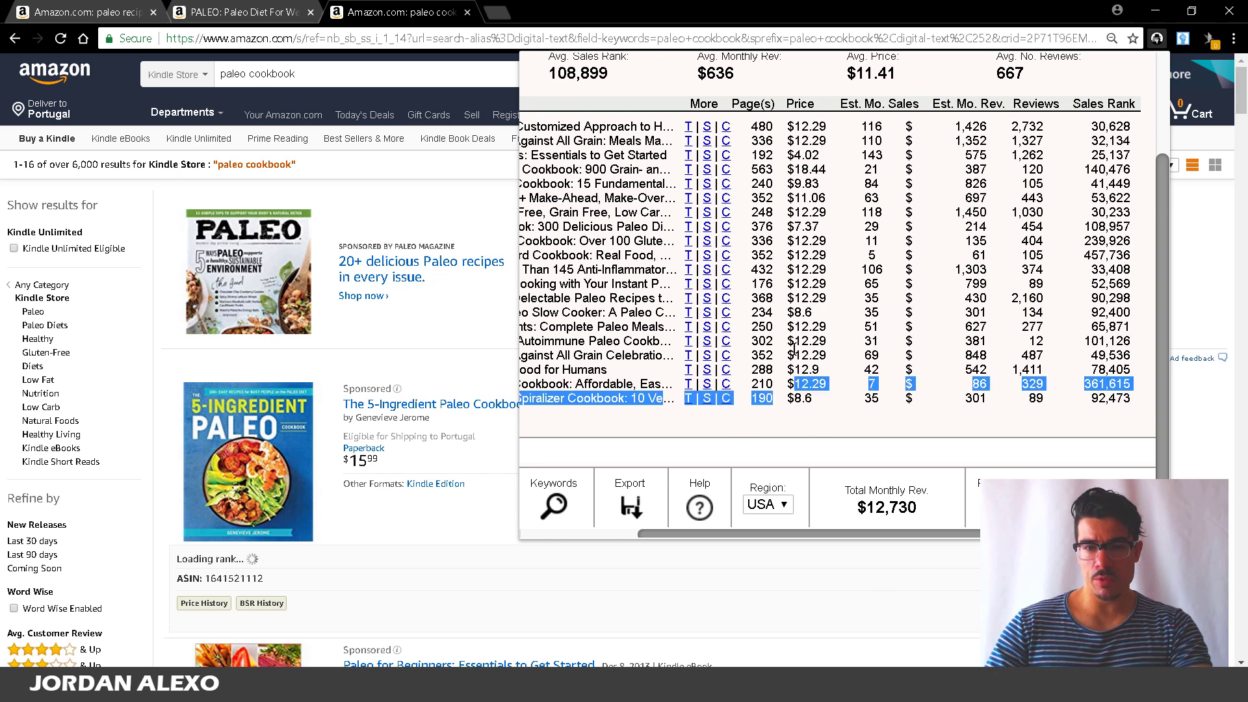
{"action": "left_click_drag", "start_coordinate": [812, 126], "coordinate": [774, 175]}
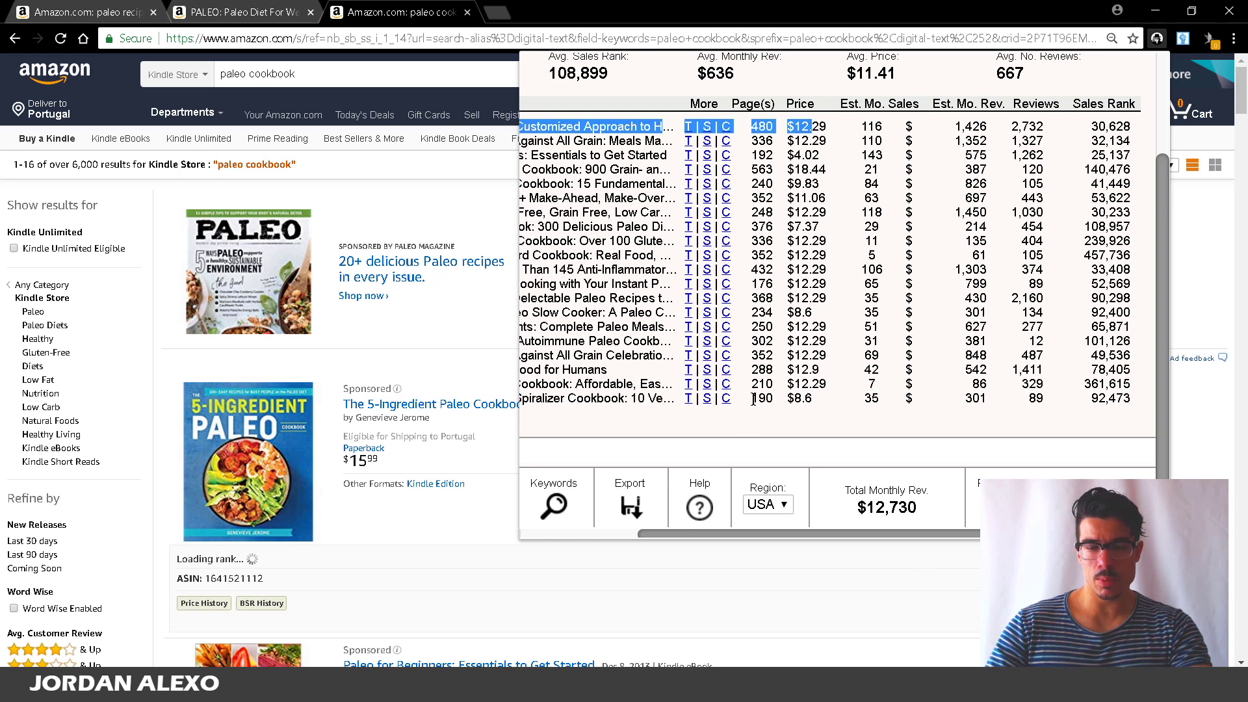
{"action": "left_click", "coordinate": [775, 153]}
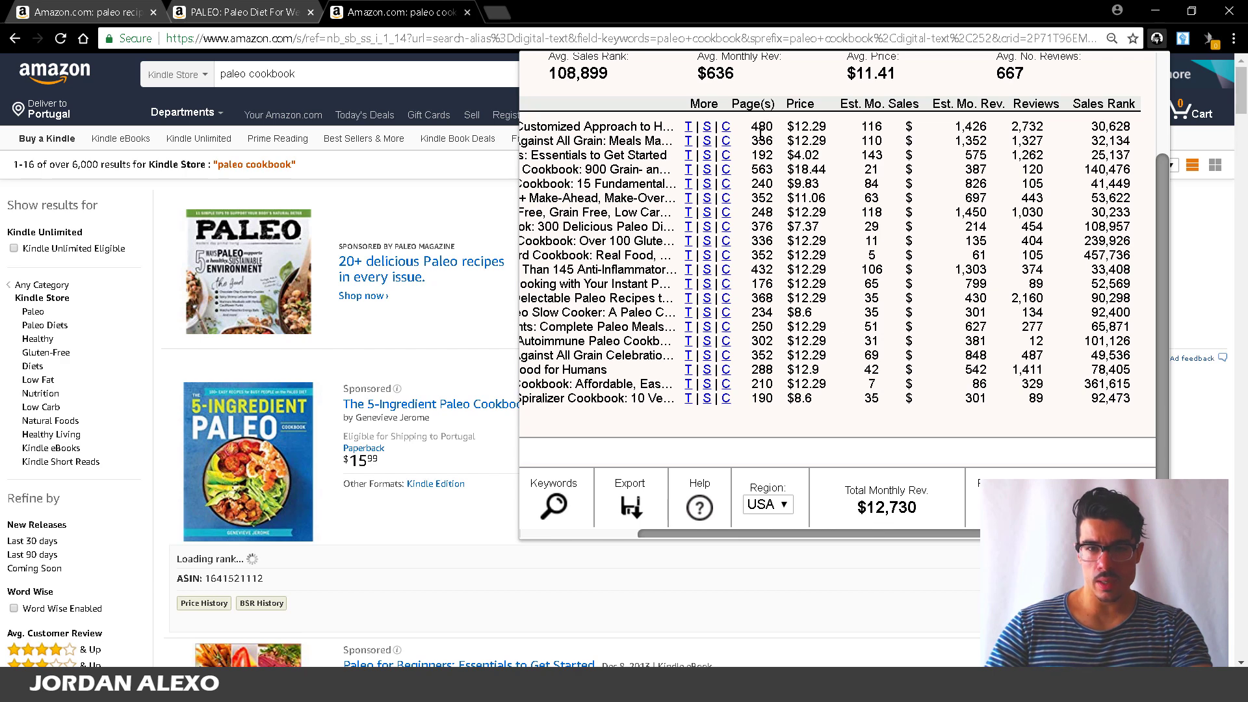
Close the report and look through the "paleo cookbook" listings down to the end of the first results page.
{"action": "left_click", "coordinate": [638, 595]}
{"action": "scroll", "coordinate": [525, 285], "scroll_direction": "down", "scroll_amount": 10}
{"action": "scroll", "coordinate": [514, 273], "scroll_direction": "down", "scroll_amount": 20}
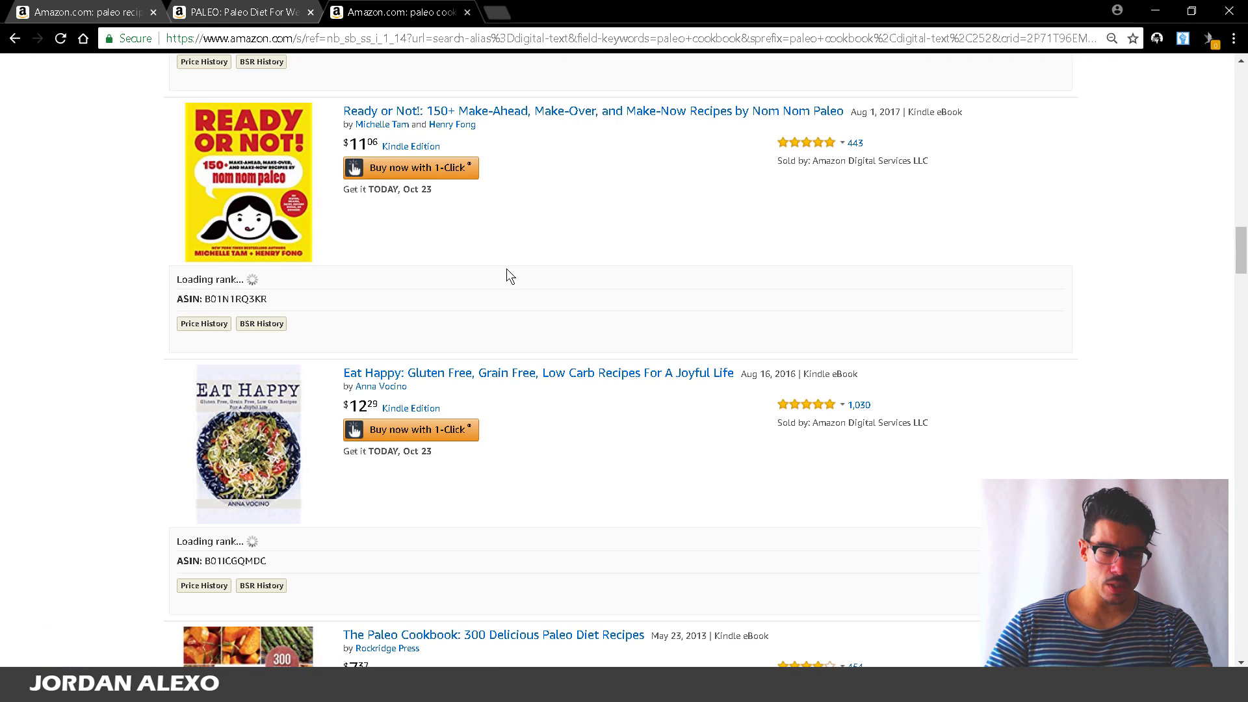
{"action": "scroll", "coordinate": [481, 403], "scroll_direction": "down", "scroll_amount": 20}
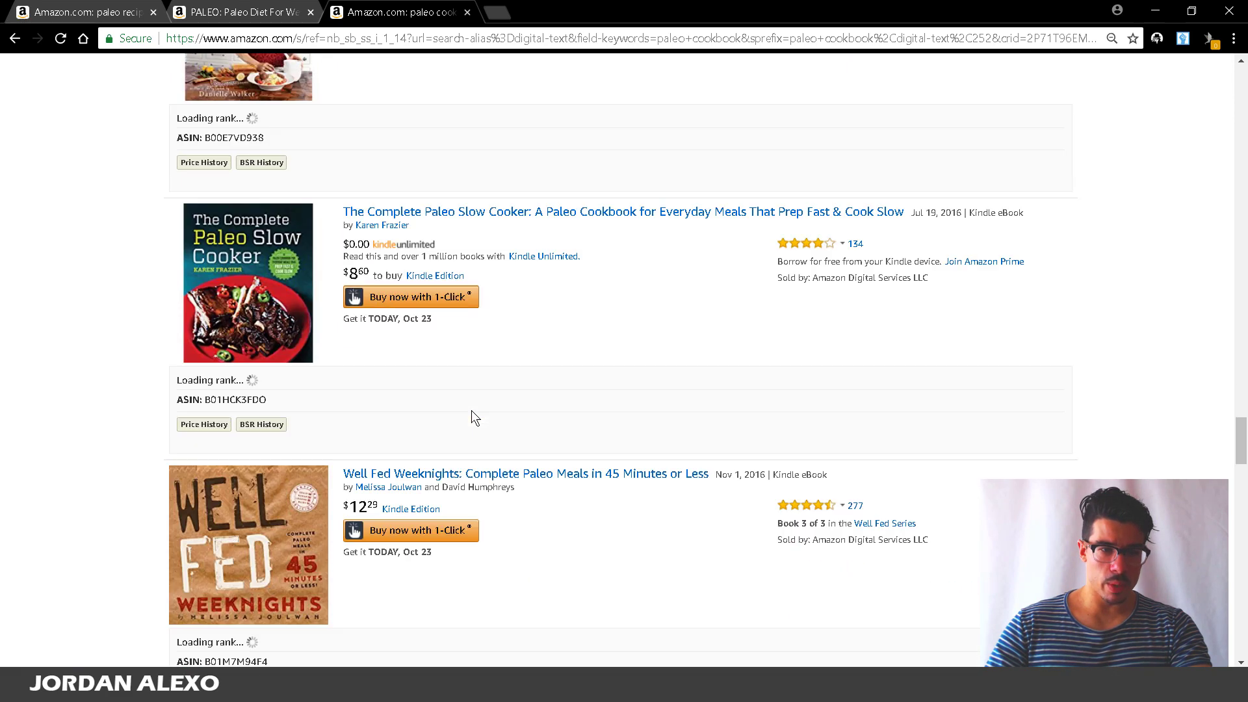
{"action": "scroll", "coordinate": [471, 412], "scroll_direction": "down", "scroll_amount": 2}
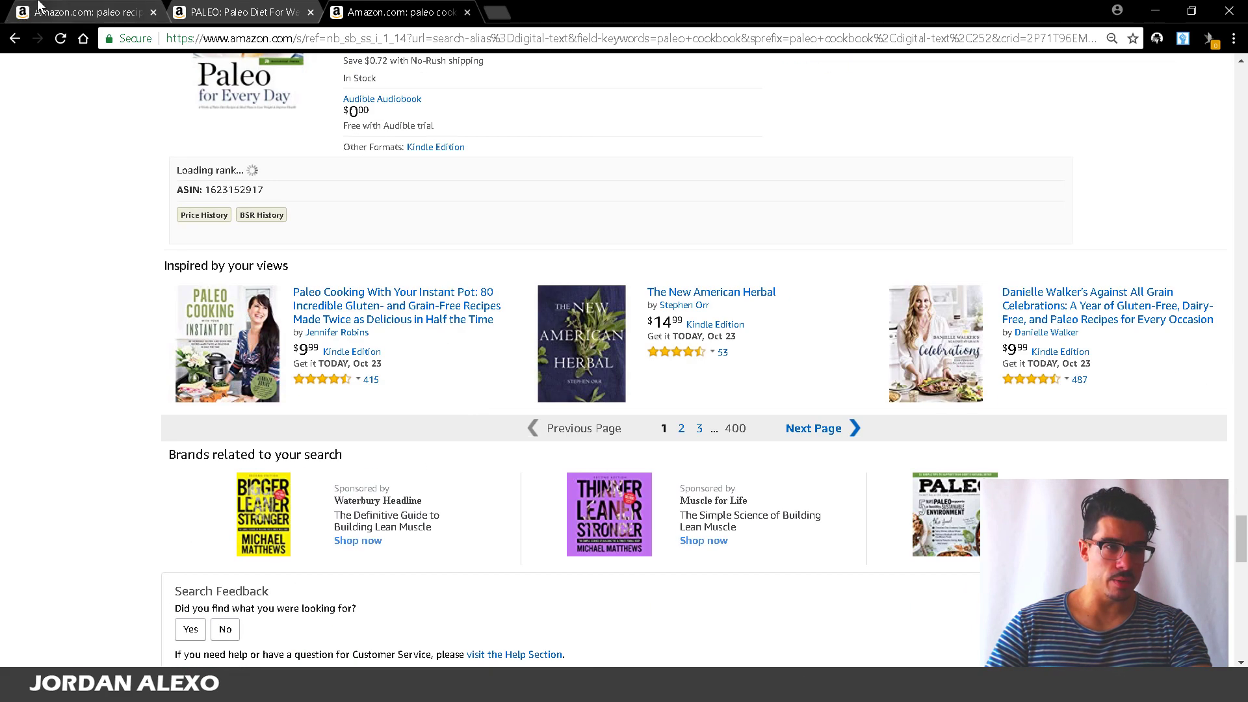
Switch to the "paleo recipes" results, check how many there are, and open their KDSPY report to review its figures.
{"action": "key", "text": "ctrl+1"}
{"action": "scroll", "coordinate": [414, 323], "scroll_direction": "down", "scroll_amount": 3}
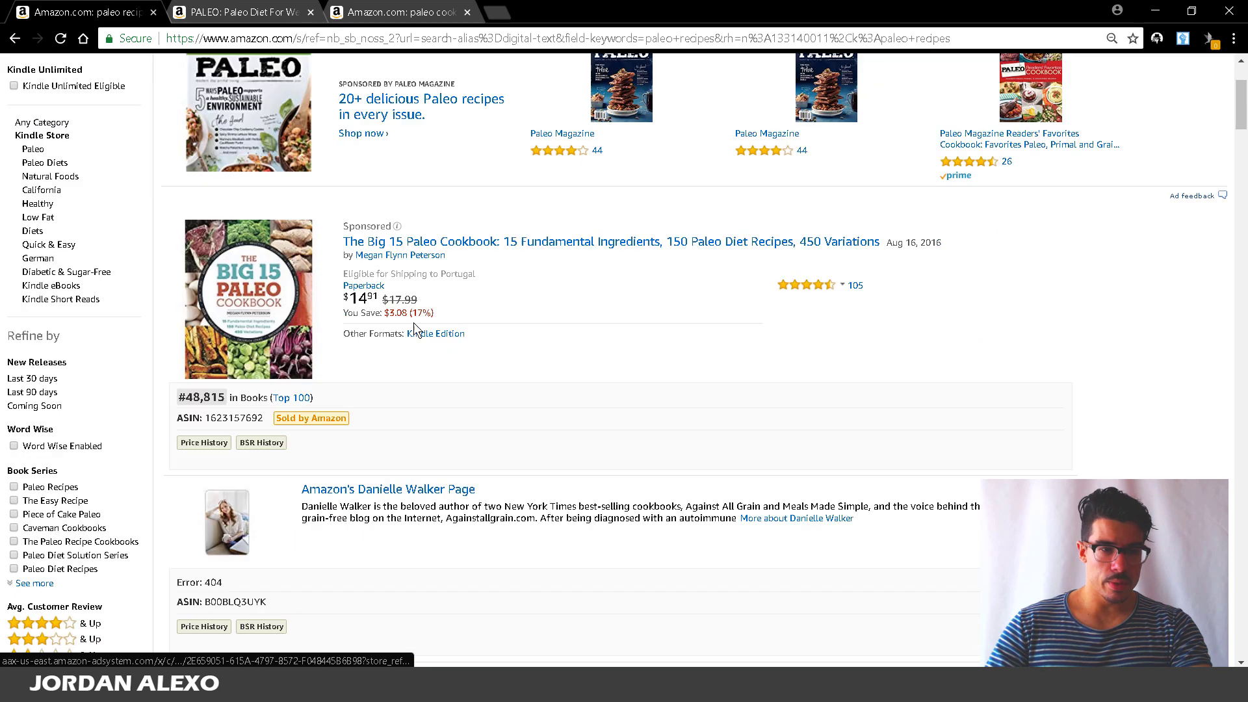
{"action": "scroll", "coordinate": [988, 323], "scroll_direction": "up", "scroll_amount": 3}
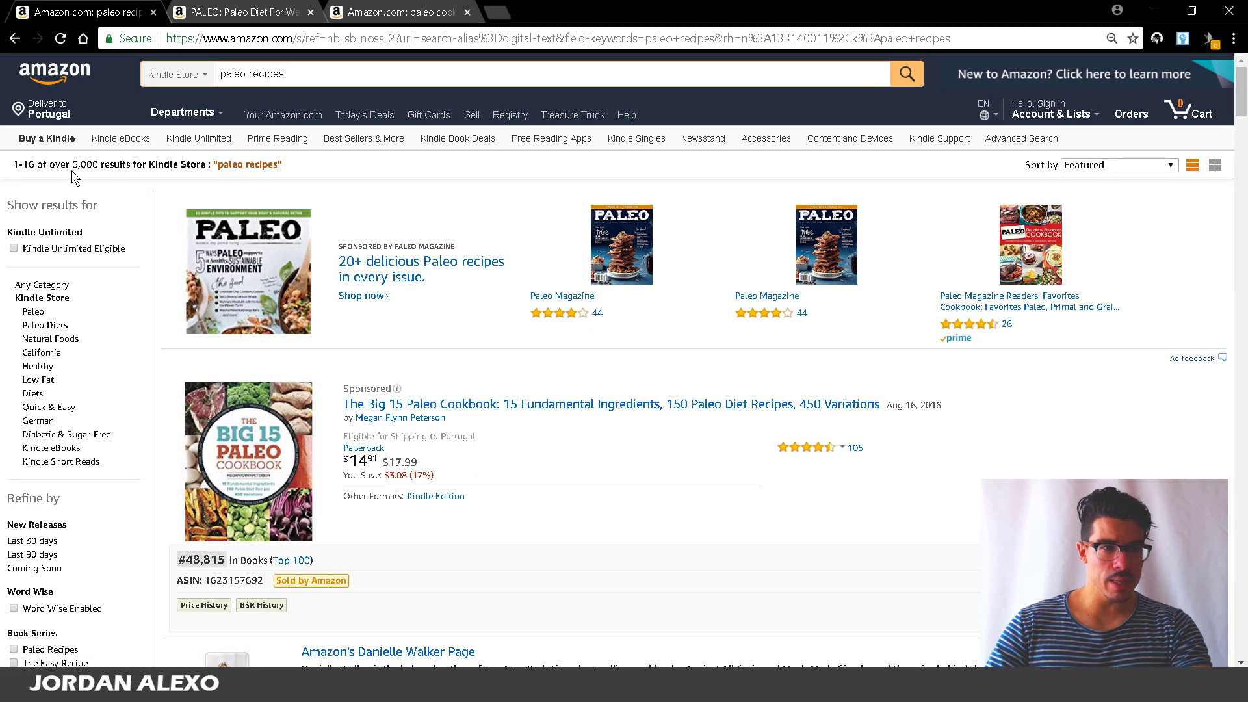
{"action": "left_click_drag", "start_coordinate": [73, 165], "coordinate": [92, 164]}
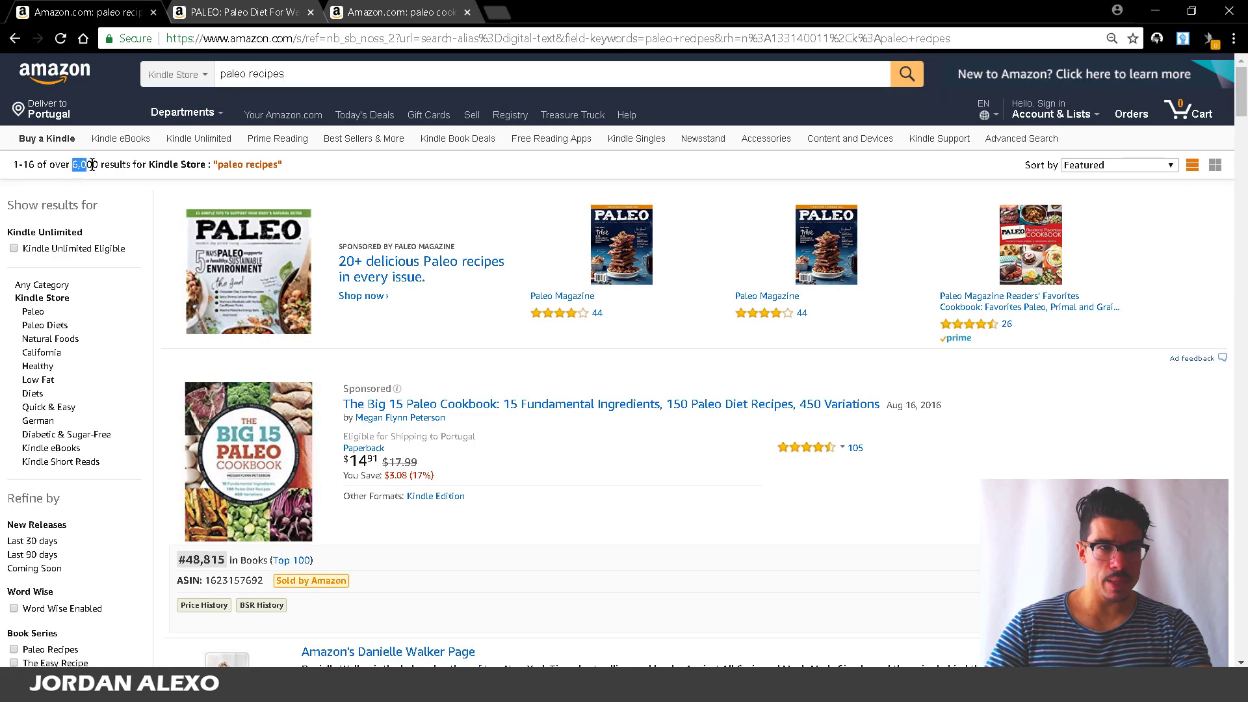
{"action": "left_click", "coordinate": [1155, 40]}
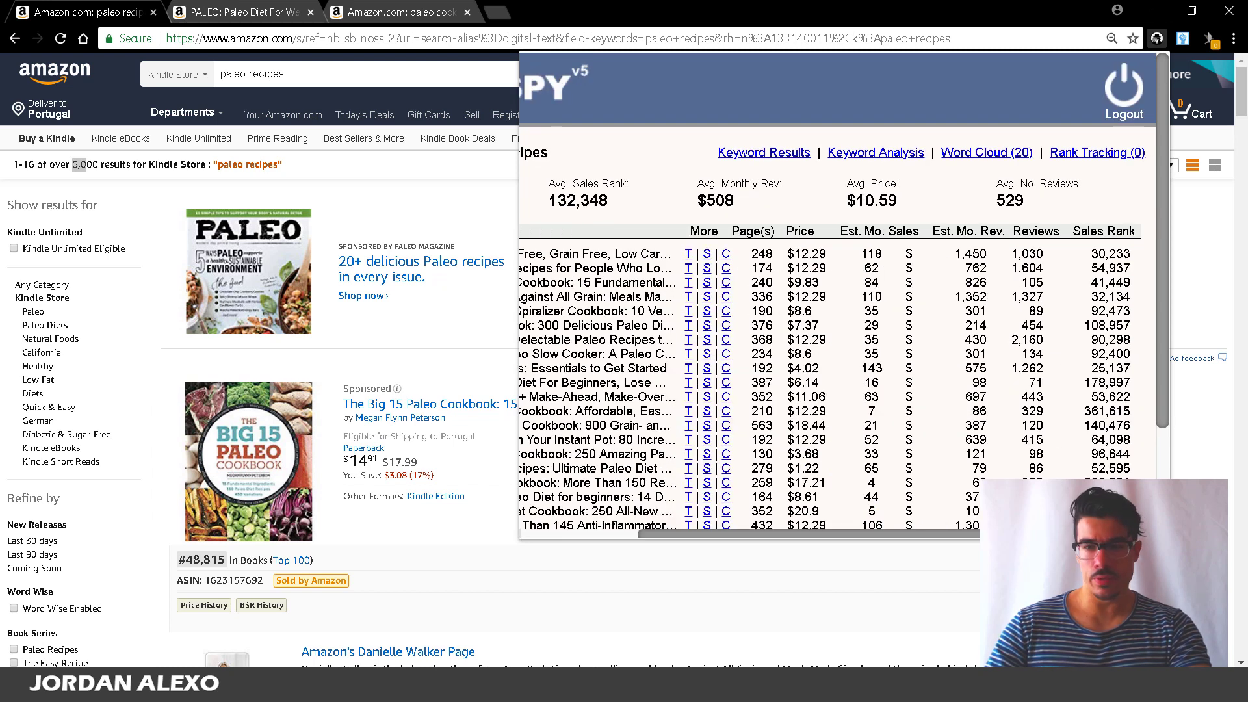
{"action": "scroll", "coordinate": [1083, 260], "scroll_direction": "down", "scroll_amount": 2}
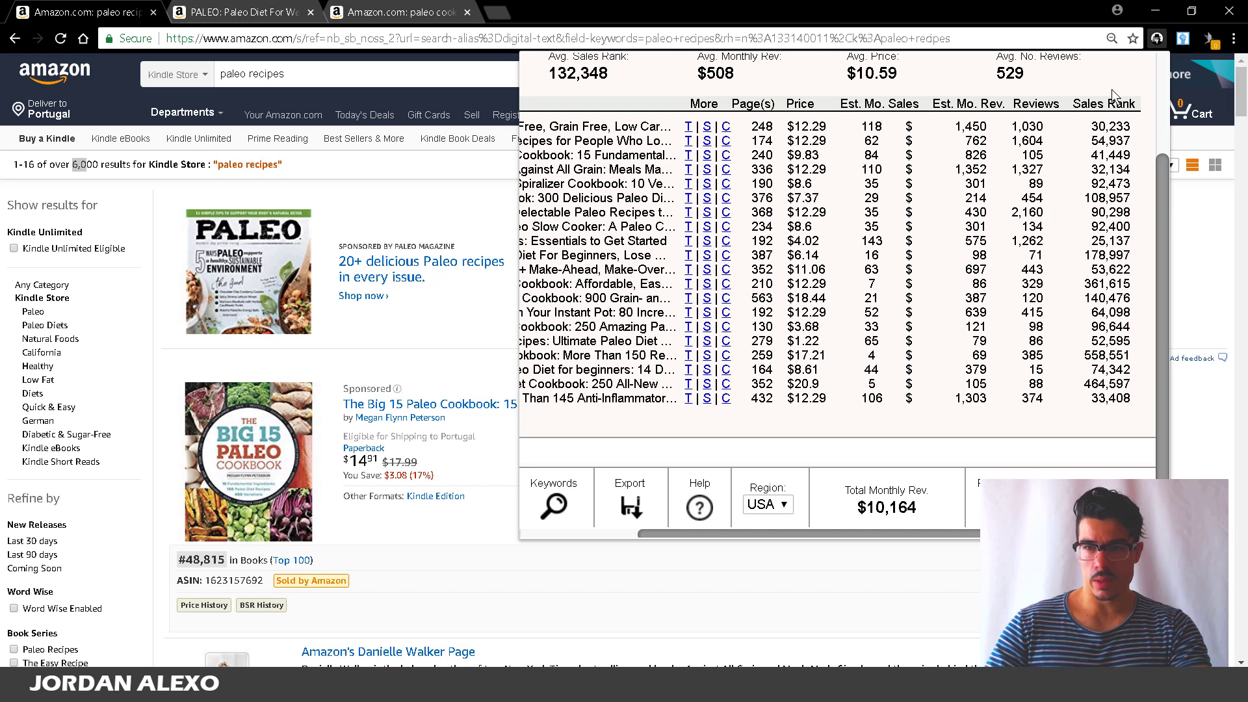
Open the word cloud of the "paleo recipes" report and look over the most frequent title words.
{"action": "scroll", "coordinate": [836, 293], "scroll_direction": "left", "scroll_amount": 2}
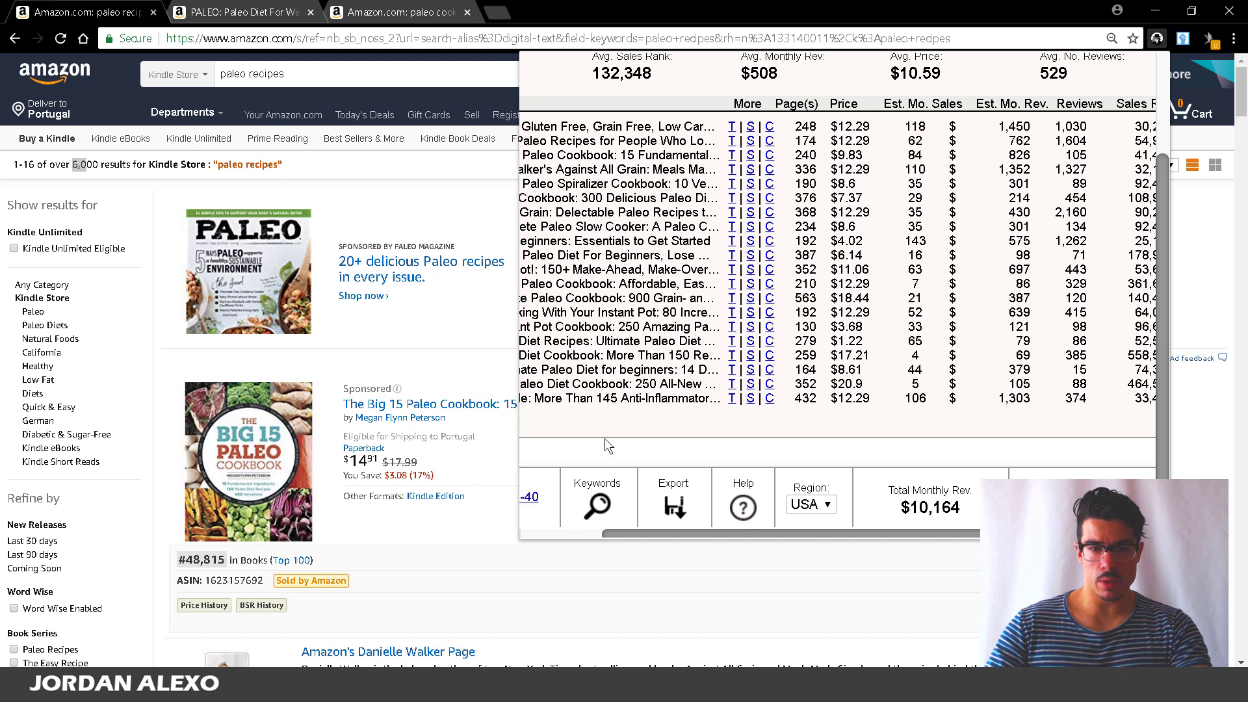
{"action": "scroll", "coordinate": [991, 140], "scroll_direction": "up", "scroll_amount": 2}
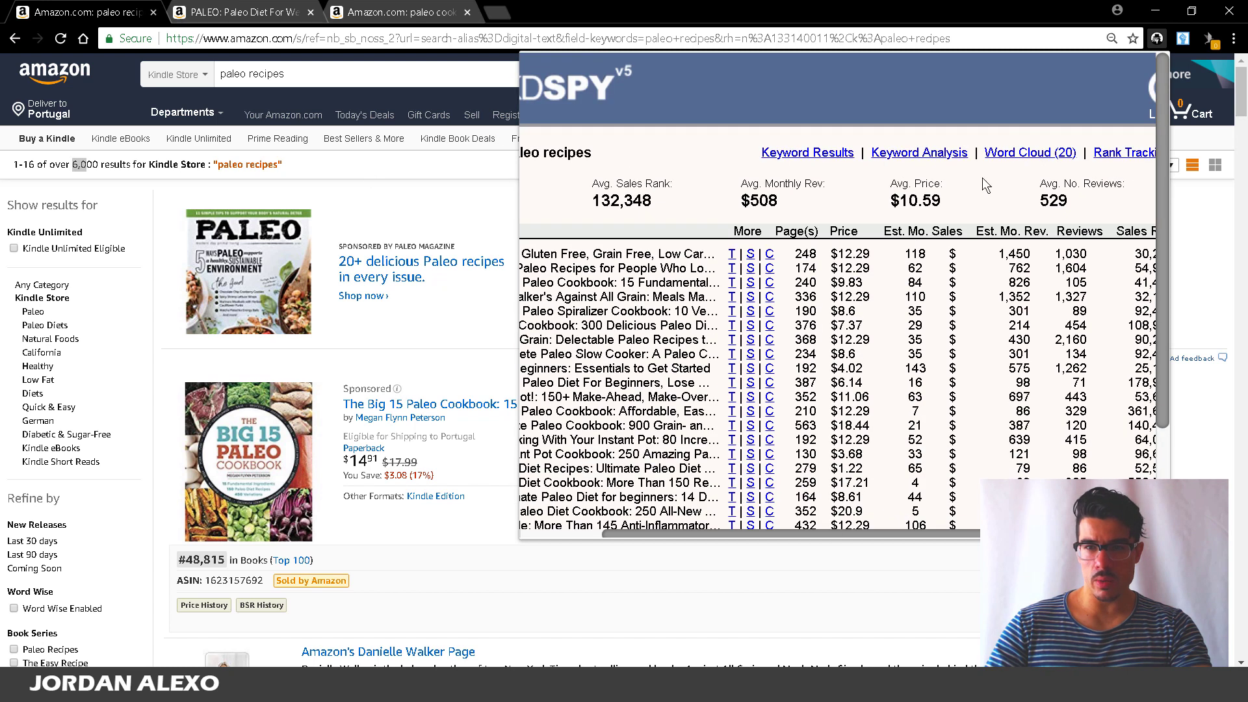
{"action": "left_click", "coordinate": [1039, 153]}
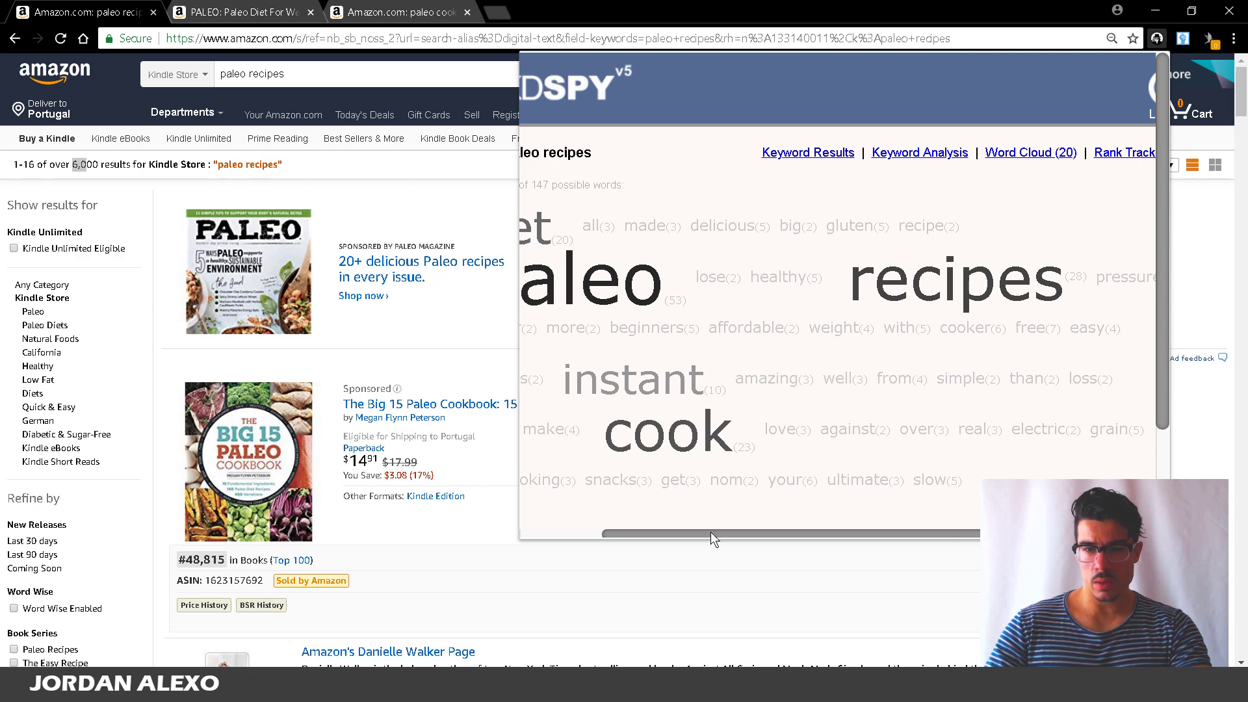
{"action": "left_click_drag", "start_coordinate": [651, 528], "coordinate": [585, 517]}
Replace "recipes" with "meals" and search the Kindle Store for "paleo meals".
{"action": "double_click", "coordinate": [332, 78]}
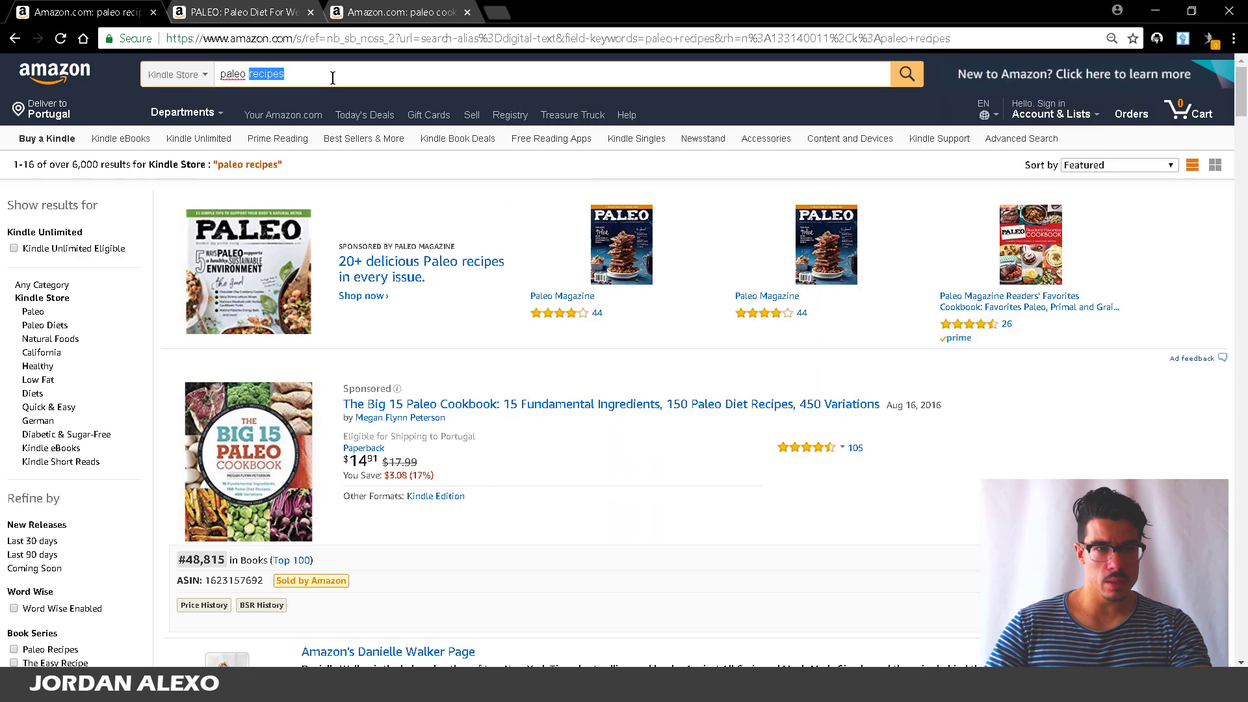
{"action": "type", "text": "meals"}
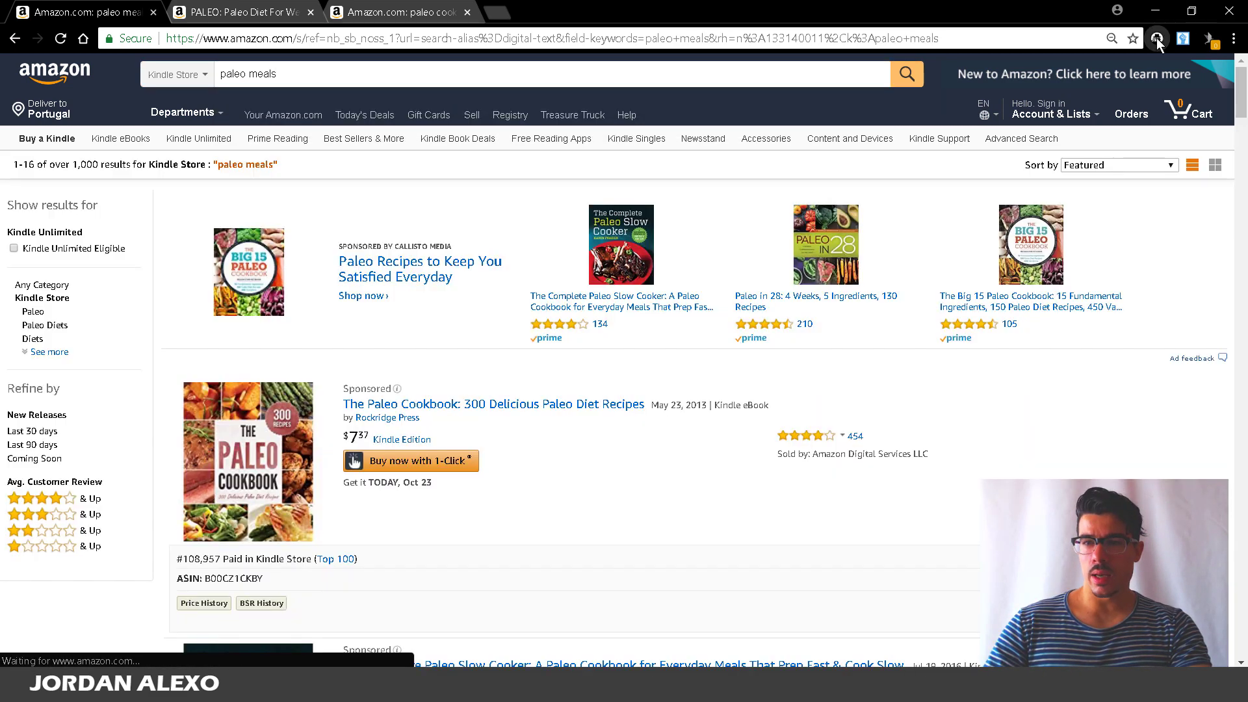
{"action": "left_click", "coordinate": [1156, 39]}
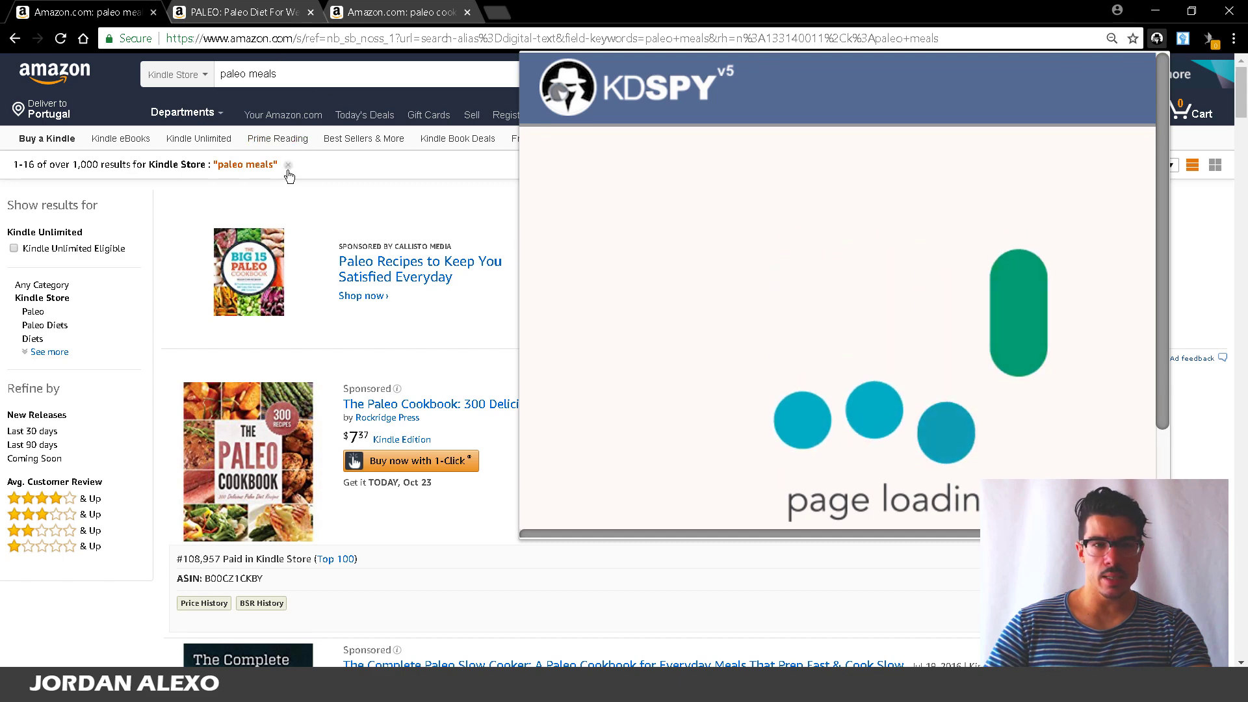
{"action": "left_click", "coordinate": [287, 169]}
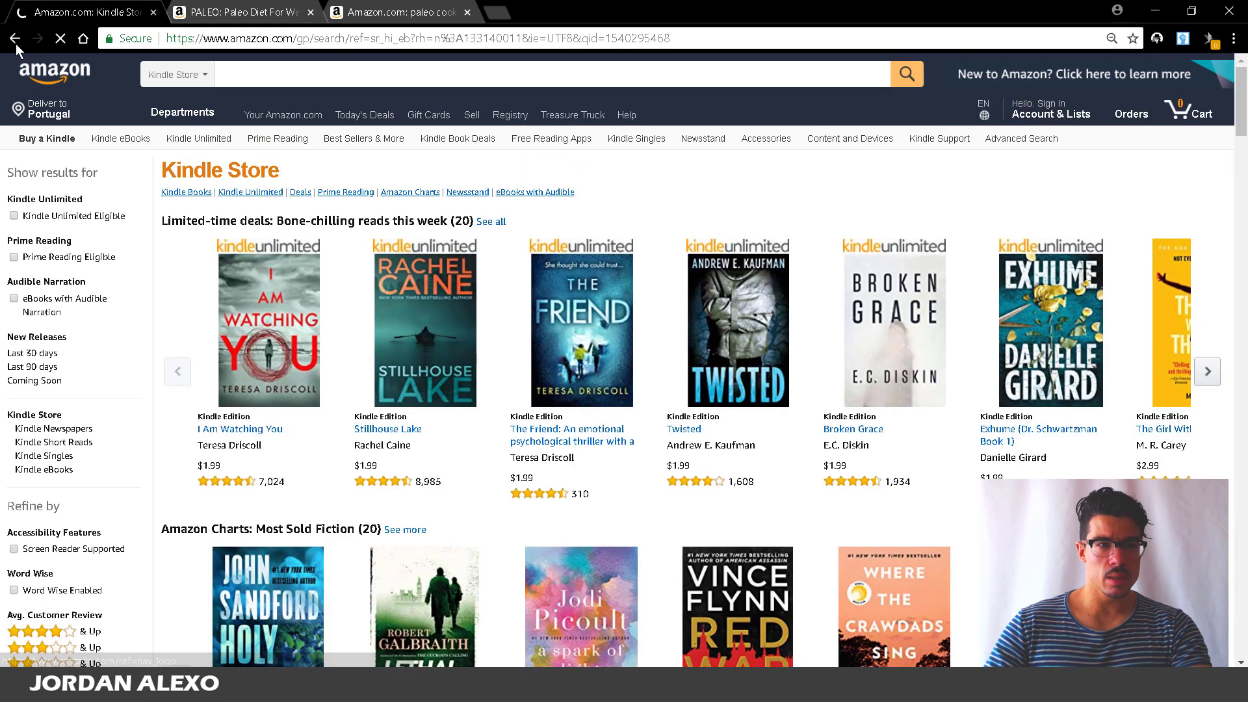
{"action": "left_click", "coordinate": [14, 39]}
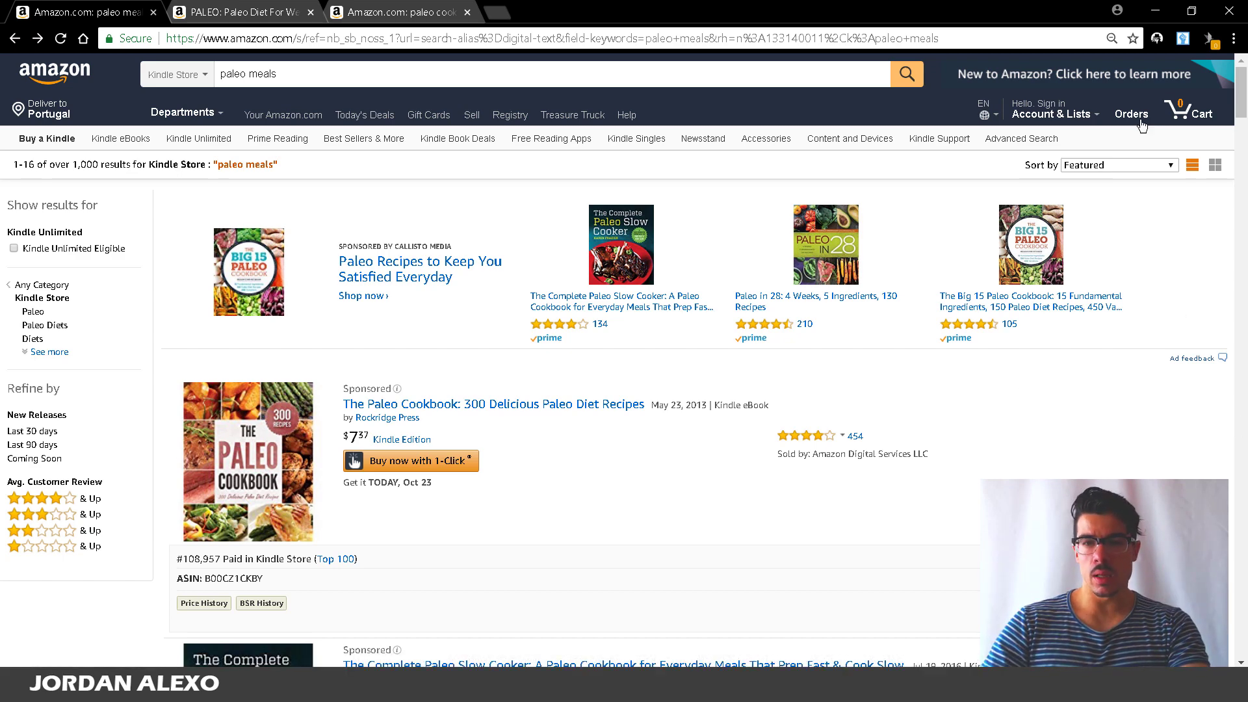
Open the KDSPY report for "paleo meals" and examine the books' prices, estimated revenue, reviews, sales ranks and total monthly revenue.
{"action": "left_click", "coordinate": [1156, 39]}
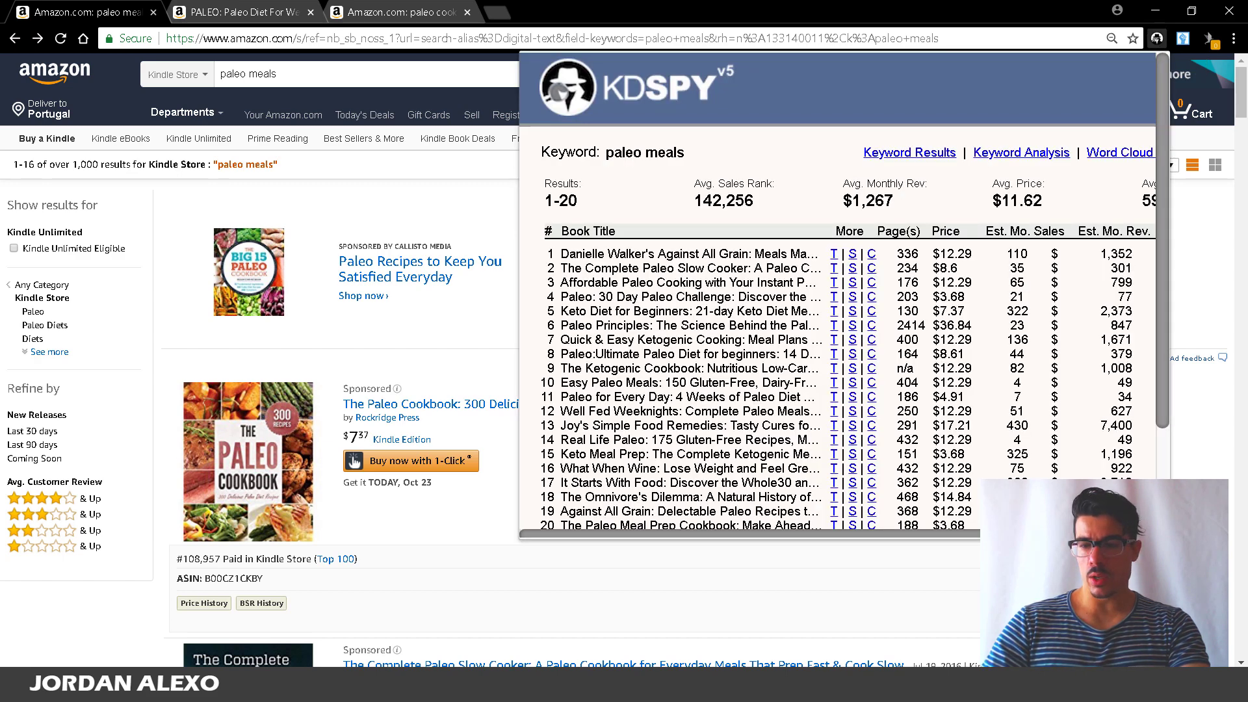
{"action": "scroll", "coordinate": [839, 325], "scroll_direction": "right", "scroll_amount": 3}
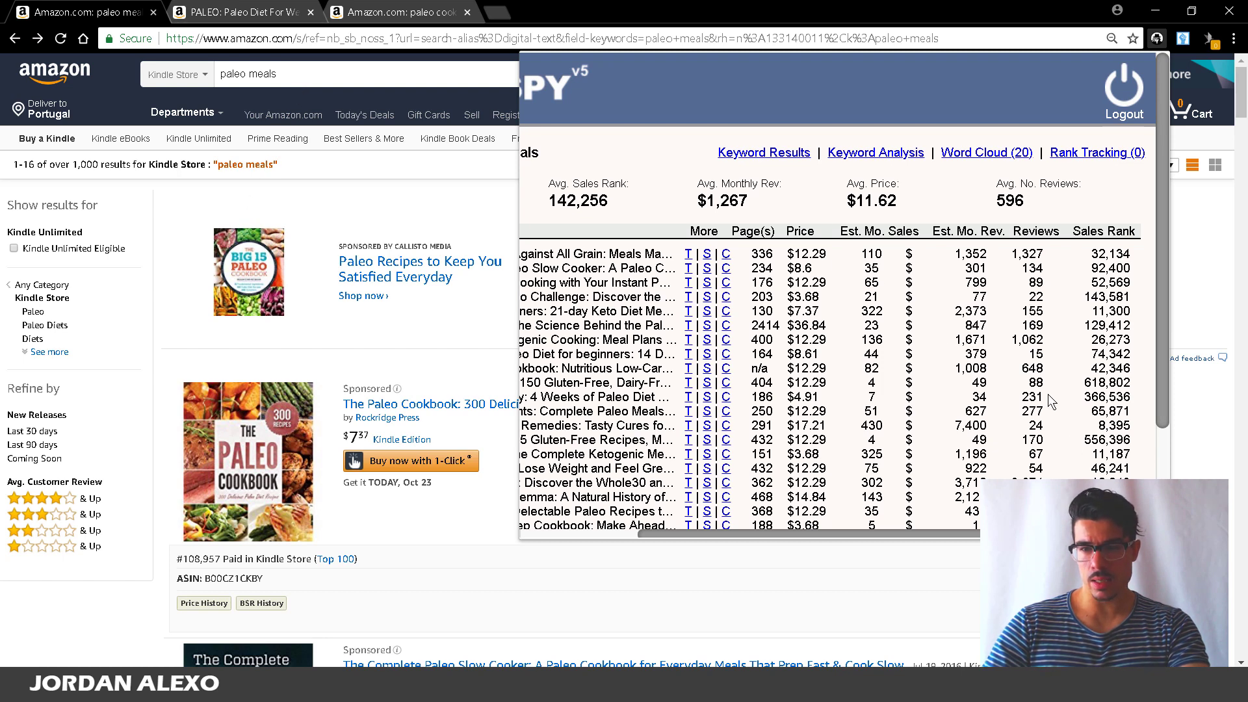
{"action": "scroll", "coordinate": [1036, 361], "scroll_direction": "down", "scroll_amount": 2}
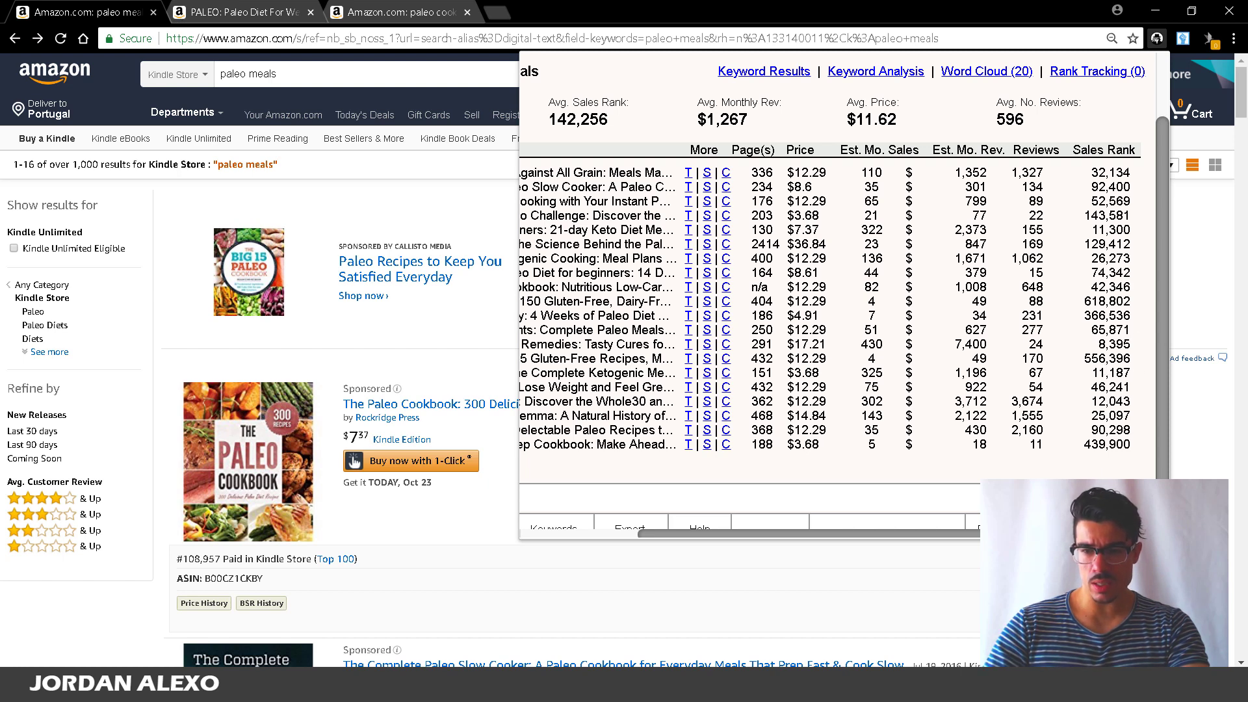
{"action": "scroll", "coordinate": [1069, 303], "scroll_direction": "left", "scroll_amount": 1}
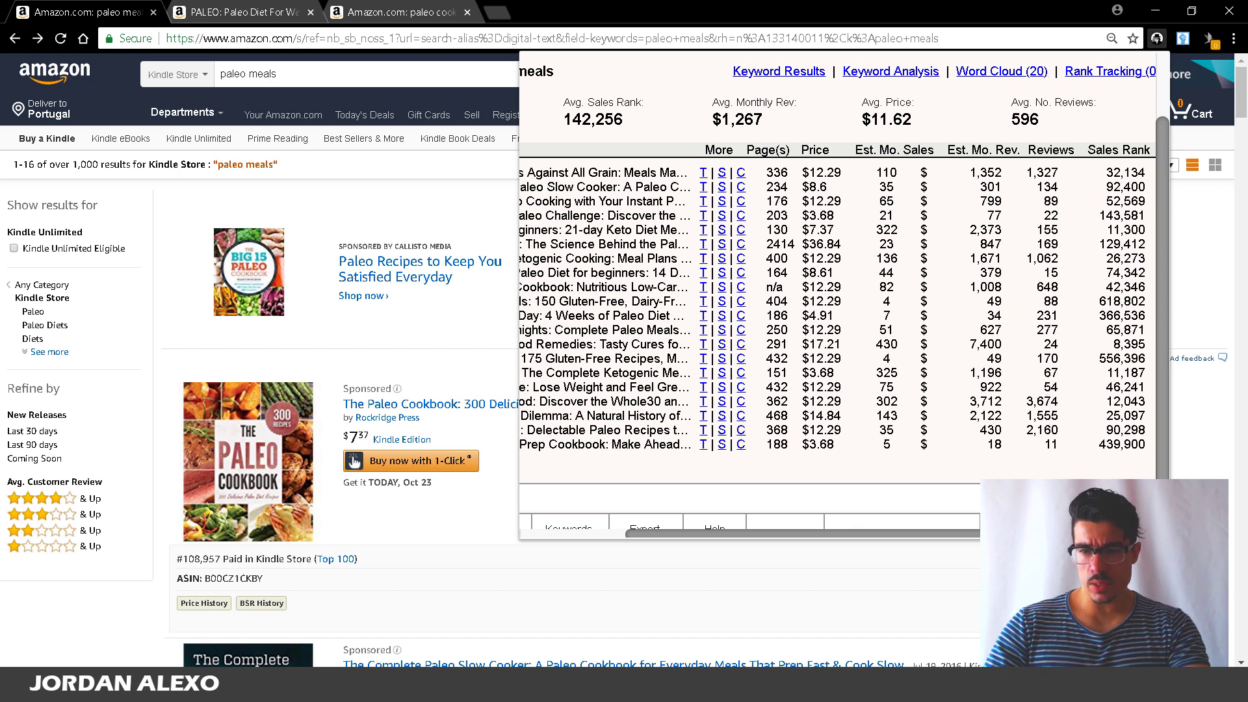
{"action": "mouse_move", "coordinate": [1048, 535]}
{"action": "left_mouse_down"}
{"action": "mouse_move", "coordinate": [819, 539]}
{"action": "mouse_move", "coordinate": [1067, 539]}
{"action": "left_mouse_up"}
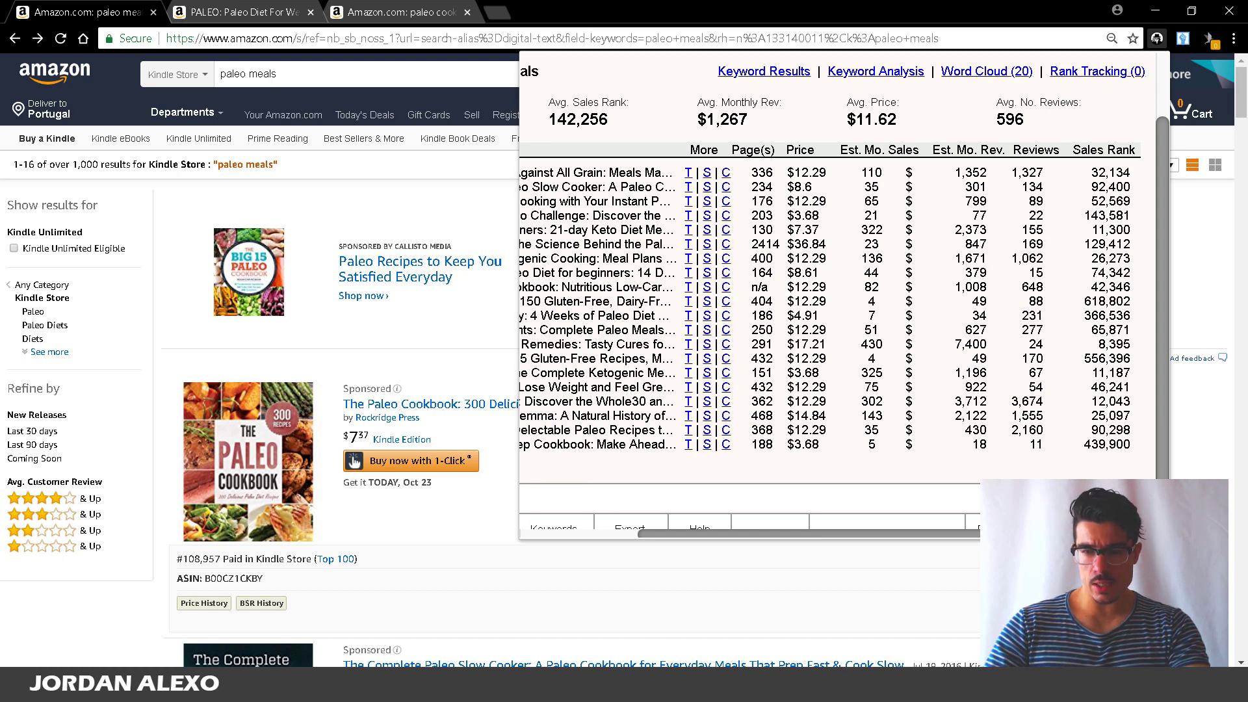
{"action": "scroll", "coordinate": [839, 293], "scroll_direction": "down", "scroll_amount": 1}
{"action": "scroll", "coordinate": [580, 332], "scroll_direction": "left", "scroll_amount": 5}
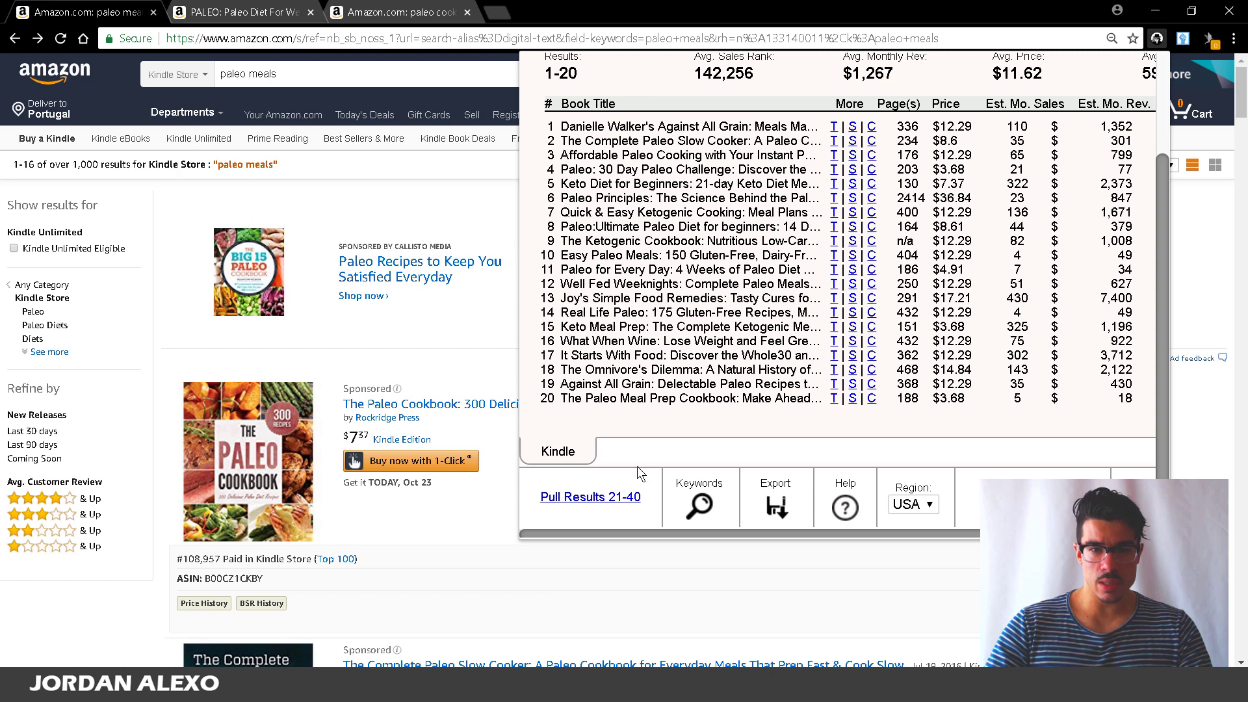
{"action": "left_click_drag", "start_coordinate": [715, 540], "coordinate": [834, 538]}
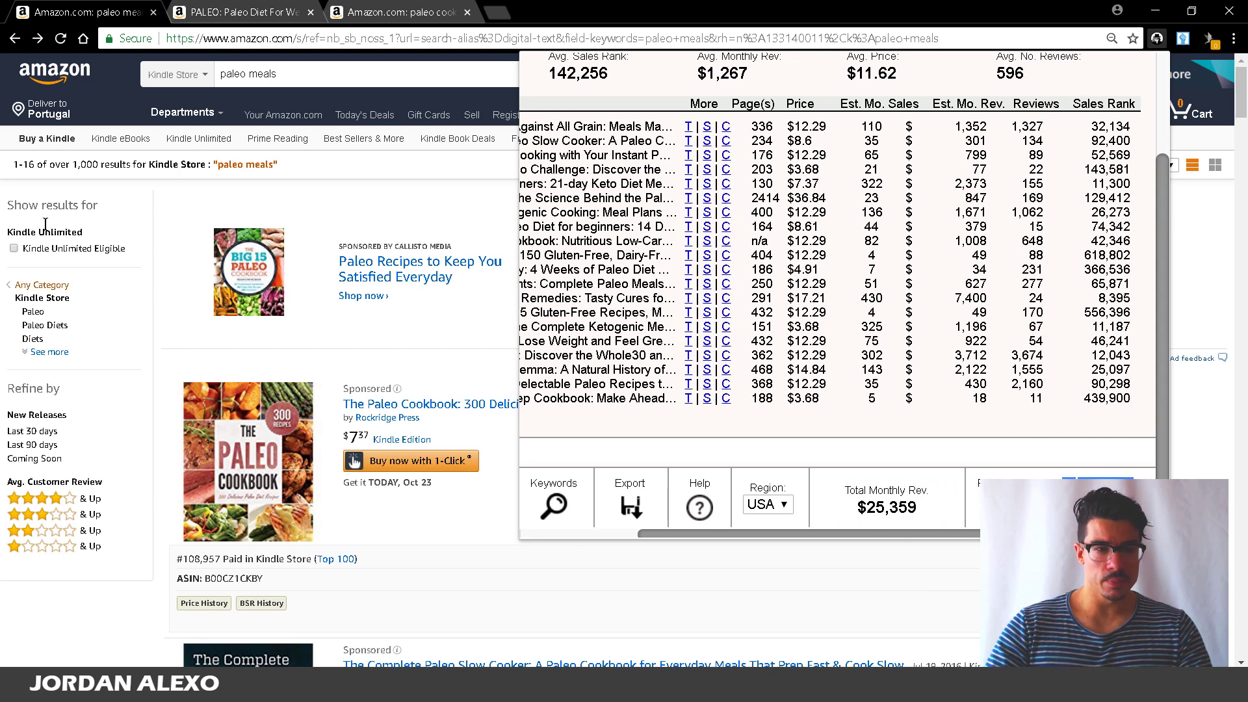
Reopen the "paleo meals" report and open the Amazon page of its first book, "Against All Grain: Meals Made Simple".
{"action": "left_click", "coordinate": [455, 207]}
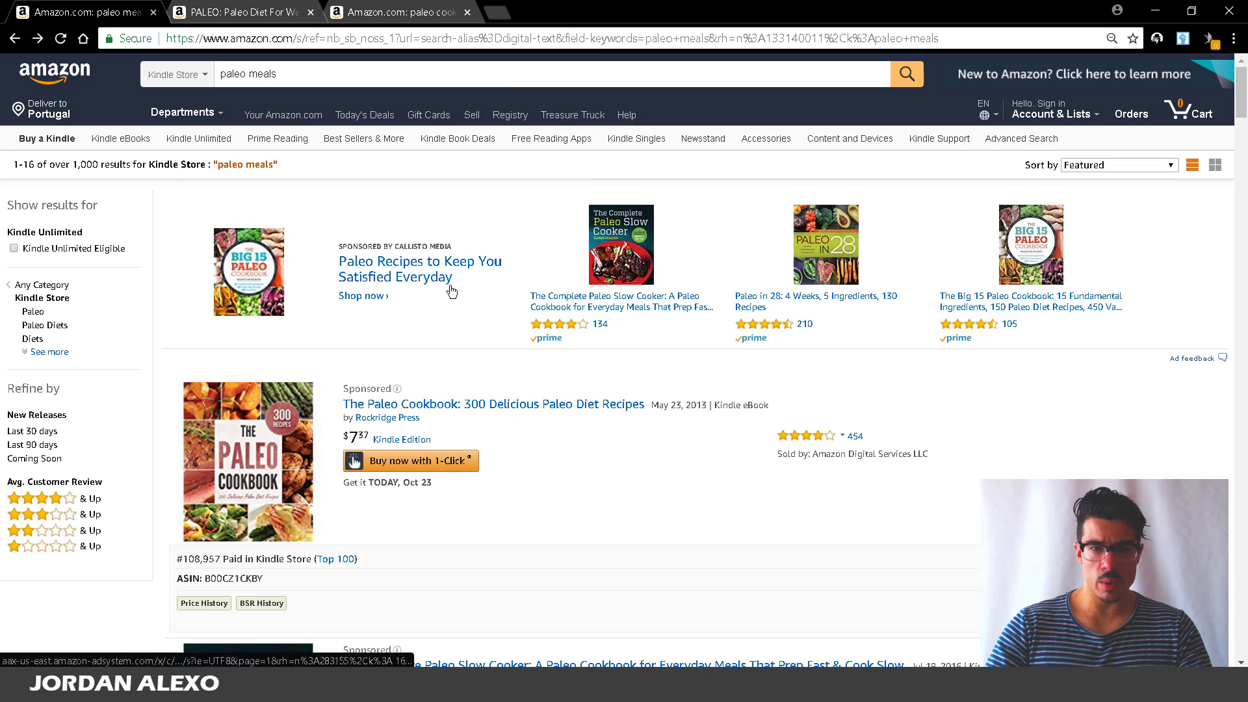
{"action": "left_click", "coordinate": [1161, 38]}
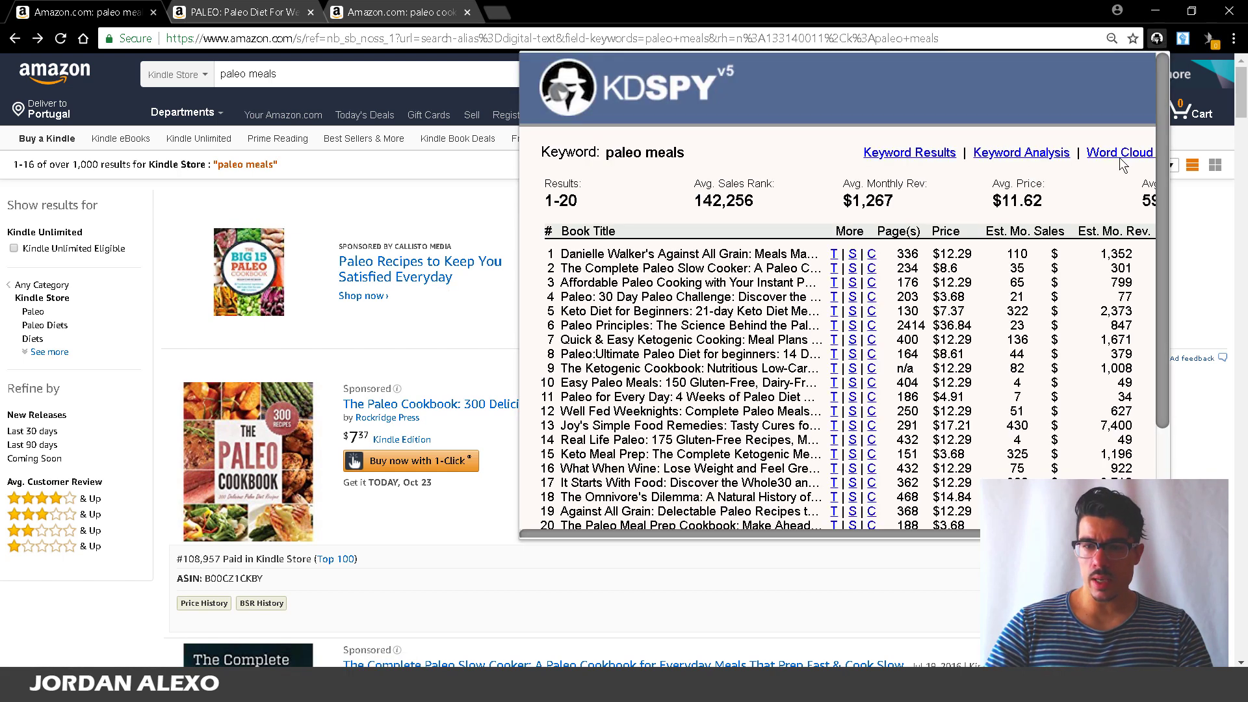
{"action": "scroll", "coordinate": [1083, 97], "scroll_direction": "right", "scroll_amount": 3}
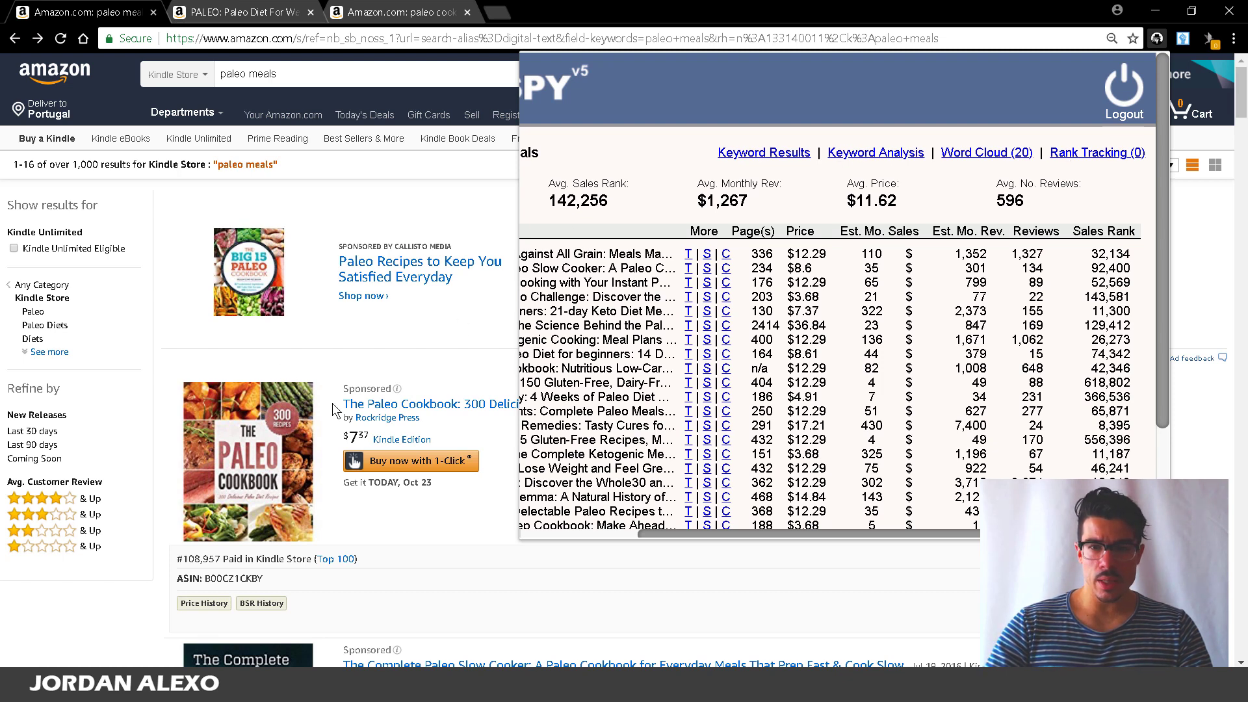
{"action": "left_click", "coordinate": [620, 255]}
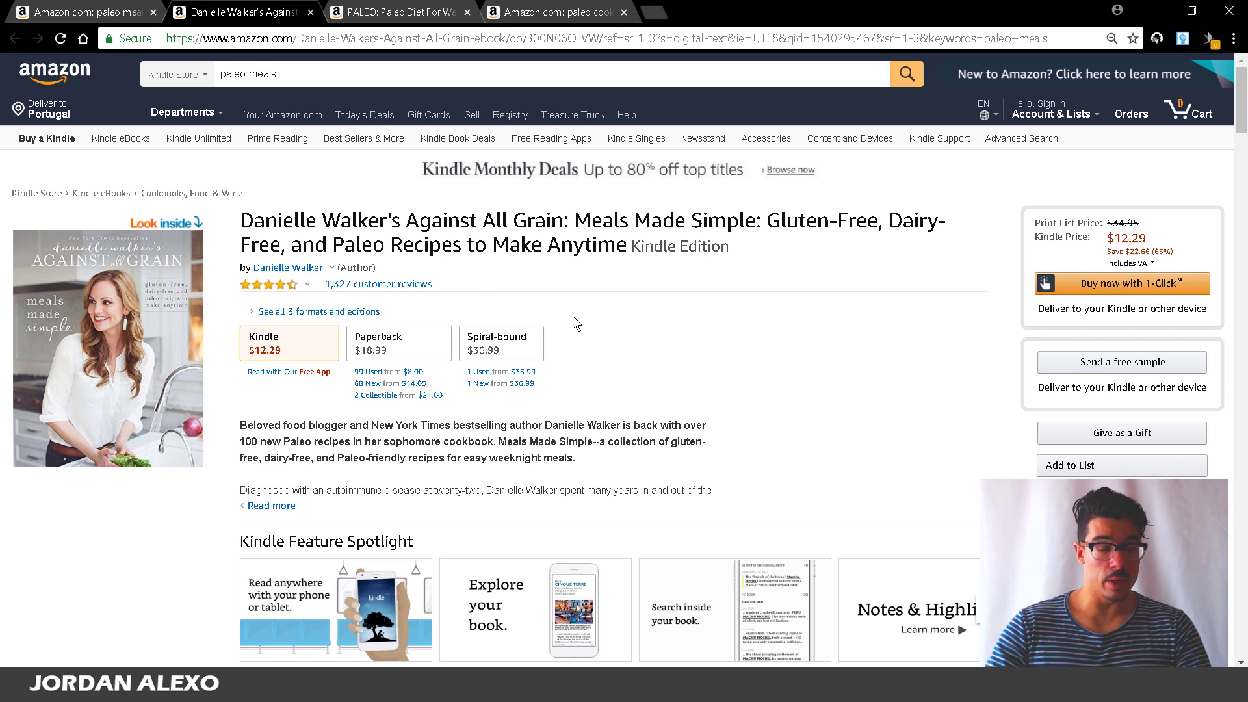
Open the KDSPY report for this book and compare its Kindle and paperback sales figures.
{"action": "left_click", "coordinate": [1156, 40]}
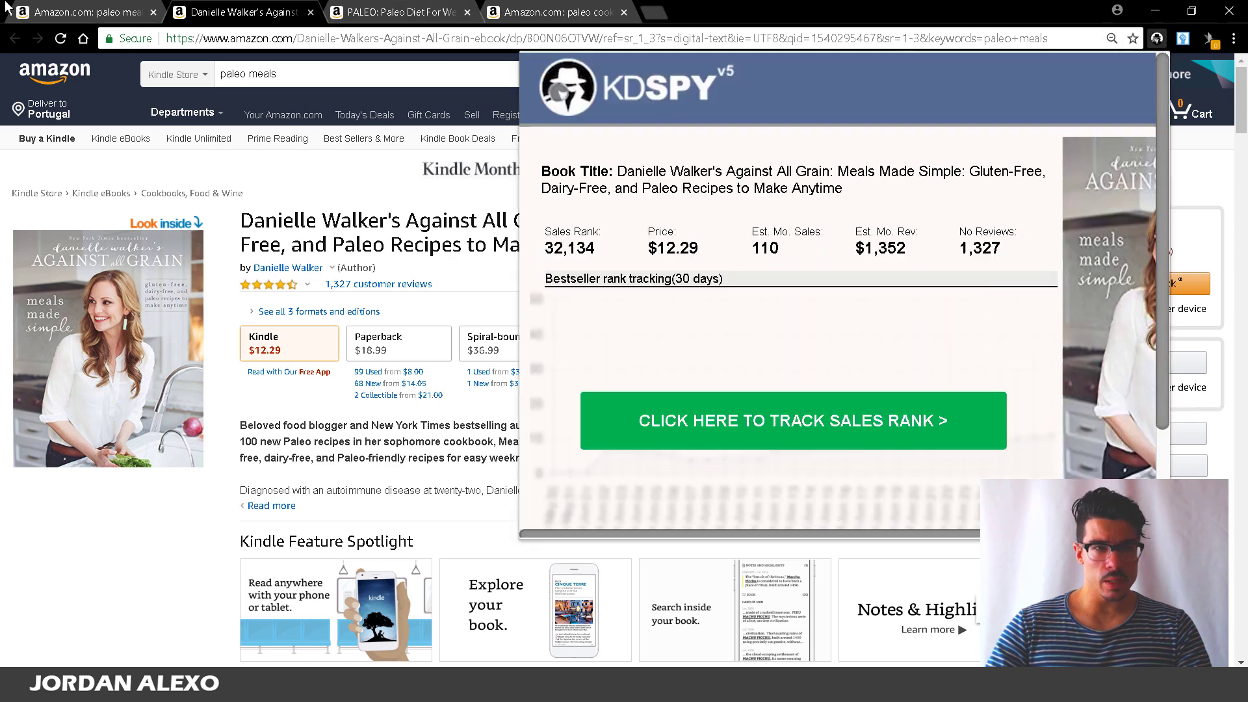
{"action": "scroll", "coordinate": [761, 263], "scroll_direction": "down", "scroll_amount": 2}
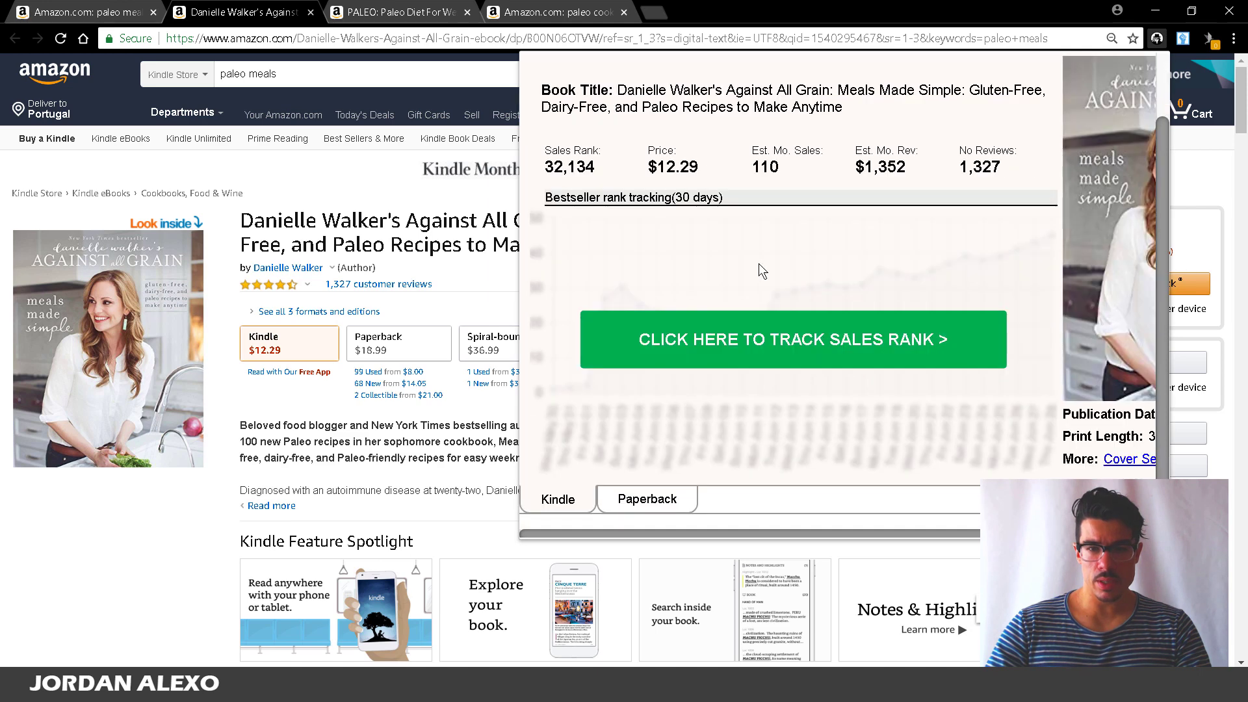
{"action": "scroll", "coordinate": [759, 263], "scroll_direction": "down", "scroll_amount": 1}
{"action": "left_click", "coordinate": [639, 455]}
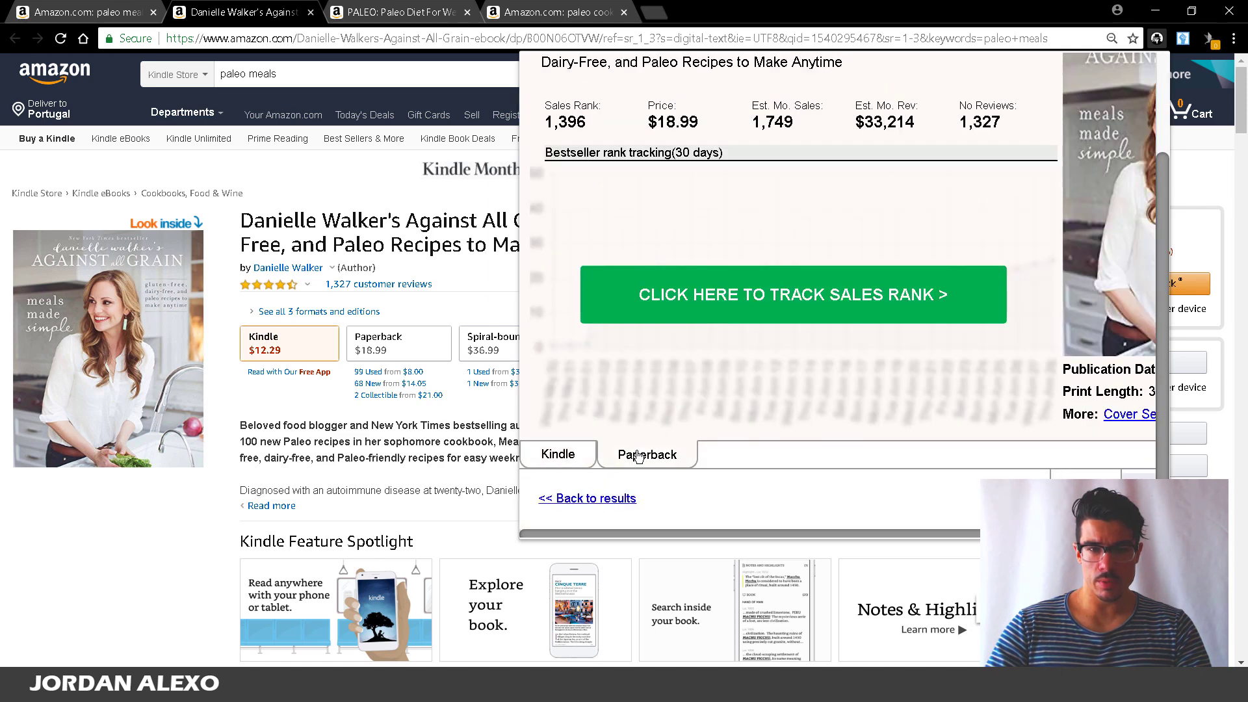
{"action": "left_click", "coordinate": [574, 453]}
{"action": "scroll", "coordinate": [624, 173], "scroll_direction": "up", "scroll_amount": 3}
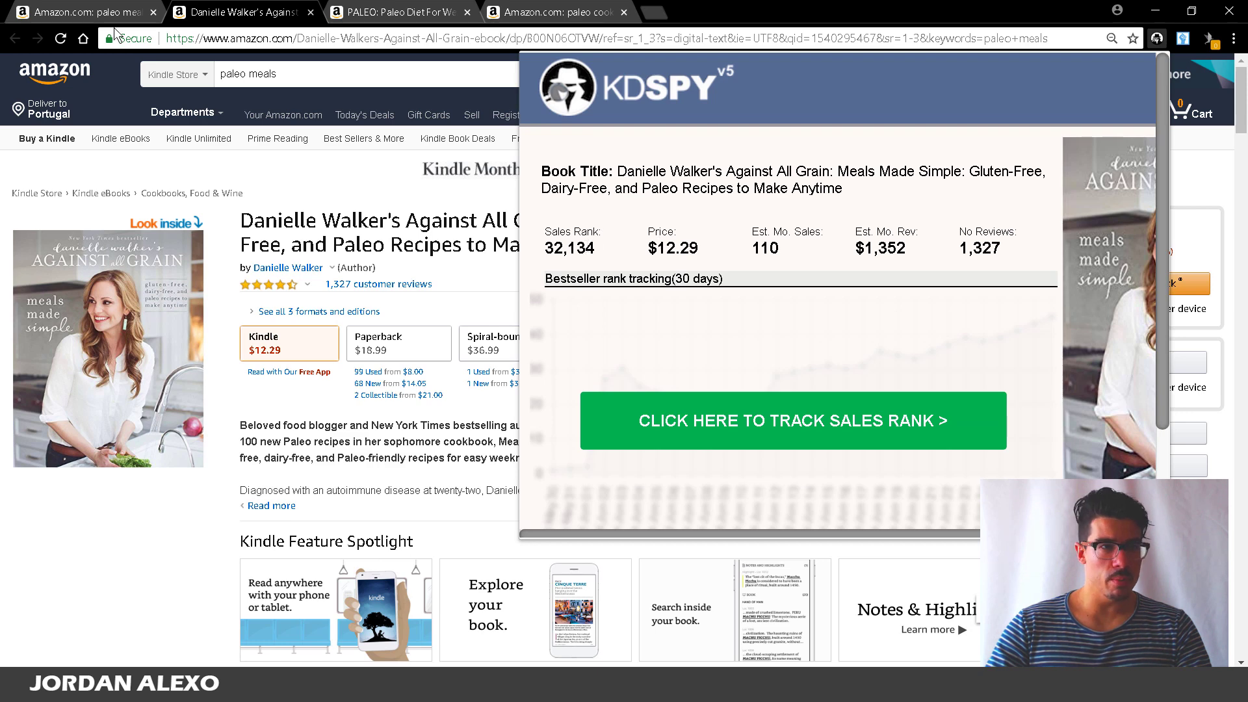
Return to the "paleo meals" results, reopen their KDSPY report, and review its keyword results and word cloud.
{"action": "left_click", "coordinate": [91, 12]}
{"action": "left_click", "coordinate": [1157, 37]}
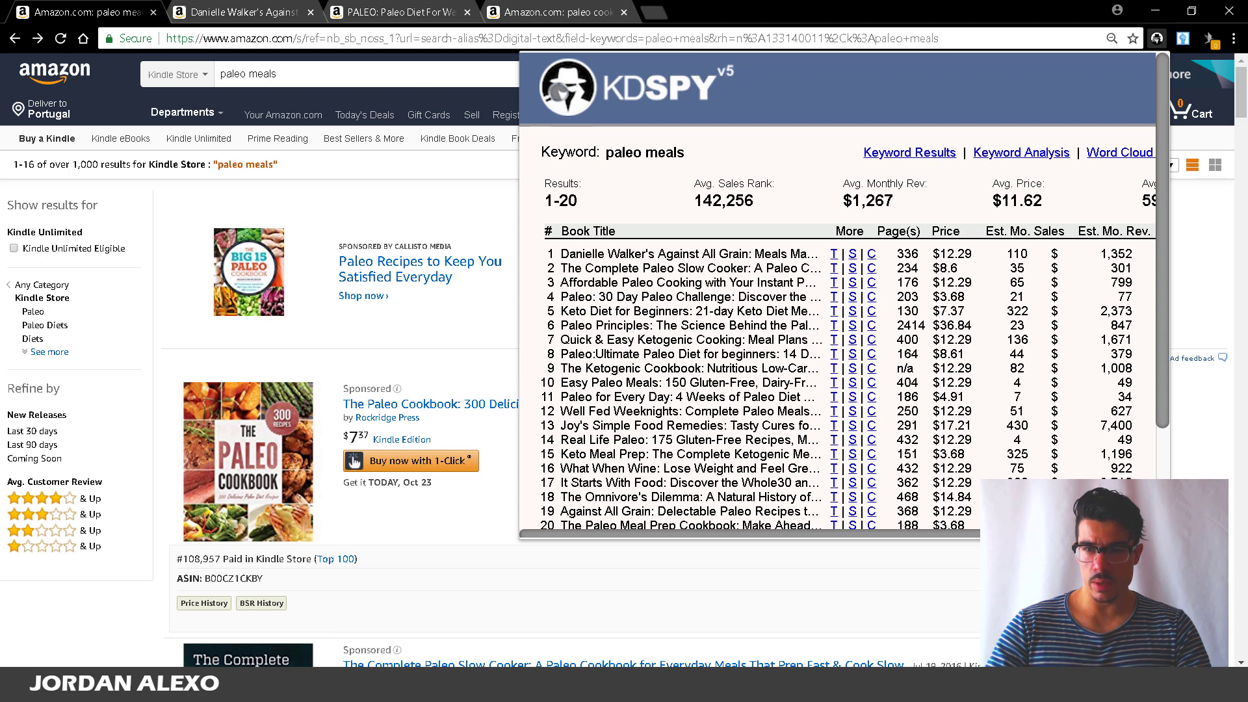
{"action": "scroll", "coordinate": [1142, 454], "scroll_direction": "right", "scroll_amount": 3}
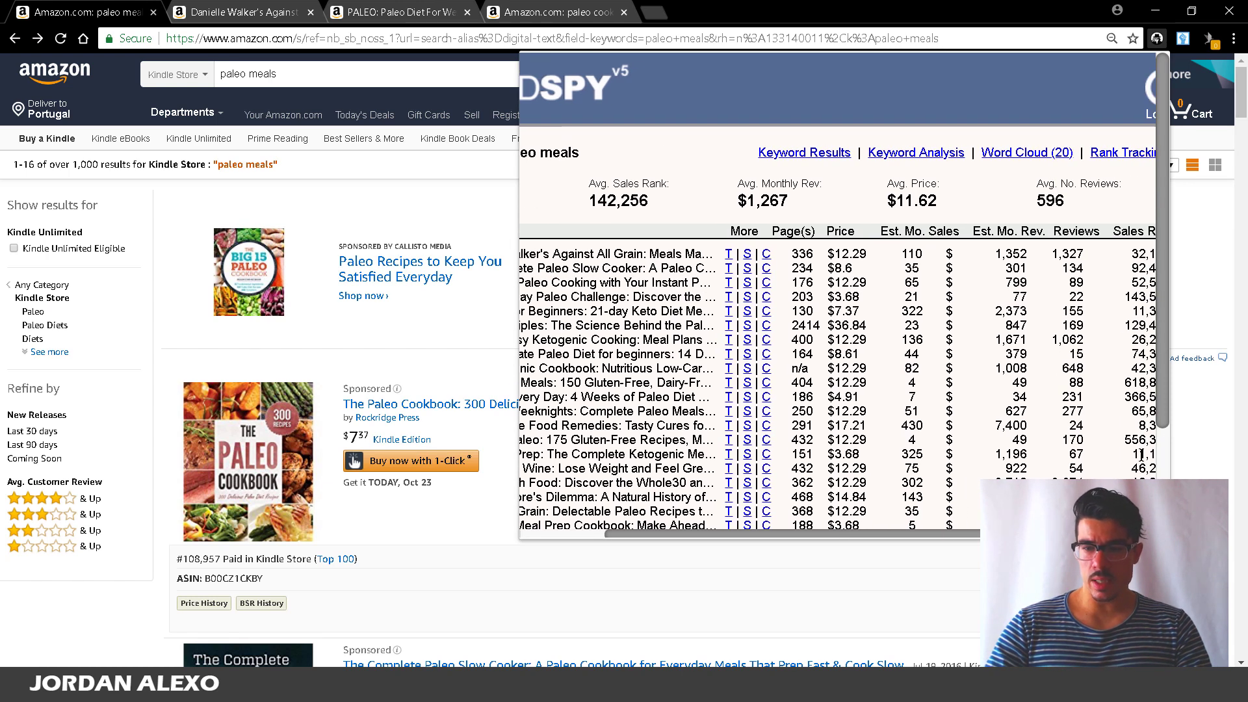
{"action": "left_click", "coordinate": [1005, 156]}
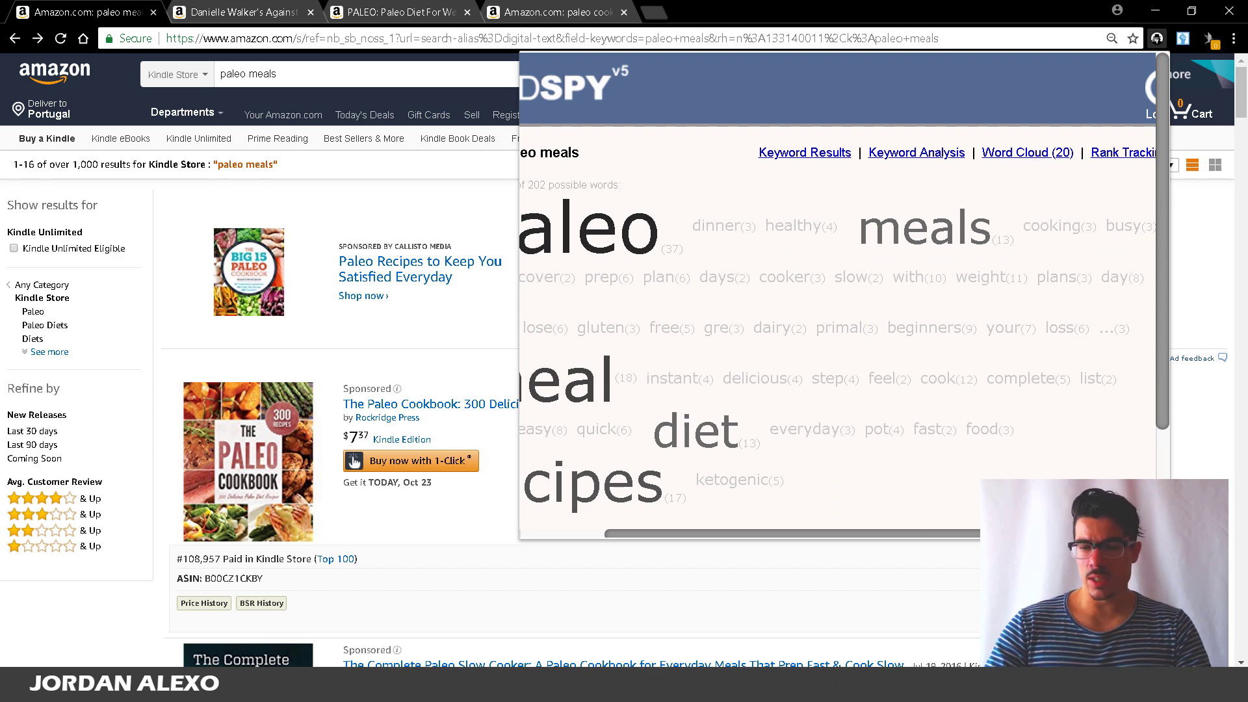
{"action": "left_click_drag", "start_coordinate": [1047, 534], "coordinate": [1073, 534]}
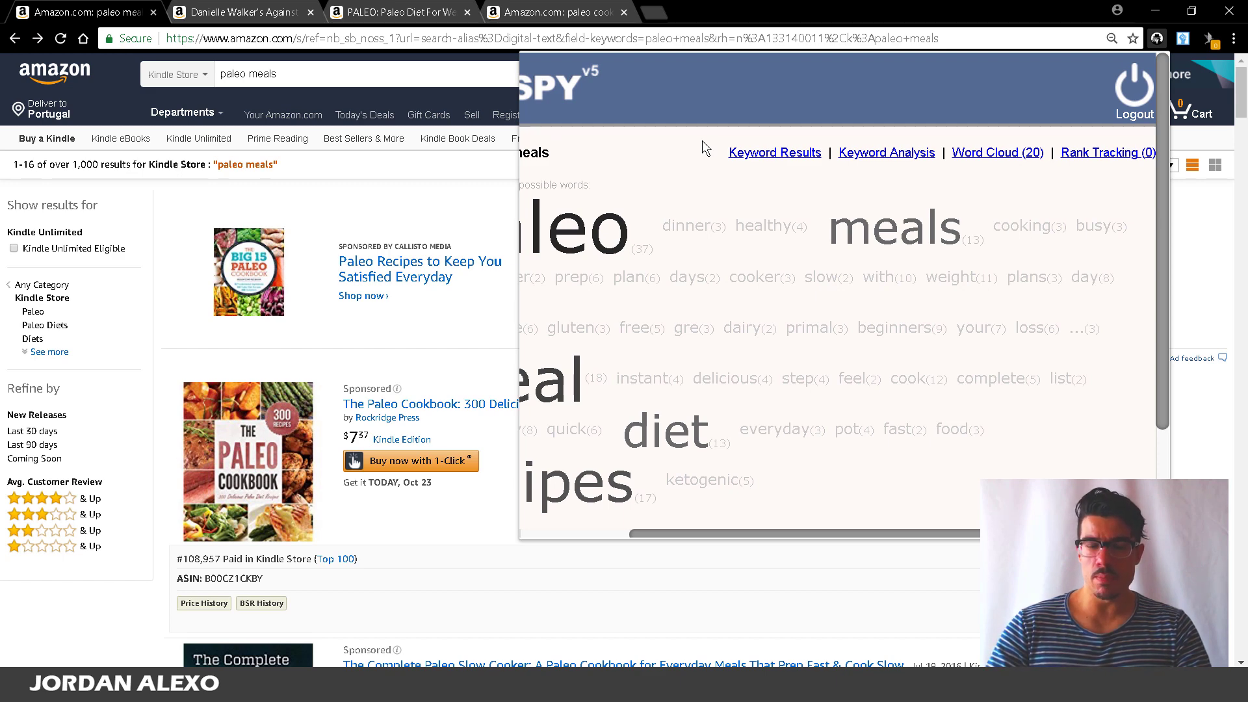
{"action": "left_click", "coordinate": [785, 162]}
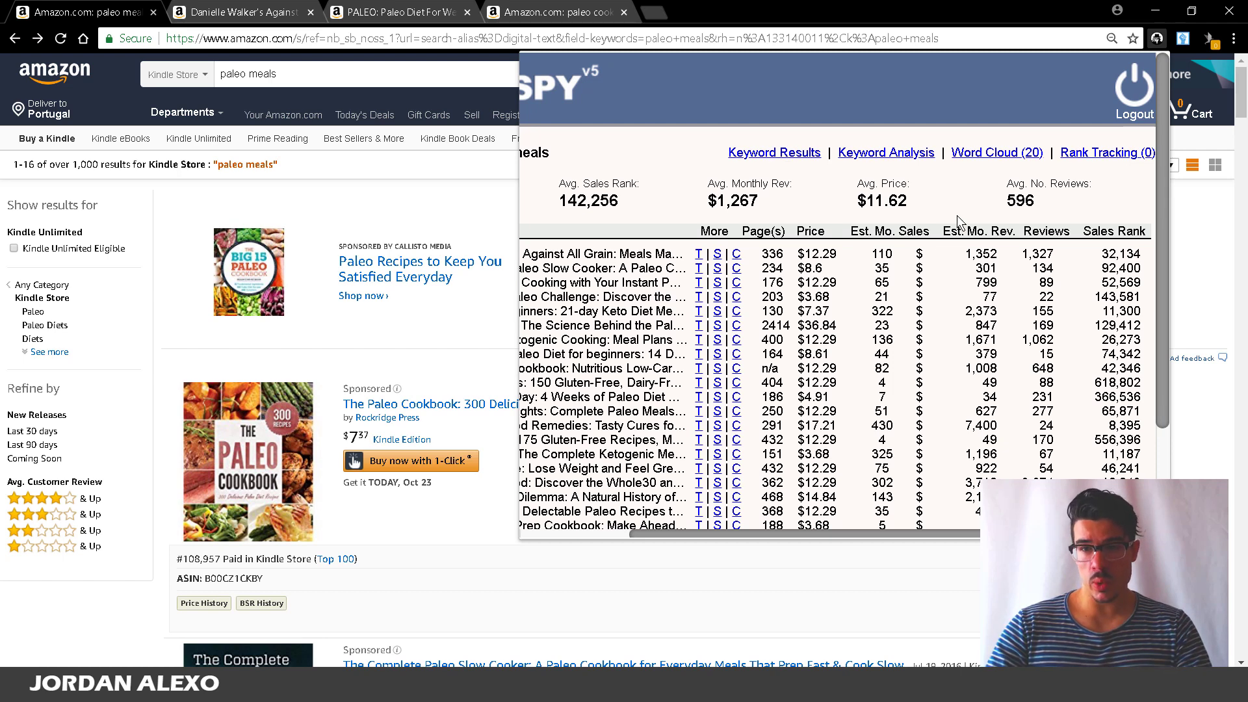
{"action": "left_click", "coordinate": [983, 153]}
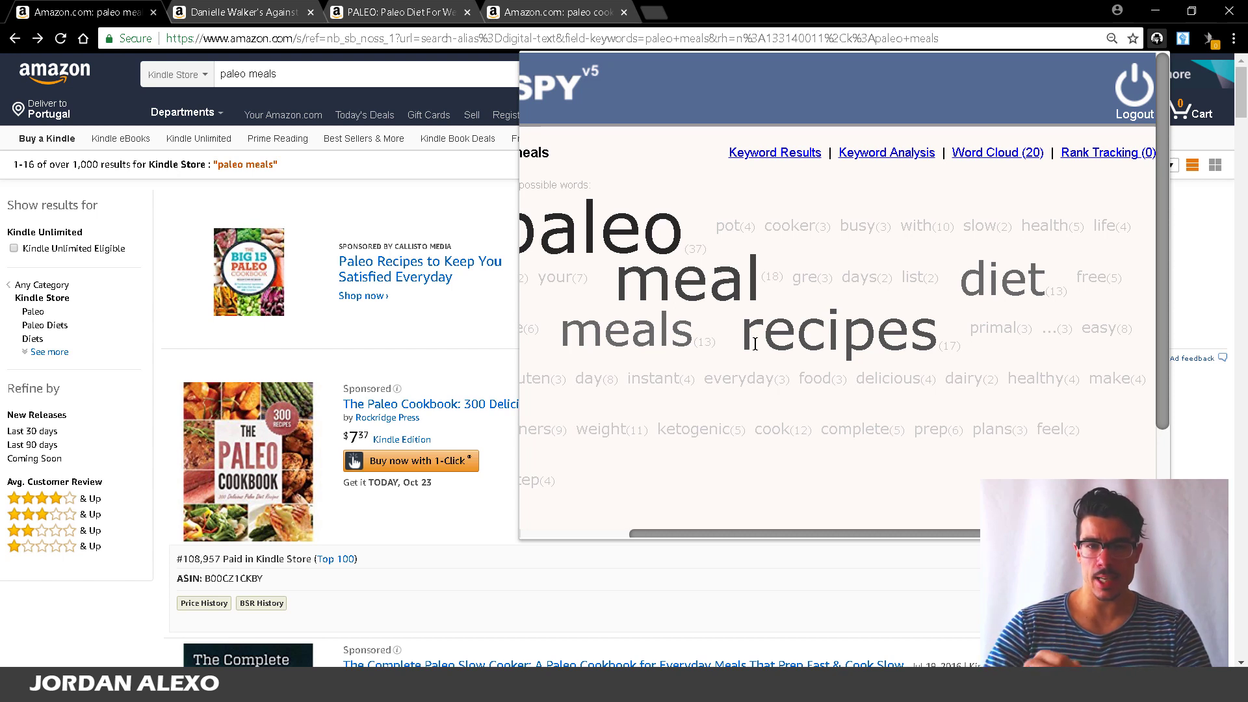
Open the keyword analysis for "paleo meals" and examine page counts, keyword use, ratings, reviews, sales ranks and the competition assessment.
{"action": "left_click", "coordinate": [911, 163]}
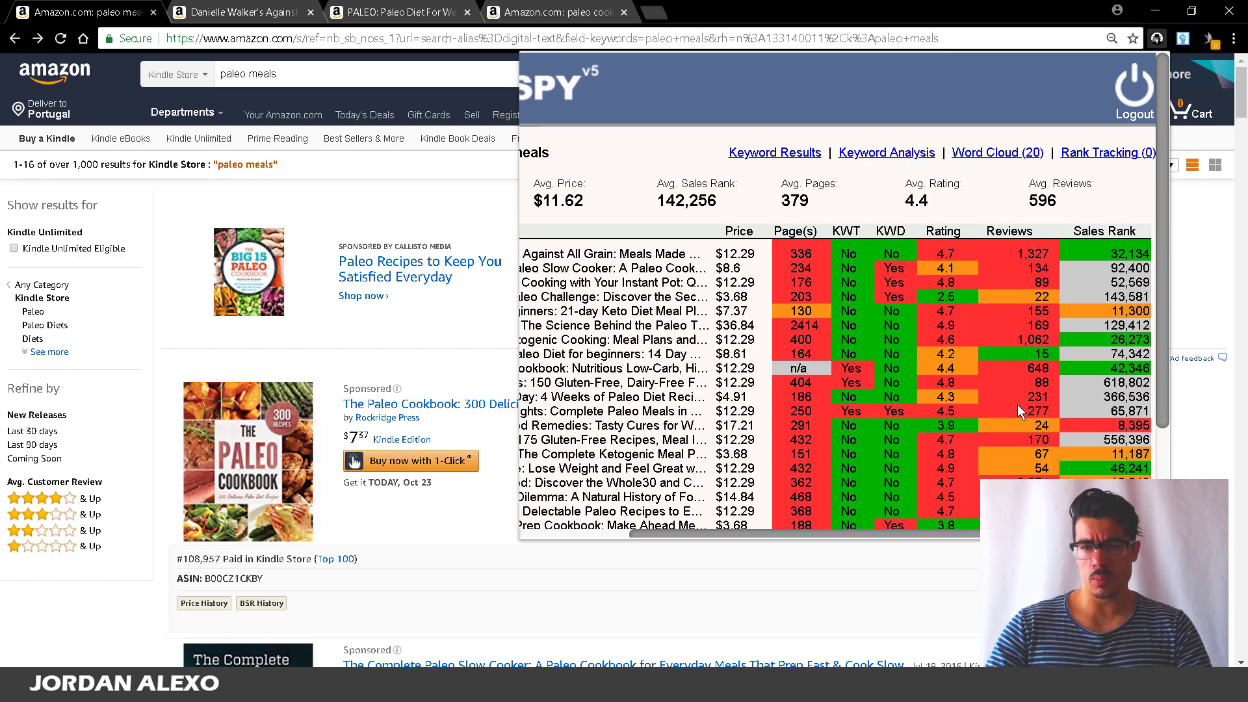
{"action": "scroll", "coordinate": [1015, 404], "scroll_direction": "down", "scroll_amount": 2}
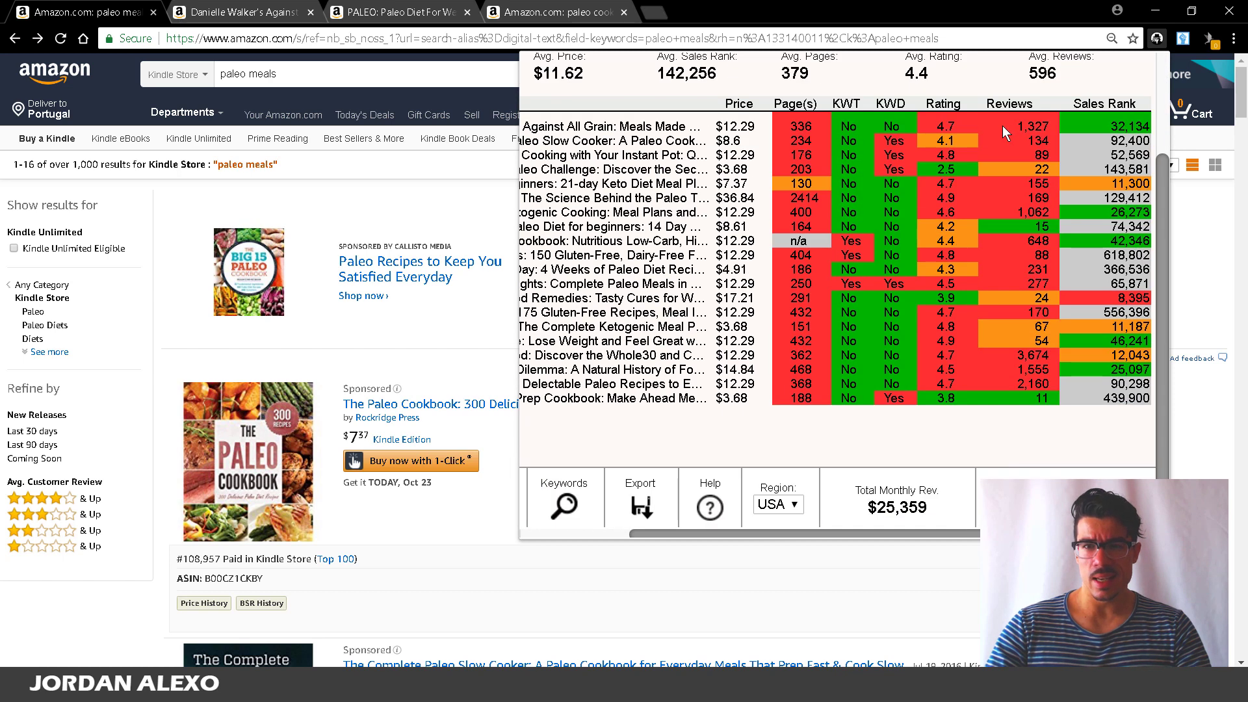
{"action": "scroll", "coordinate": [1003, 126], "scroll_direction": "up", "scroll_amount": 1}
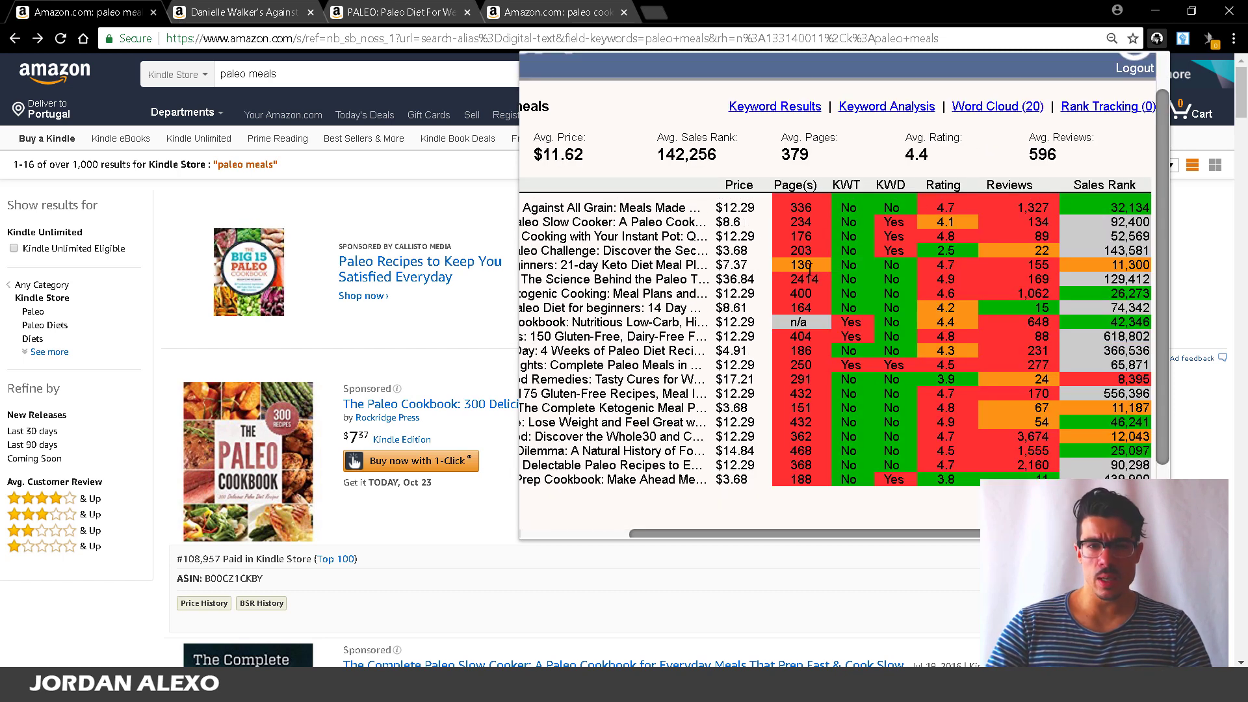
{"action": "scroll", "coordinate": [875, 428], "scroll_direction": "down", "scroll_amount": 1}
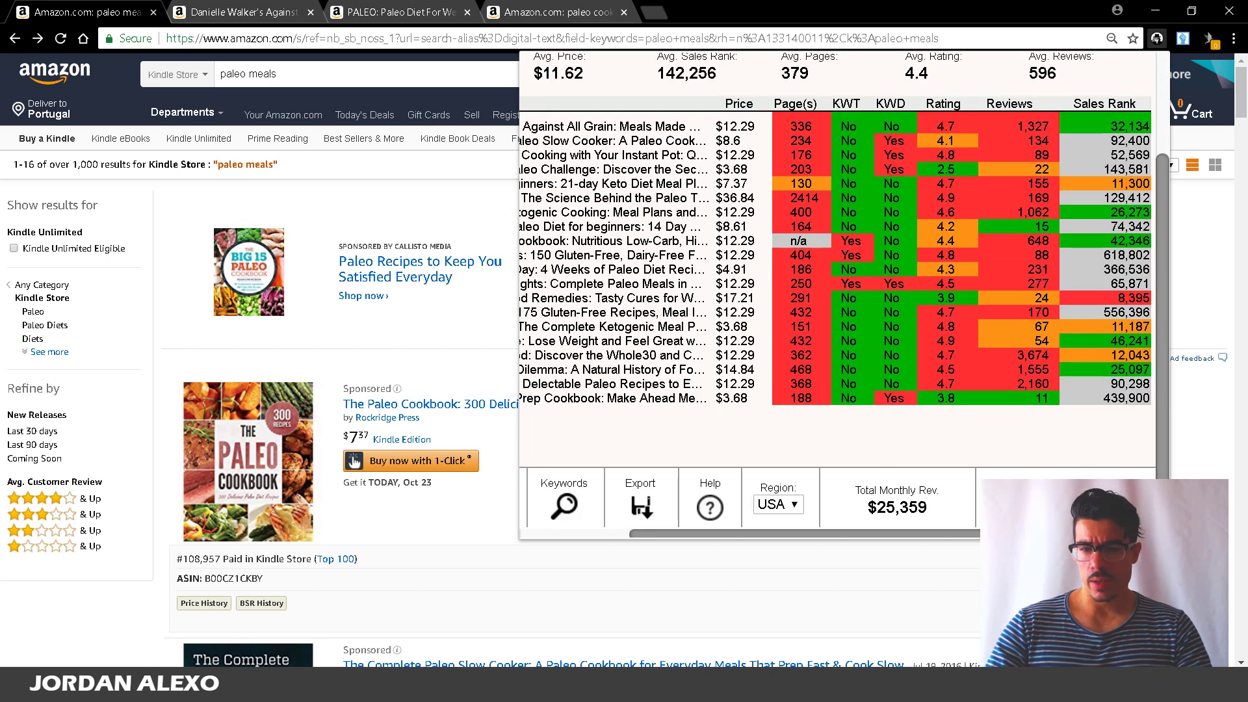
{"action": "mouse_move", "coordinate": [1063, 491]}
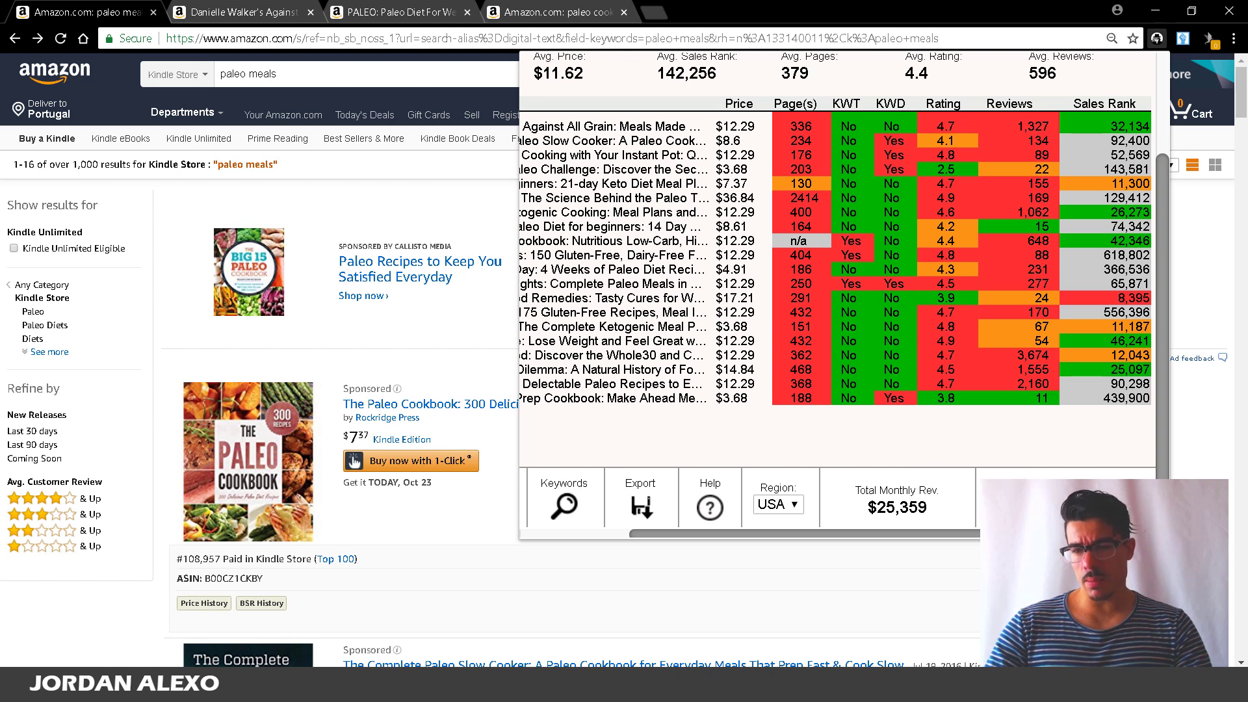
{"action": "mouse_move", "coordinate": [1115, 494]}
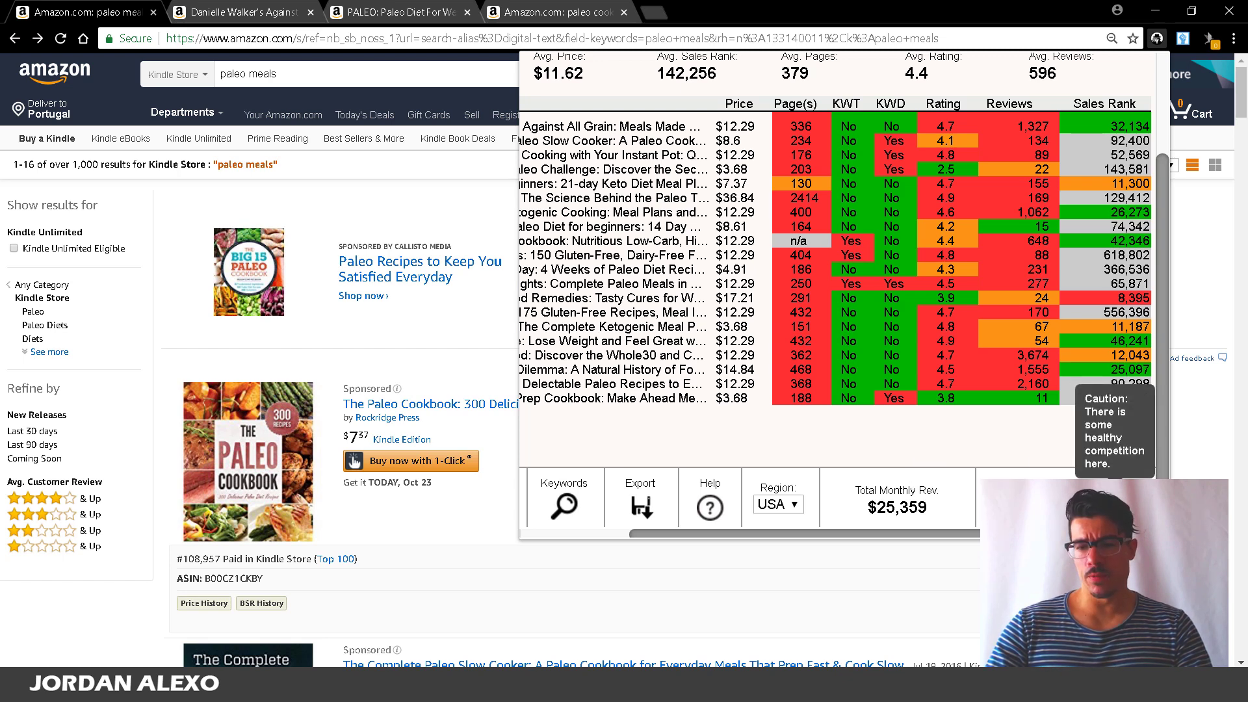
Return from the keyword analysis to the "paleo meals" keyword results and review estimated sales, monthly revenue, reviews and sales ranks.
{"action": "mouse_move", "coordinate": [976, 523]}
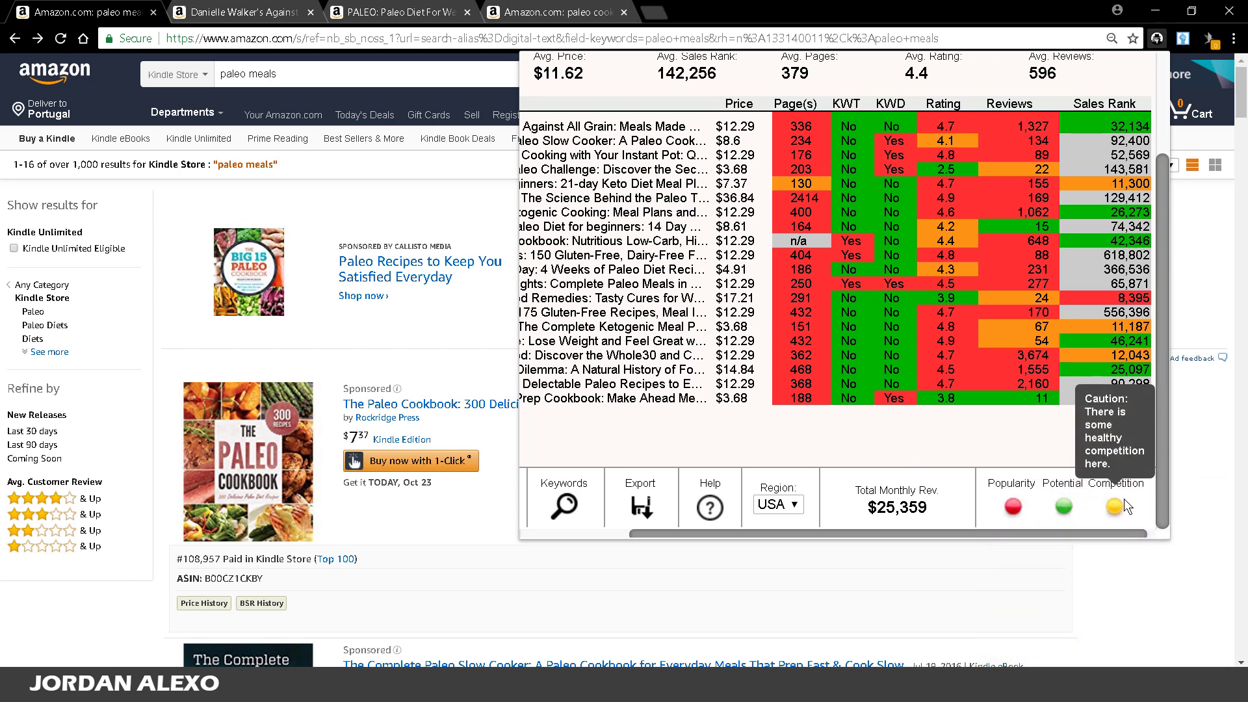
{"action": "scroll", "coordinate": [912, 414], "scroll_direction": "up", "scroll_amount": 2}
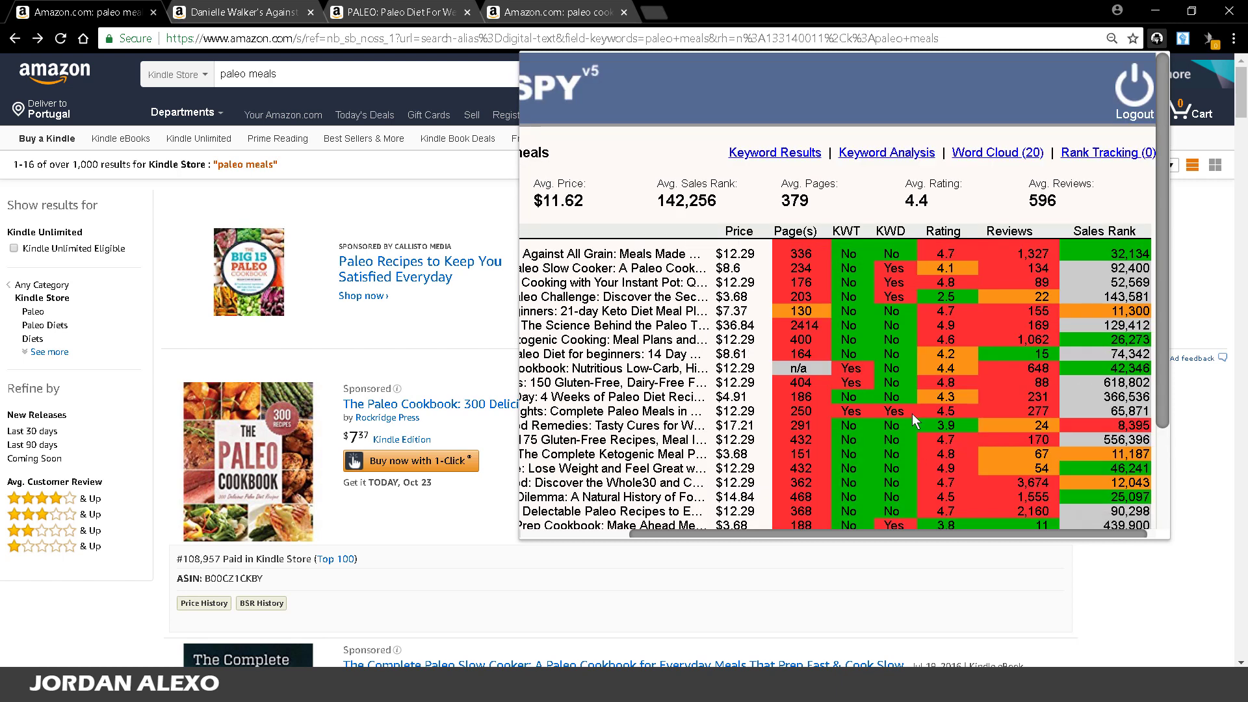
{"action": "left_click", "coordinate": [772, 155]}
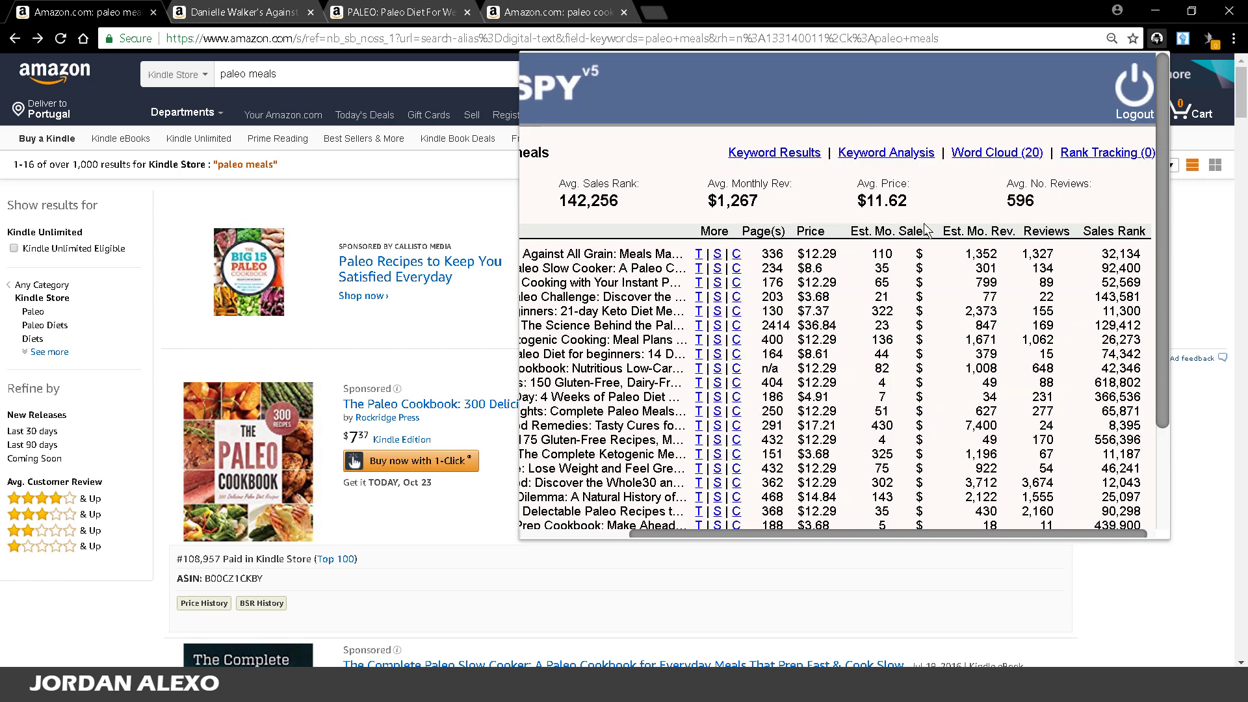
{"action": "scroll", "coordinate": [1090, 306], "scroll_direction": "down", "scroll_amount": 1}
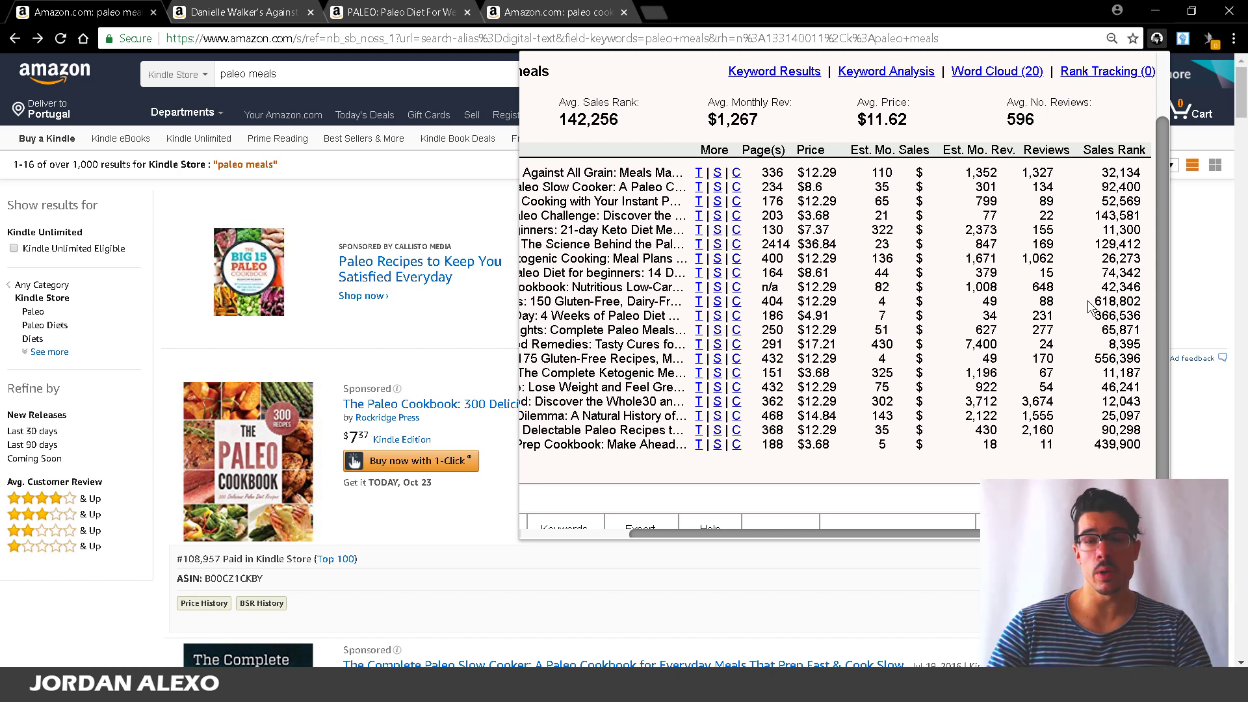
{"action": "scroll", "coordinate": [1090, 307], "scroll_direction": "down", "scroll_amount": 2}
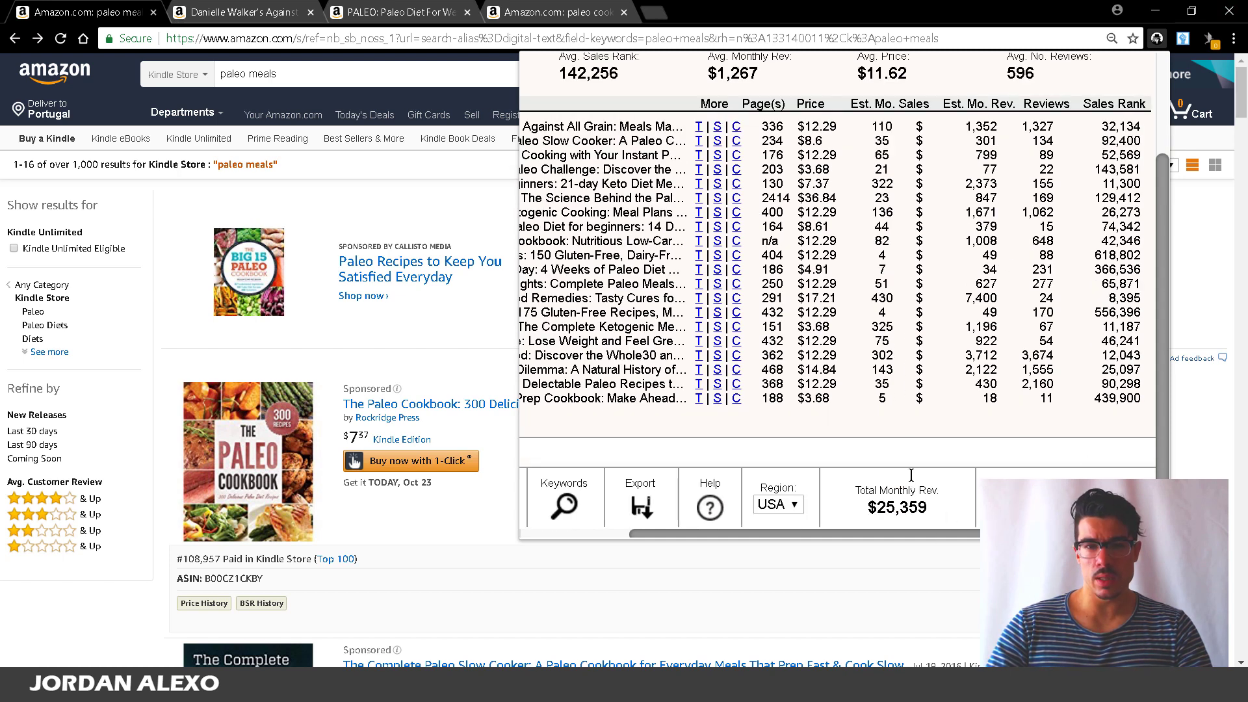
{"action": "scroll", "coordinate": [691, 228], "scroll_direction": "up", "scroll_amount": 2}
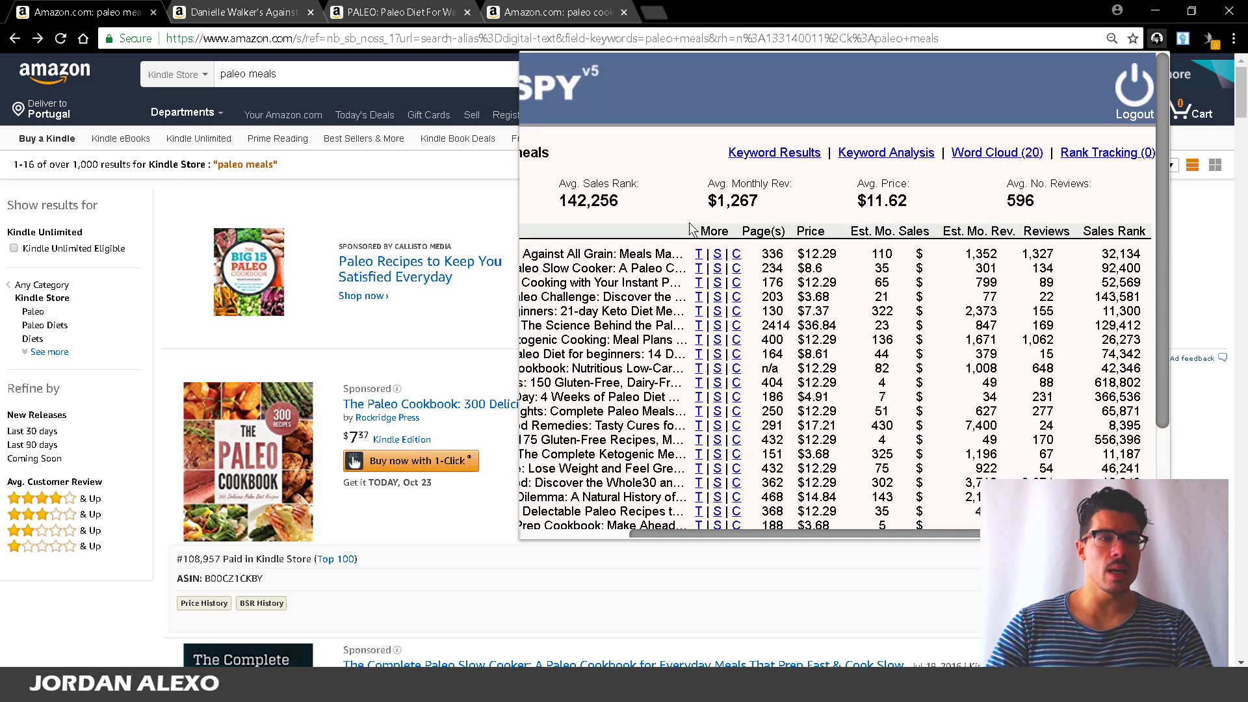